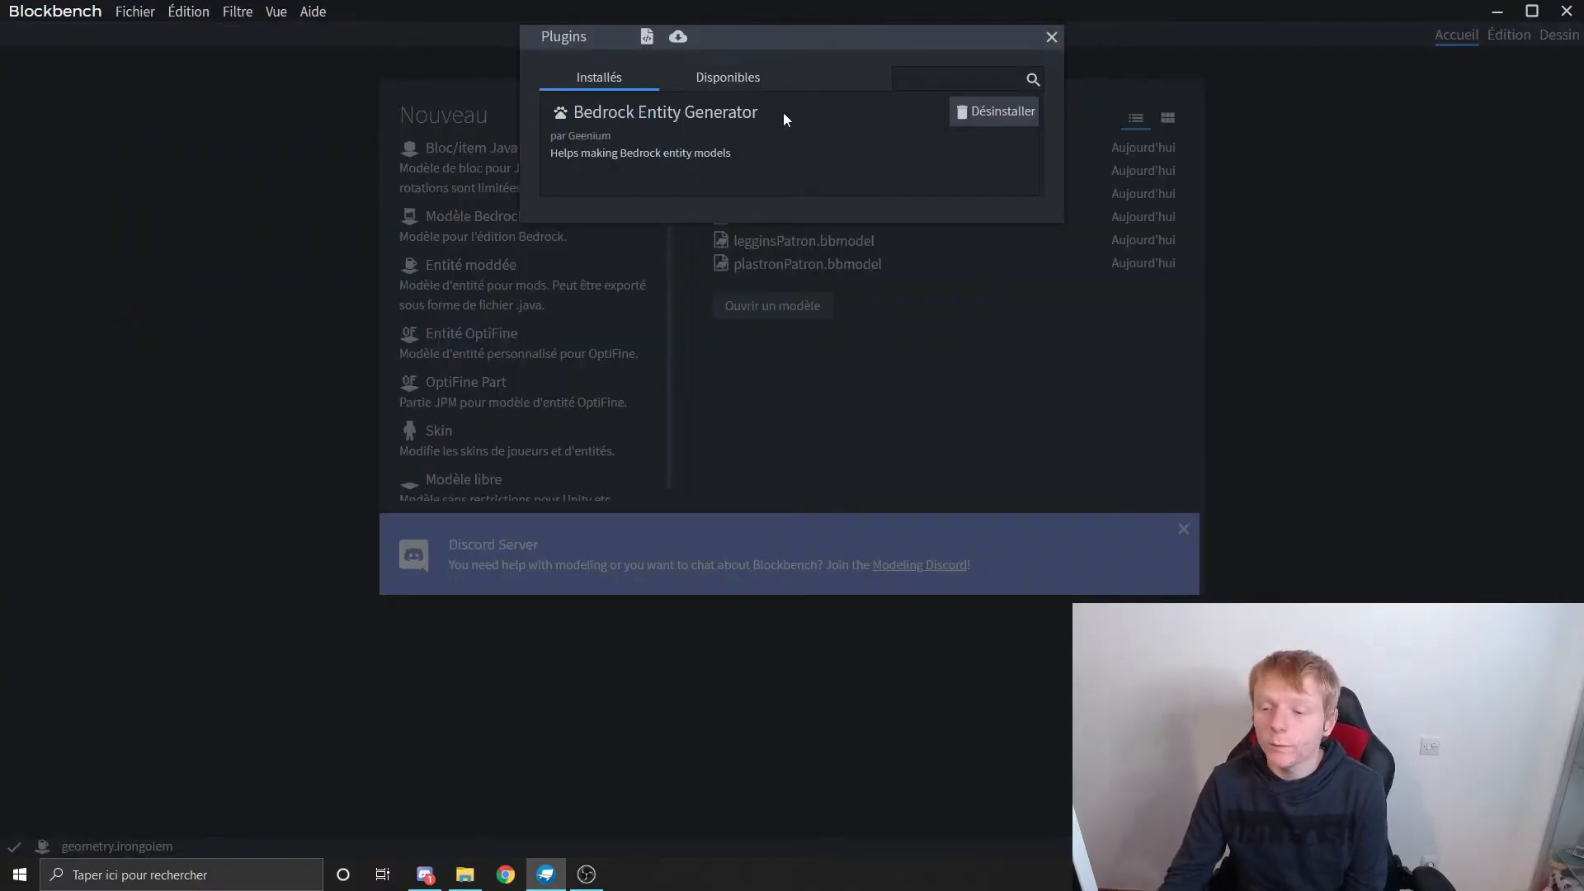
# Step: Uninstall the Bedrock Entity Generator plugin and reinstall it from the available plugins
pyautogui.click(994, 110)
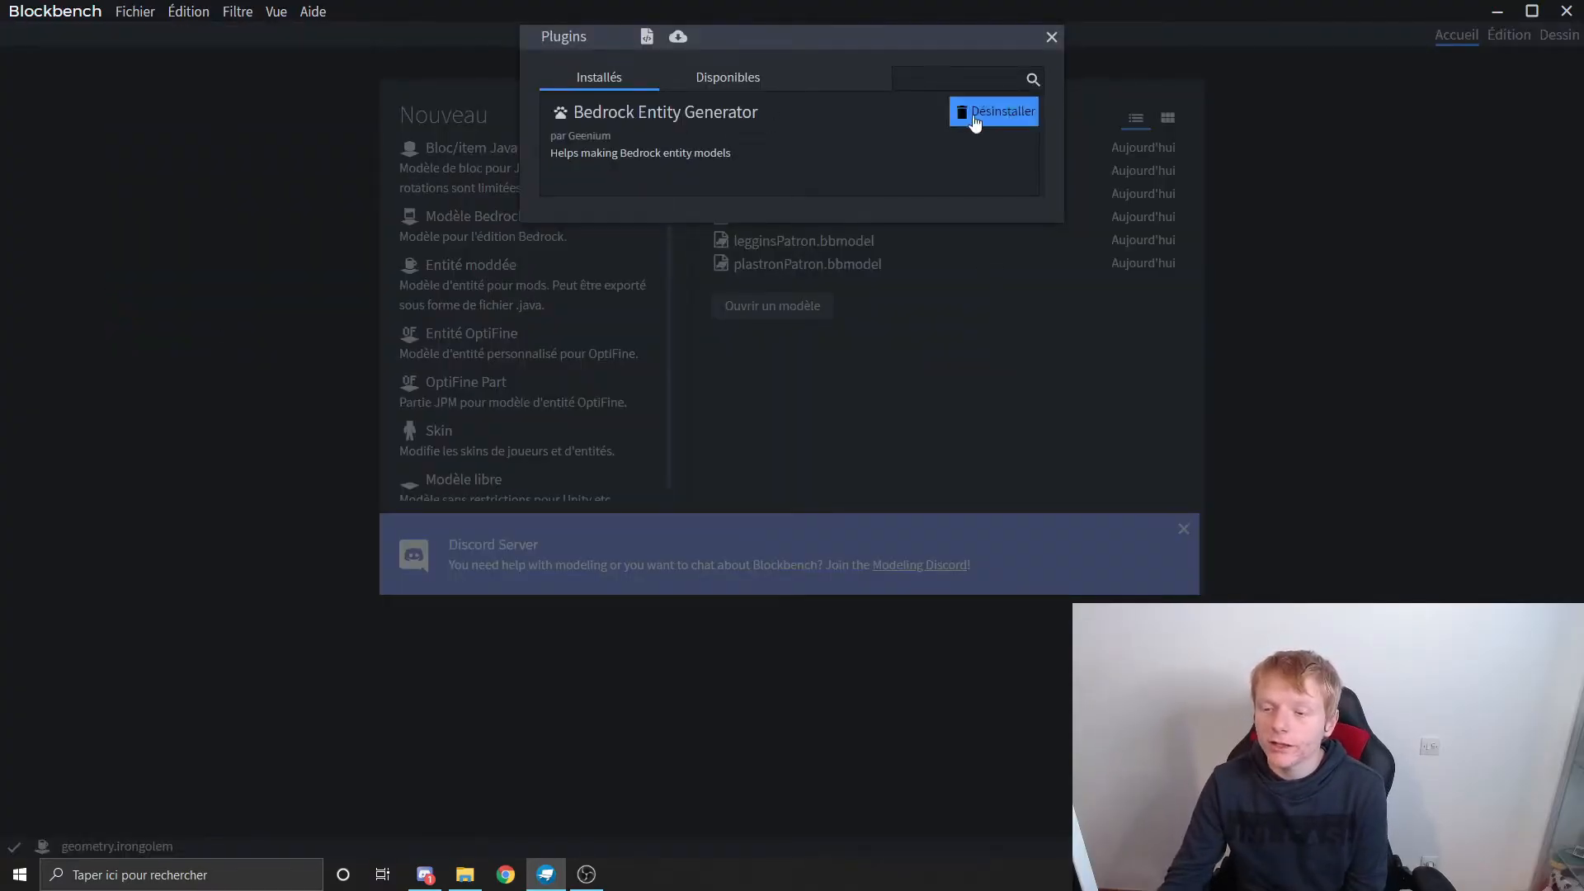
pyautogui.click(729, 81)
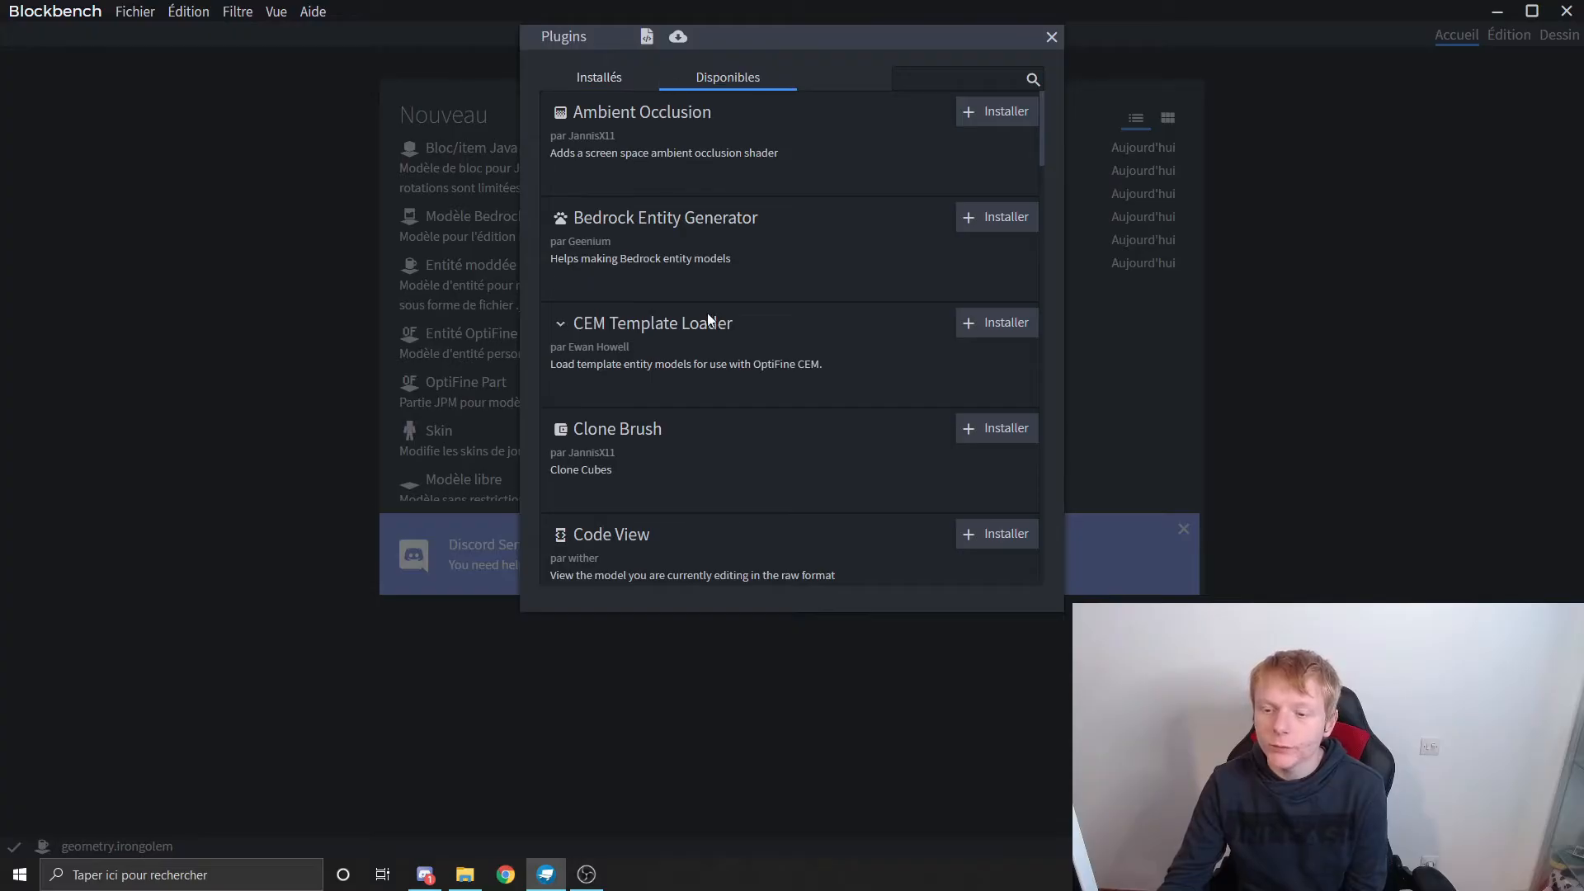
pyautogui.click(995, 217)
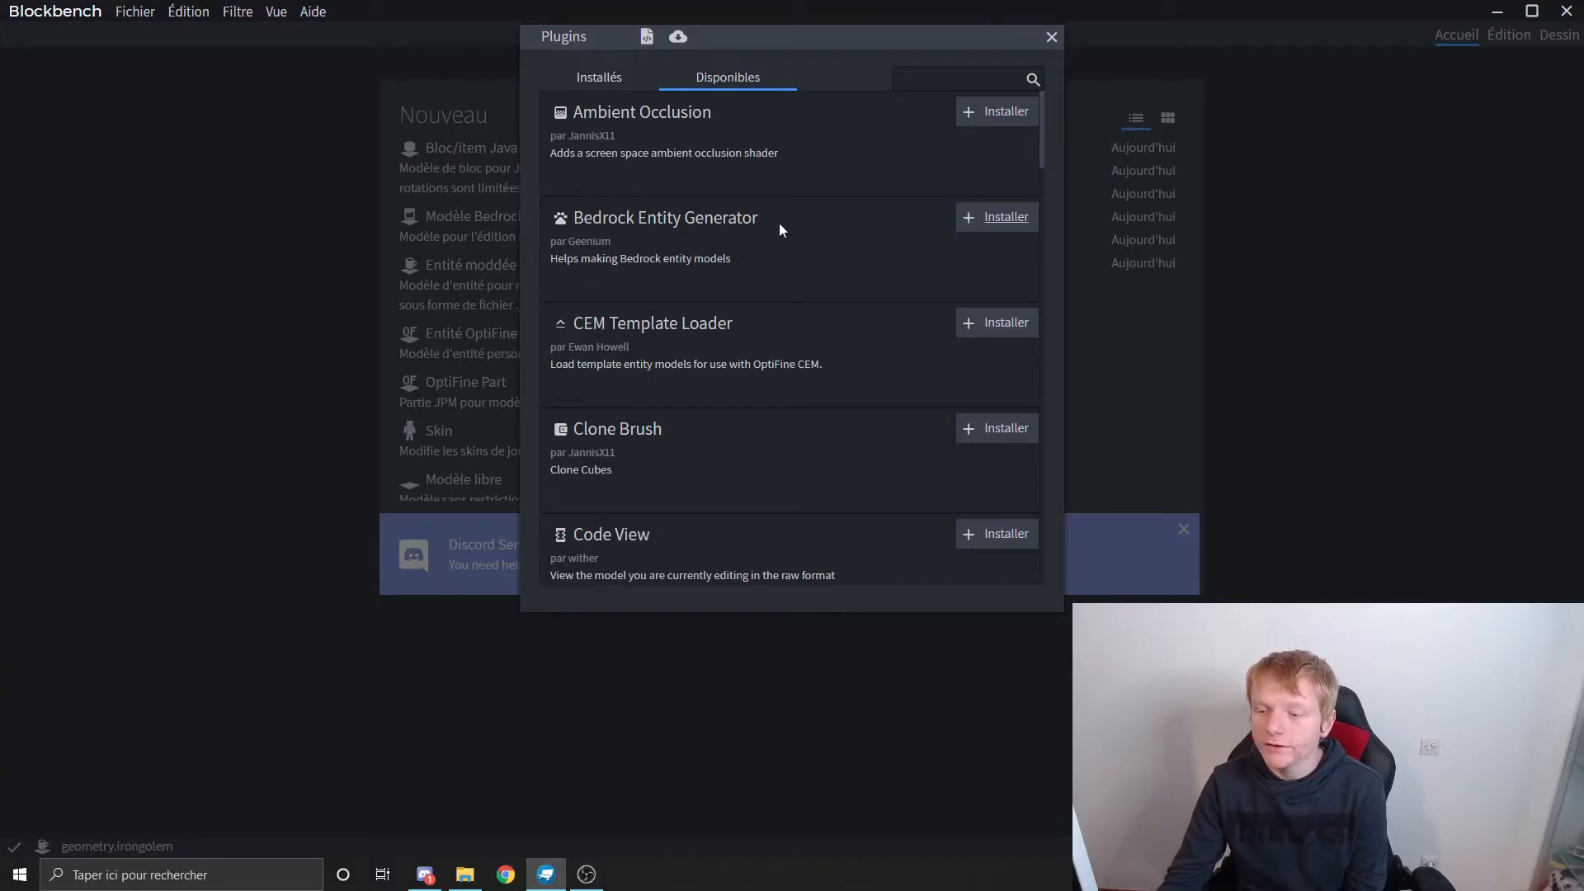
pyautogui.click(581, 77)
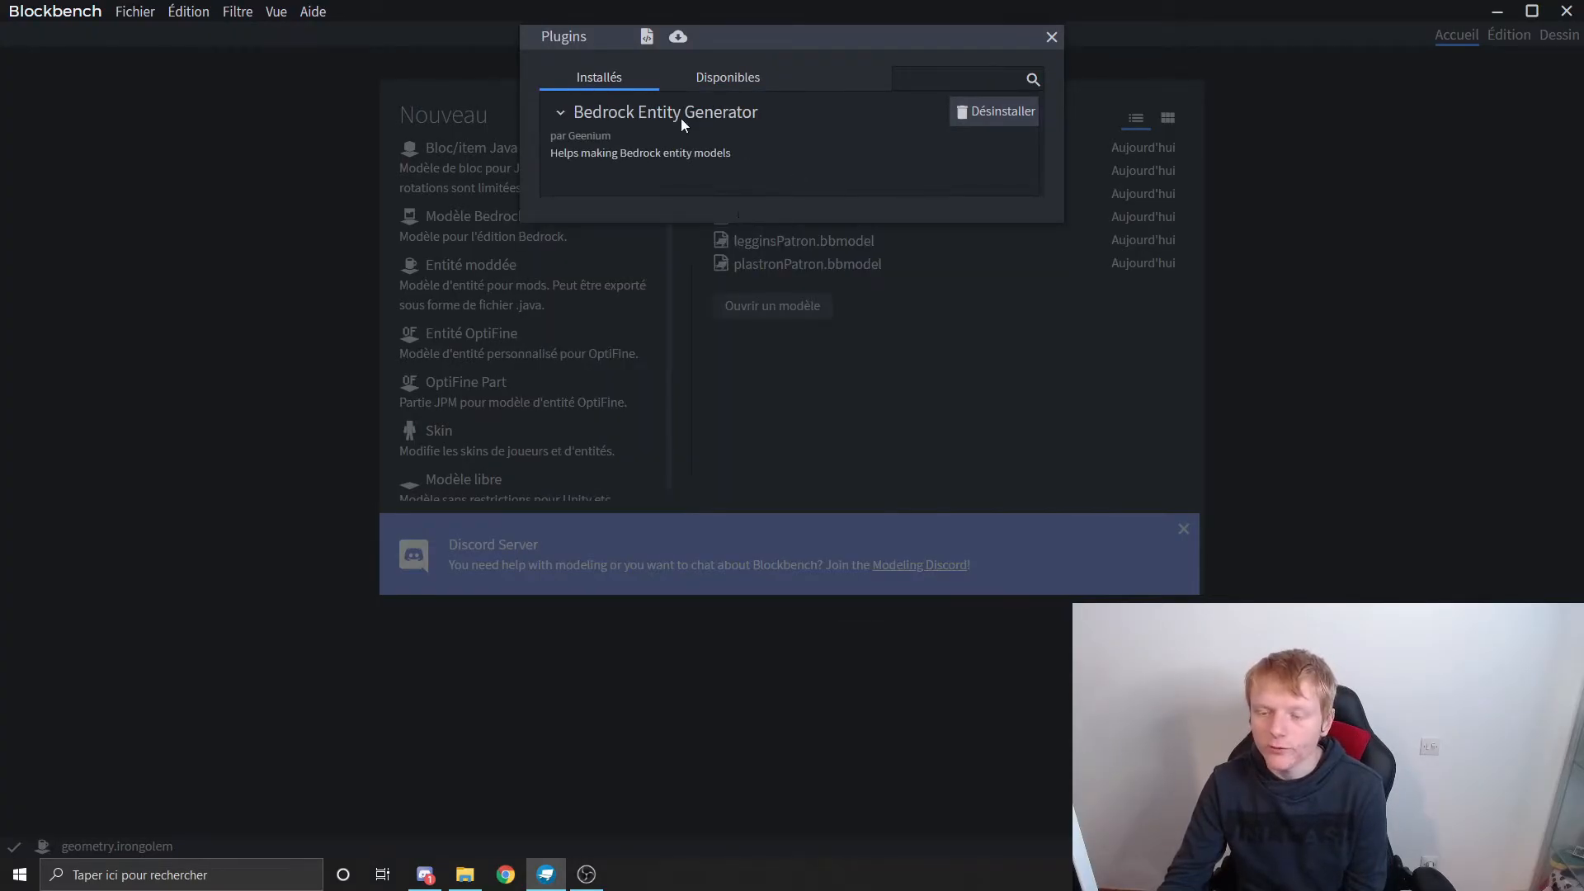
pyautogui.click(1051, 37)
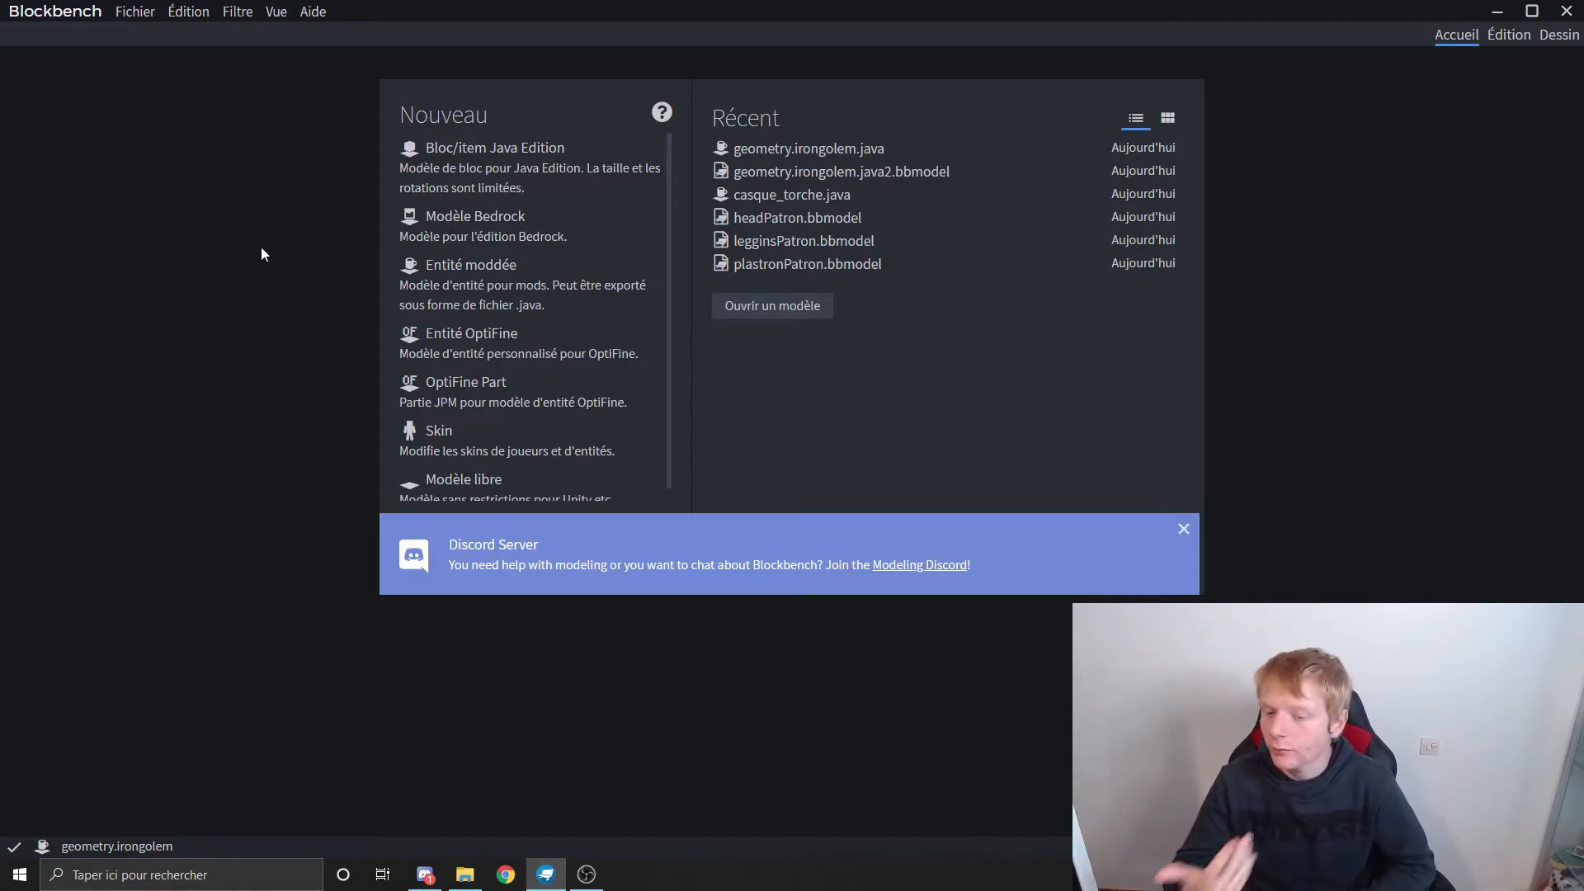
# Step: Start a new modded entity project and generate the Villager entity model with the Bedrock Entity Generator
pyautogui.click(462, 276)
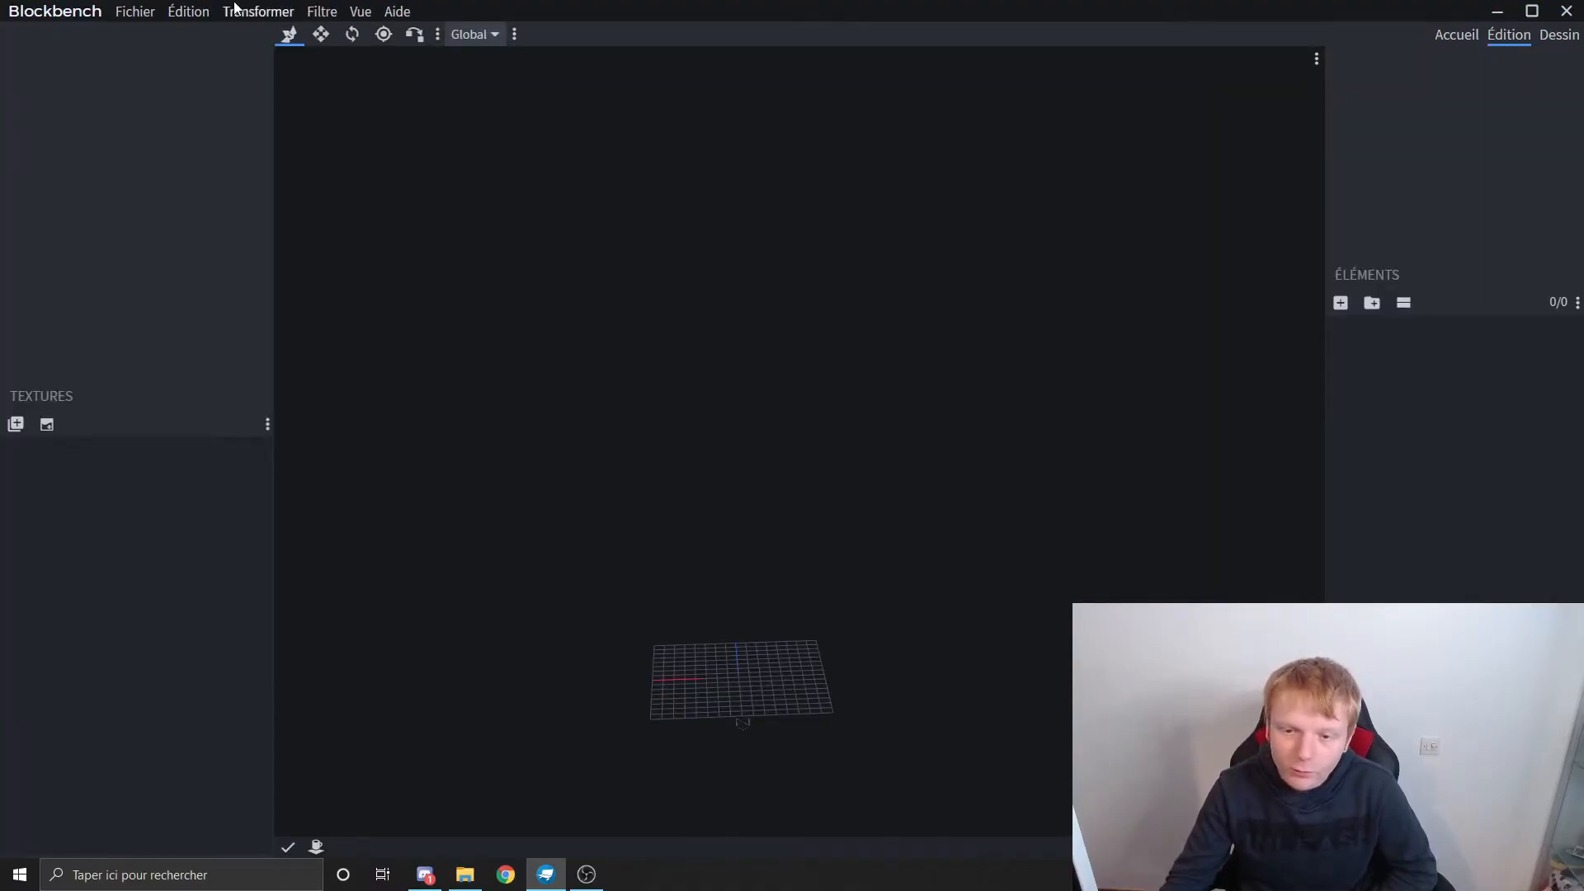
pyautogui.click(317, 11)
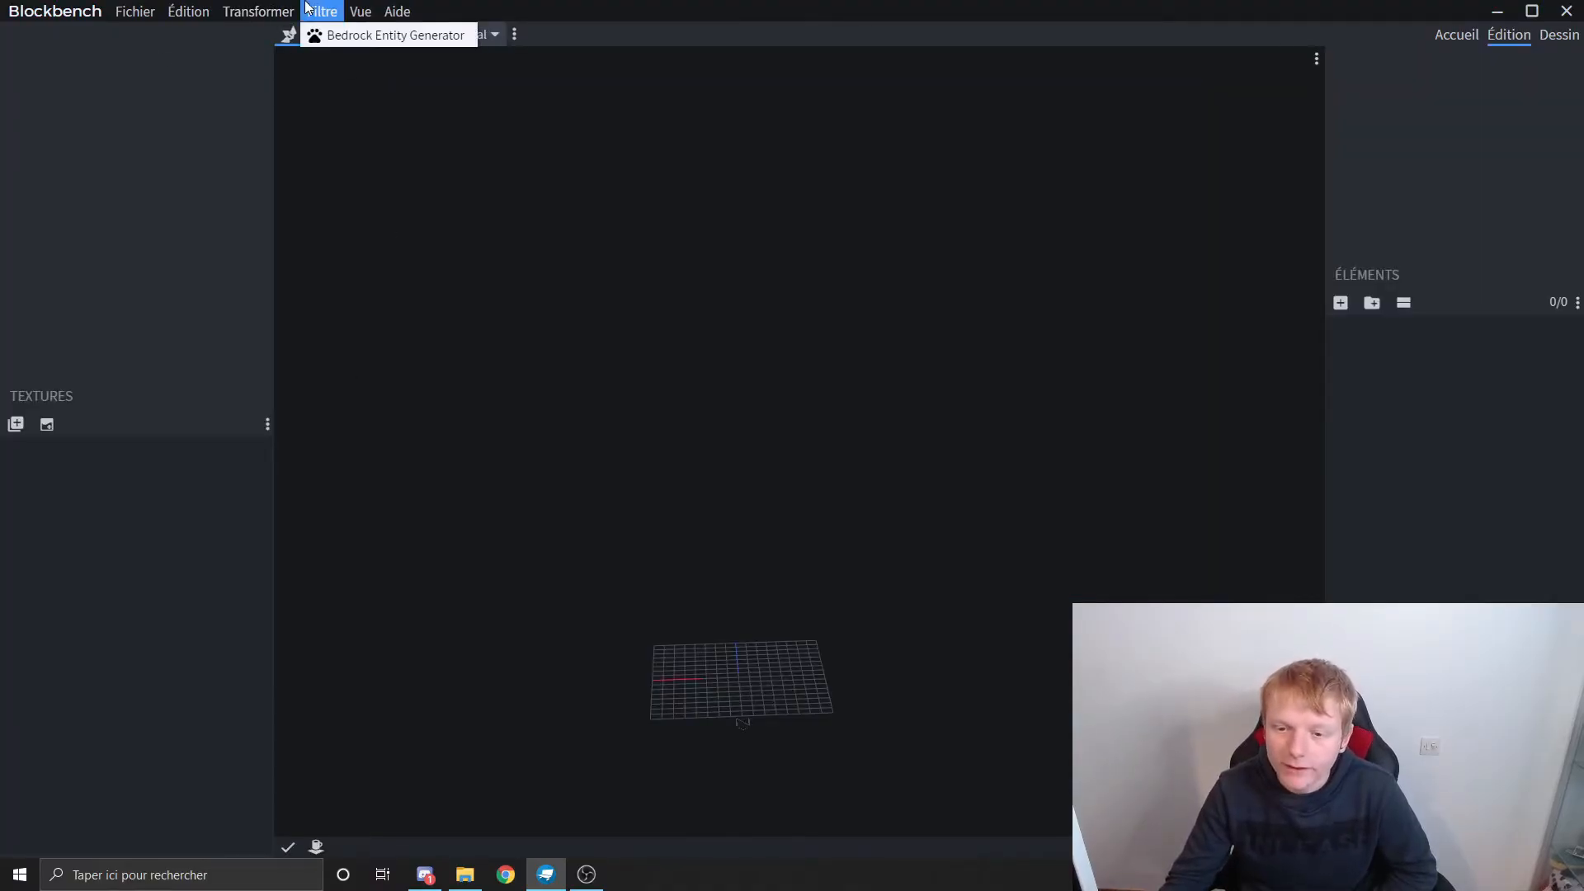
pyautogui.click(343, 31)
pyautogui.click(716, 145)
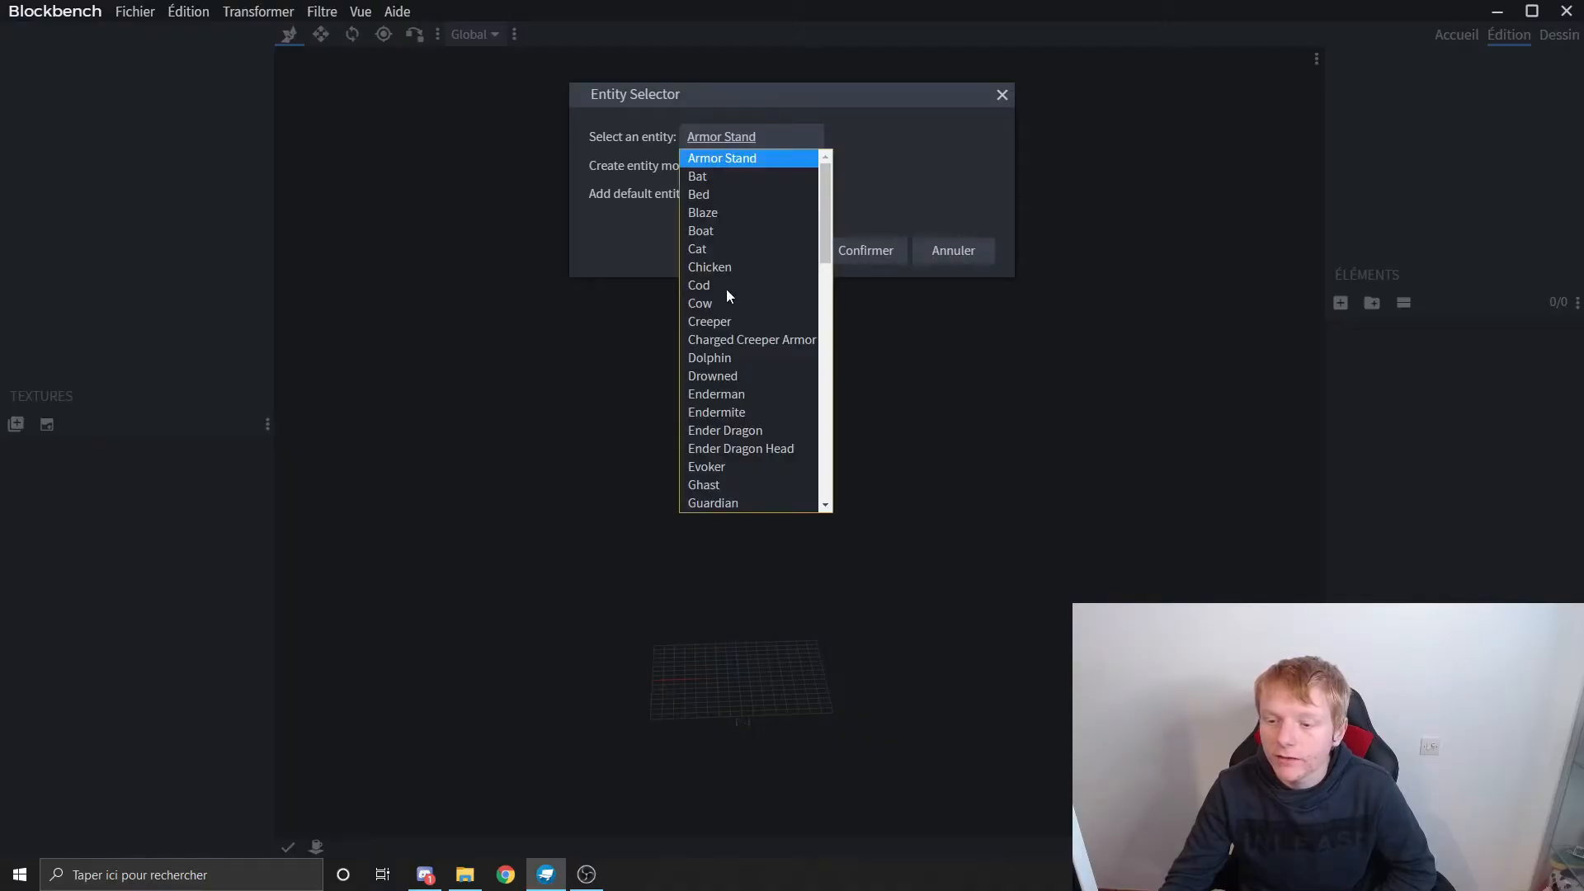
pyautogui.scroll(-10, 752, 274)
pyautogui.scroll(10, 753, 274)
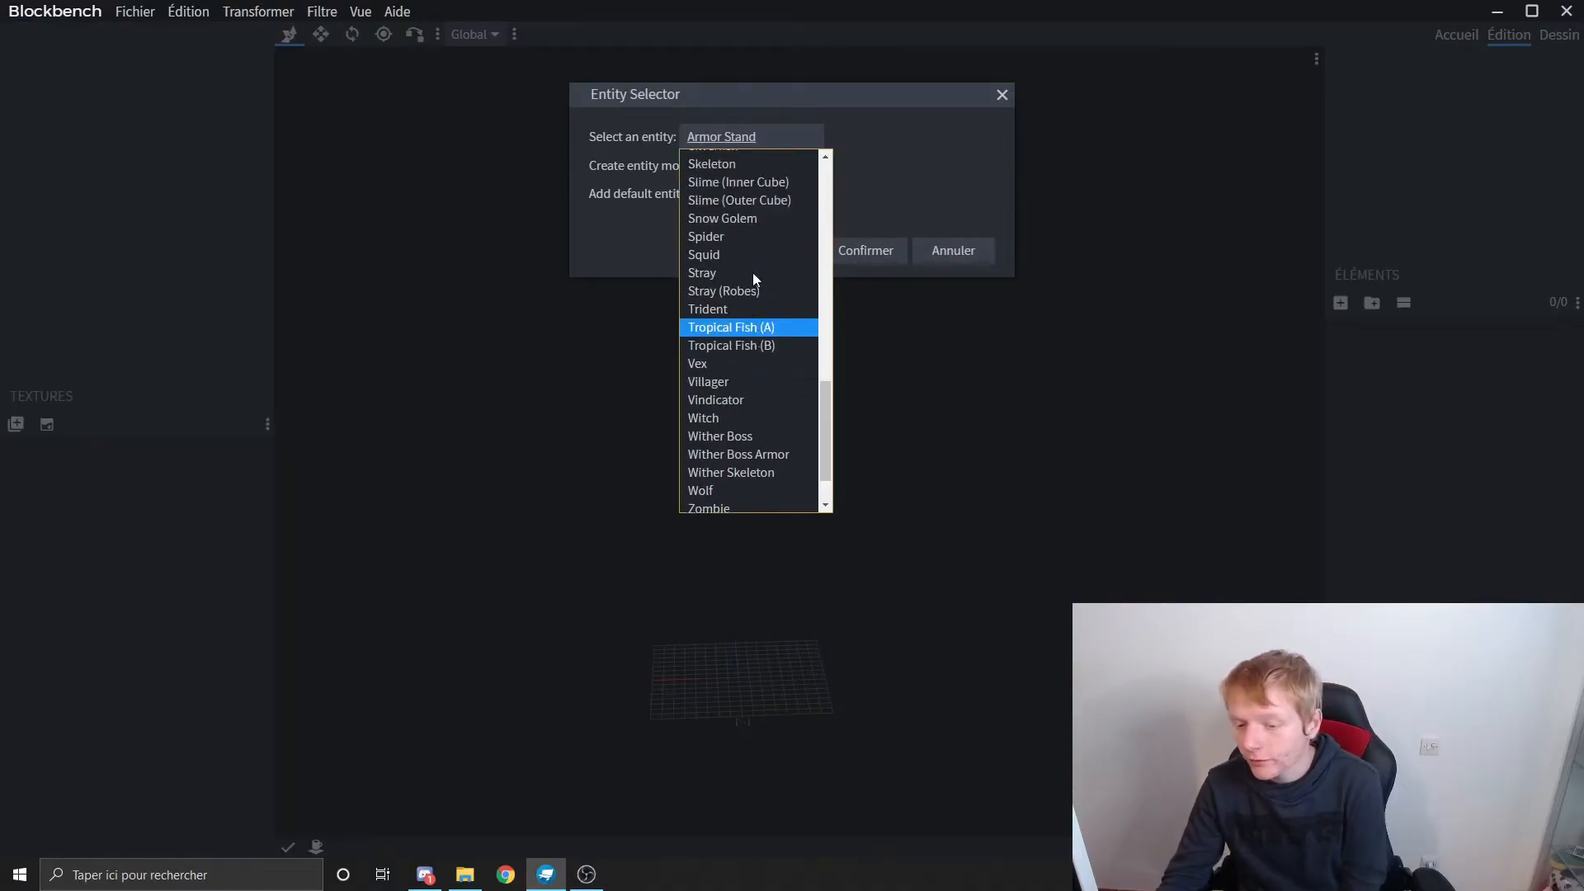
pyautogui.scroll(-9, 758, 396)
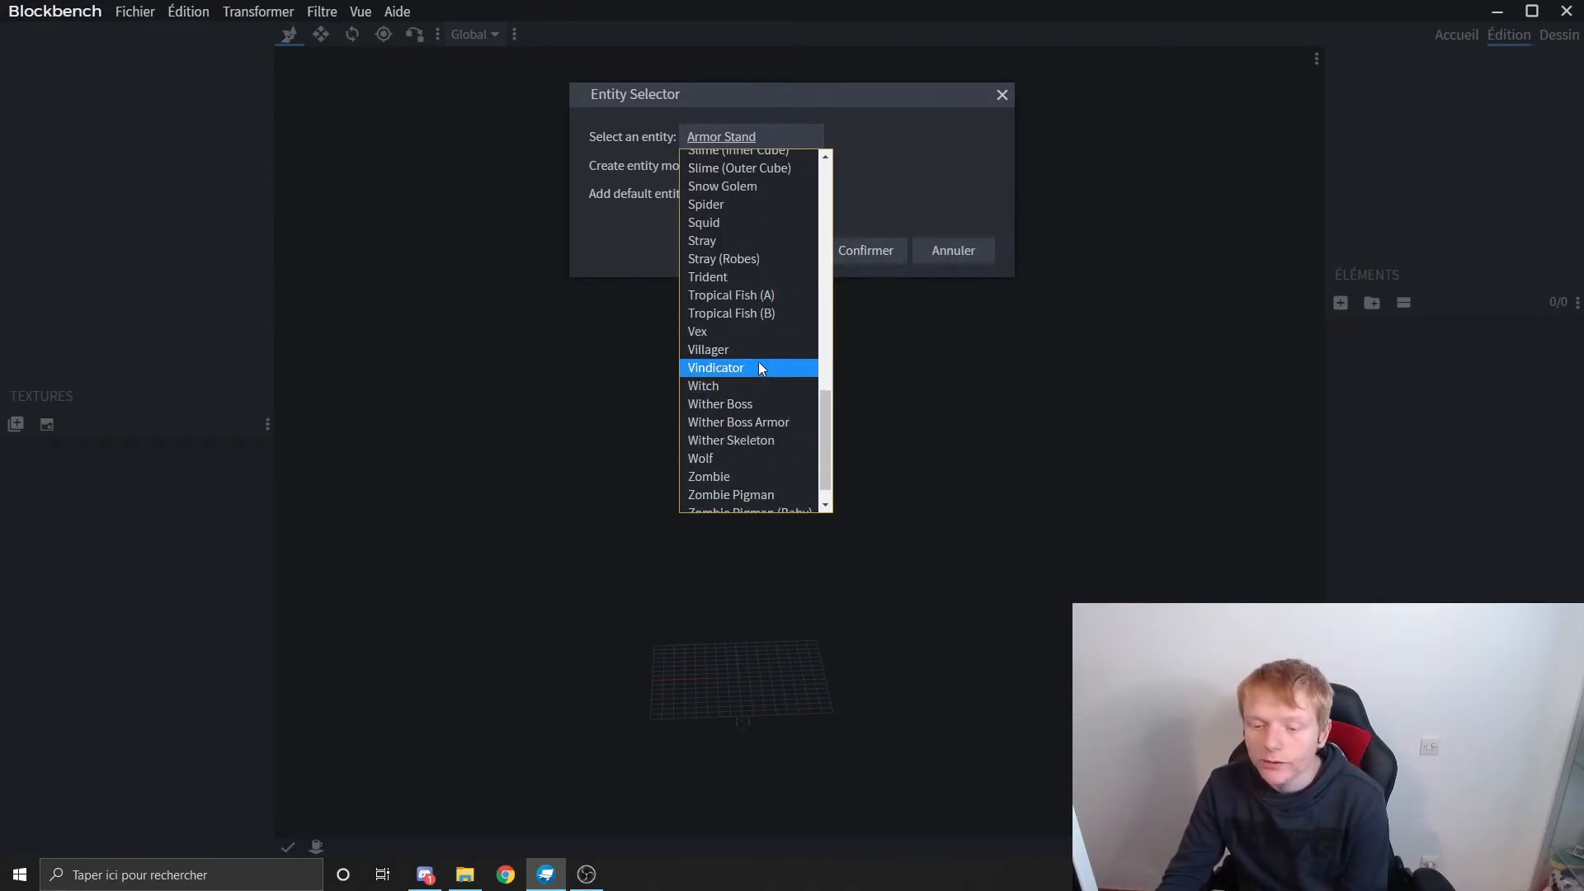
pyautogui.scroll(-1, 759, 363)
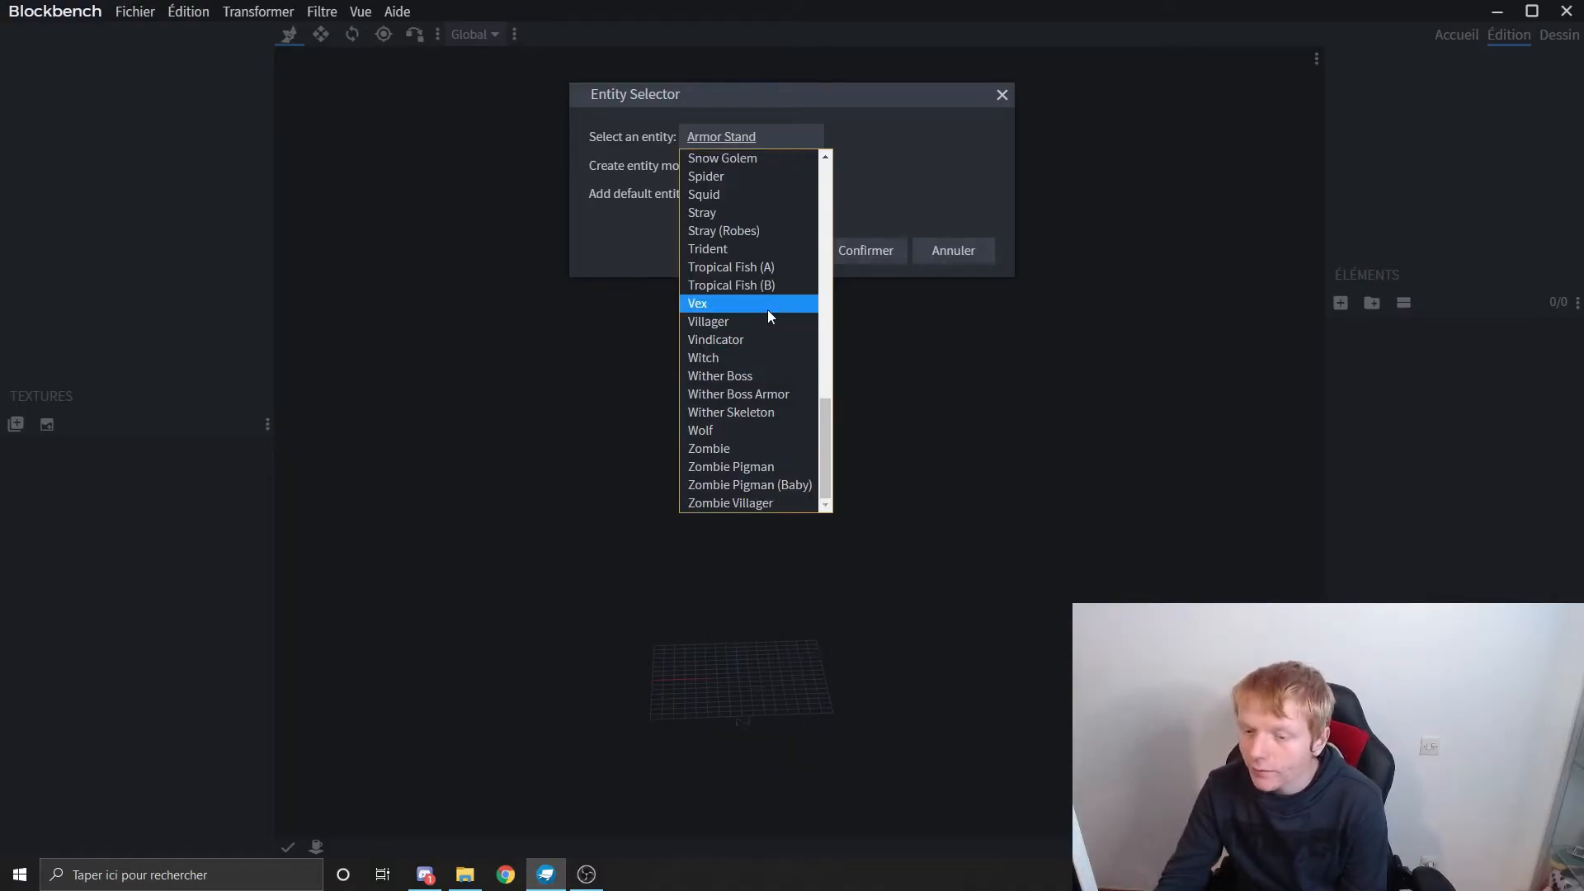
pyautogui.click(746, 321)
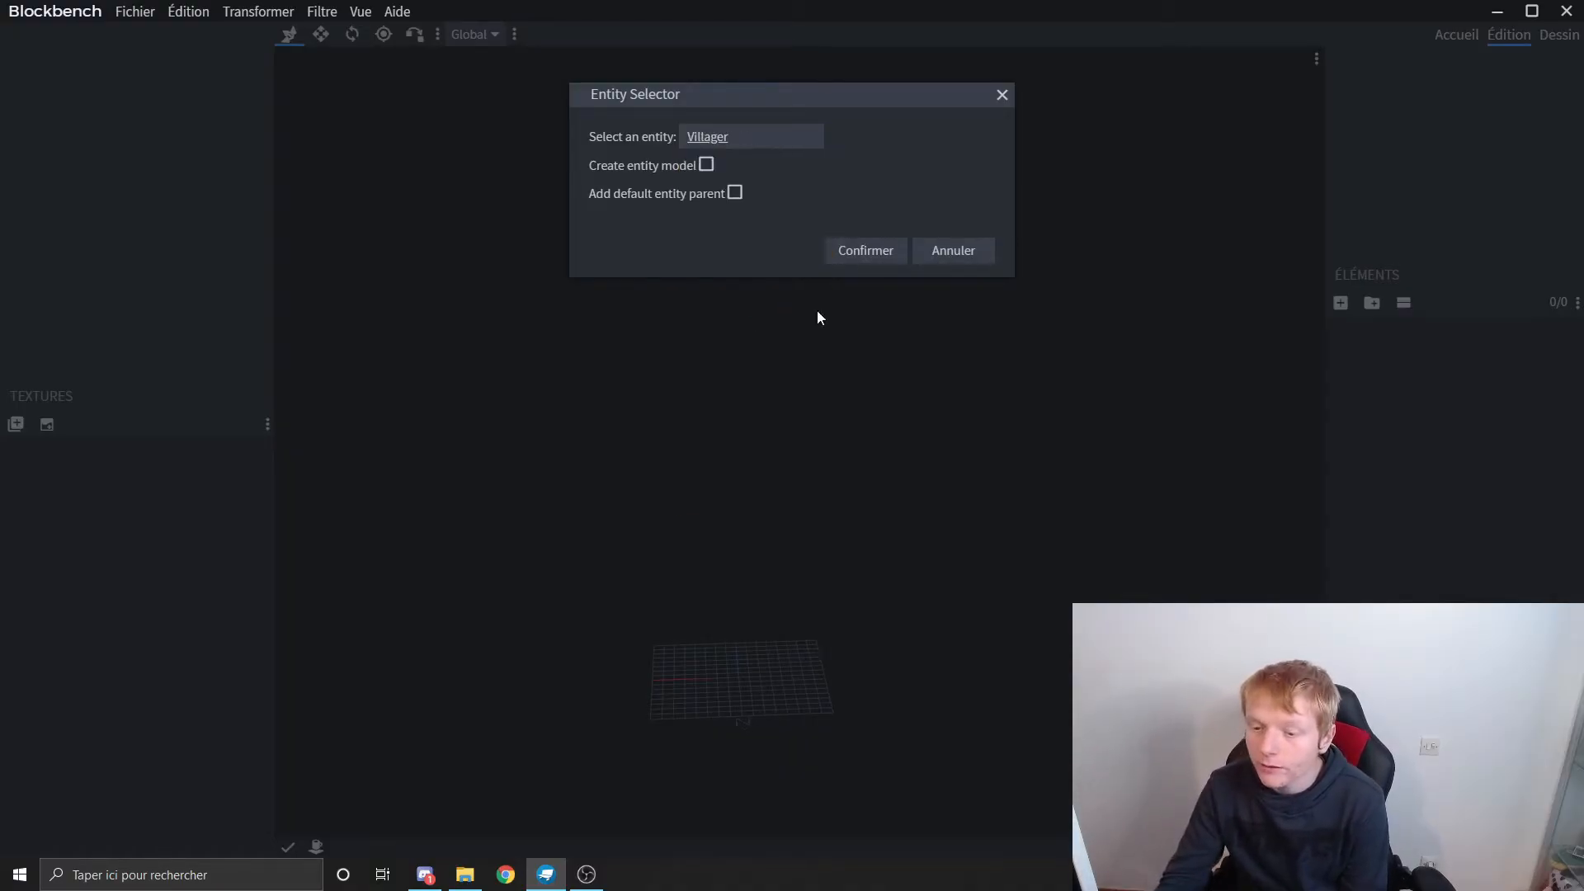
pyautogui.click(708, 166)
pyautogui.click(866, 251)
pyautogui.moveTo(789, 566); pyautogui.dragTo(959, 638)
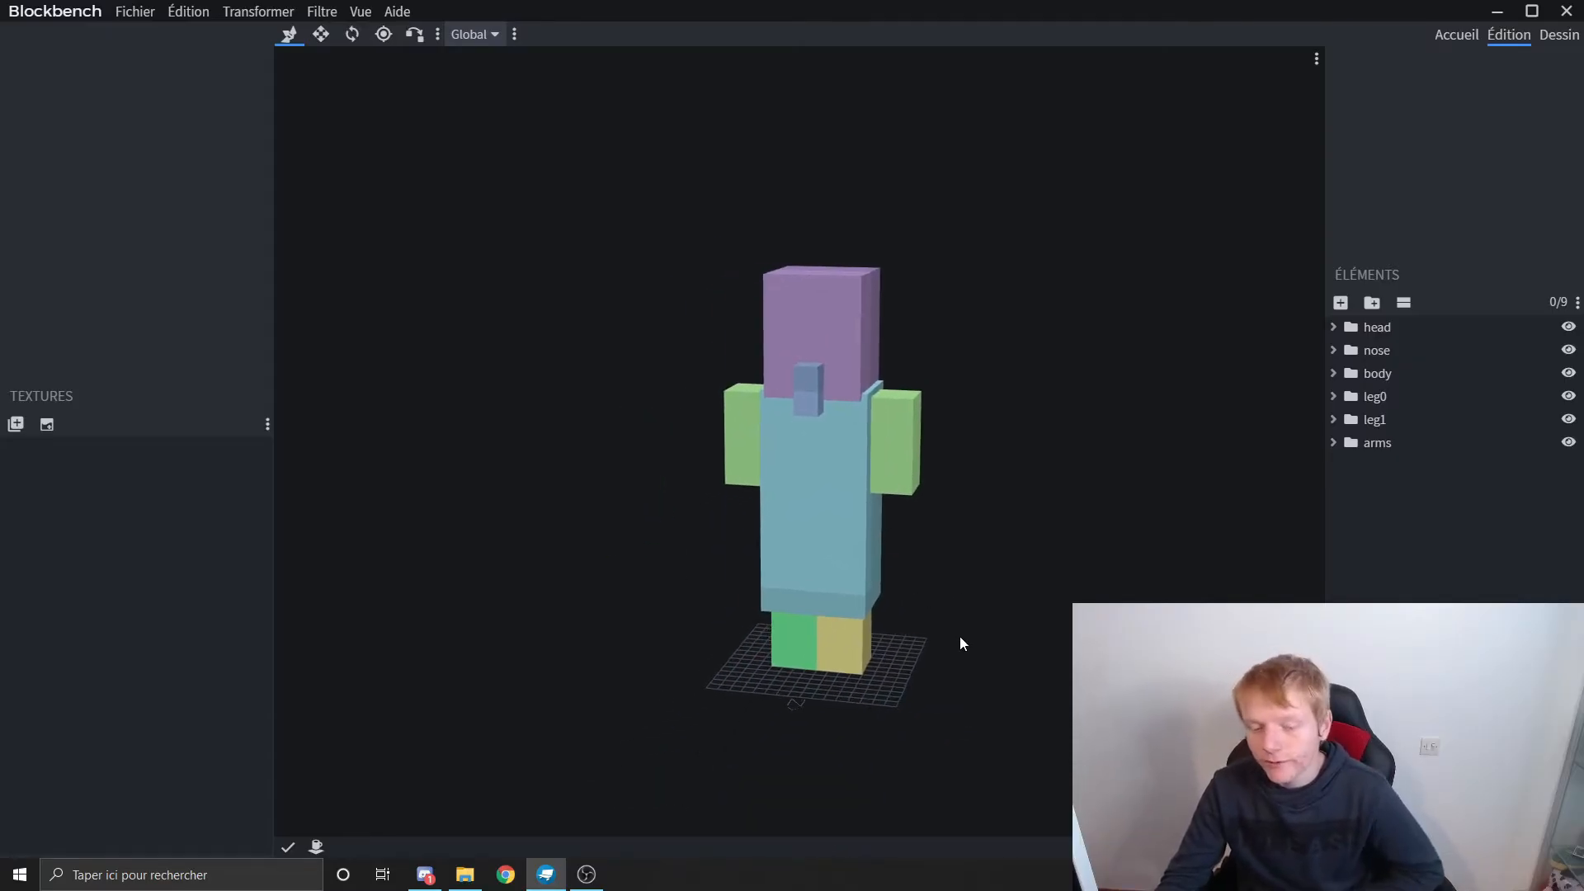
# Step: Import villager.png from the textures 1.15.2 entity/villager folder as the model's texture
pyautogui.click(465, 875)
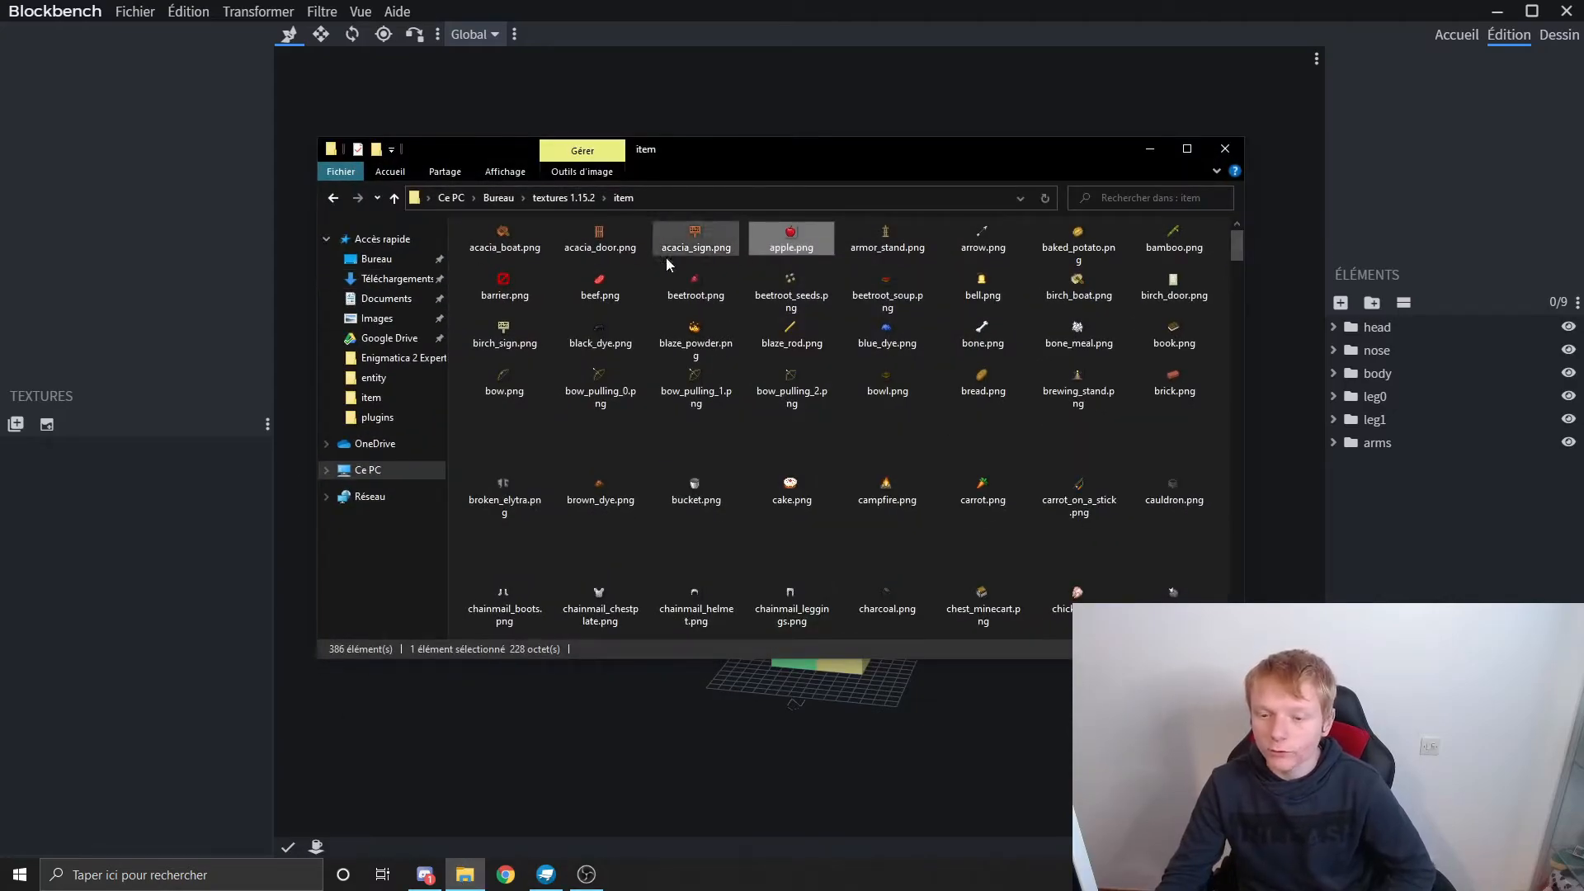
pyautogui.click(564, 198)
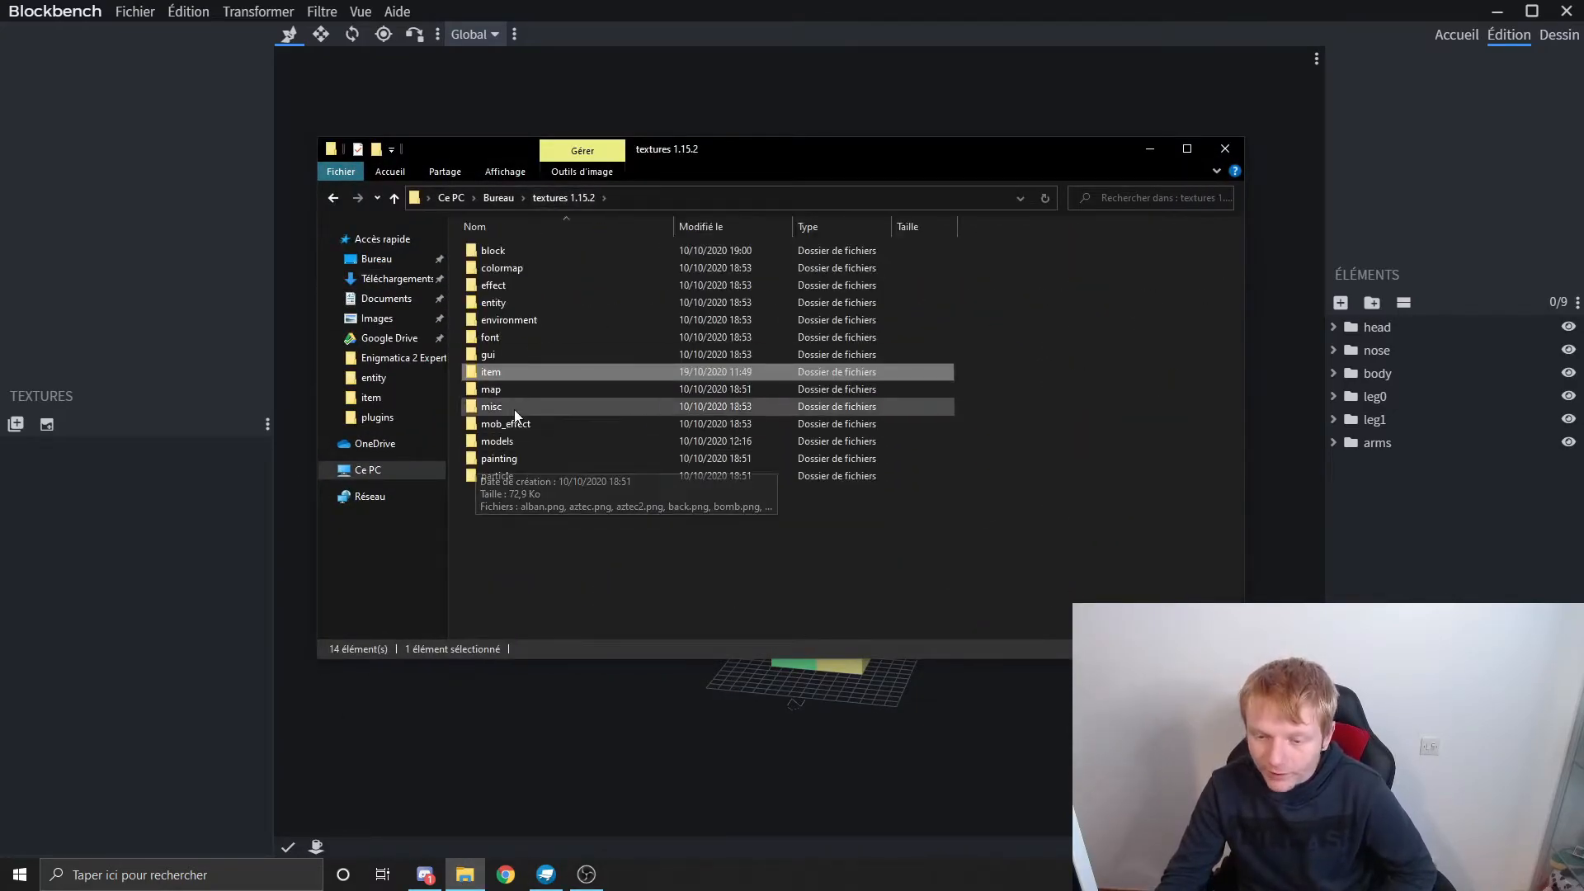
pyautogui.doubleClick(538, 304)
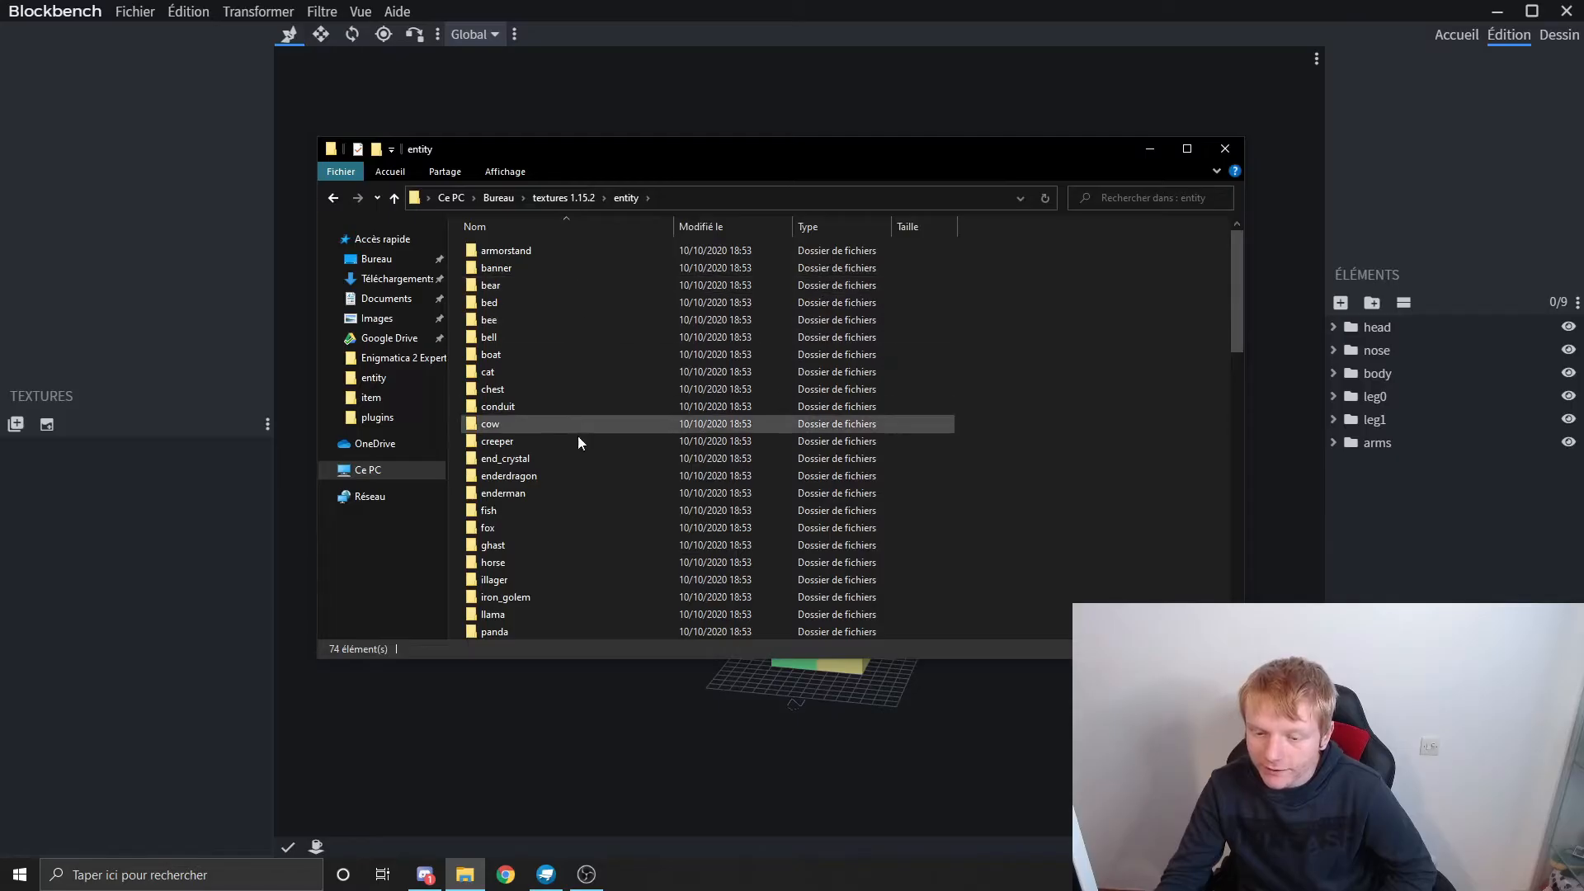
pyautogui.scroll(-6, 569, 454)
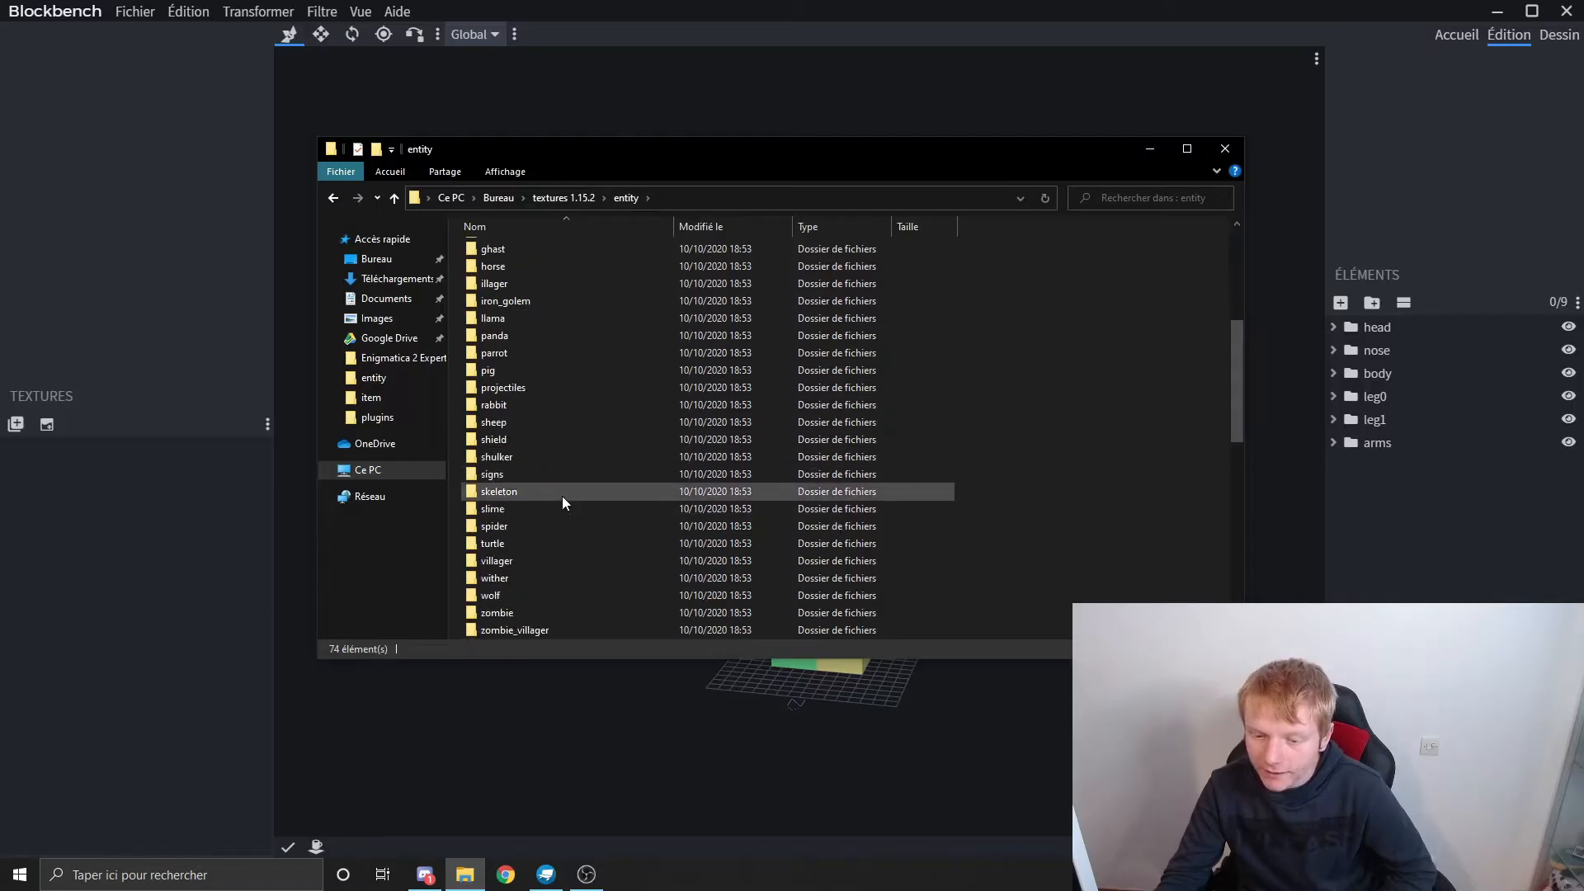
pyautogui.doubleClick(521, 564)
pyautogui.moveTo(520, 305); pyautogui.dragTo(171, 521)
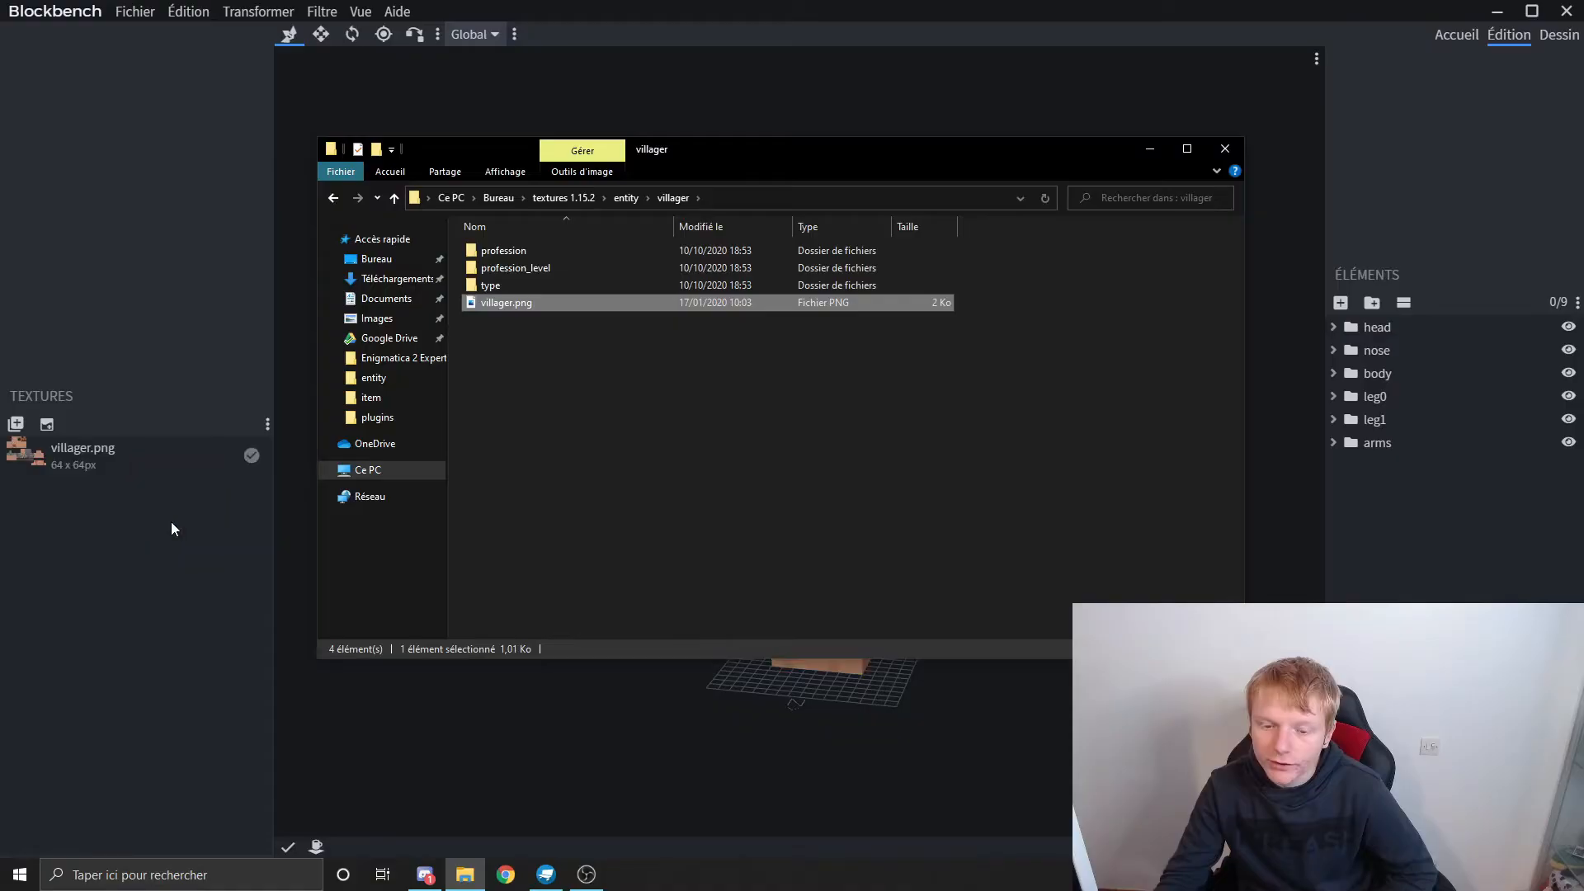
pyautogui.click(1225, 148)
# Step: Try stretching one side arm cube of the villager downward to a height of 11, and undo the change
pyautogui.moveTo(908, 475); pyautogui.dragTo(1352, 419)
pyautogui.click(673, 438)
pyautogui.press('v')
pyautogui.moveTo(664, 528); pyautogui.dragTo(666, 561)
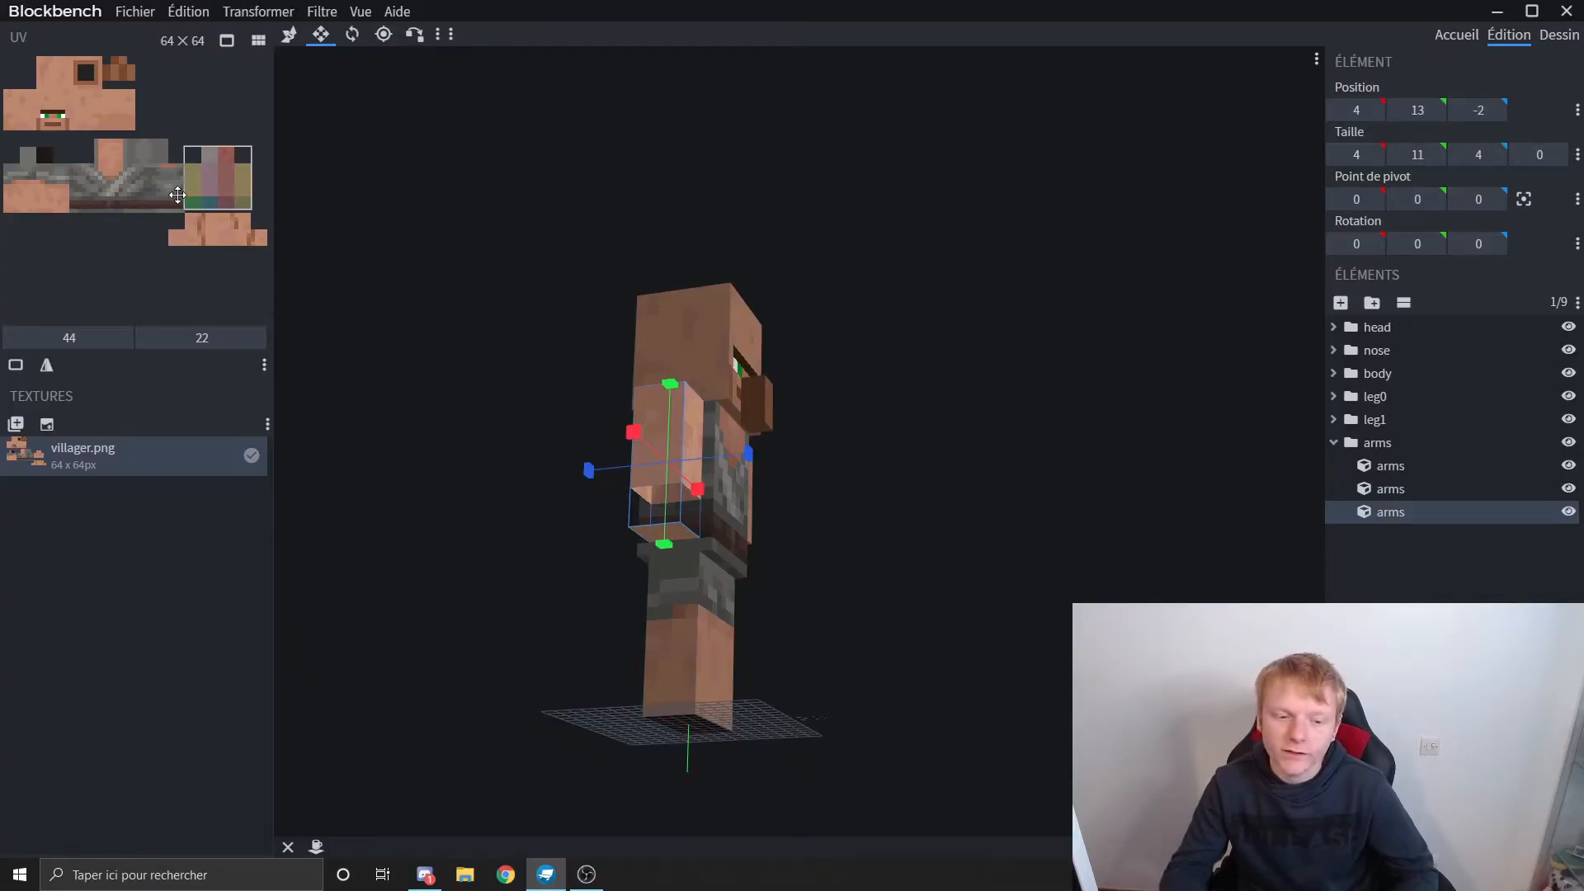
pyautogui.hotkey('ctrl', 'z')
# Step: Switch to paint mode and recolour the villager's two green pupils red (#ff0000)
pyautogui.moveTo(1043, 691); pyautogui.dragTo(1105, 575)
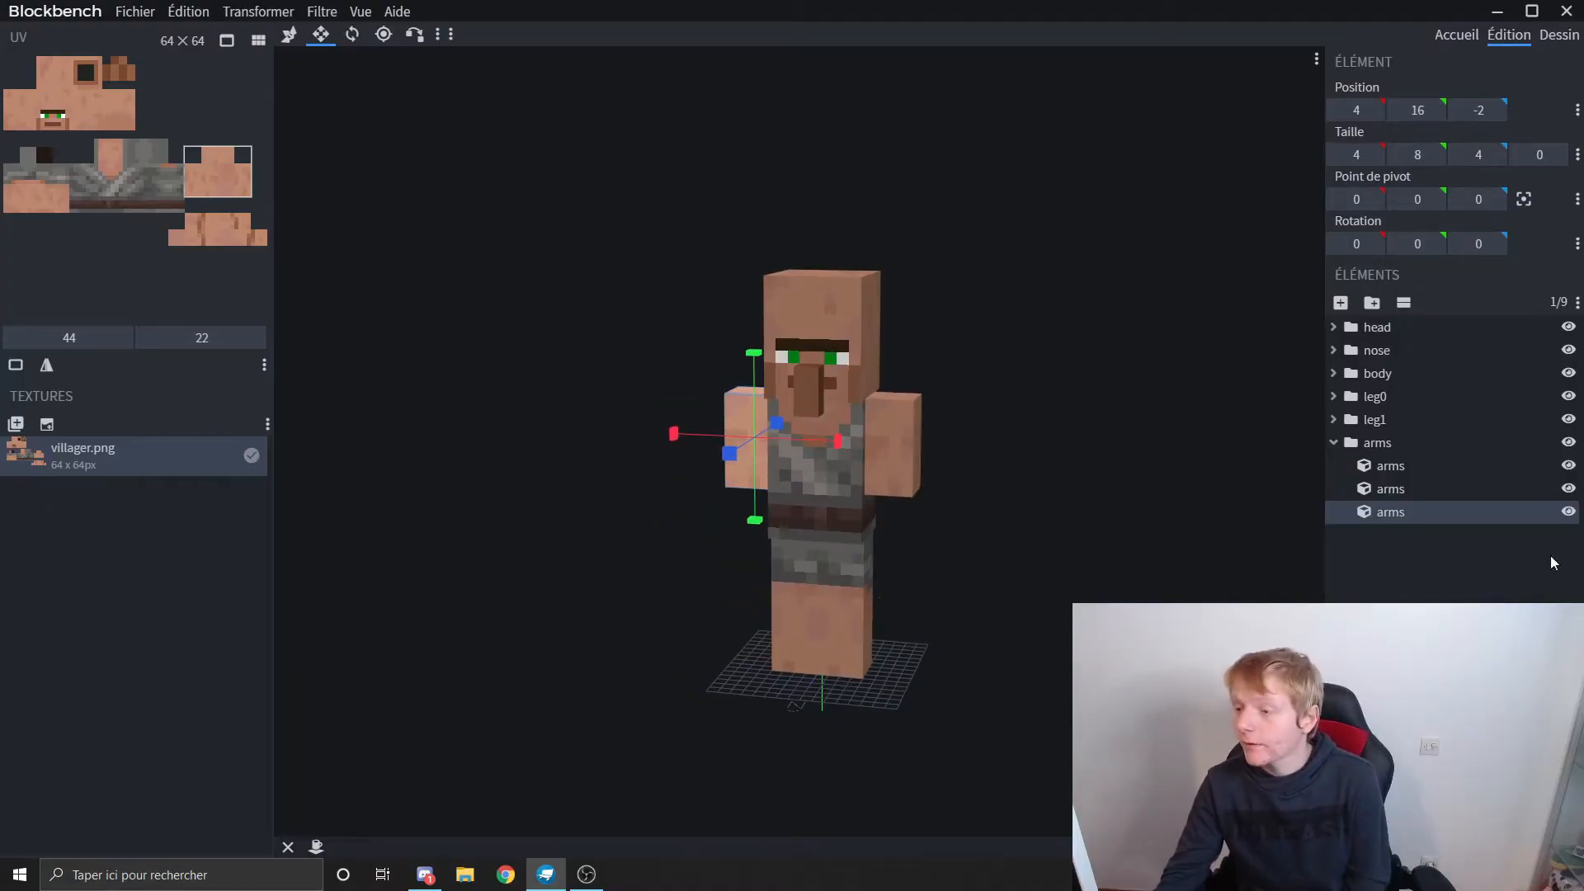
pyautogui.click(1438, 587)
pyautogui.click(1571, 41)
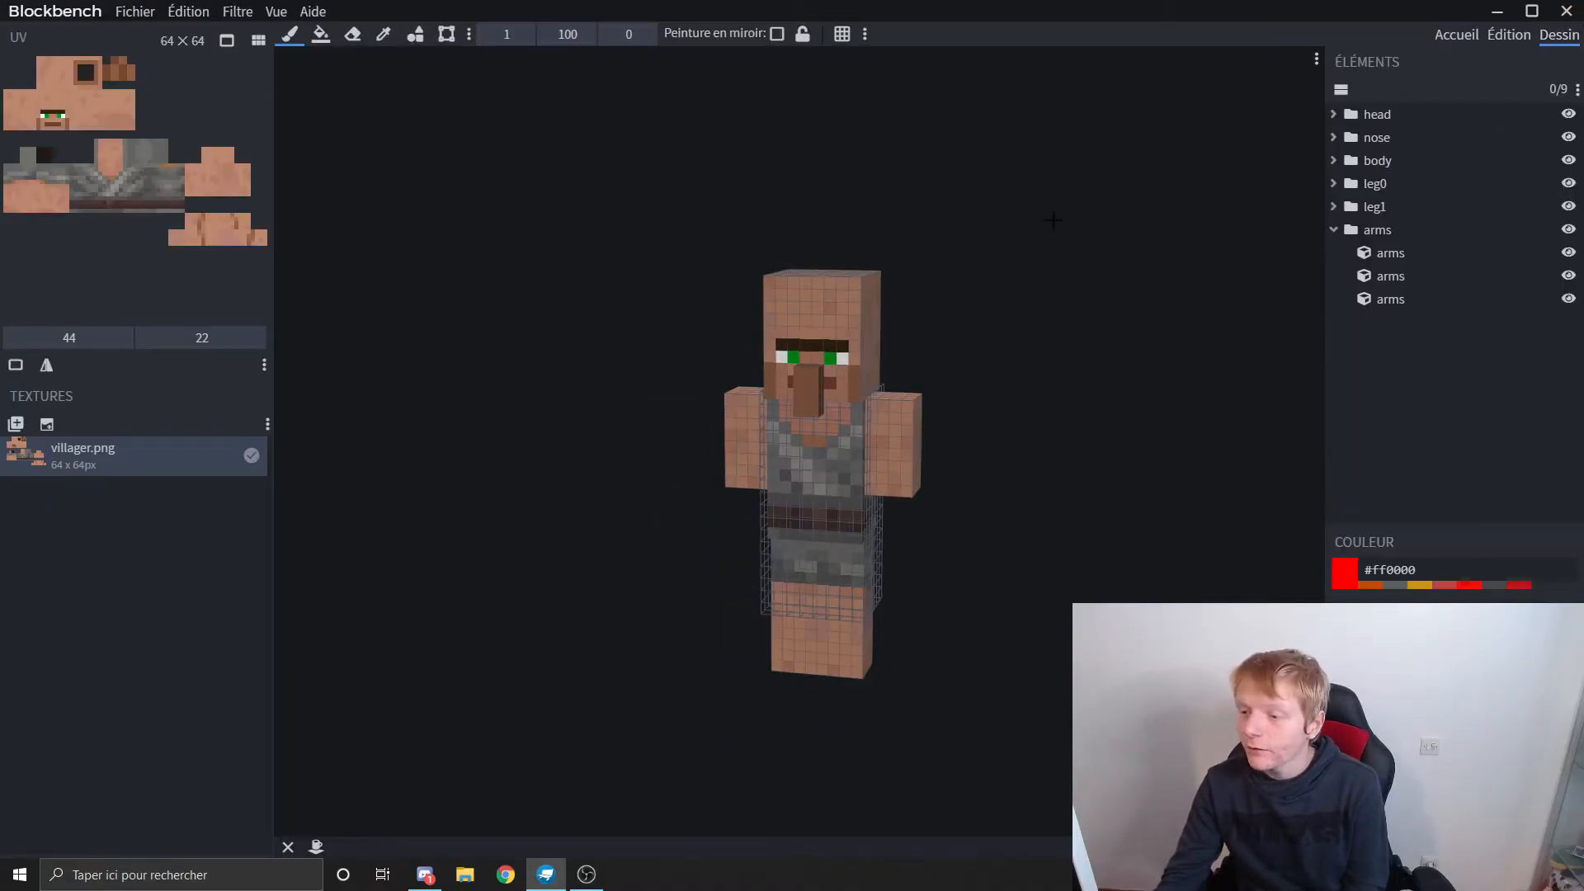
pyautogui.scroll(4, 831, 255)
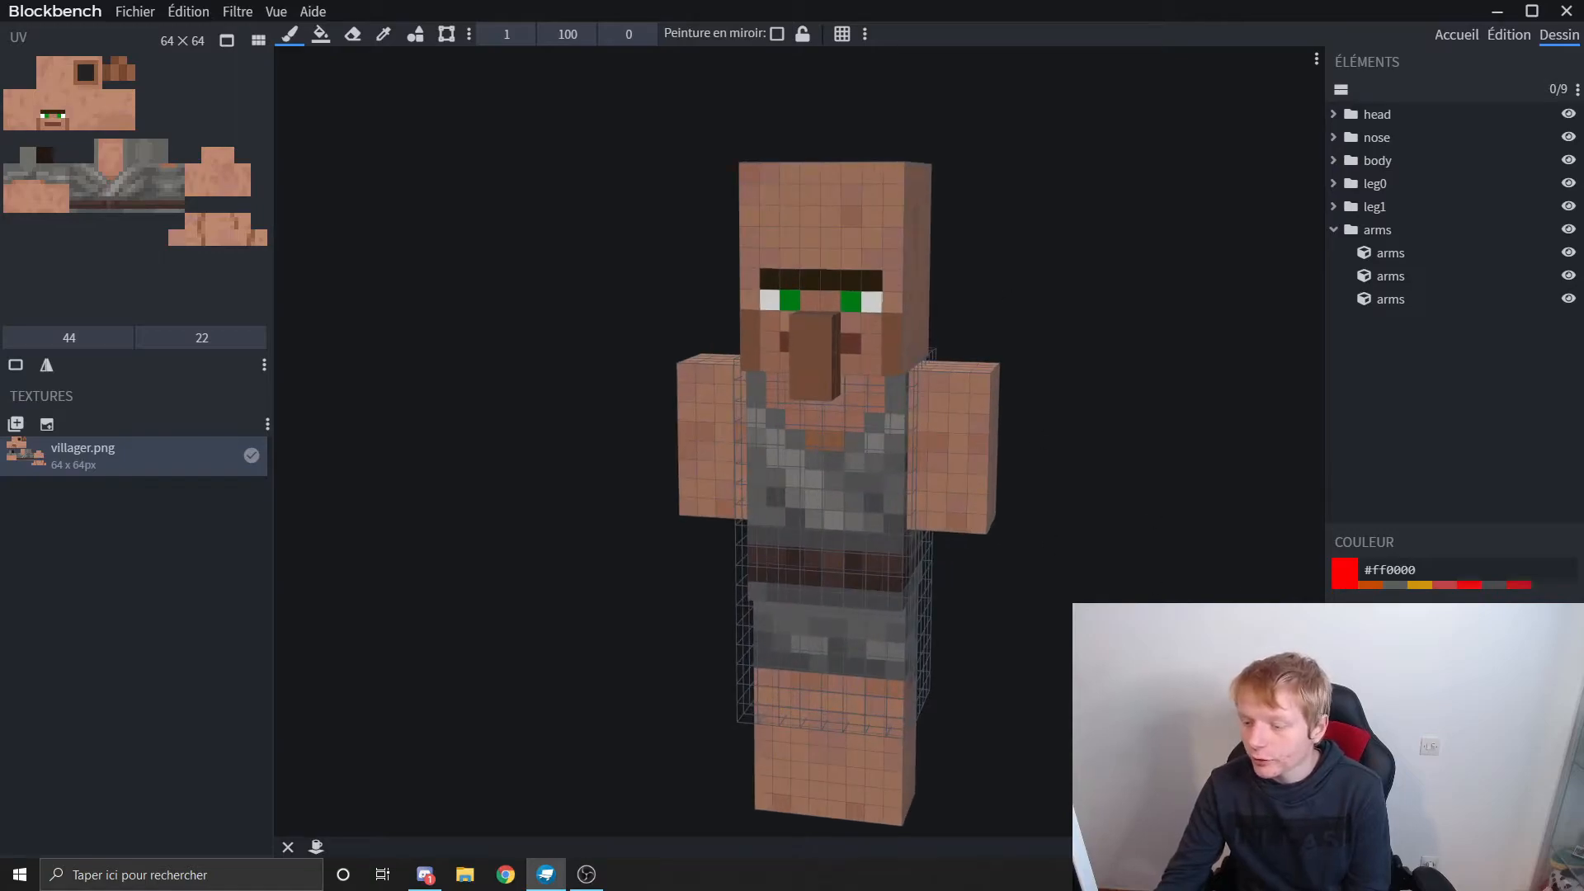
pyautogui.click(792, 299)
pyautogui.click(854, 297)
# Step: Paint a blood trail from the villager's mouth down the chest in red, adding a second red shade beside it
pyautogui.scroll(3, 1105, 475)
pyautogui.moveTo(1134, 685); pyautogui.dragTo(1148, 614)
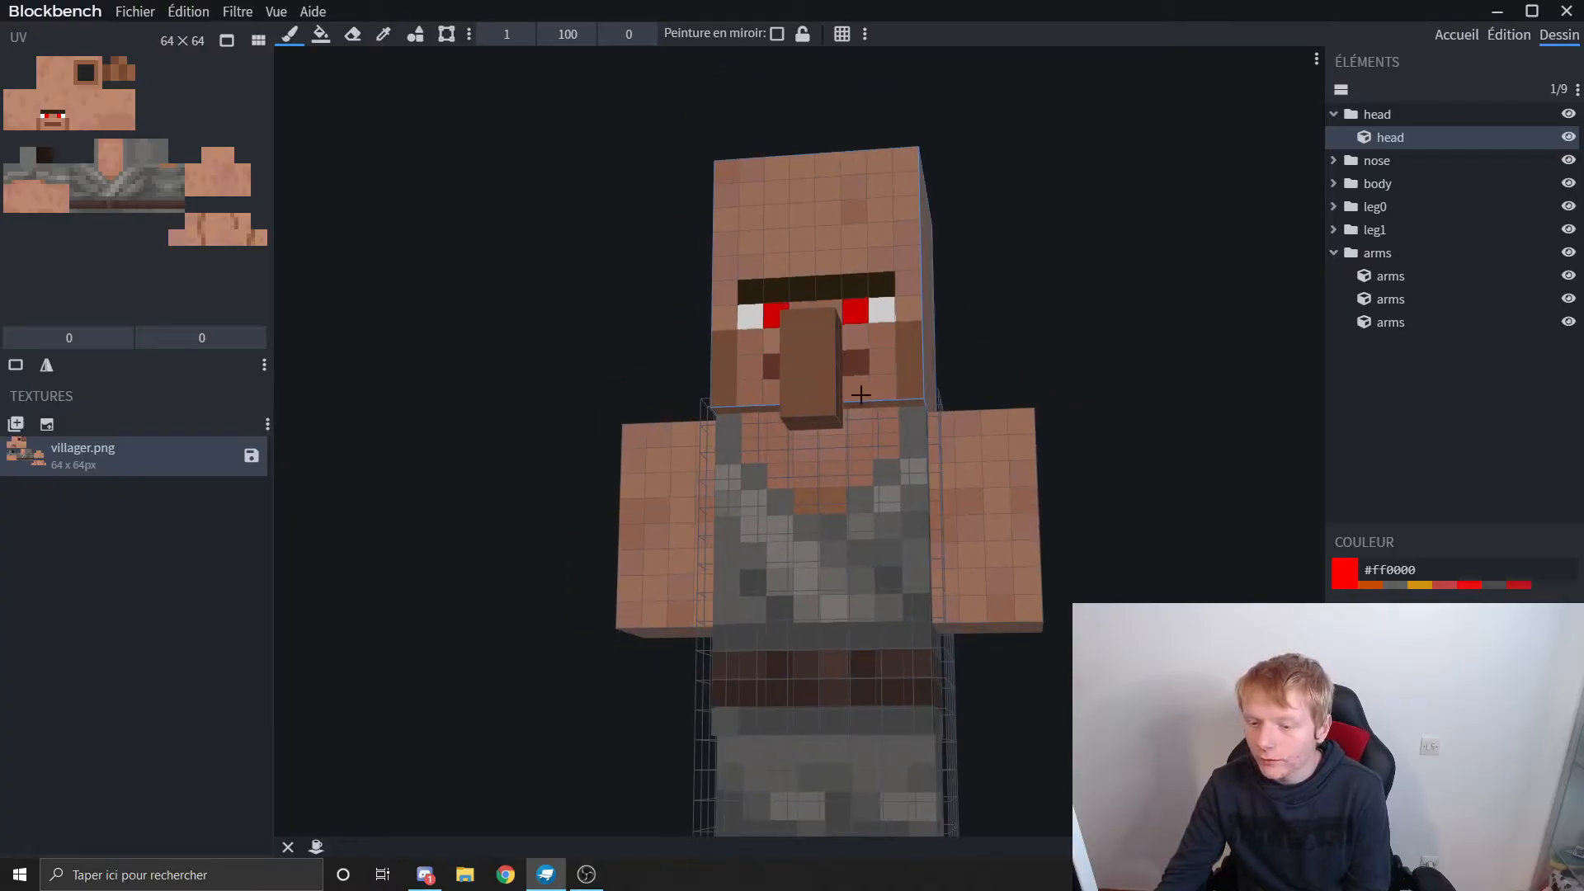
pyautogui.moveTo(860, 387)
pyautogui.mouseDown()
pyautogui.moveTo(856, 438)
pyautogui.moveTo(827, 452)
pyautogui.moveTo(833, 490)
pyautogui.moveTo(868, 523)
pyautogui.mouseUp()
pyautogui.click(1341, 784)
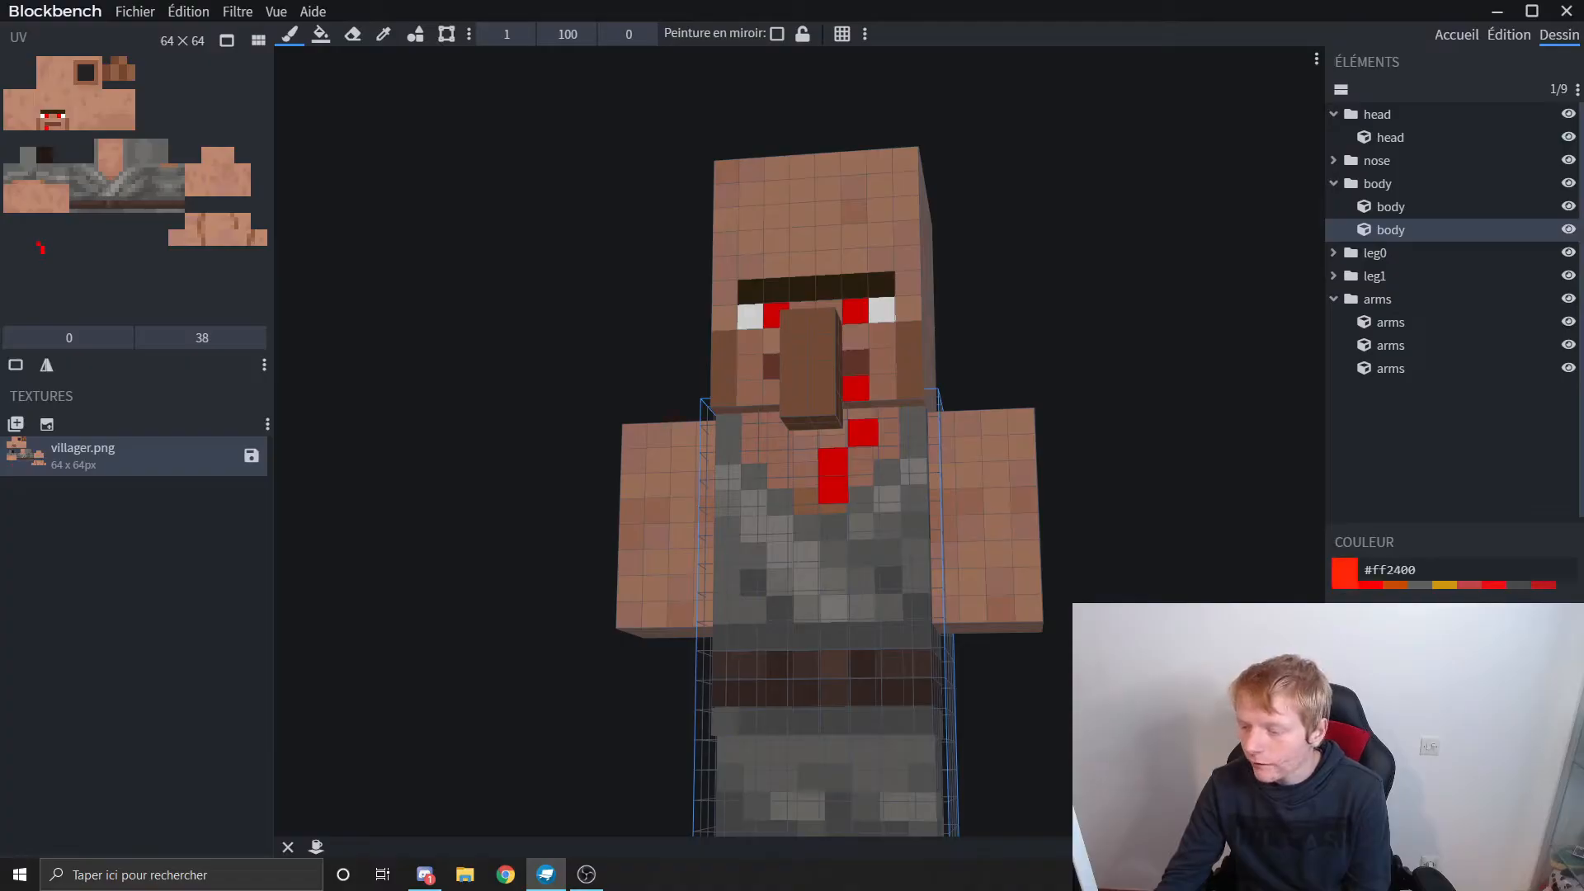
pyautogui.click(1551, 657)
pyautogui.moveTo(868, 455)
pyautogui.mouseDown()
pyautogui.moveTo(844, 434)
pyautogui.moveTo(861, 411)
pyautogui.mouseUp()
# Step: Paint green (#62ca10) patches on the top of the villager's head
pyautogui.scroll(-3, 990, 566)
pyautogui.moveTo(990, 566)
pyautogui.mouseDown()
pyautogui.moveTo(835, 397)
pyautogui.moveTo(825, 503)
pyautogui.moveTo(997, 577)
pyautogui.mouseUp()
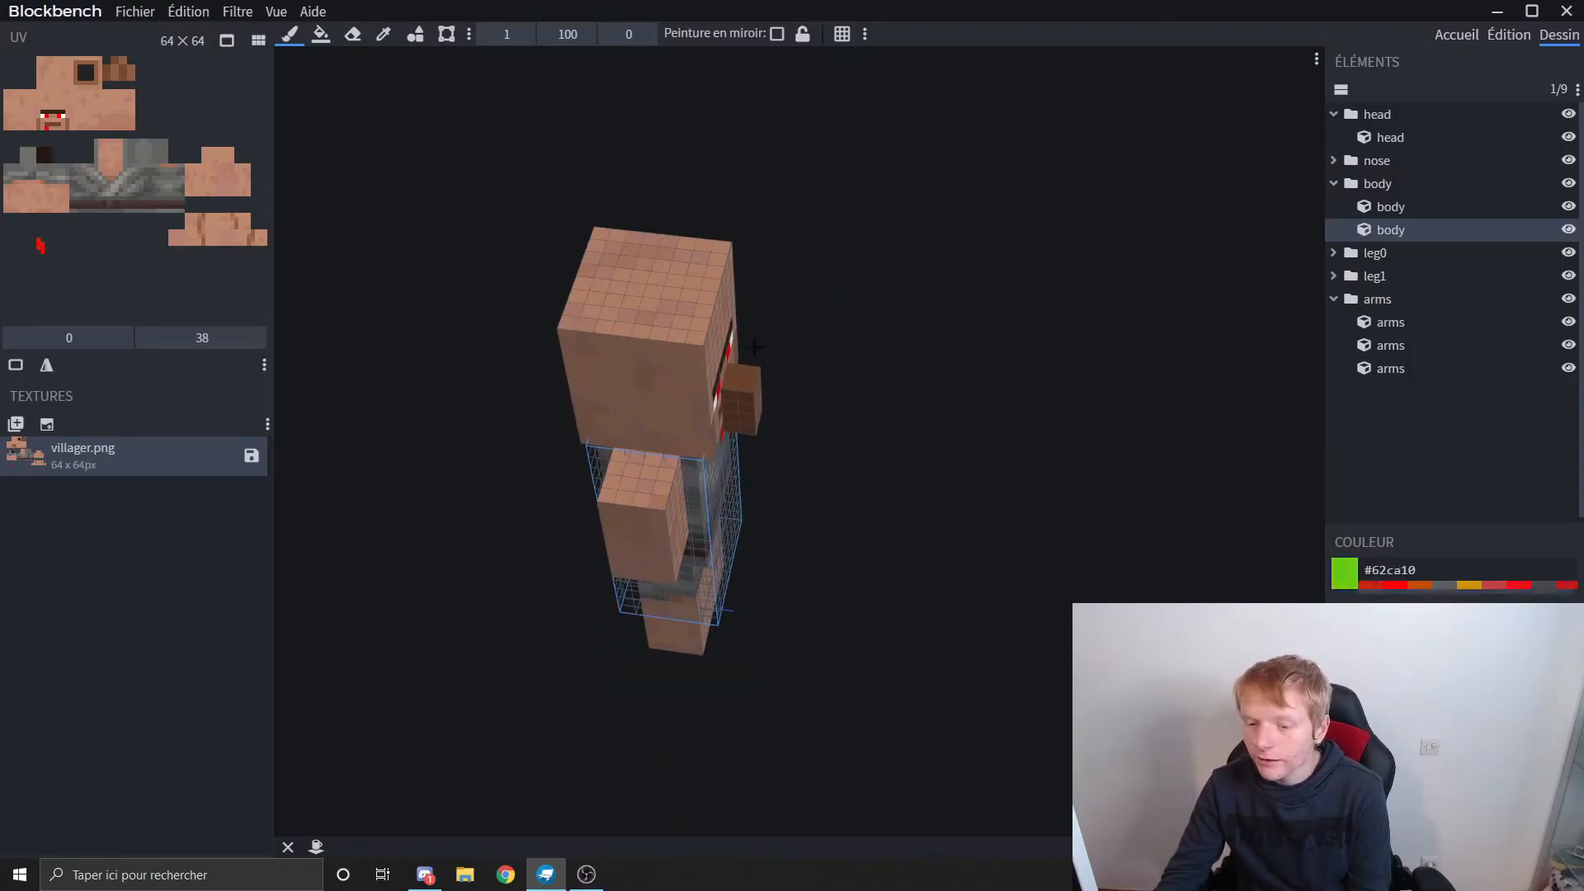
pyautogui.click(696, 338)
pyautogui.moveTo(693, 355)
pyautogui.mouseDown()
pyautogui.moveTo(689, 326)
pyautogui.moveTo(658, 372)
pyautogui.moveTo(661, 307)
pyautogui.mouseUp()
pyautogui.moveTo(928, 493)
pyautogui.mouseDown()
pyautogui.moveTo(735, 465)
pyautogui.moveTo(647, 380)
pyautogui.mouseUp()
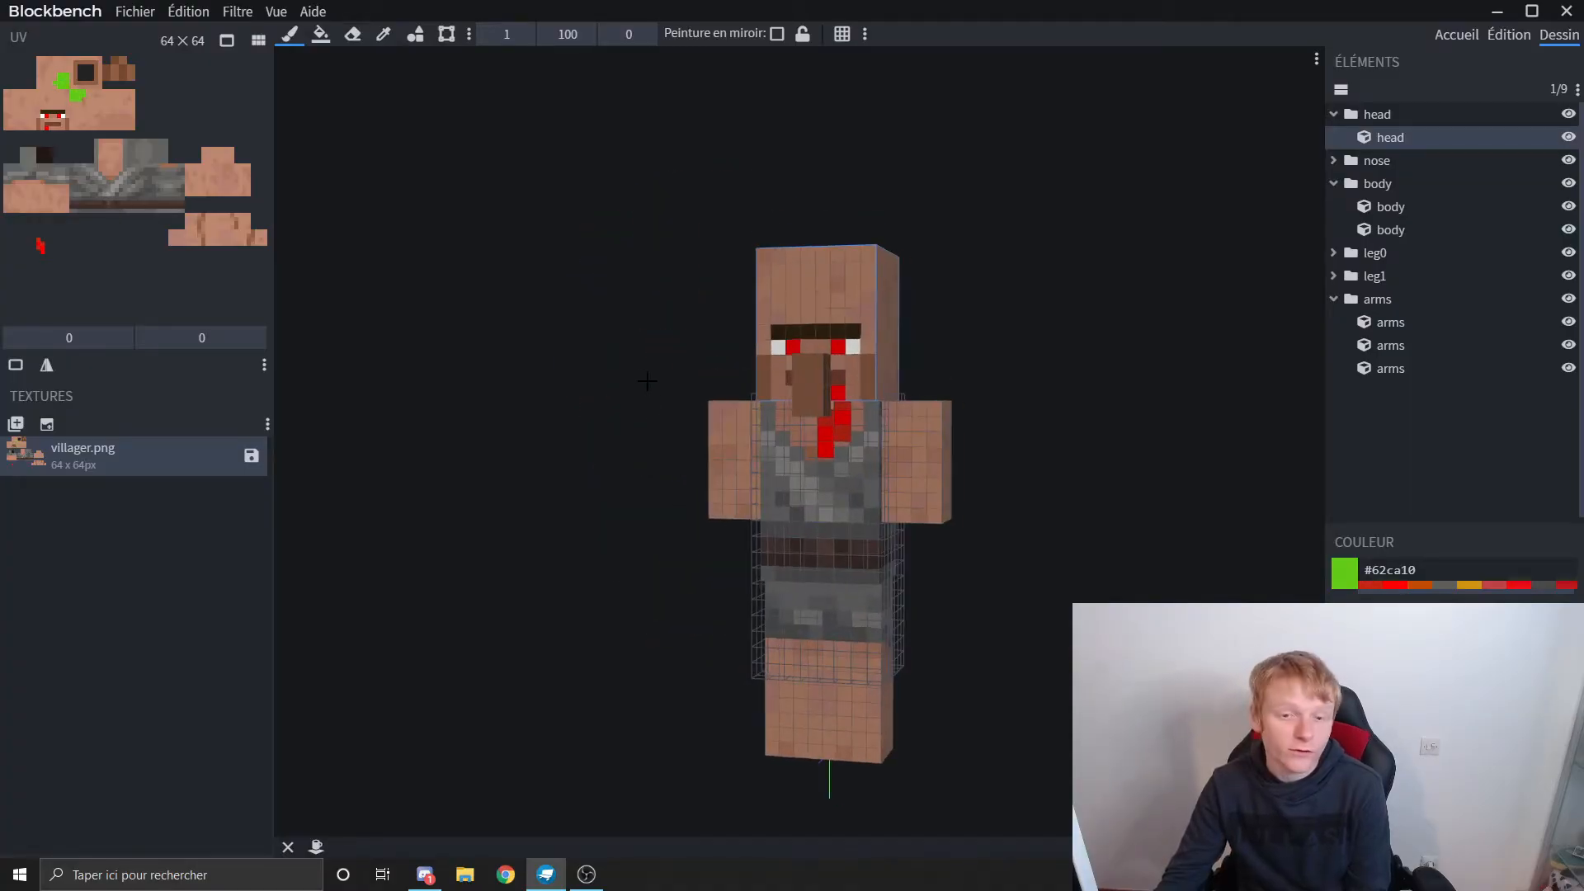
pyautogui.moveTo(636, 608); pyautogui.dragTo(670, 584)
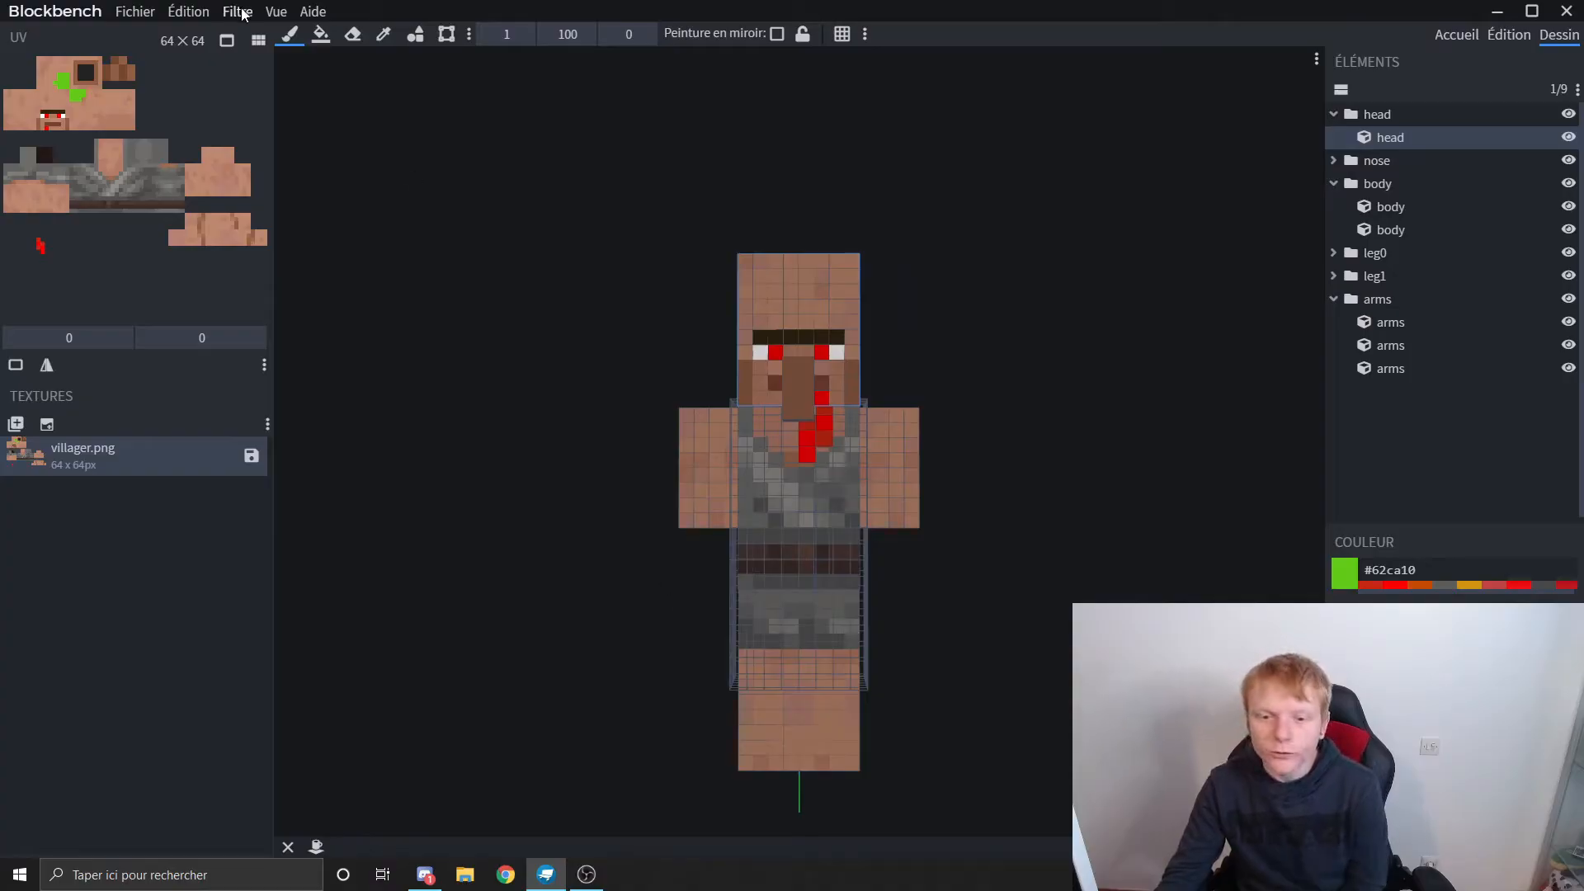
# Step: Review the Bedrock Entity Generator's entity choices and close its dialog without generating a model
pyautogui.click(275, 11)
pyautogui.click(251, 37)
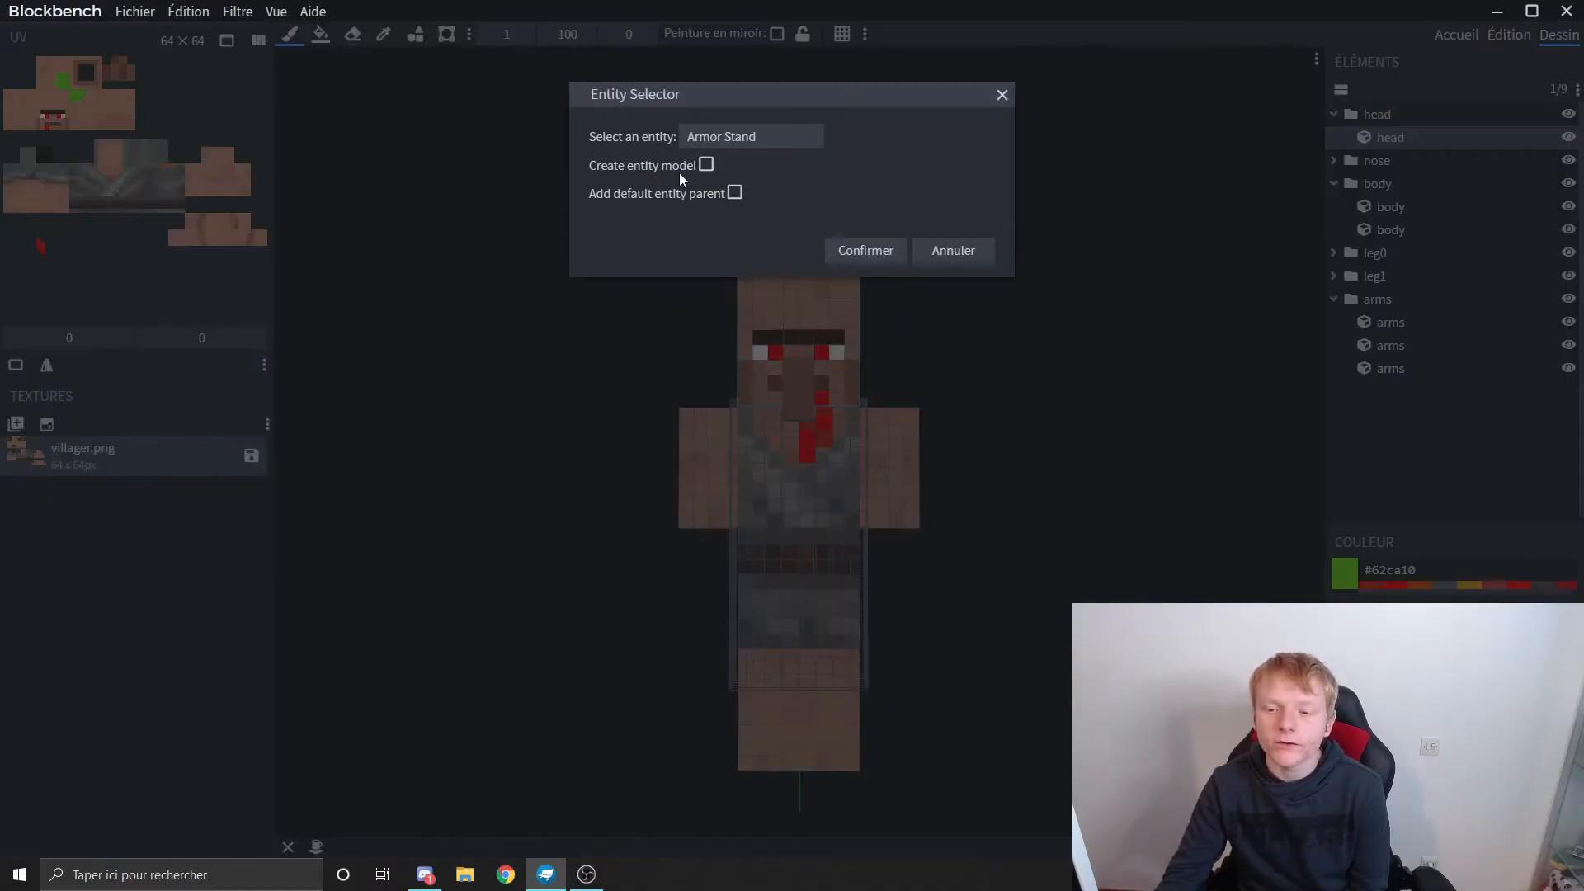
pyautogui.click(739, 143)
pyautogui.click(873, 146)
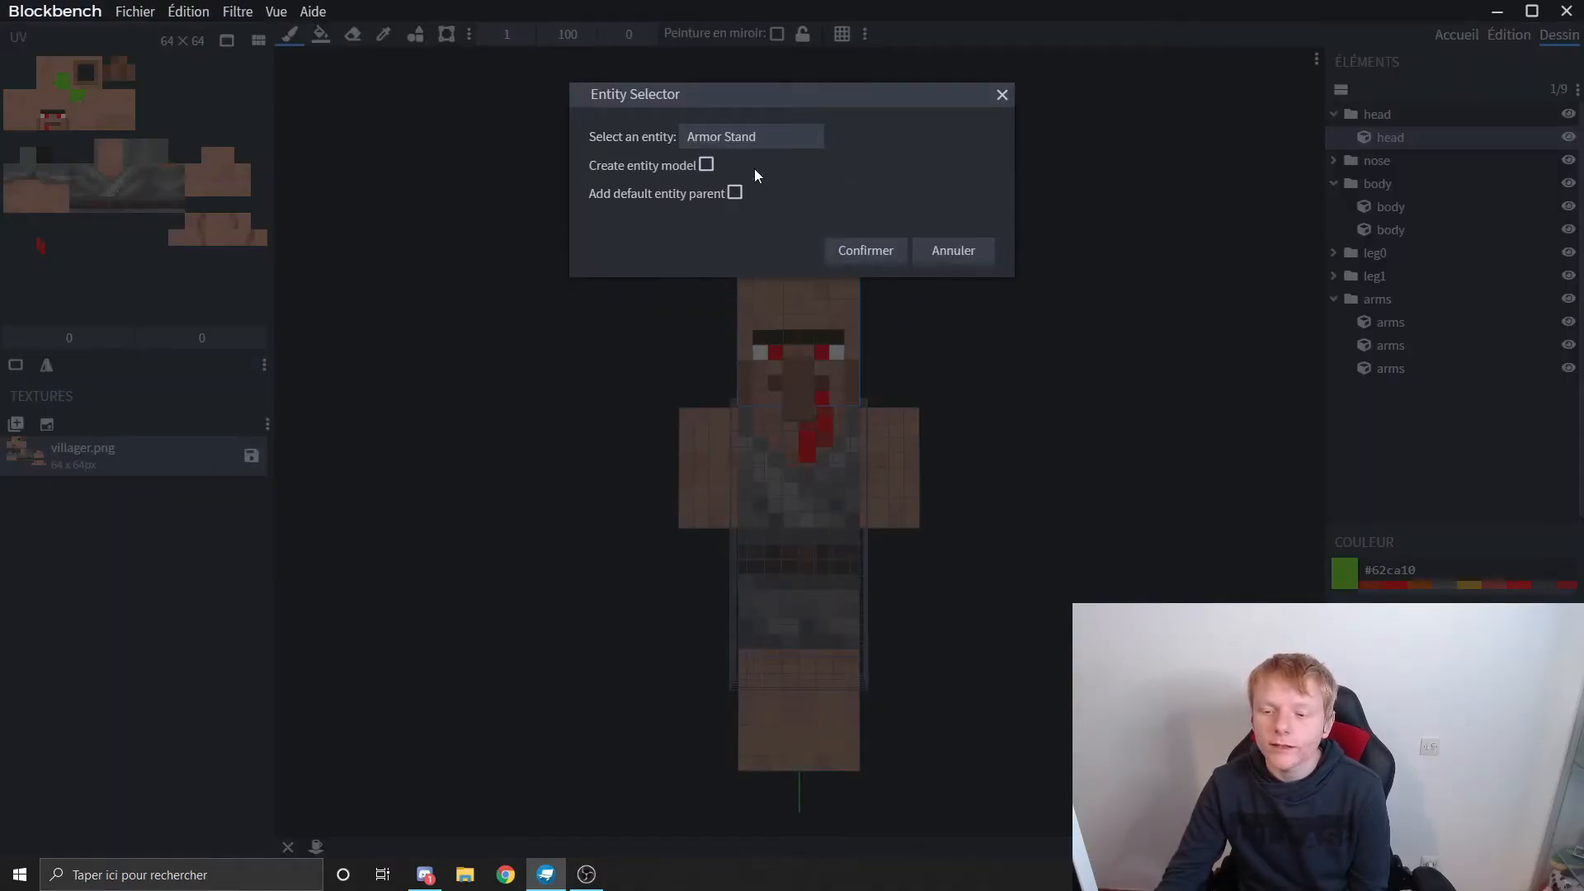
pyautogui.click(1001, 95)
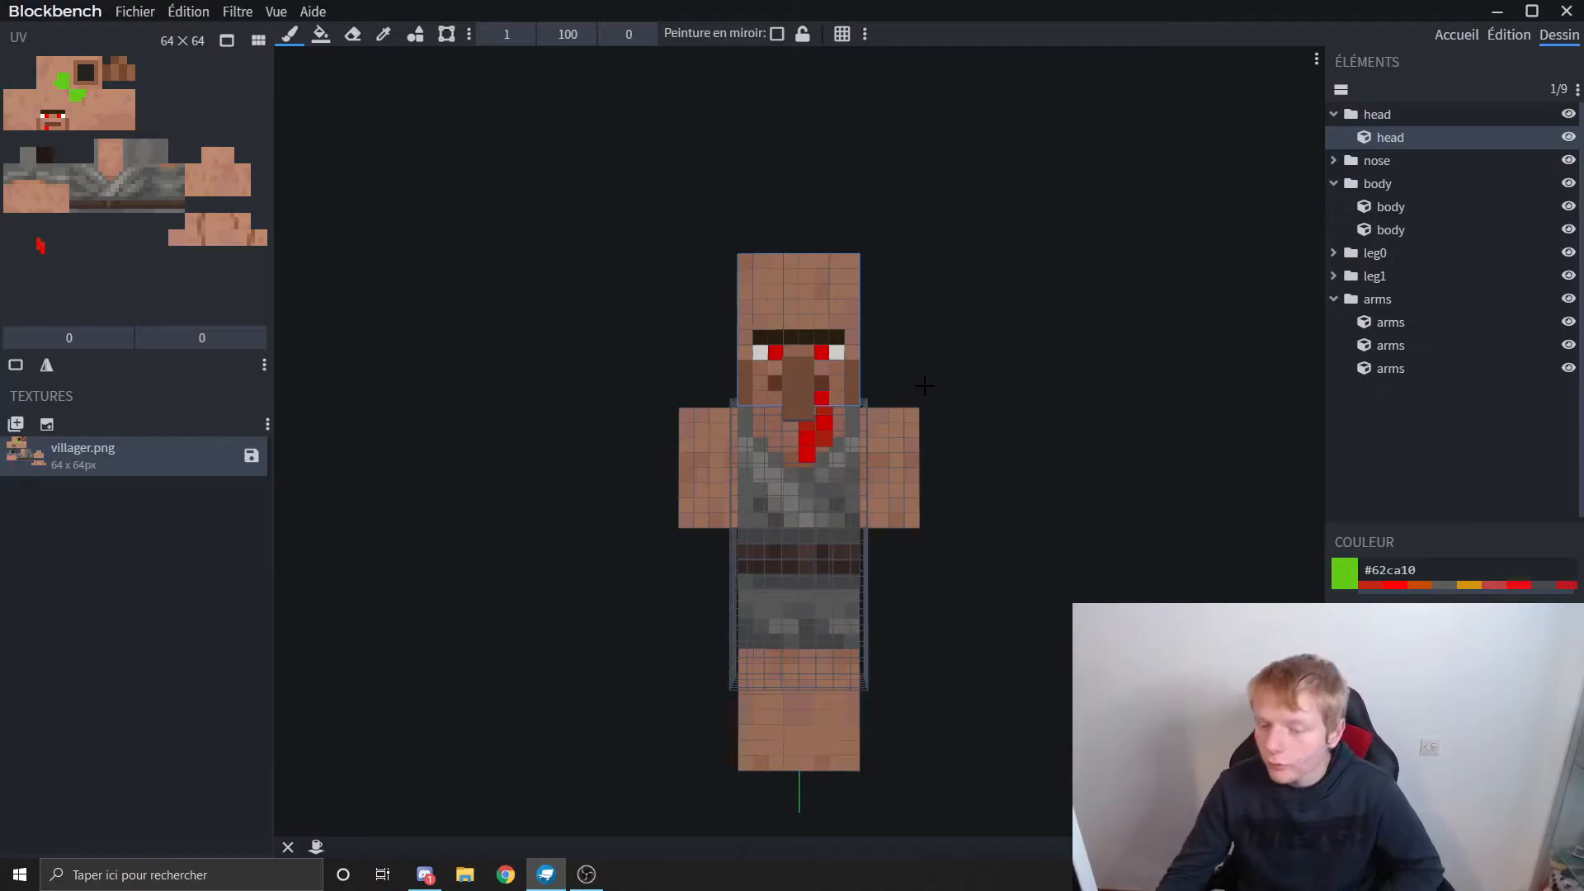
# Step: Save the painted villager.png texture and look at the available model export formats
pyautogui.click(252, 456)
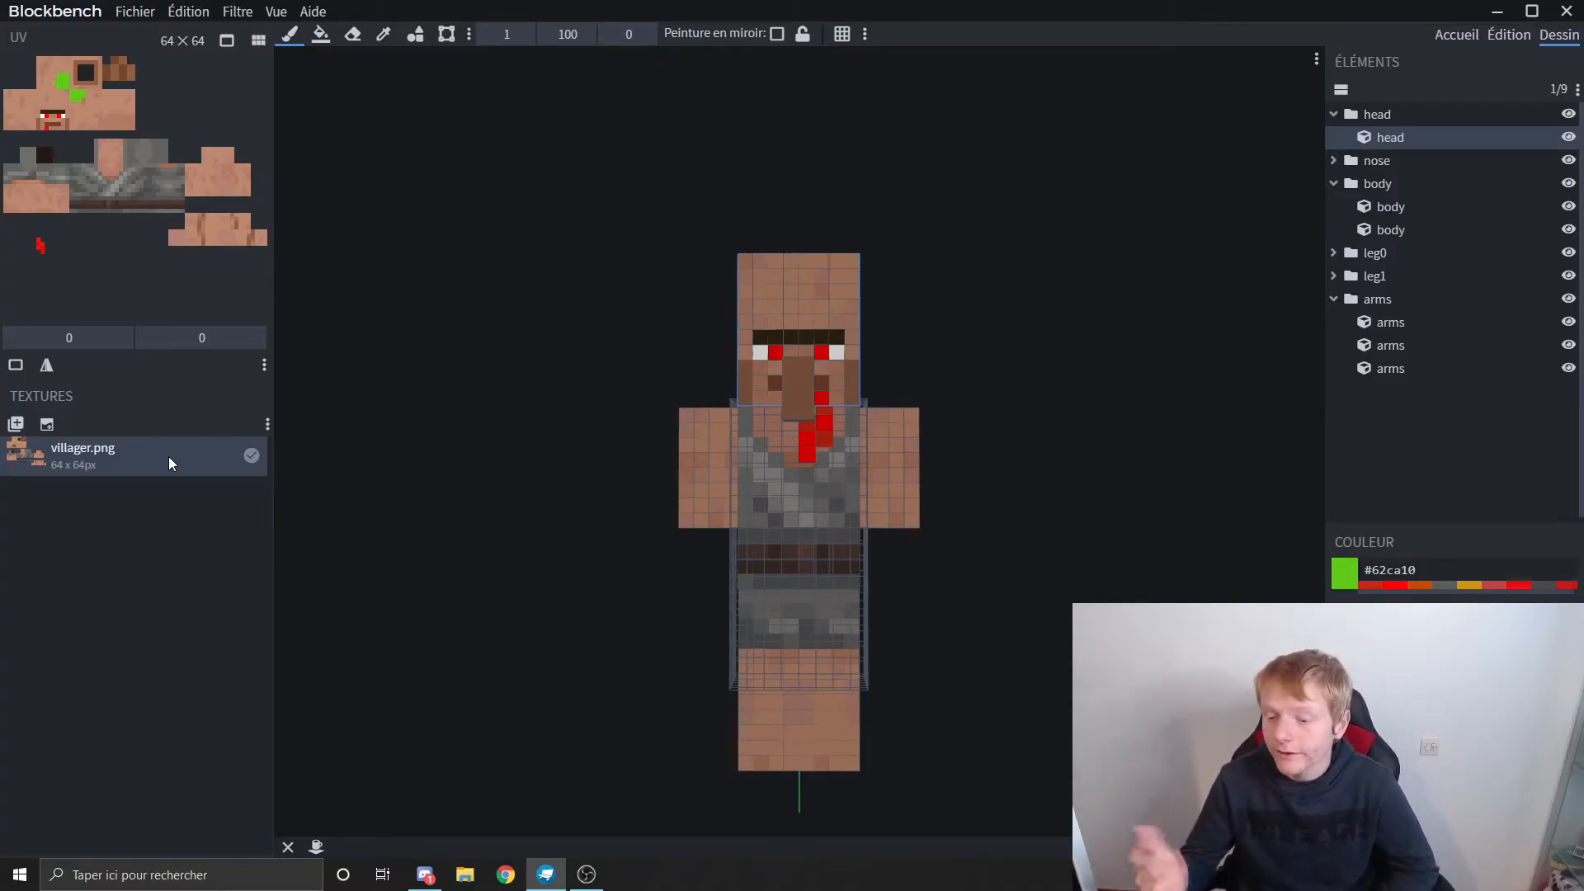
pyautogui.click(125, 11)
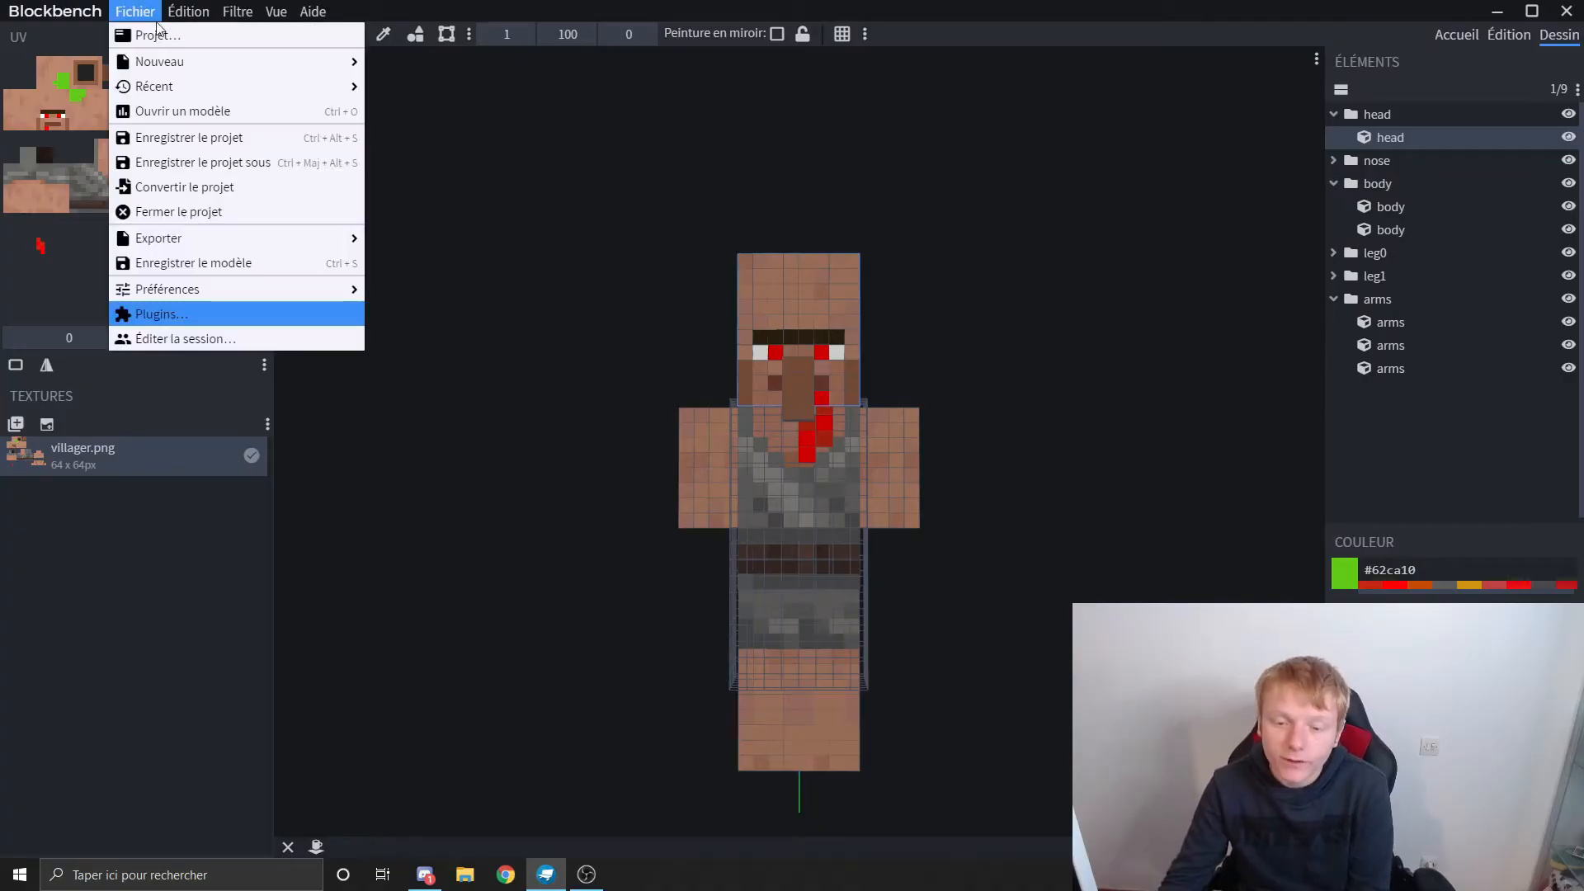
pyautogui.moveTo(285, 238)
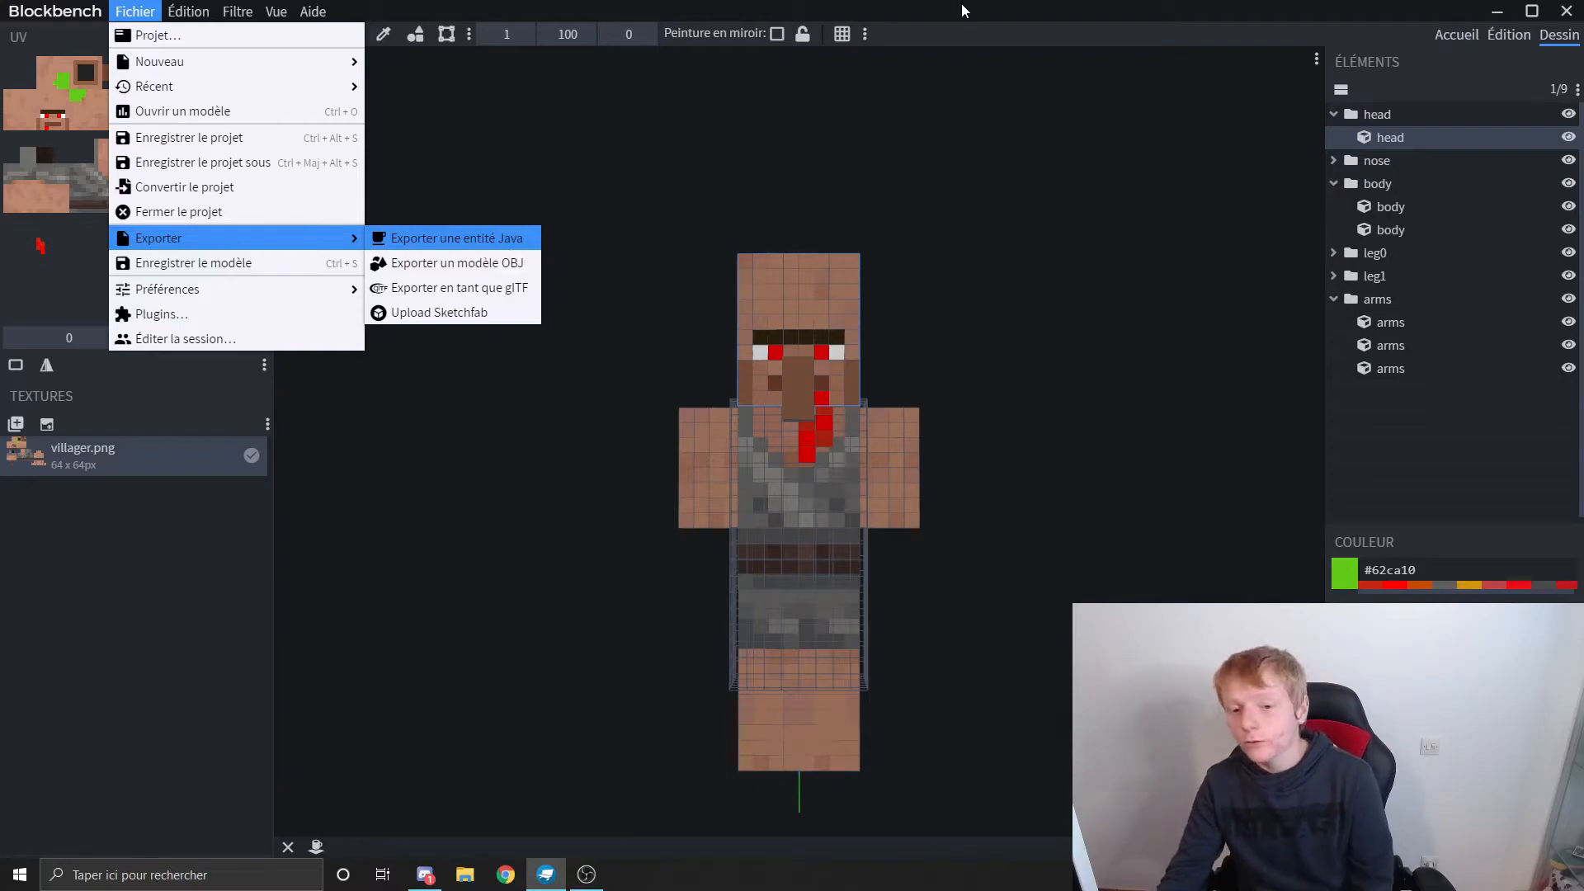
pyautogui.click(751, 134)
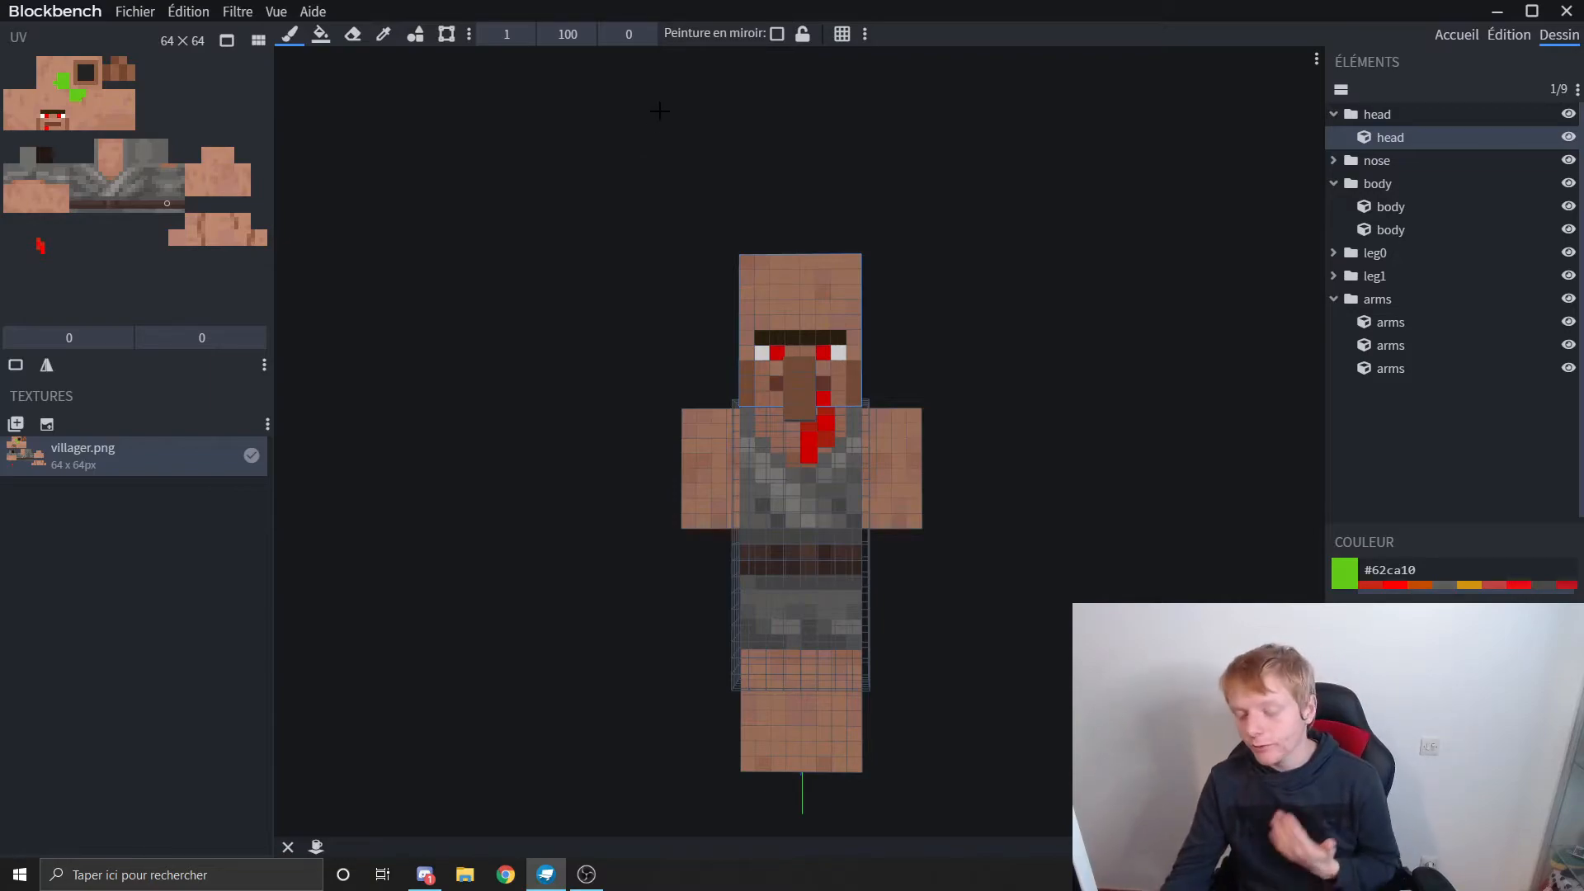
# Step: Close the Blockbench villager project without saving the model
pyautogui.click(1566, 10)
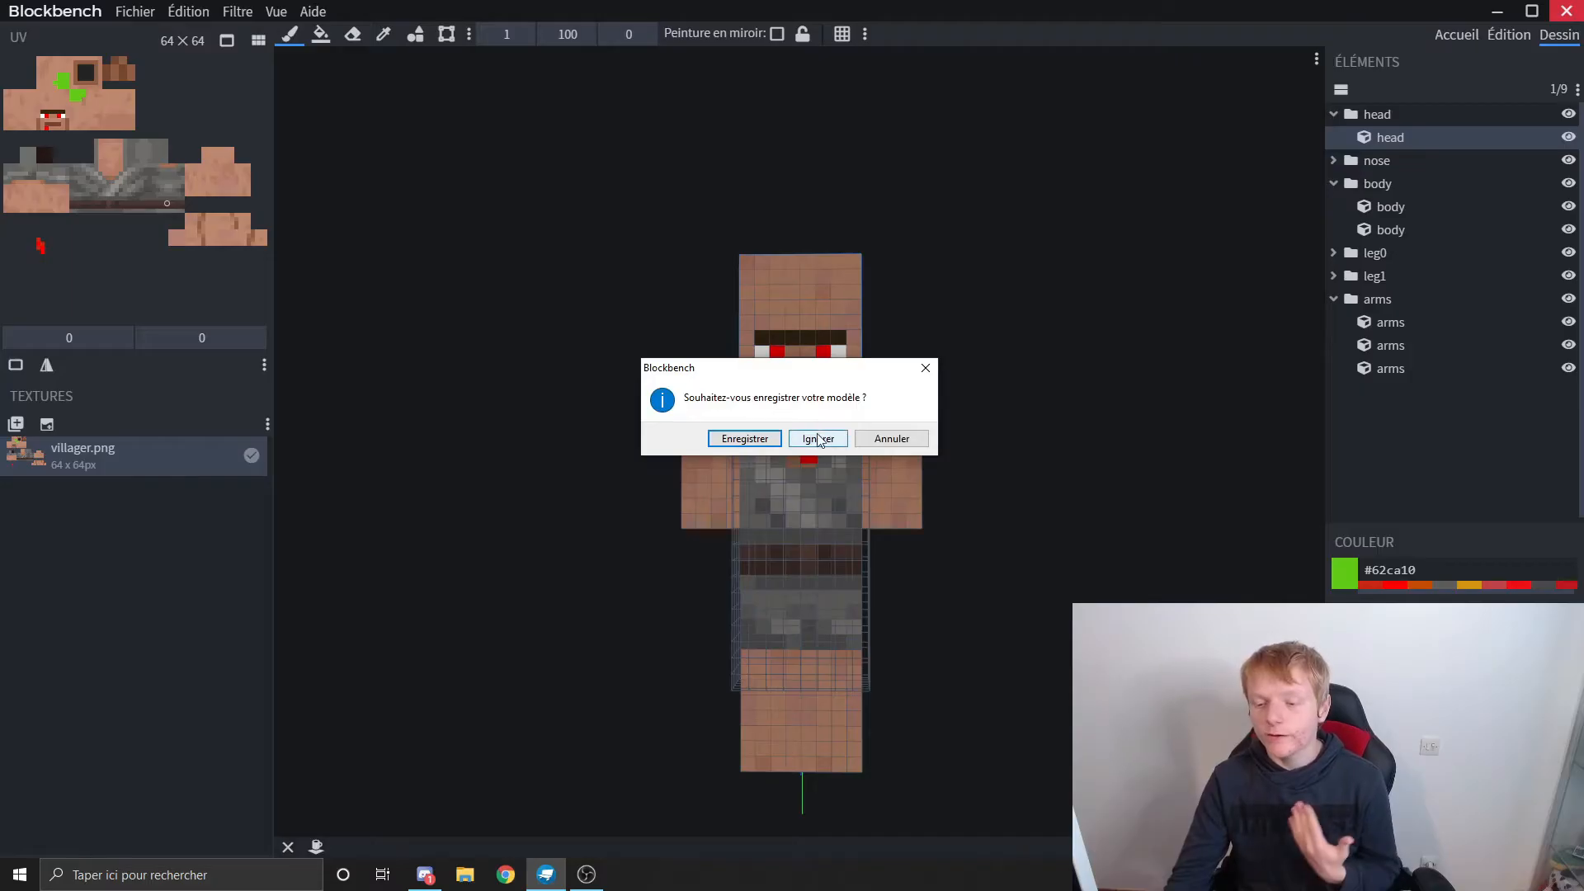
pyautogui.click(828, 439)
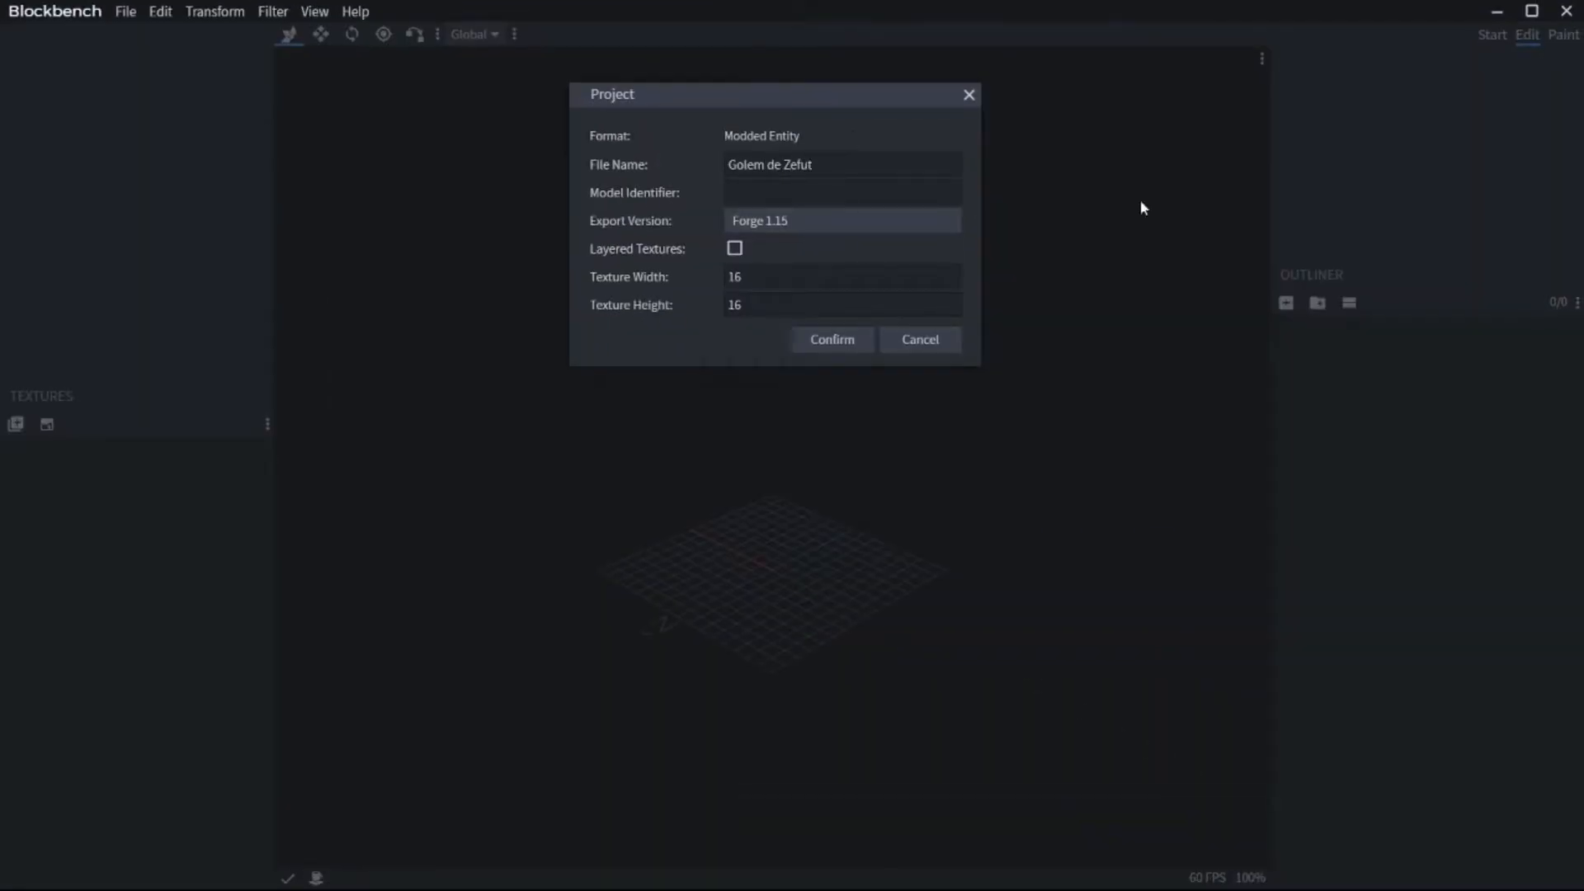
# Step: Generate the Iron Golem entity model and tilt its arm0 cube about the Z axis to -22.5 degrees
pyautogui.press('Tab')
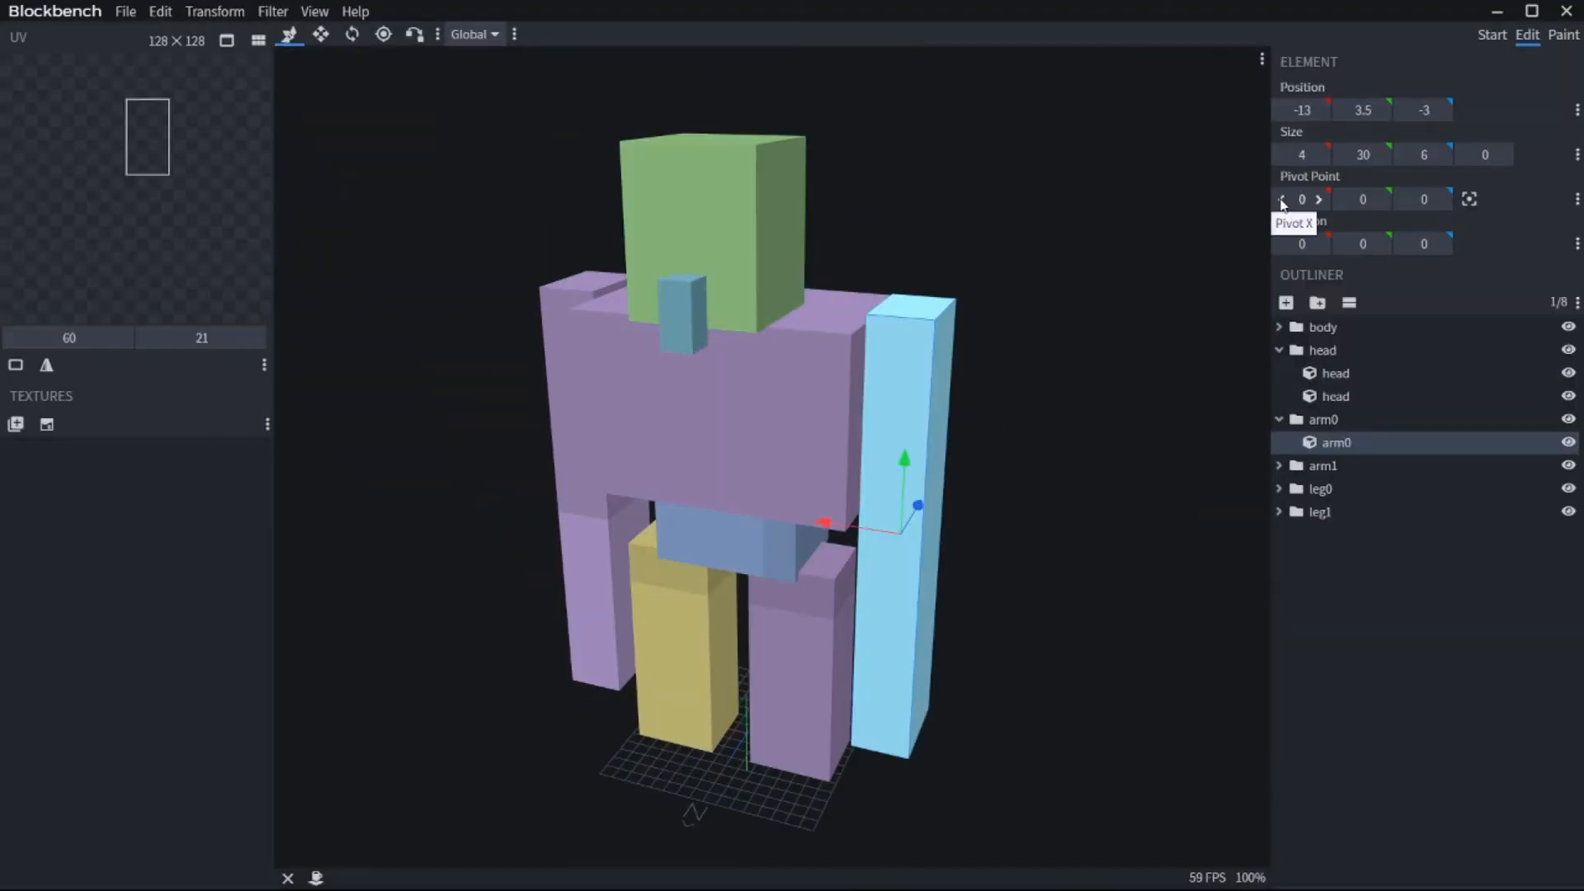
pyautogui.click(1281, 245)
pyautogui.moveTo(1281, 251); pyautogui.dragTo(1413, 252)
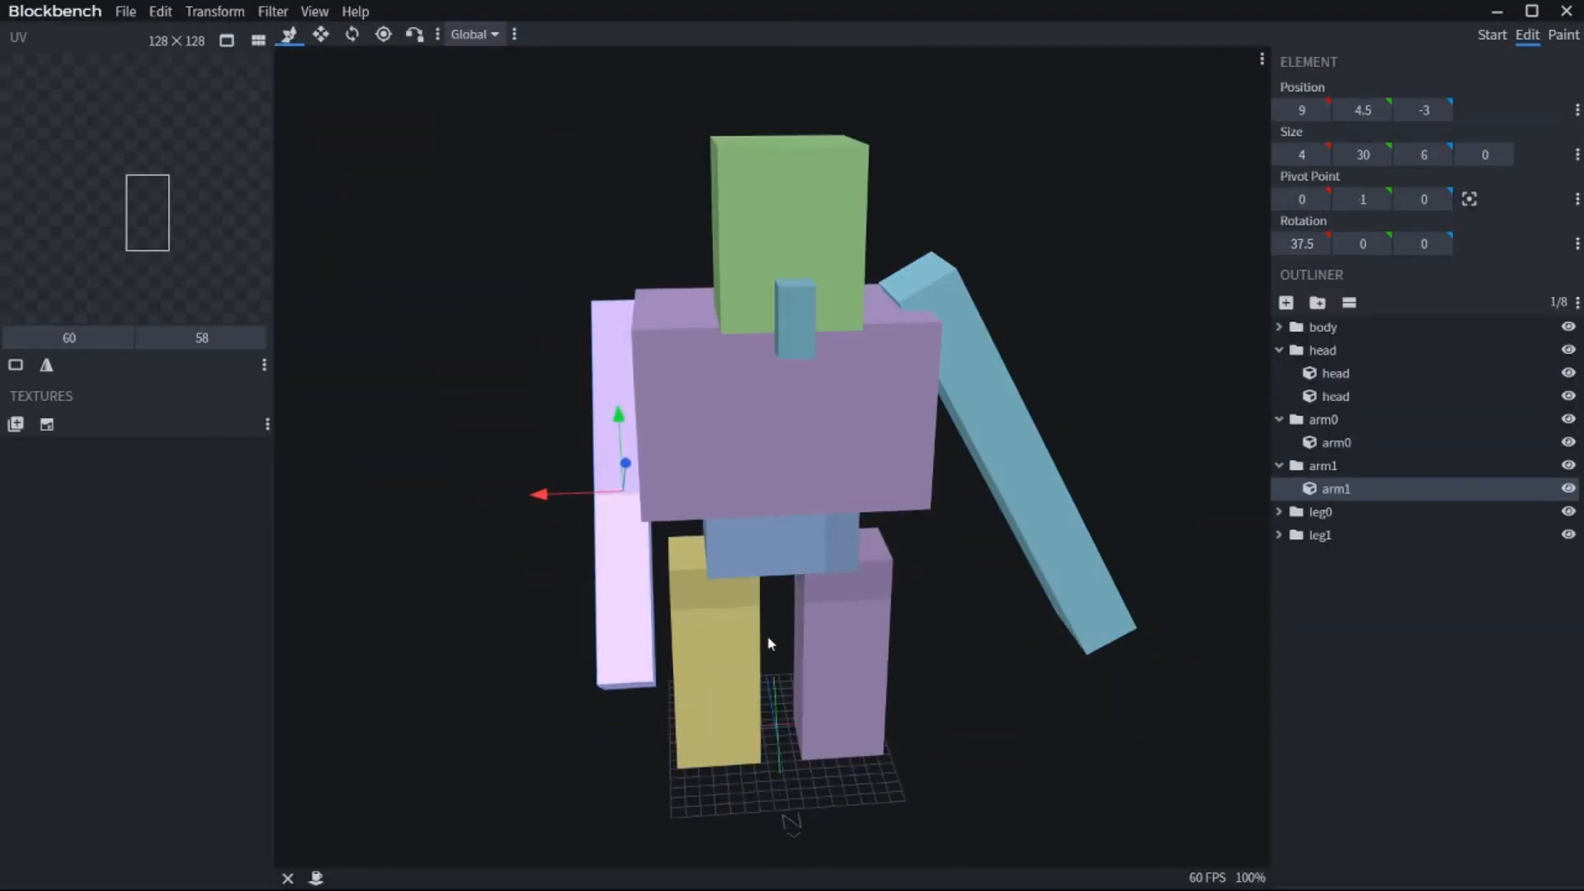
pyautogui.scroll(-3, 948, 744)
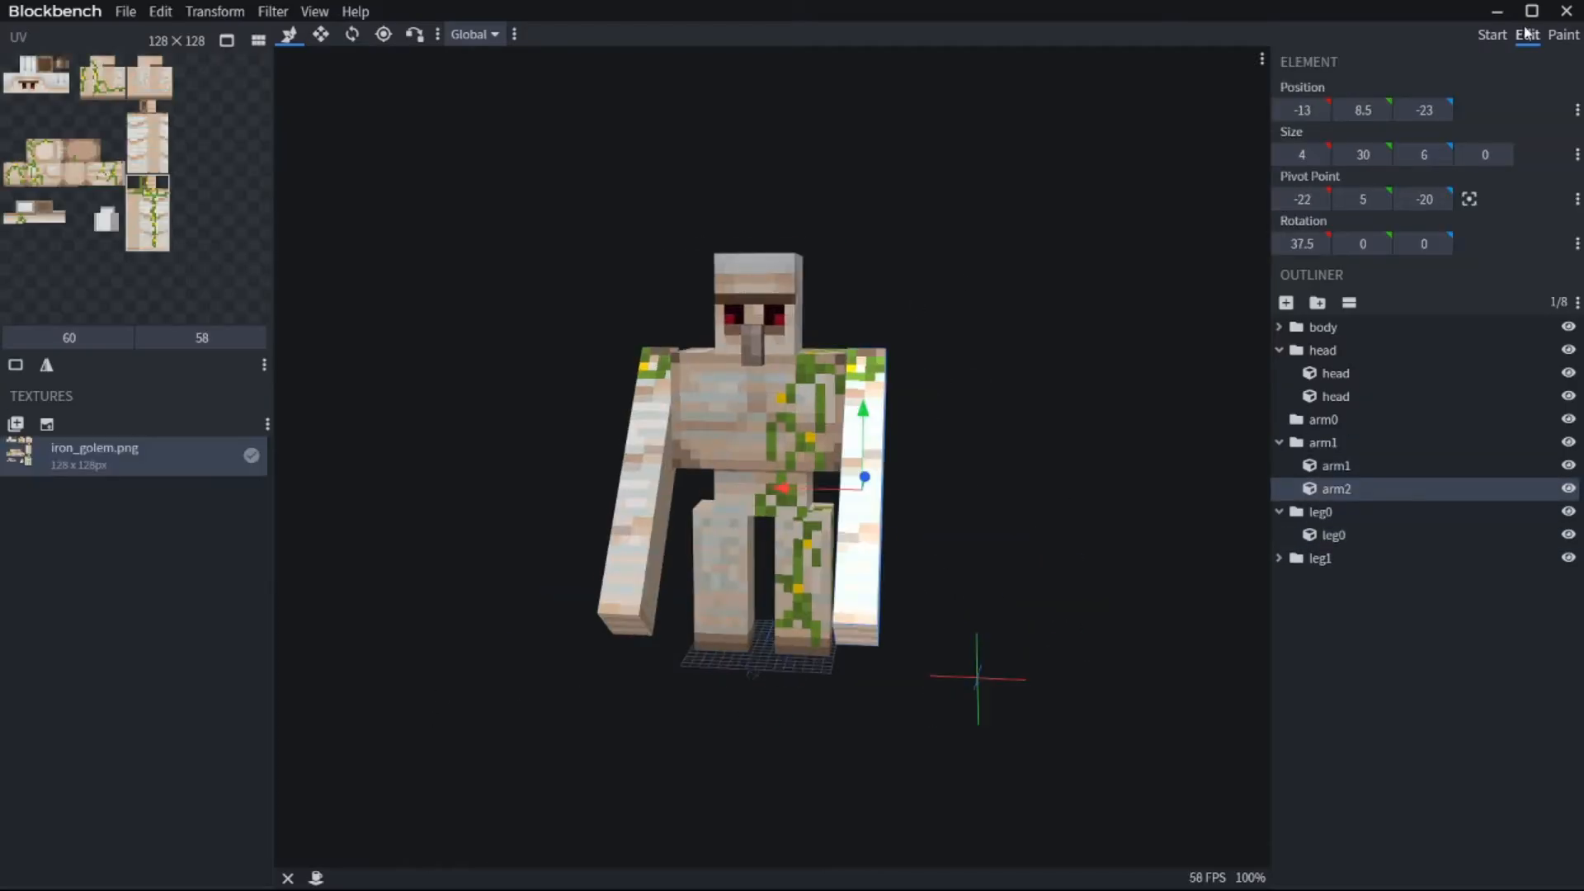
# Step: Switch to painting the iron golem's texture and select its first head cube
pyautogui.click(1563, 34)
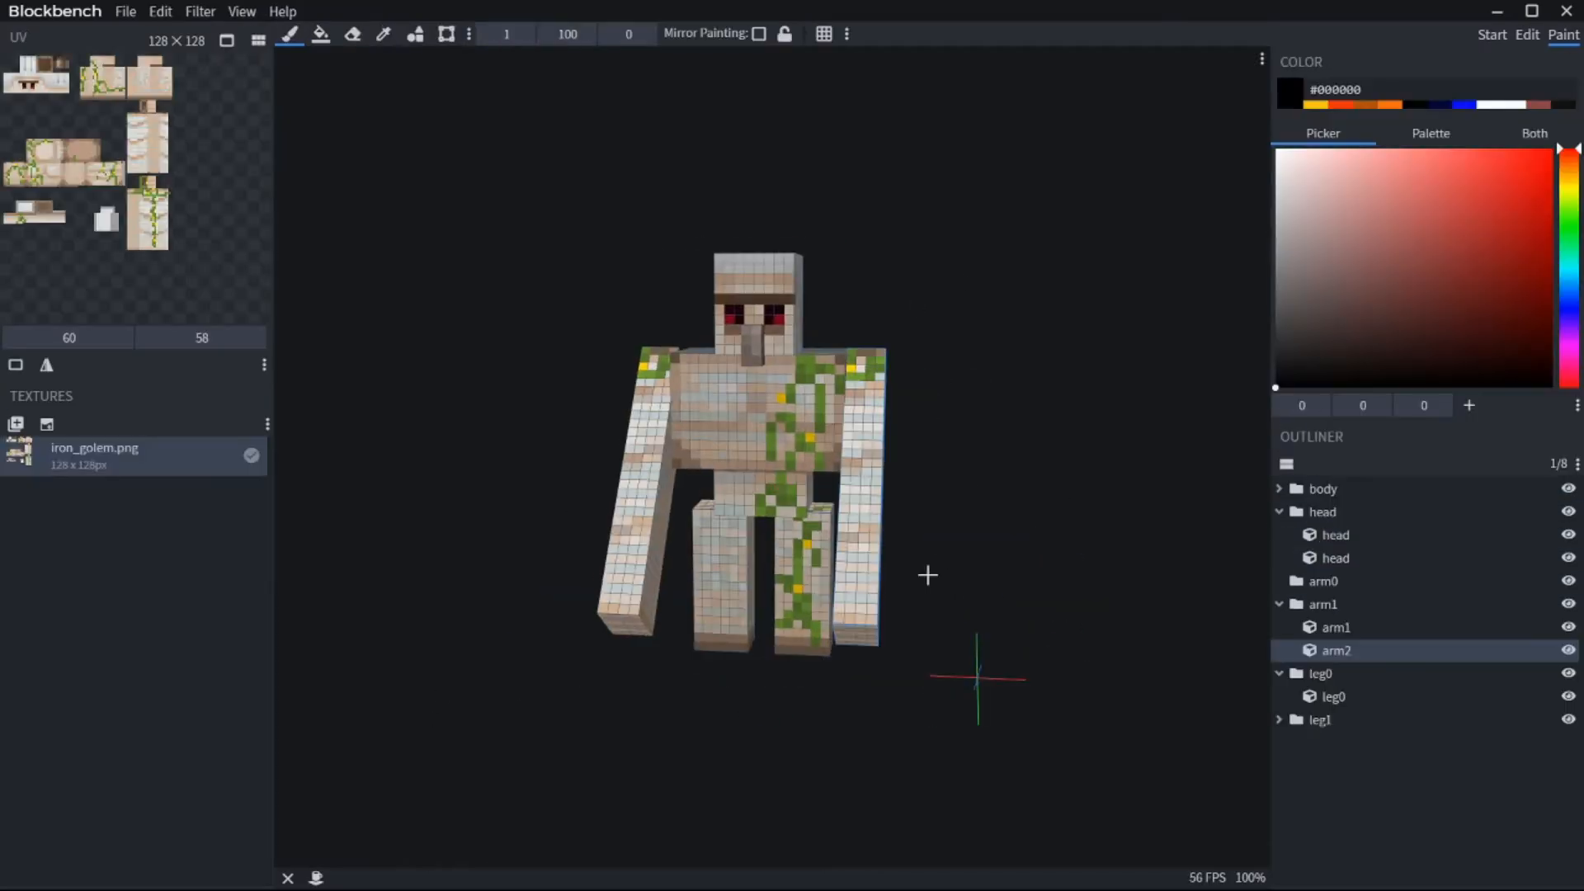
pyautogui.click(1335, 535)
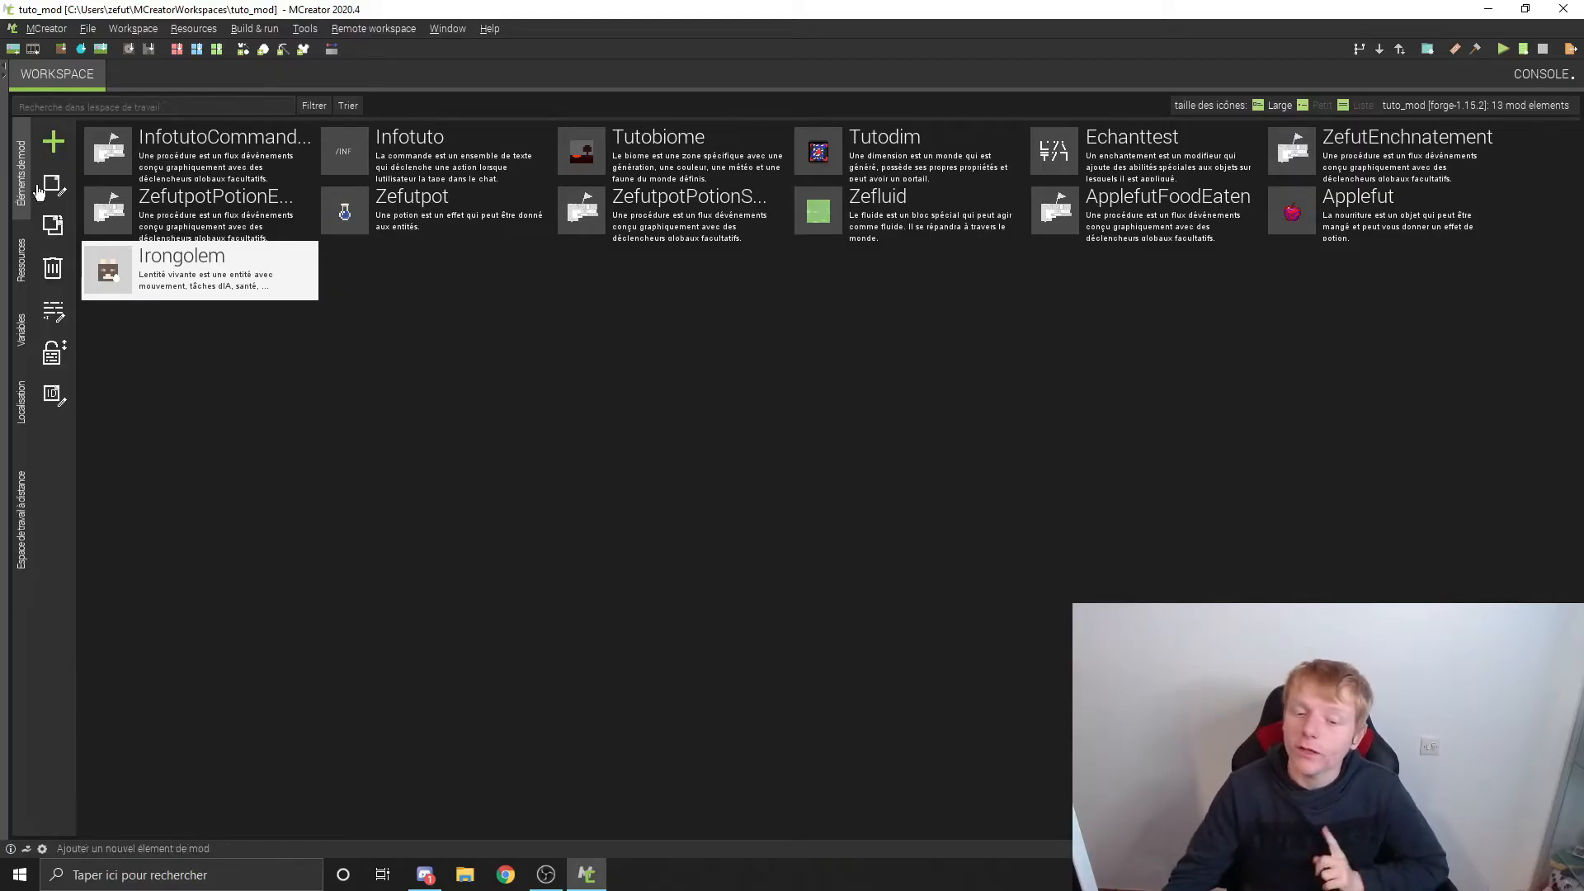
# Step: In MCreator, import the iron golem's Java model file from the Bureau folder into the workspace's 3D models
pyautogui.click(23, 261)
pyautogui.click(79, 155)
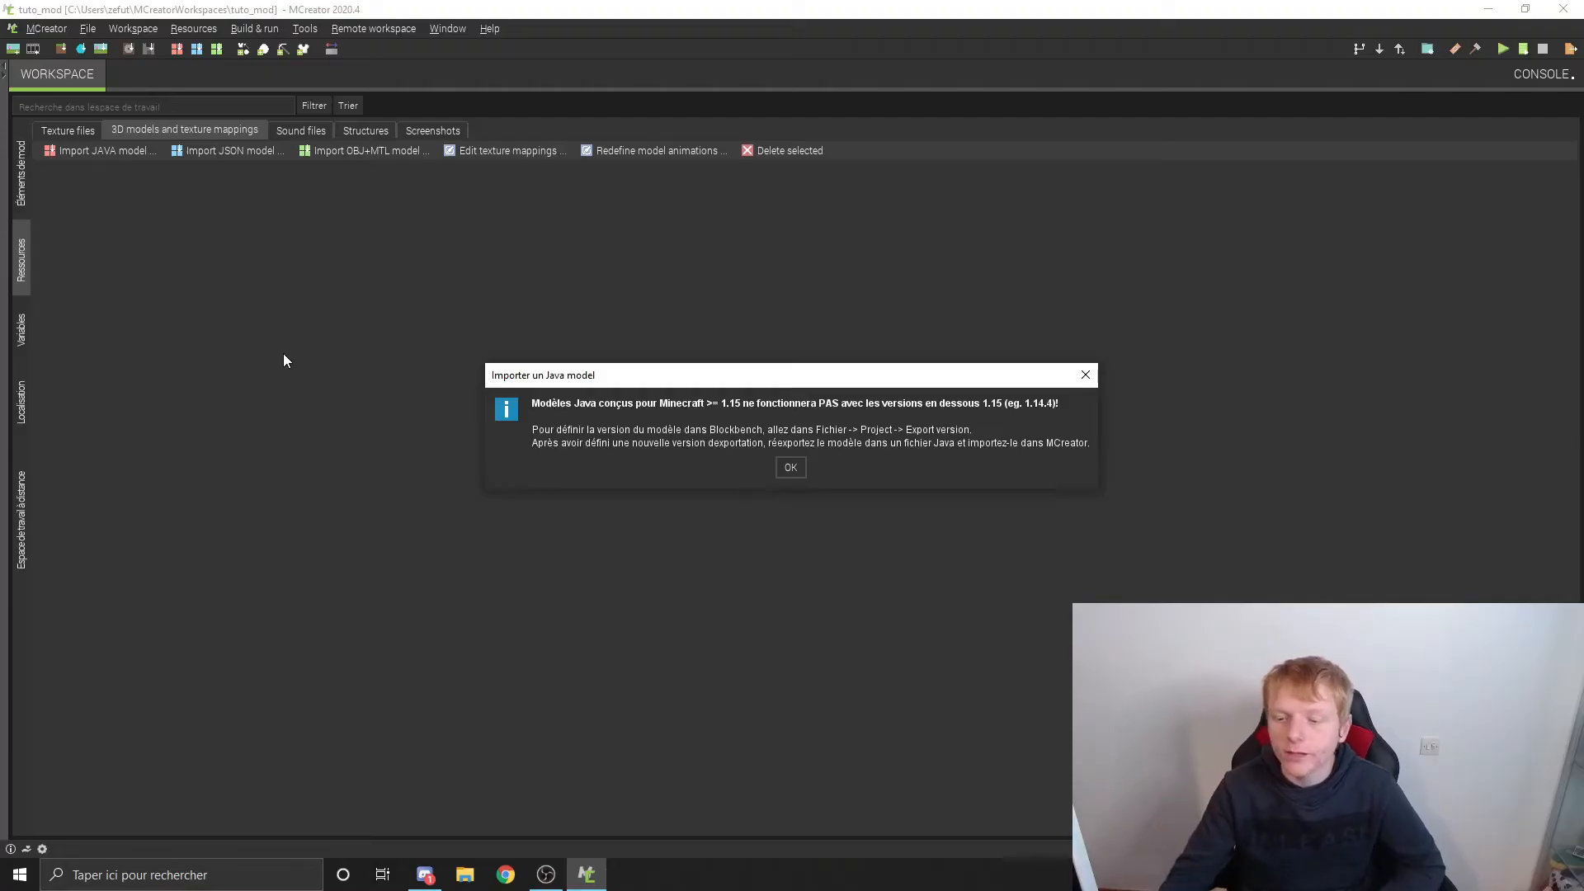
pyautogui.click(799, 468)
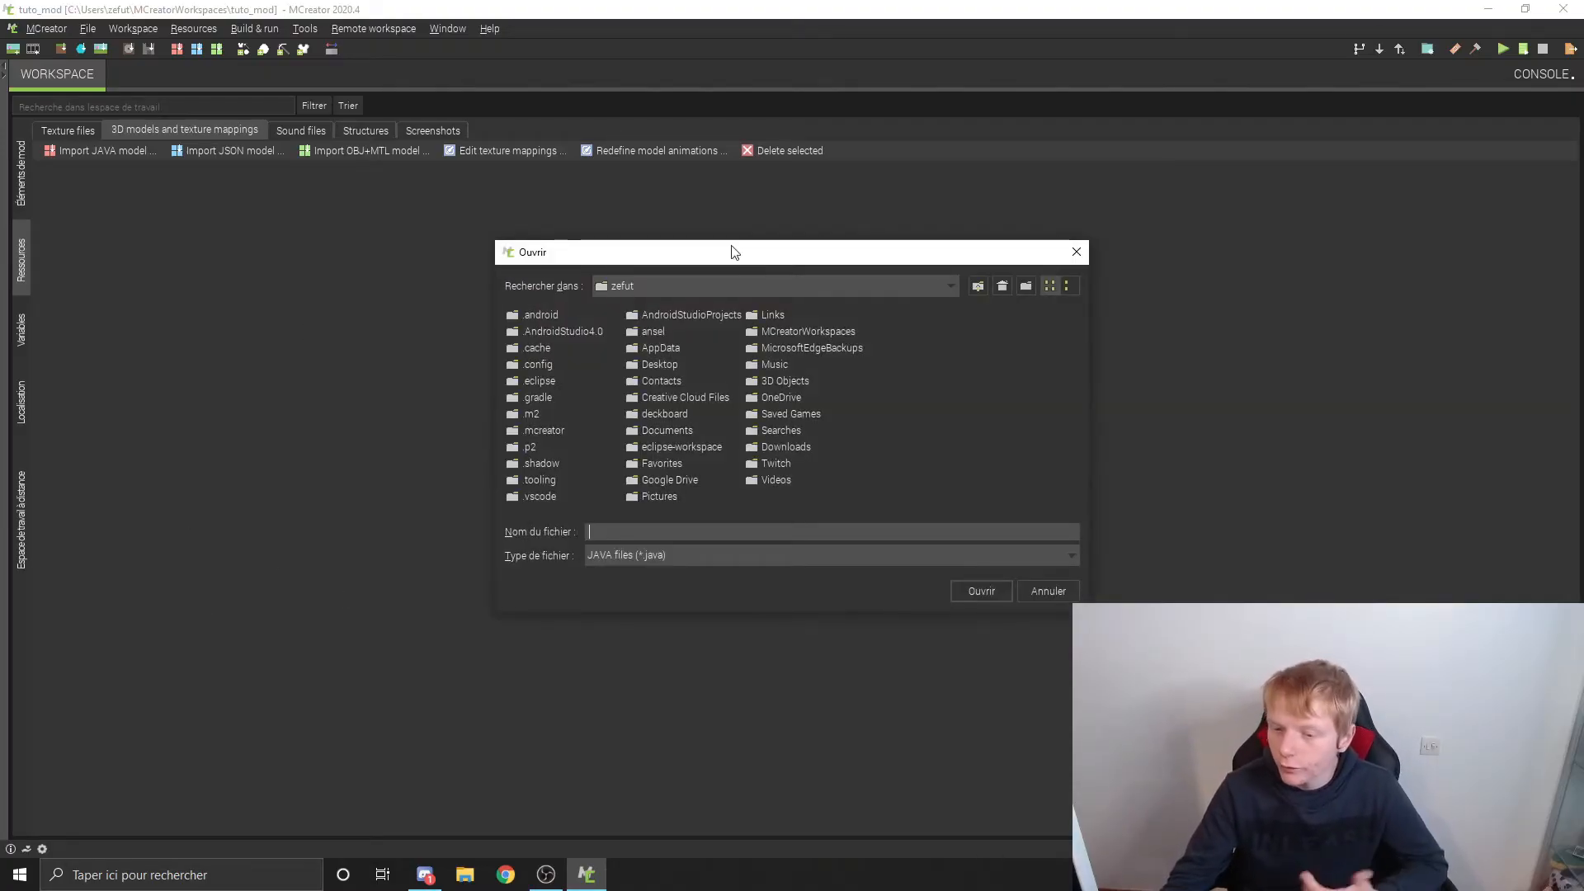
pyautogui.click(622, 288)
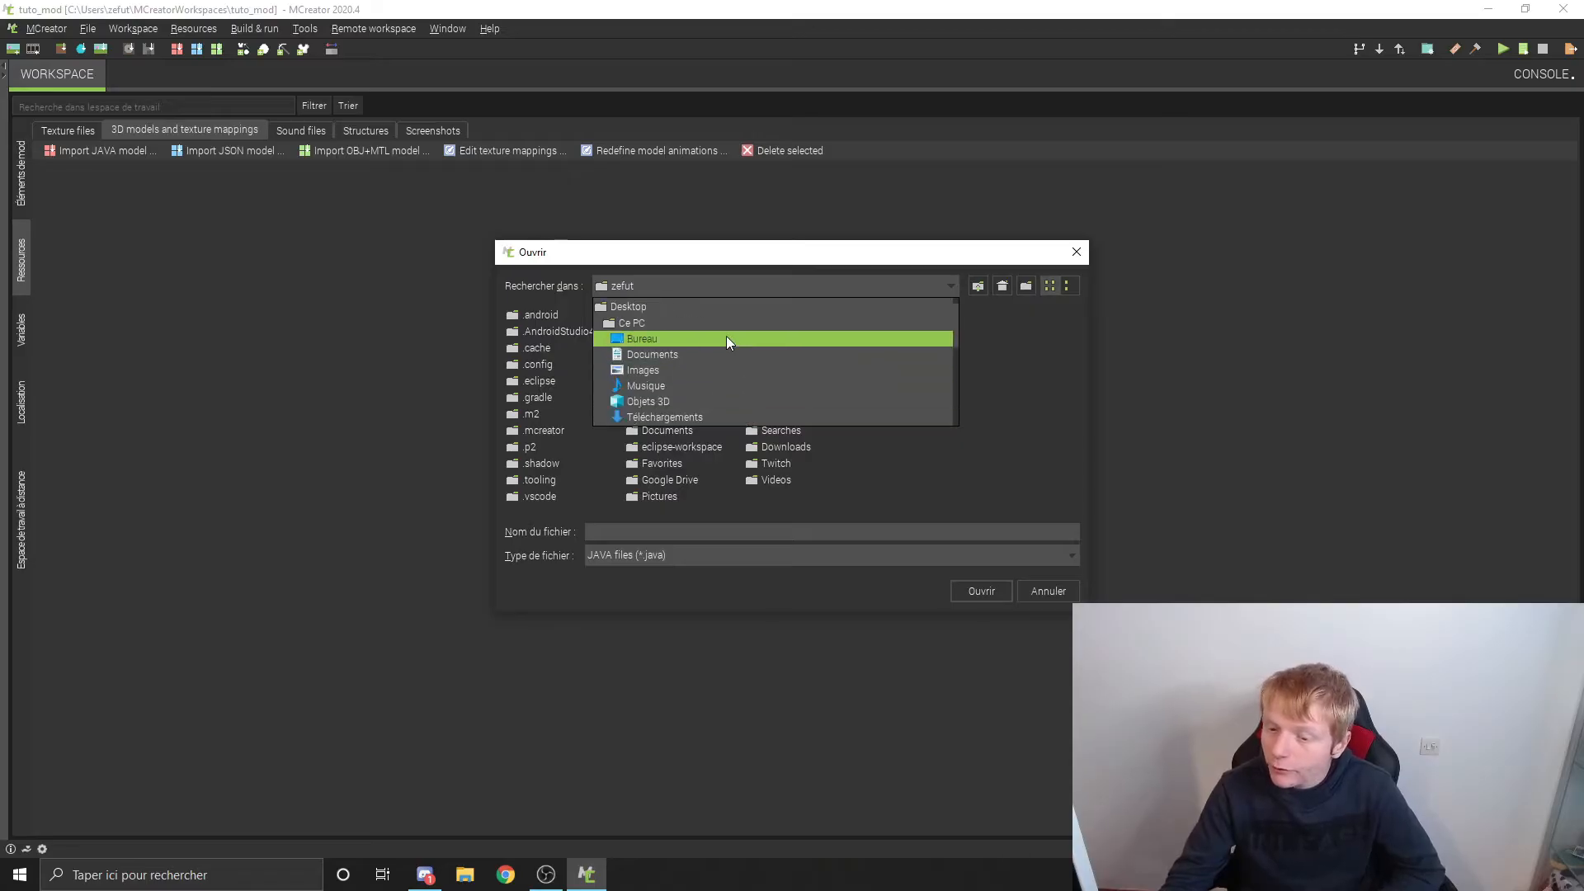
pyautogui.click(726, 338)
pyautogui.doubleClick(568, 395)
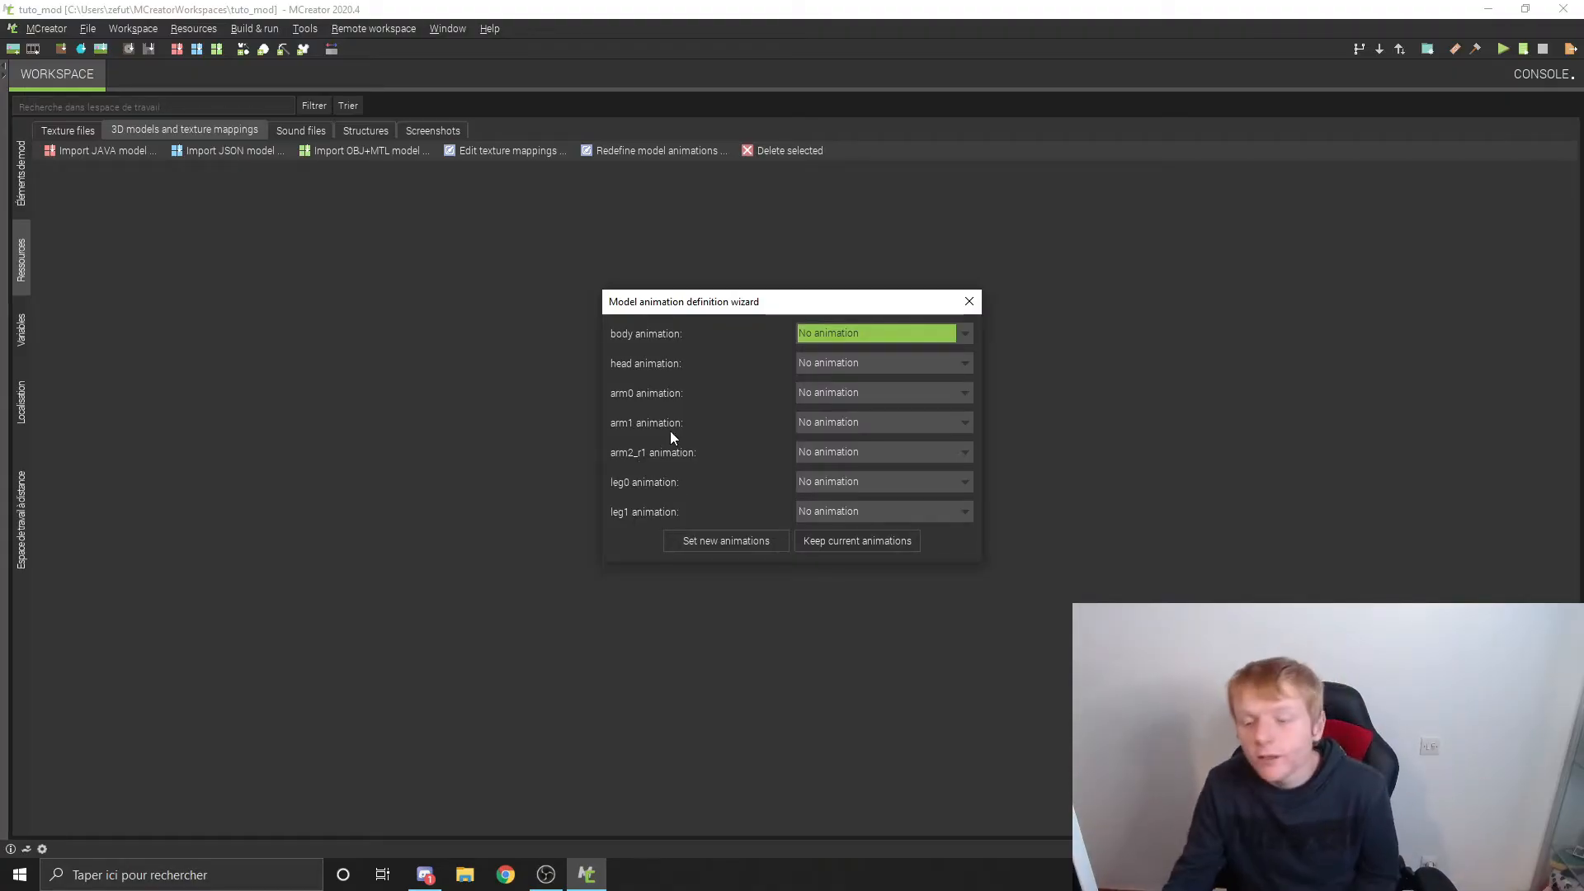
# Step: Look through the available animations for the body part and keep it on No animation
pyautogui.click(861, 334)
pyautogui.scroll(-3, 885, 390)
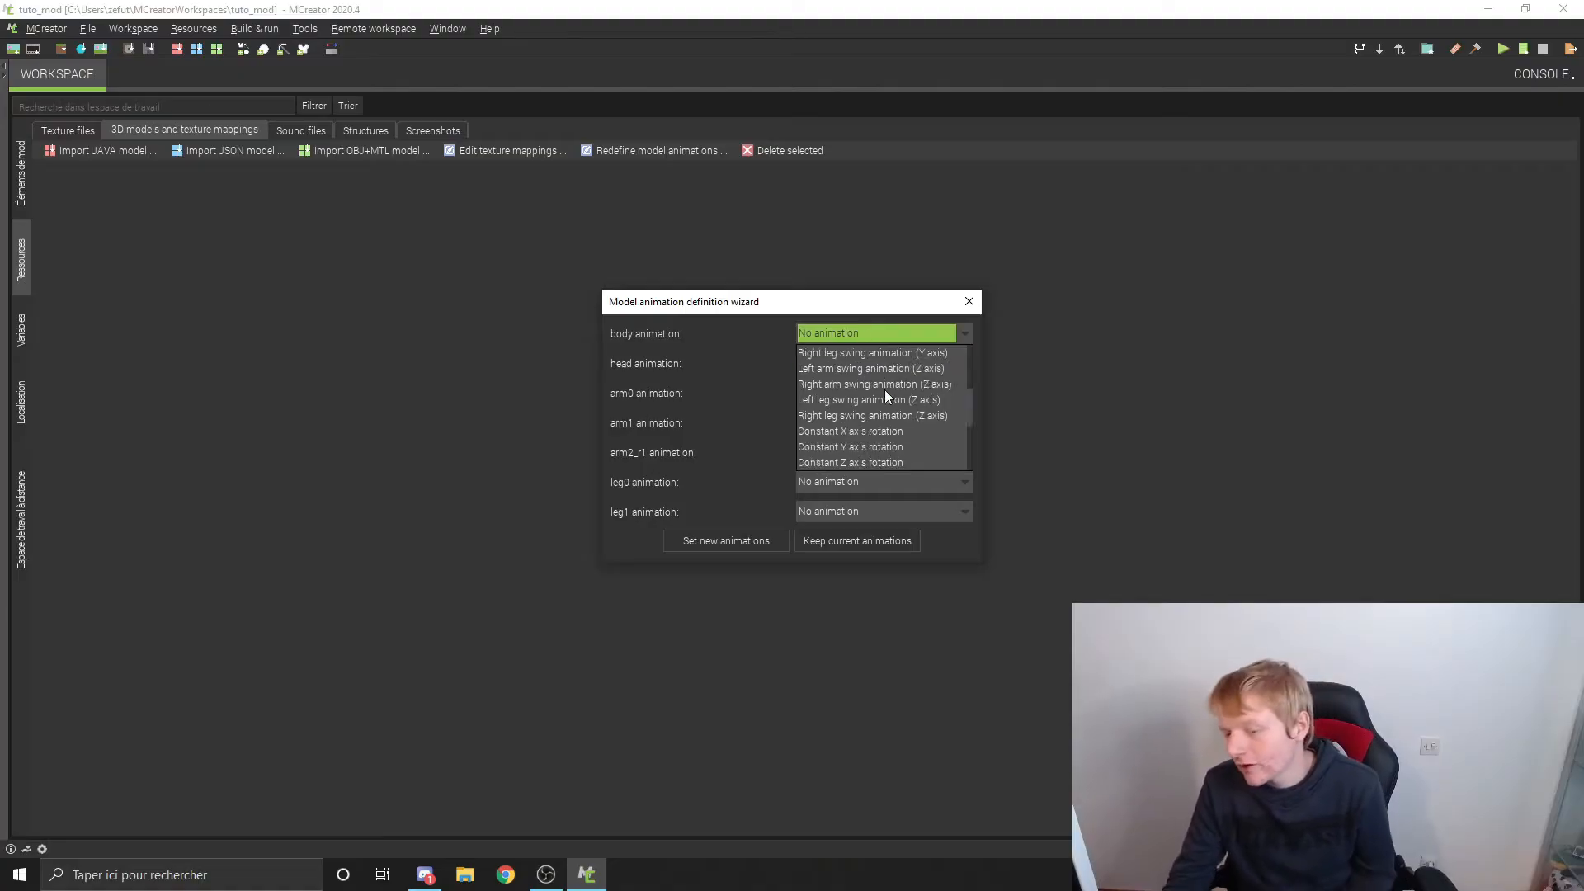
pyautogui.scroll(1, 884, 389)
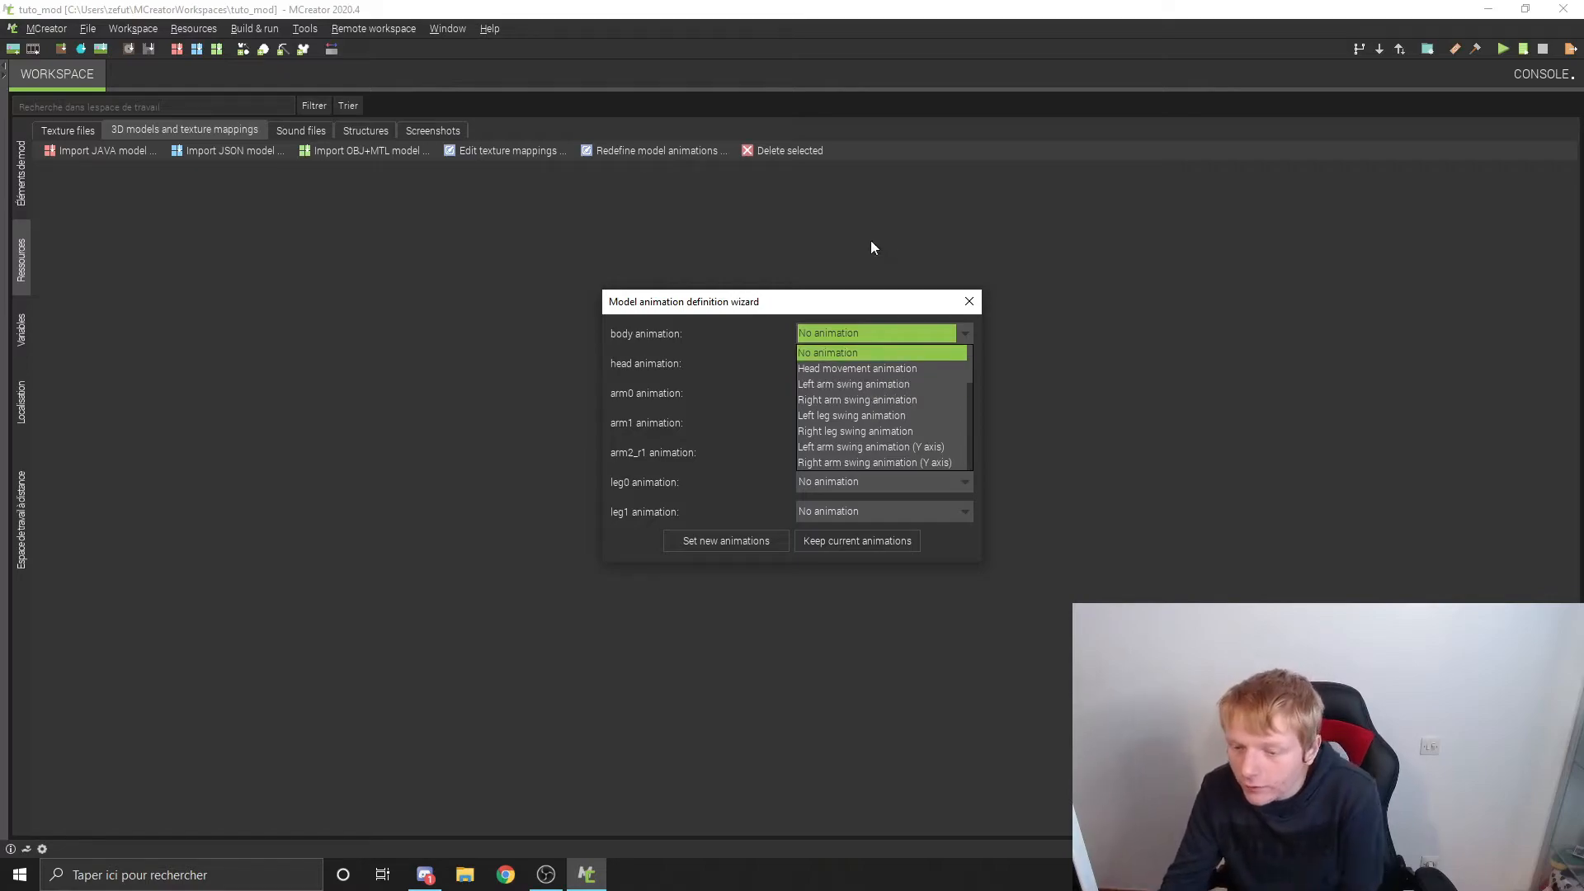
pyautogui.scroll(-2, 914, 375)
pyautogui.scroll(-4, 916, 381)
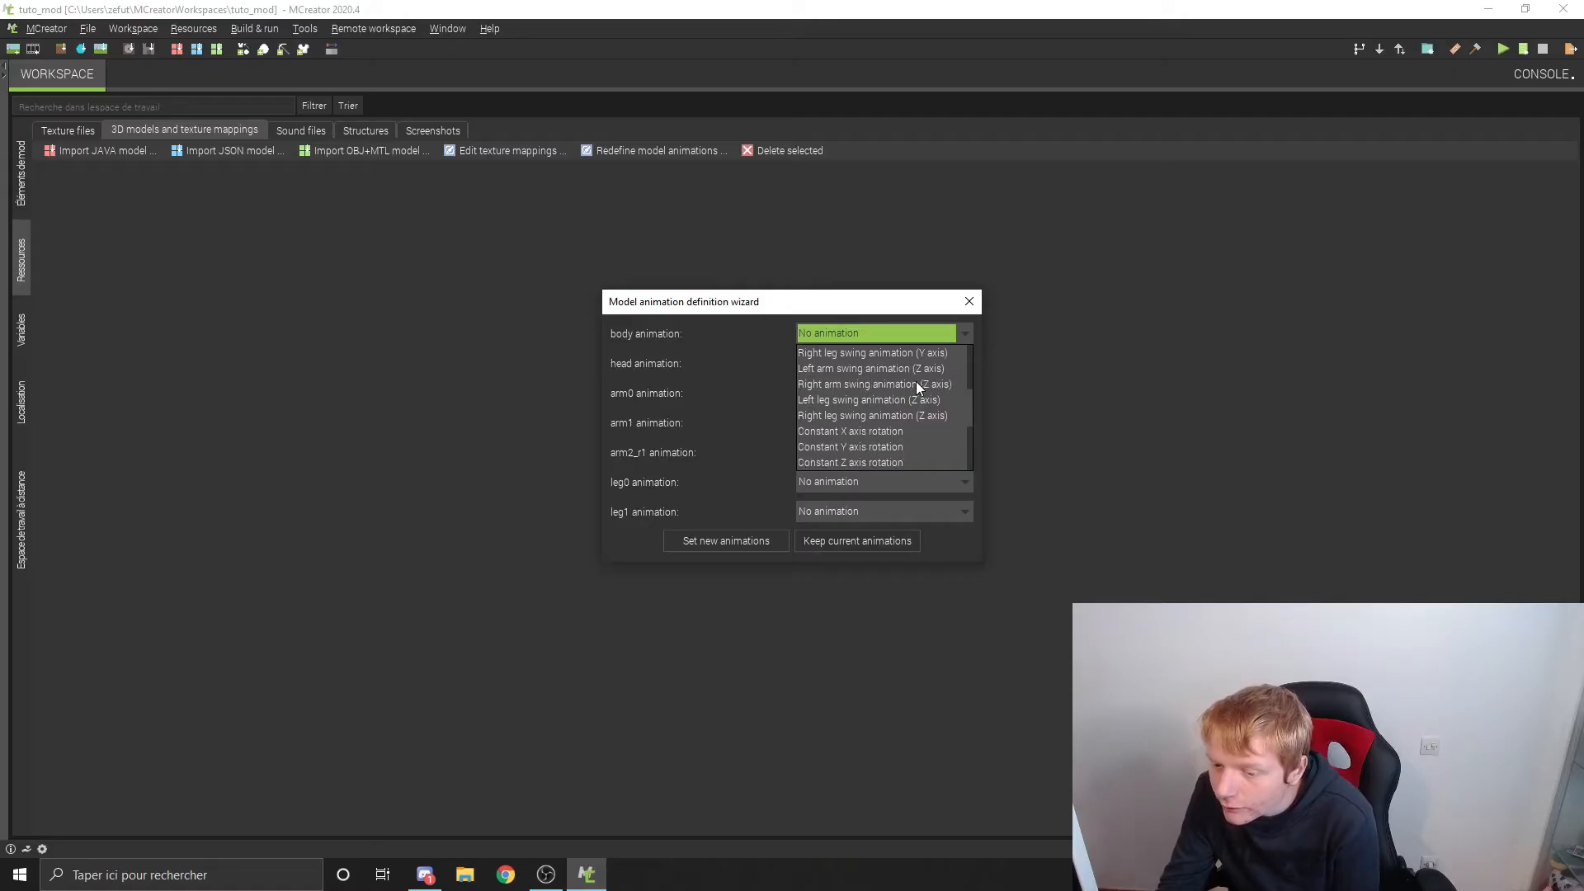
pyautogui.scroll(6, 916, 384)
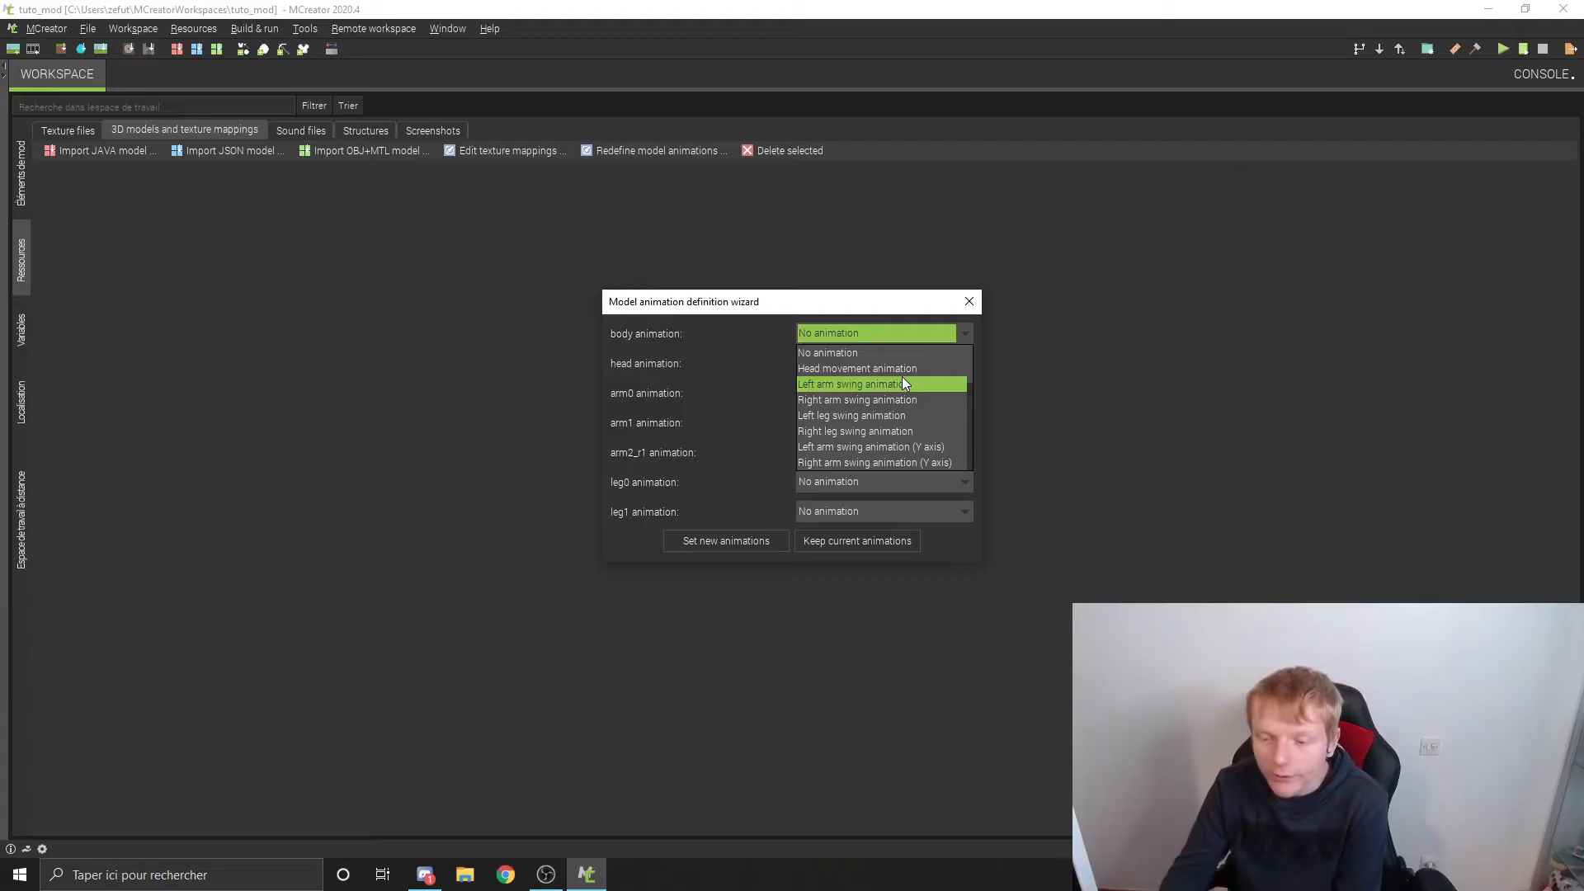
pyautogui.click(827, 353)
# Step: Assign Head movement to head, left and right arm swings to arm0 and arm1, left and right leg swings to leg0 and leg1, and apply them
pyautogui.click(857, 366)
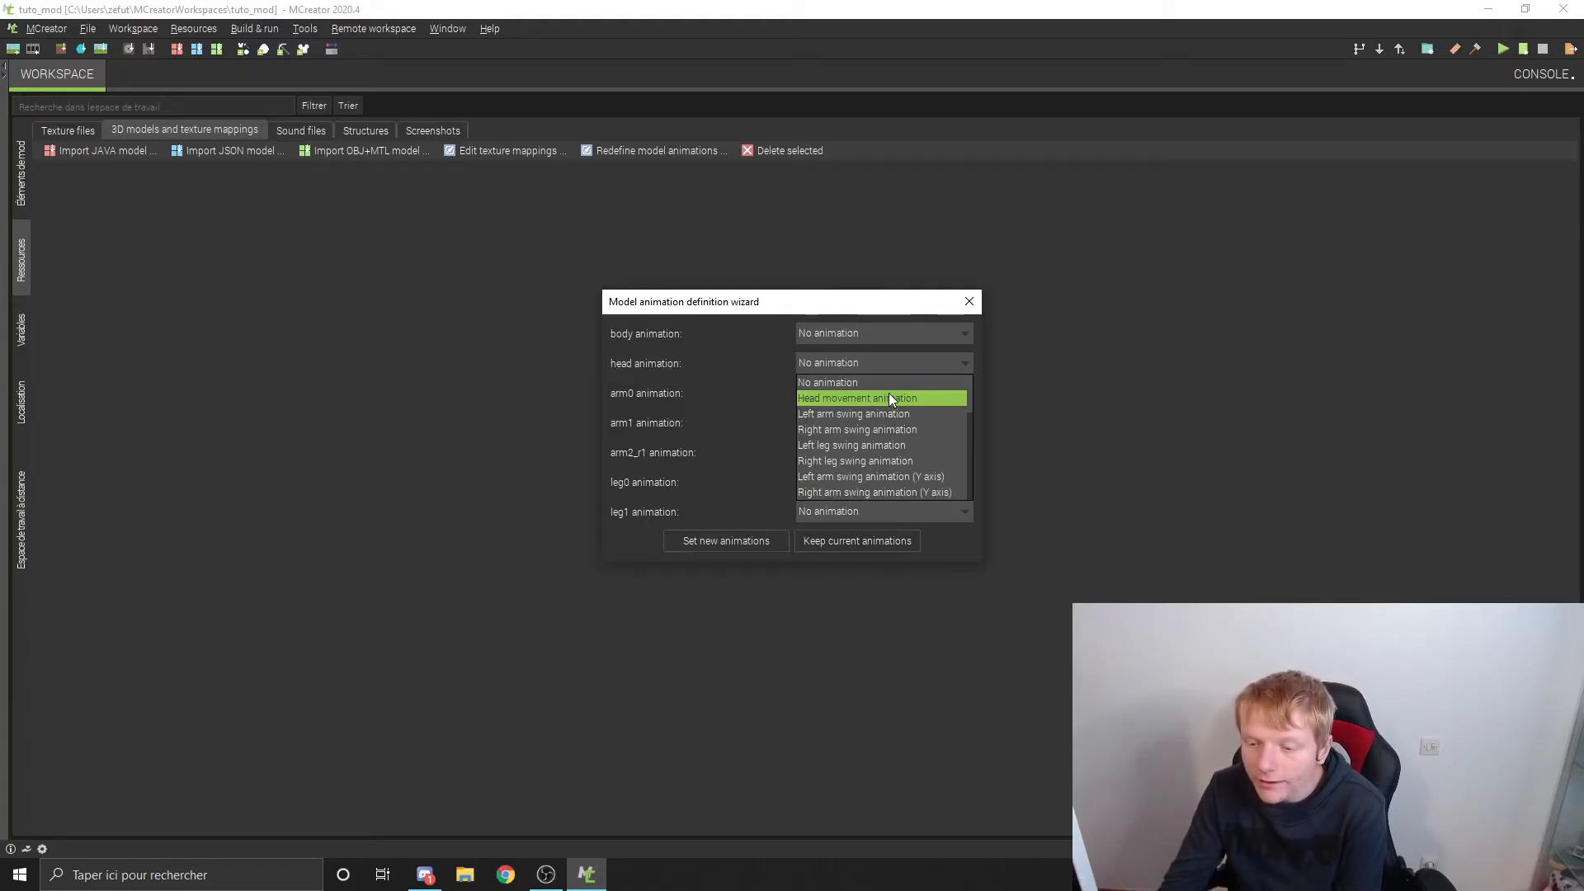
pyautogui.click(880, 398)
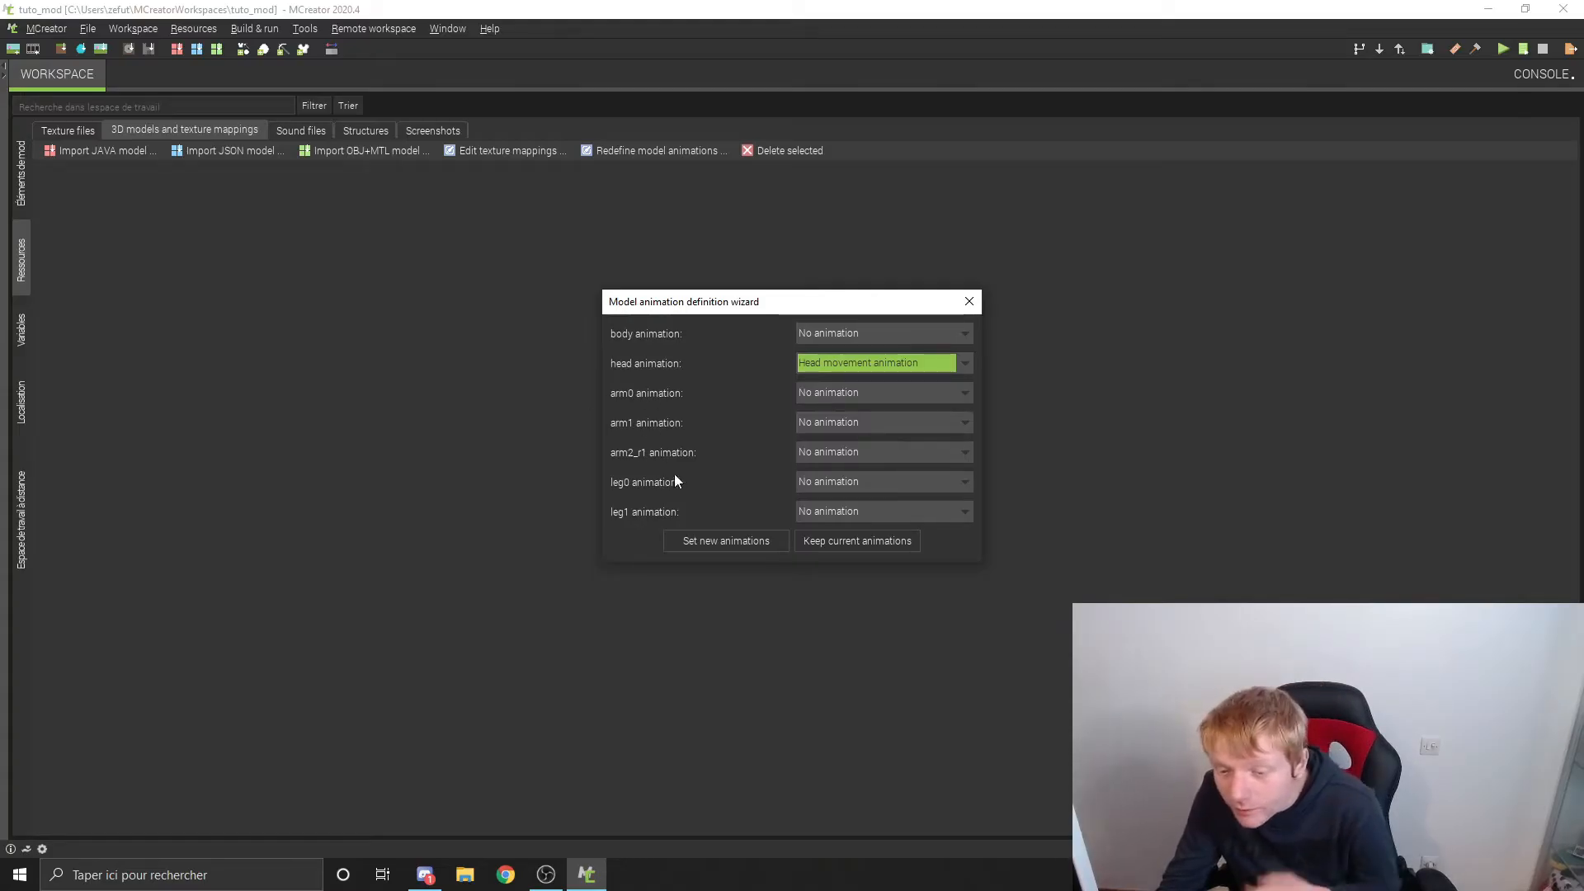
pyautogui.click(860, 484)
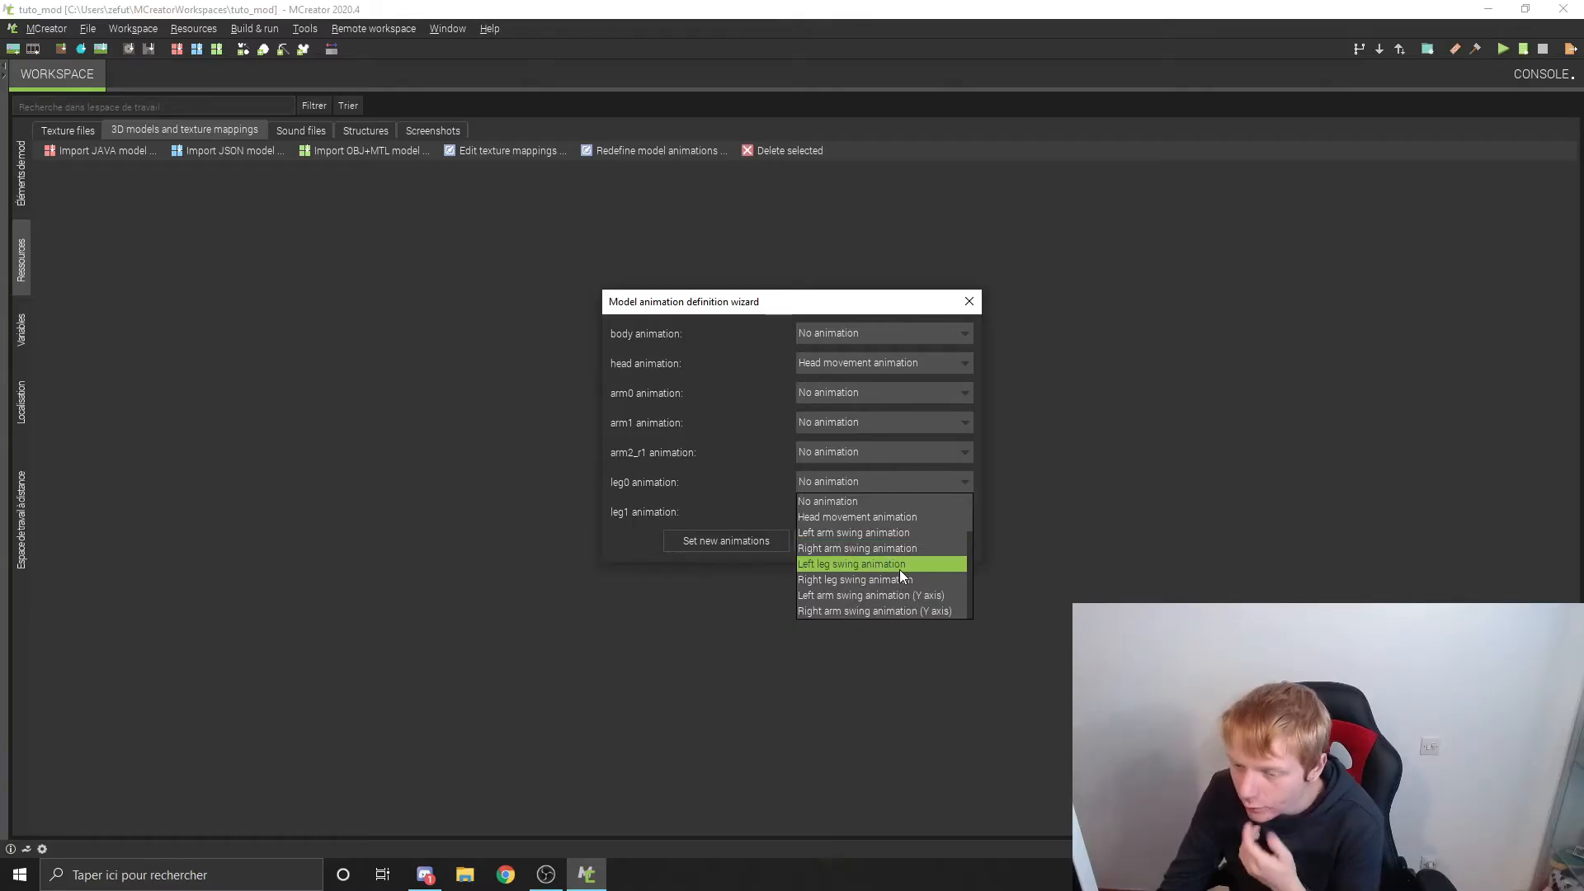
pyautogui.click(736, 443)
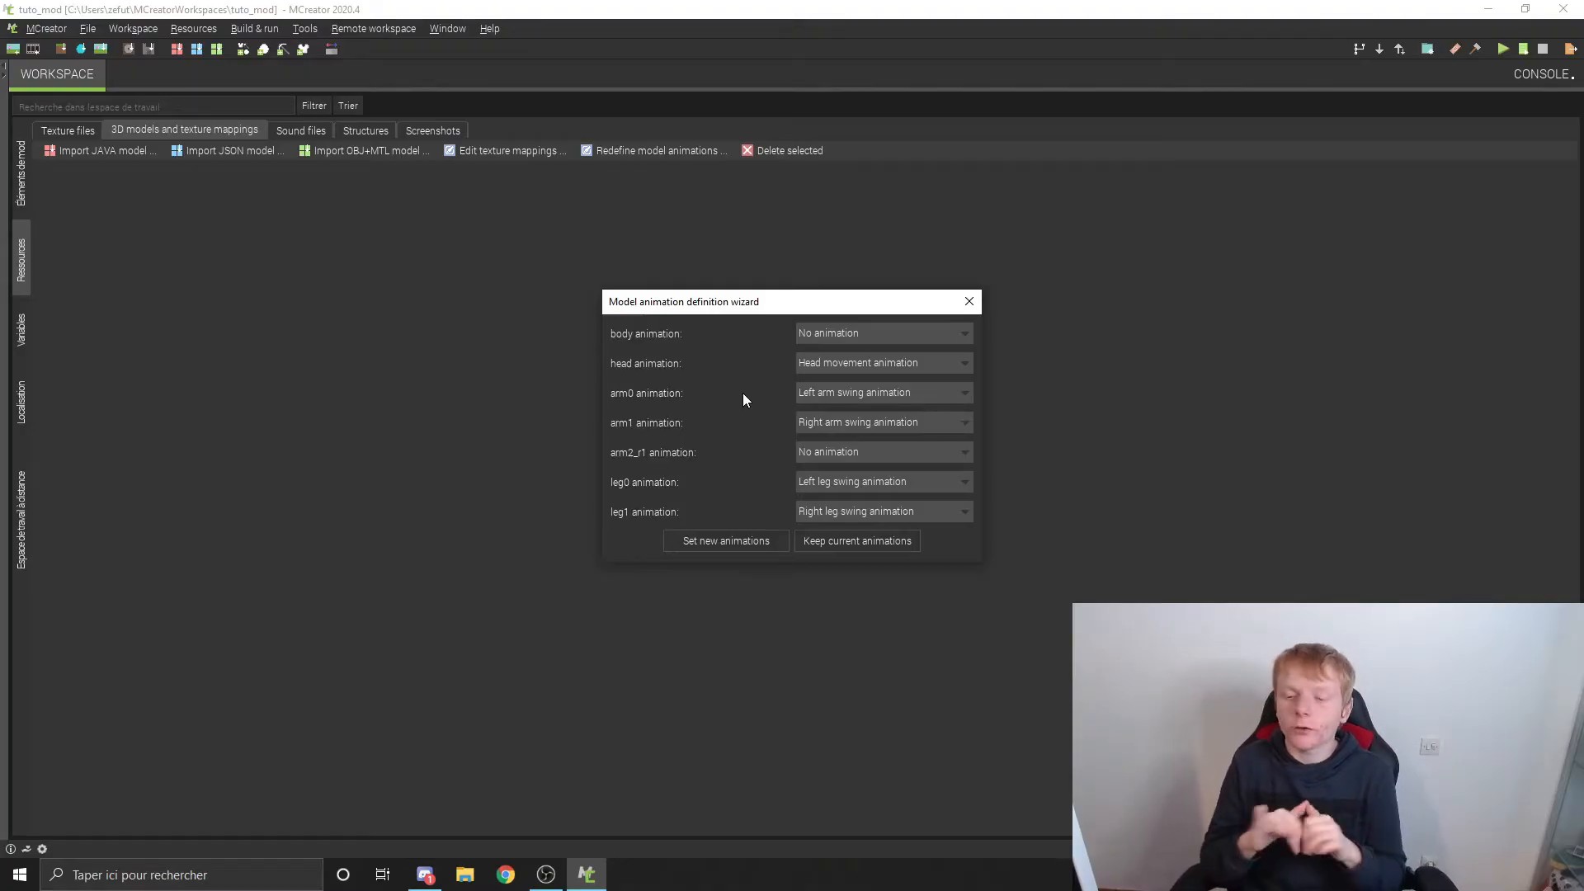
pyautogui.click(738, 547)
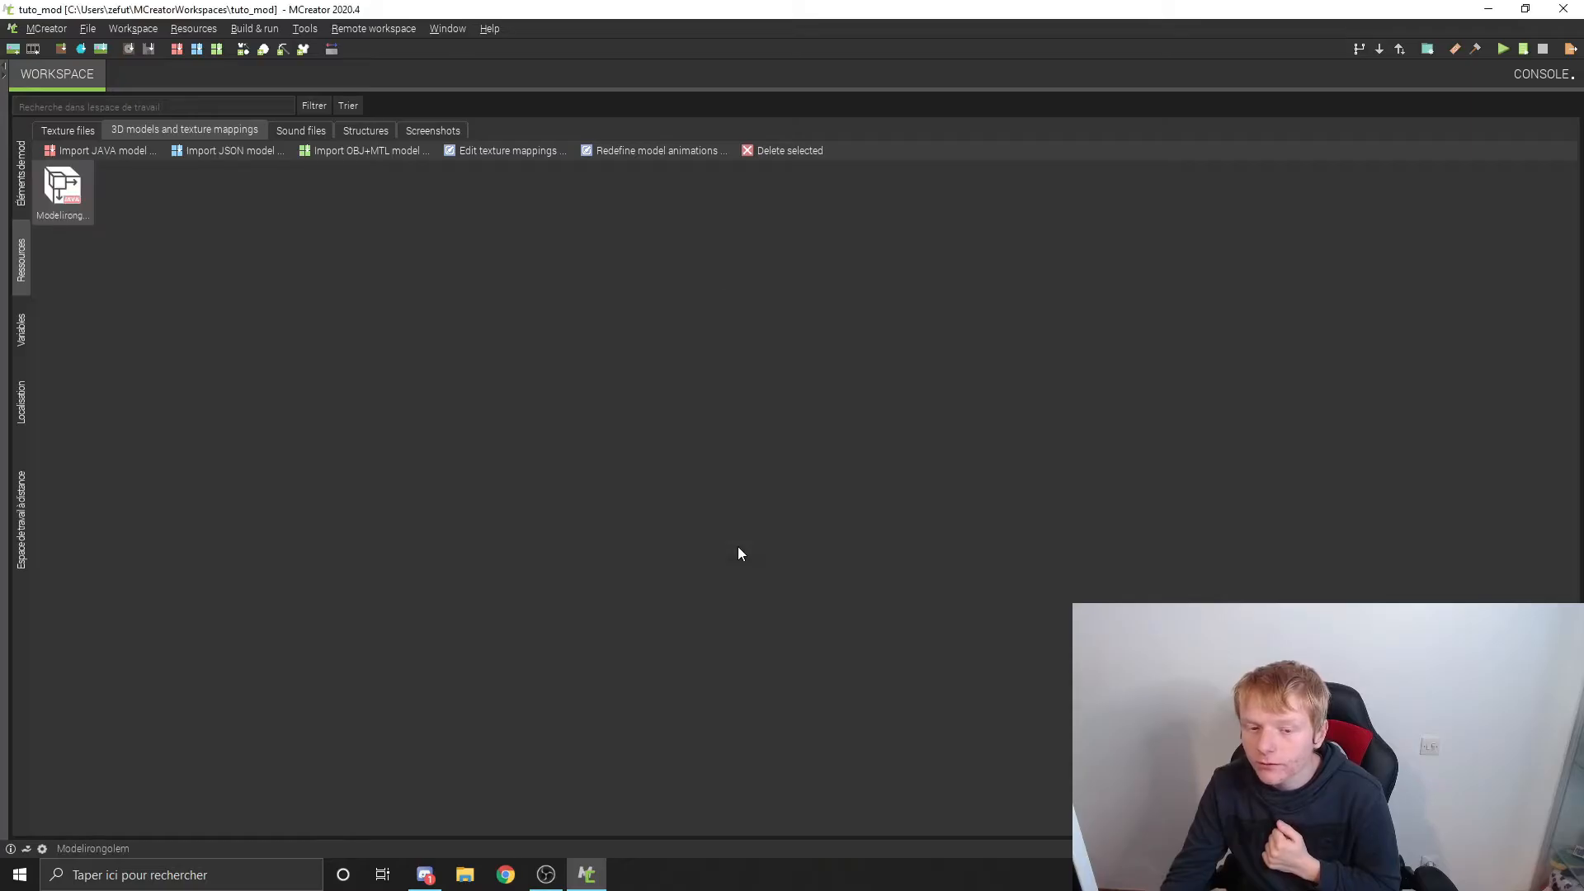
# Step: Delete the existing Irongolem mod element from the workspace
pyautogui.click(24, 198)
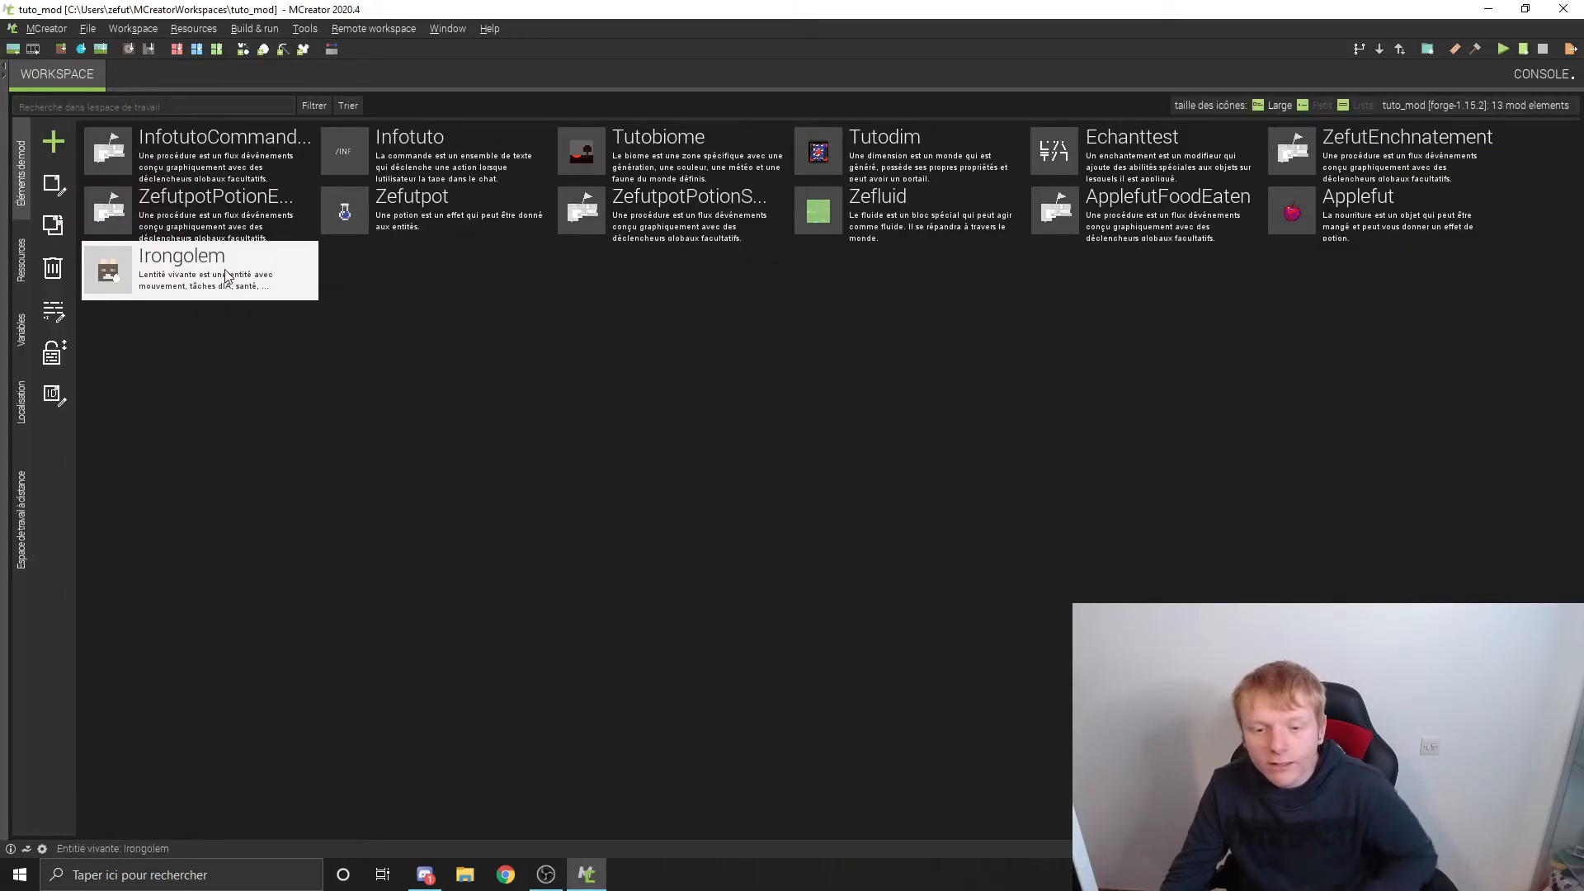
pyautogui.click(53, 268)
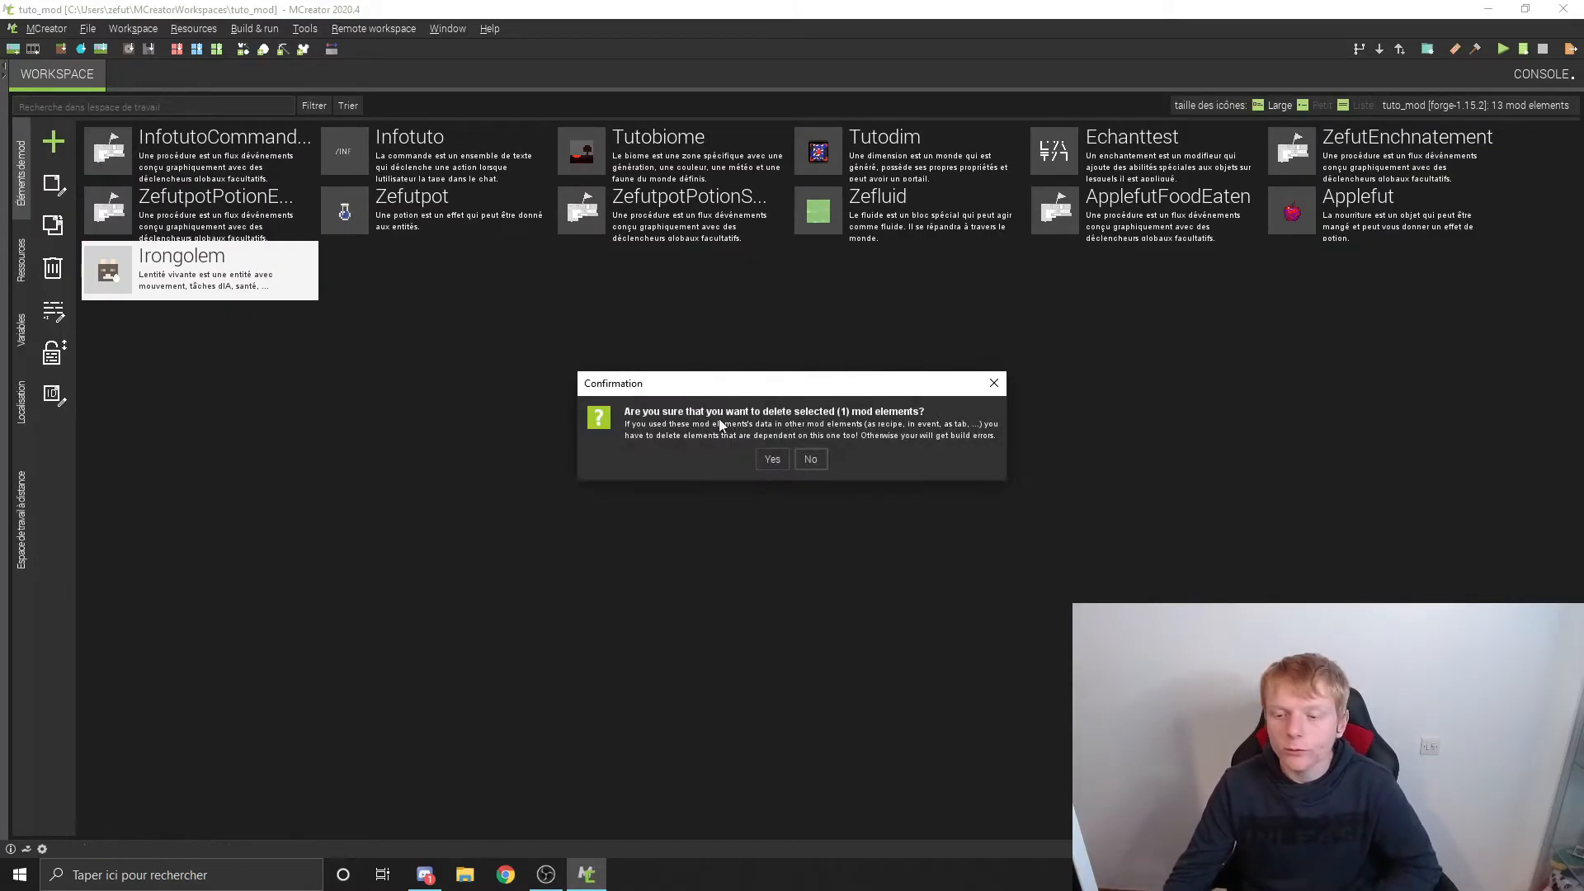
pyautogui.click(772, 459)
# Step: Create a new living entity (Entitié vivante) mod element named IronZefut
pyautogui.click(53, 141)
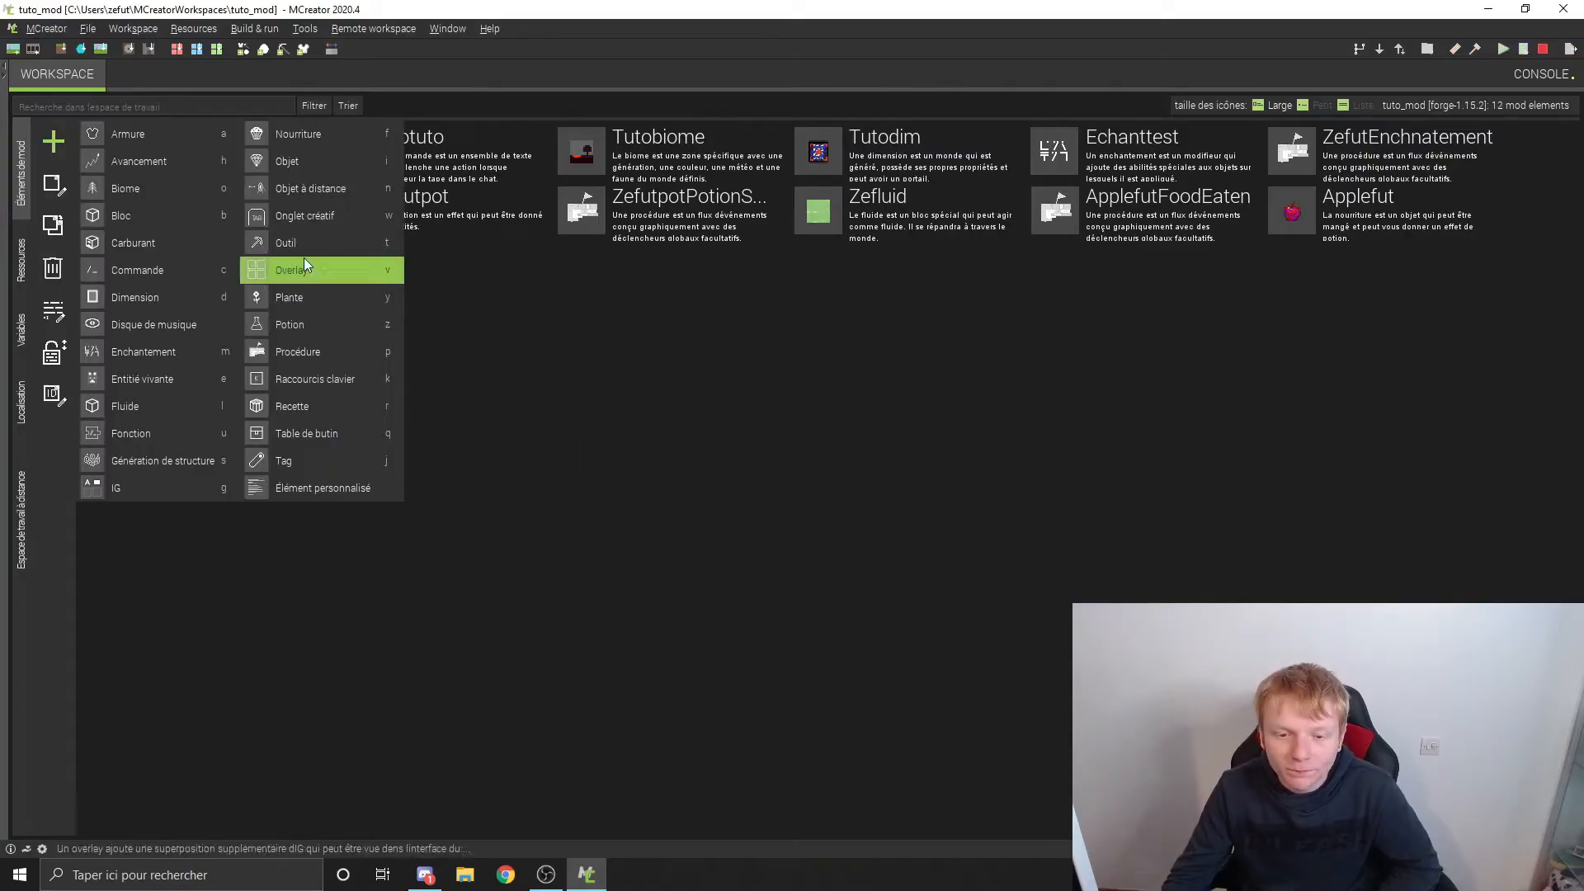
pyautogui.click(136, 380)
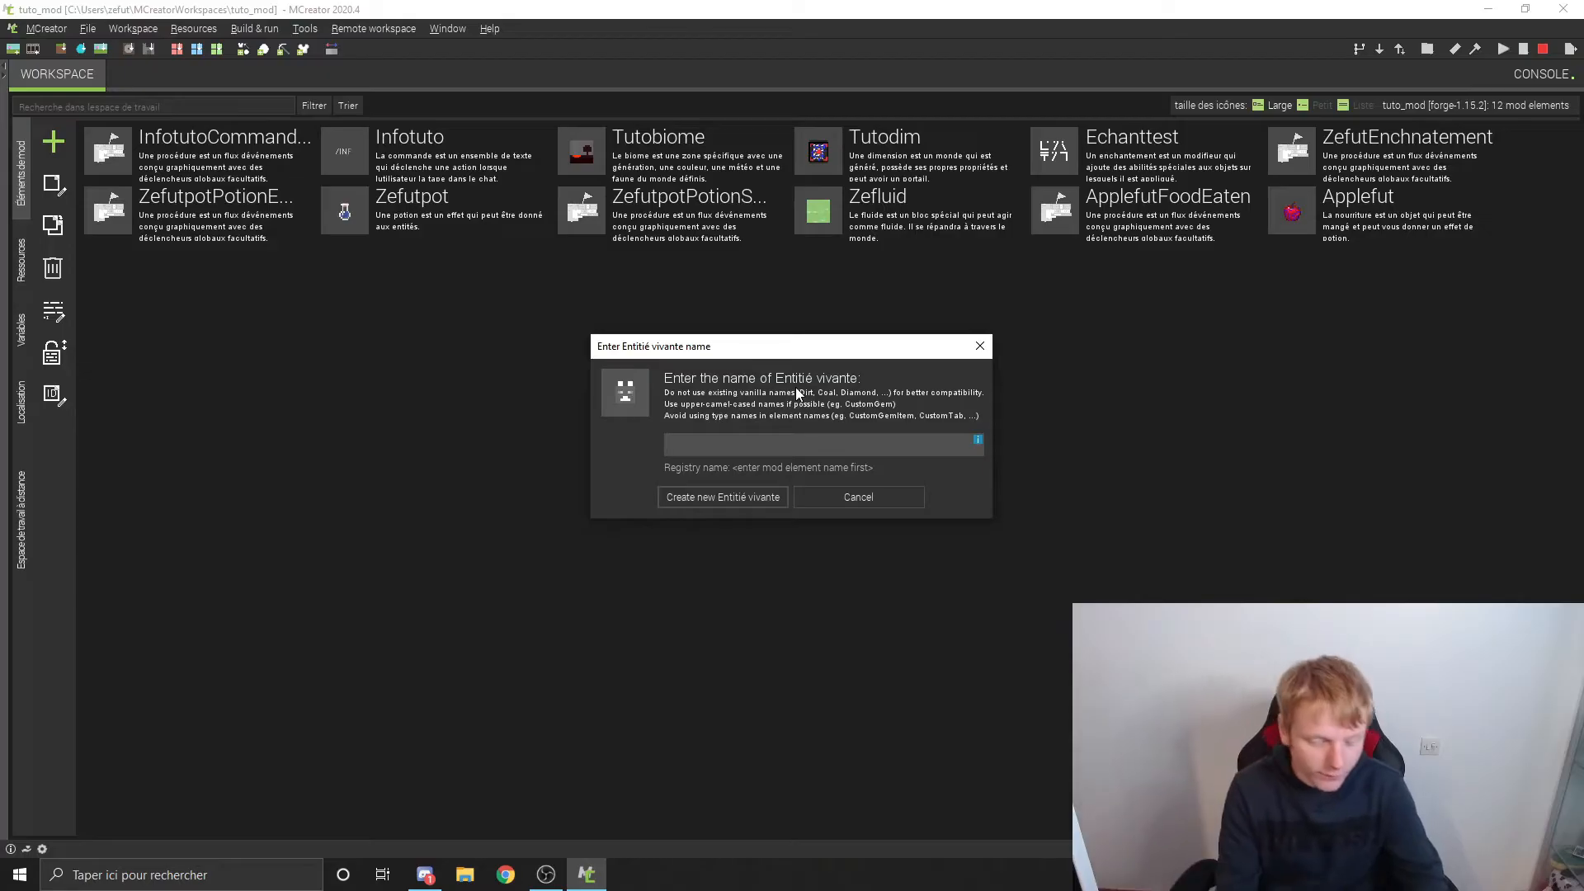
pyautogui.write('IronG')
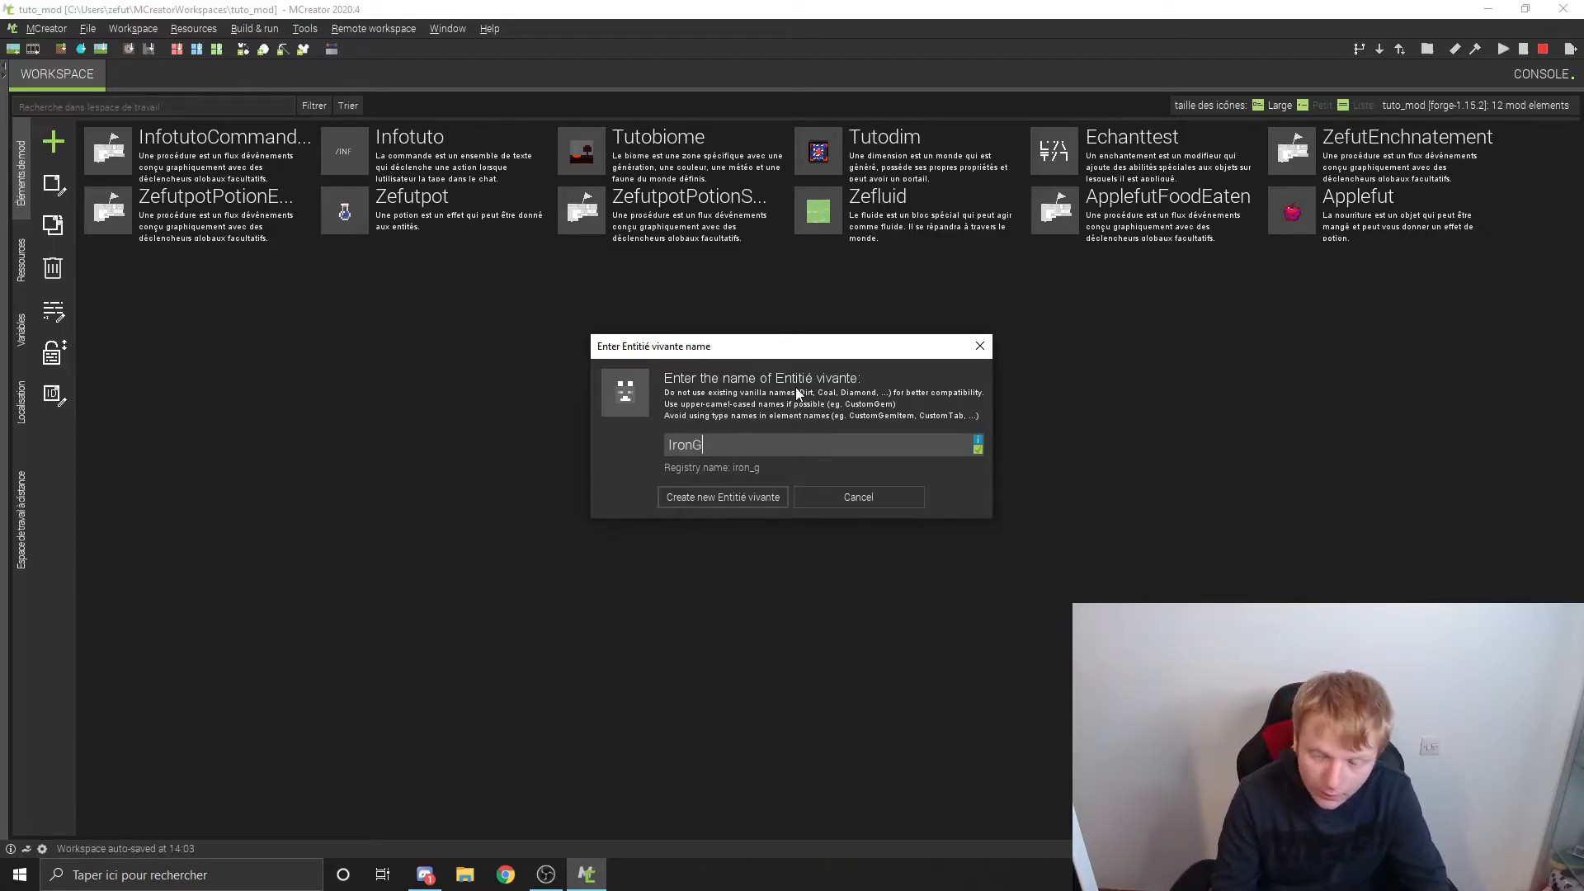
pyautogui.press('BackSpace')
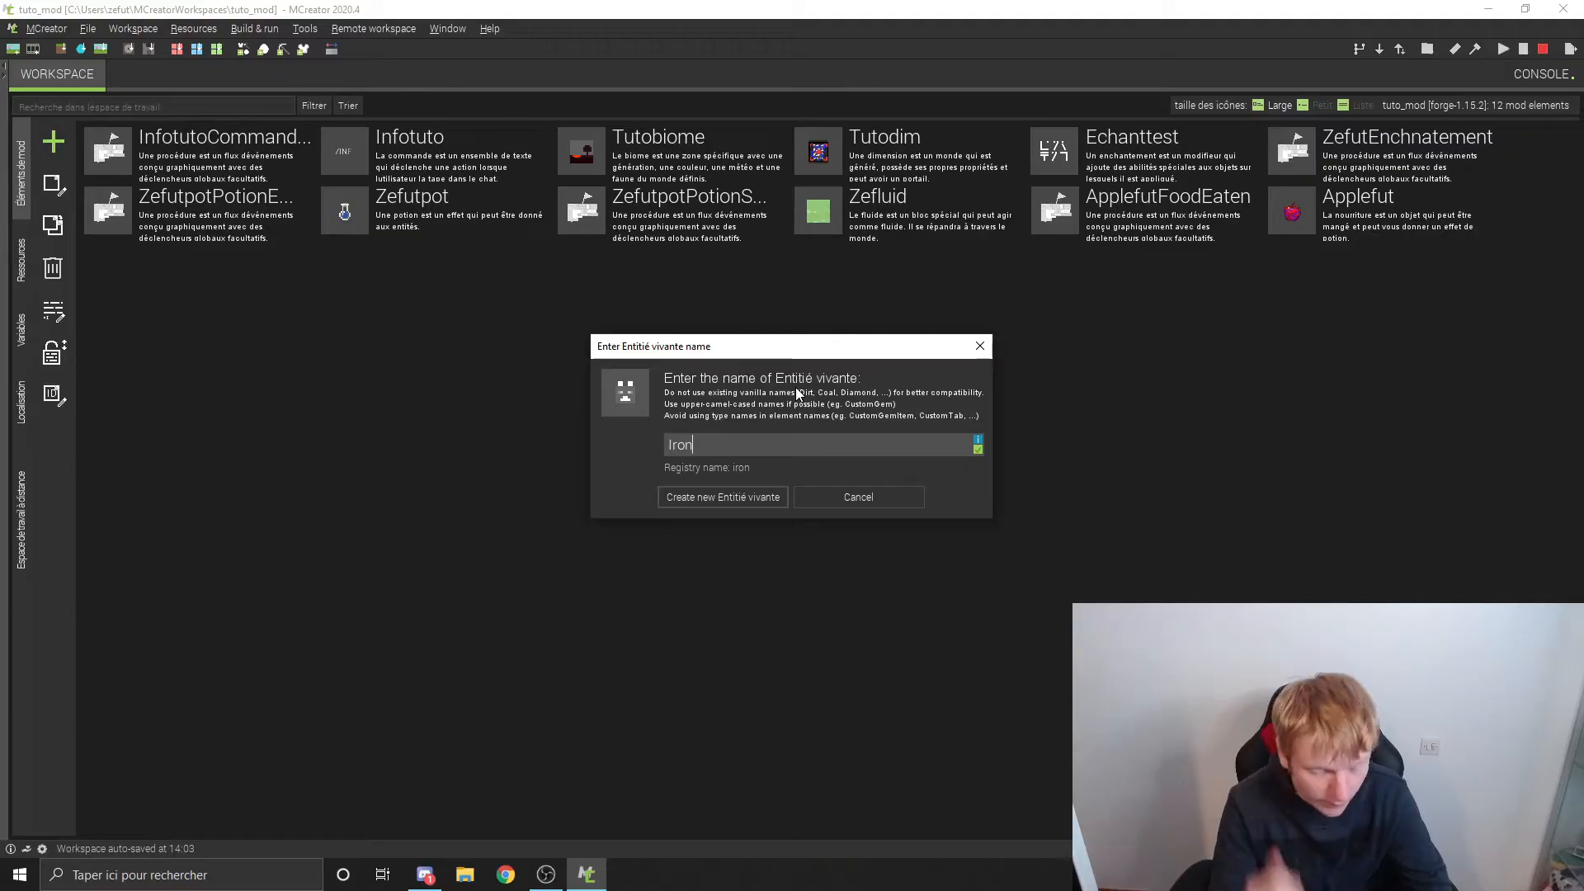
pyautogui.press('Return')
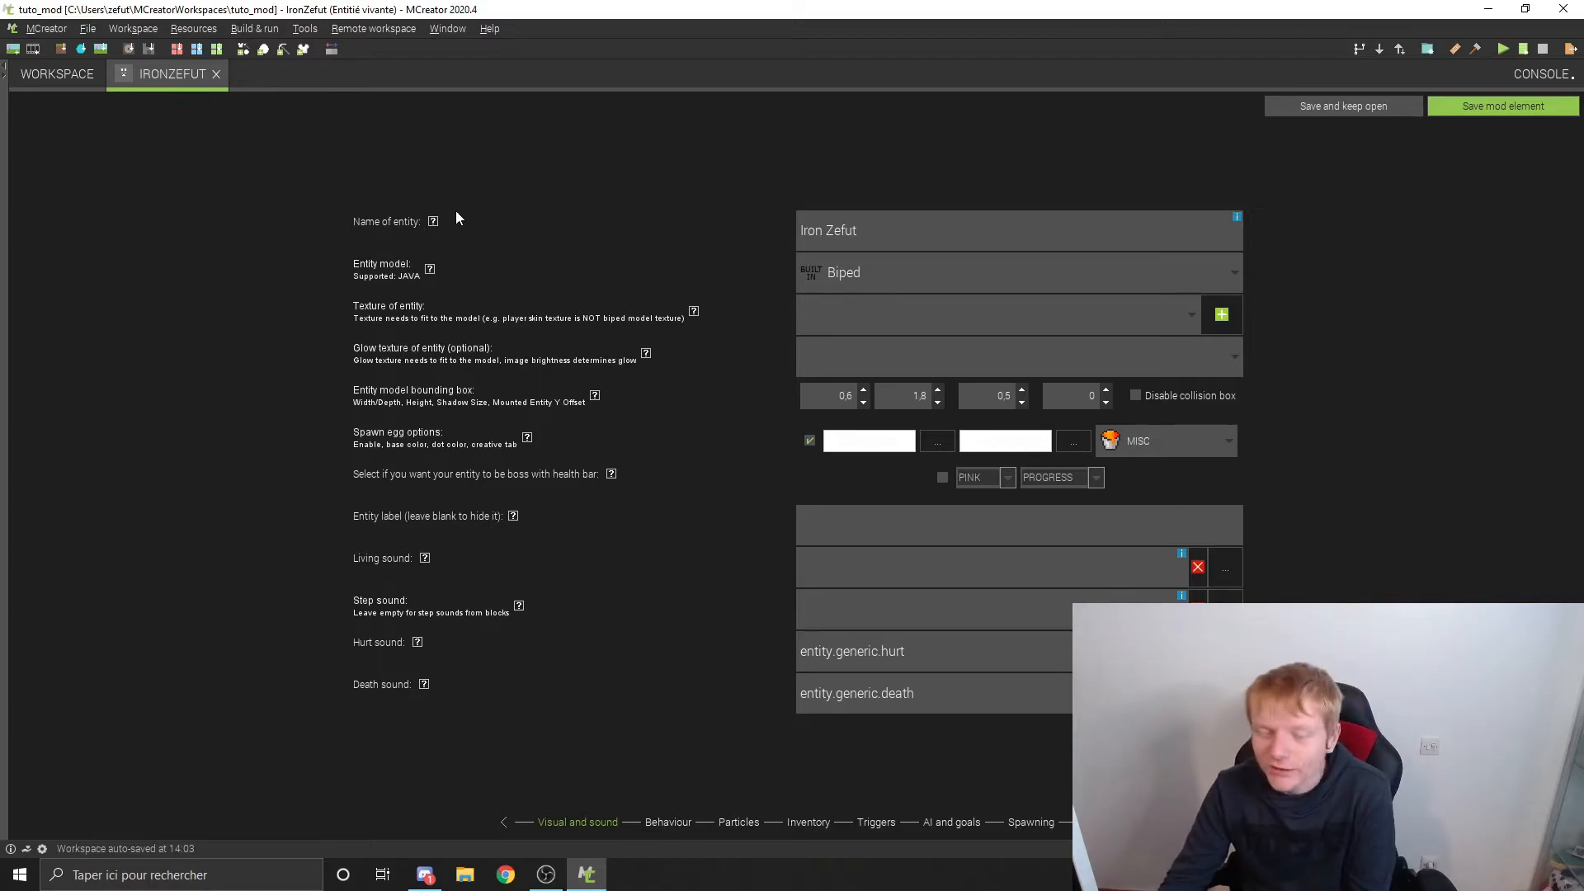
# Step: Read the help for the entity's name and model, and set the entity model to Modelirongolem
pyautogui.moveTo(433, 220)
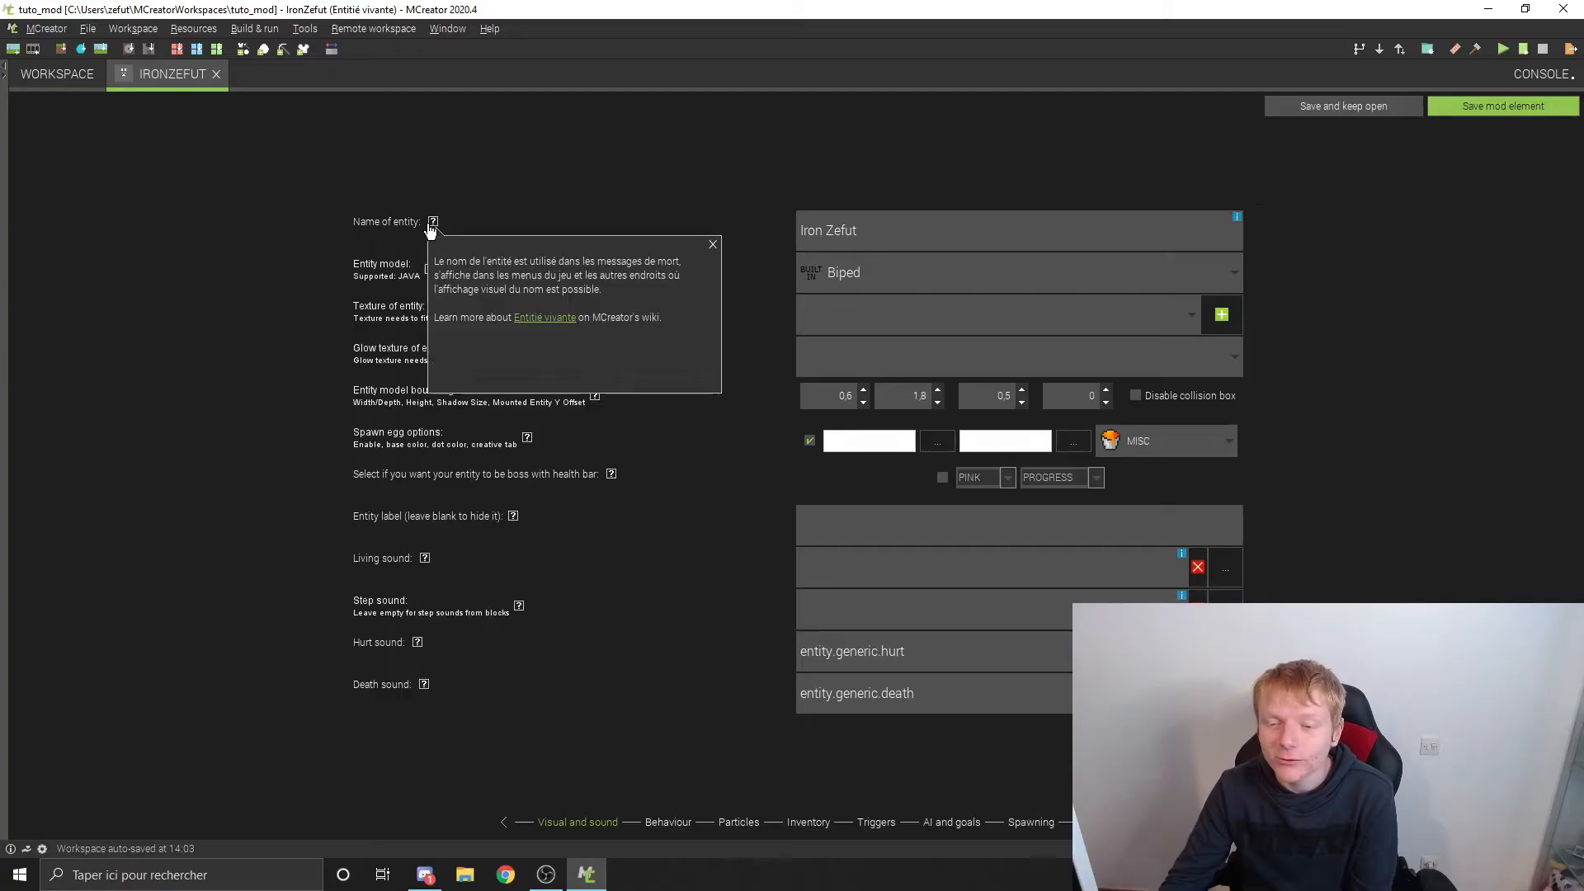
pyautogui.click(713, 242)
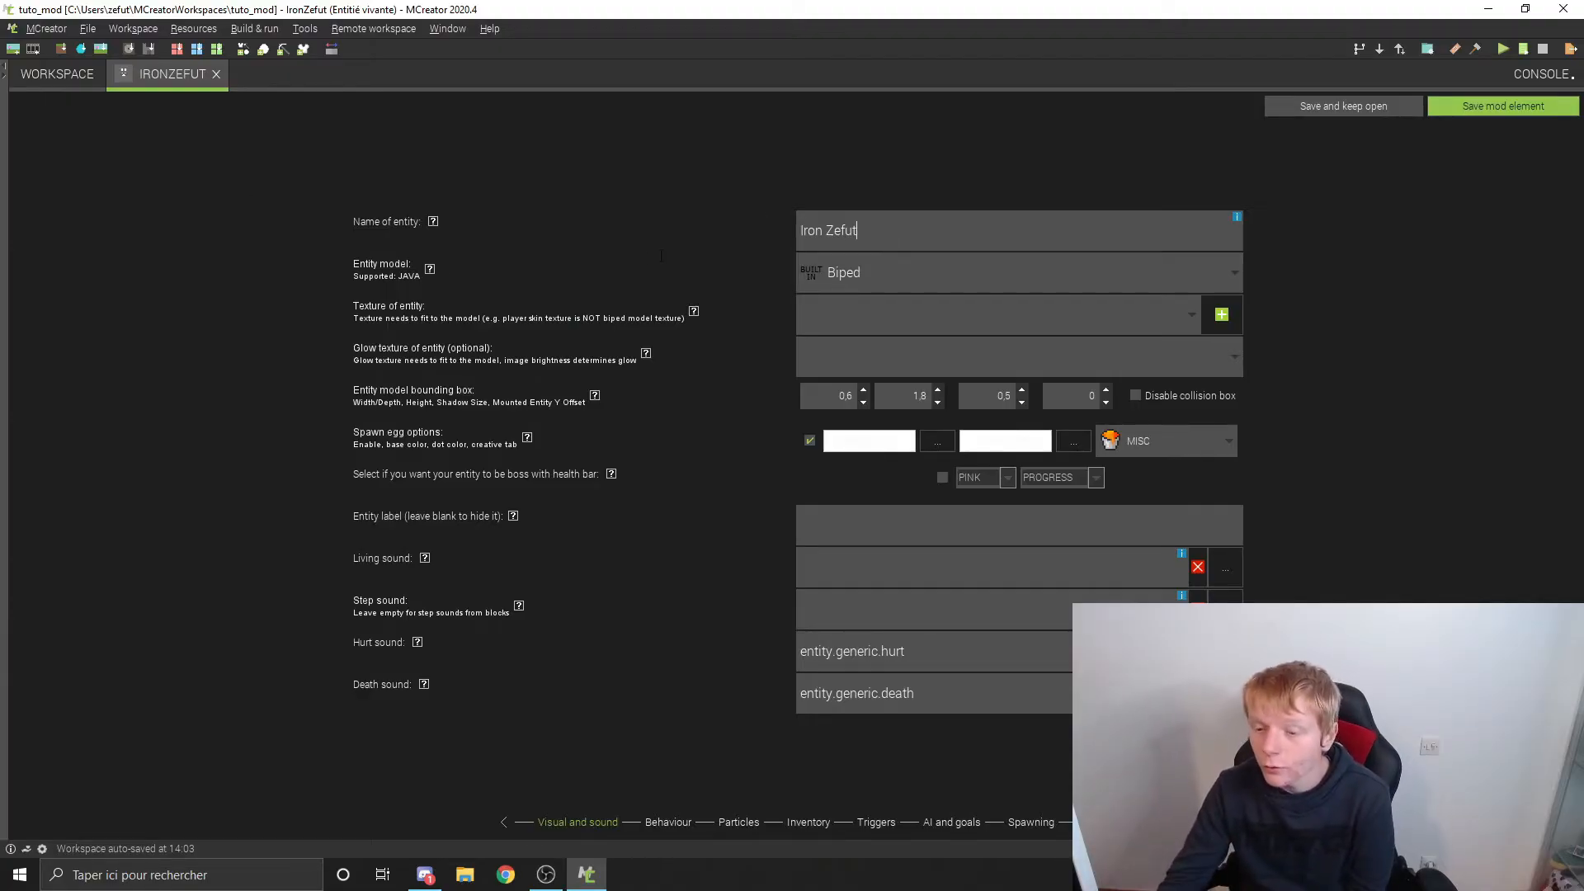
pyautogui.click(436, 274)
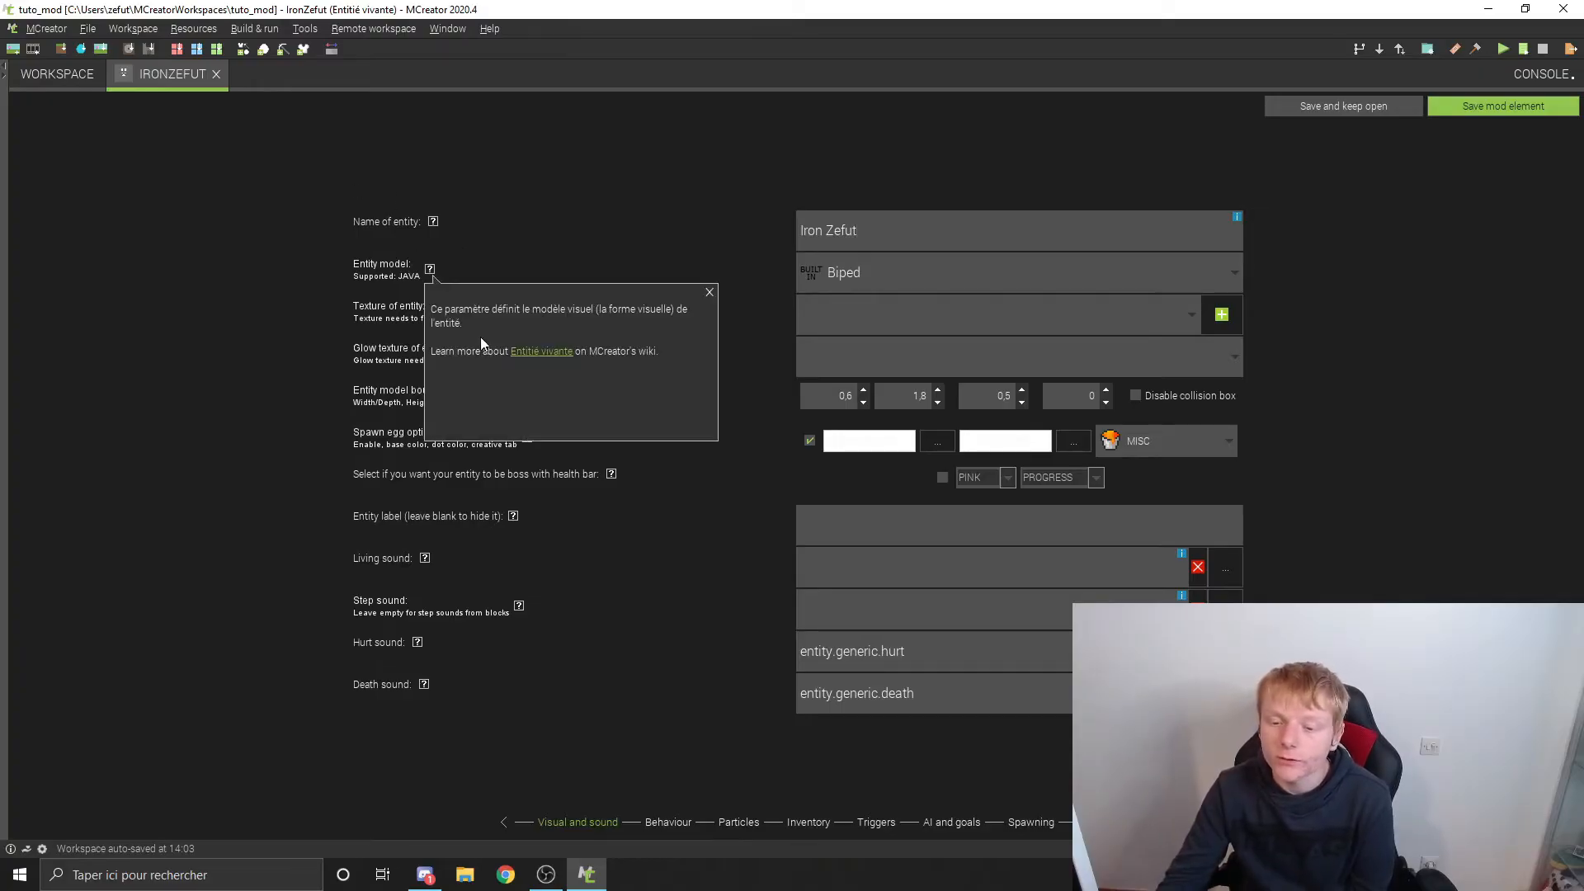
pyautogui.click(949, 293)
pyautogui.scroll(-2, 912, 412)
pyautogui.click(892, 493)
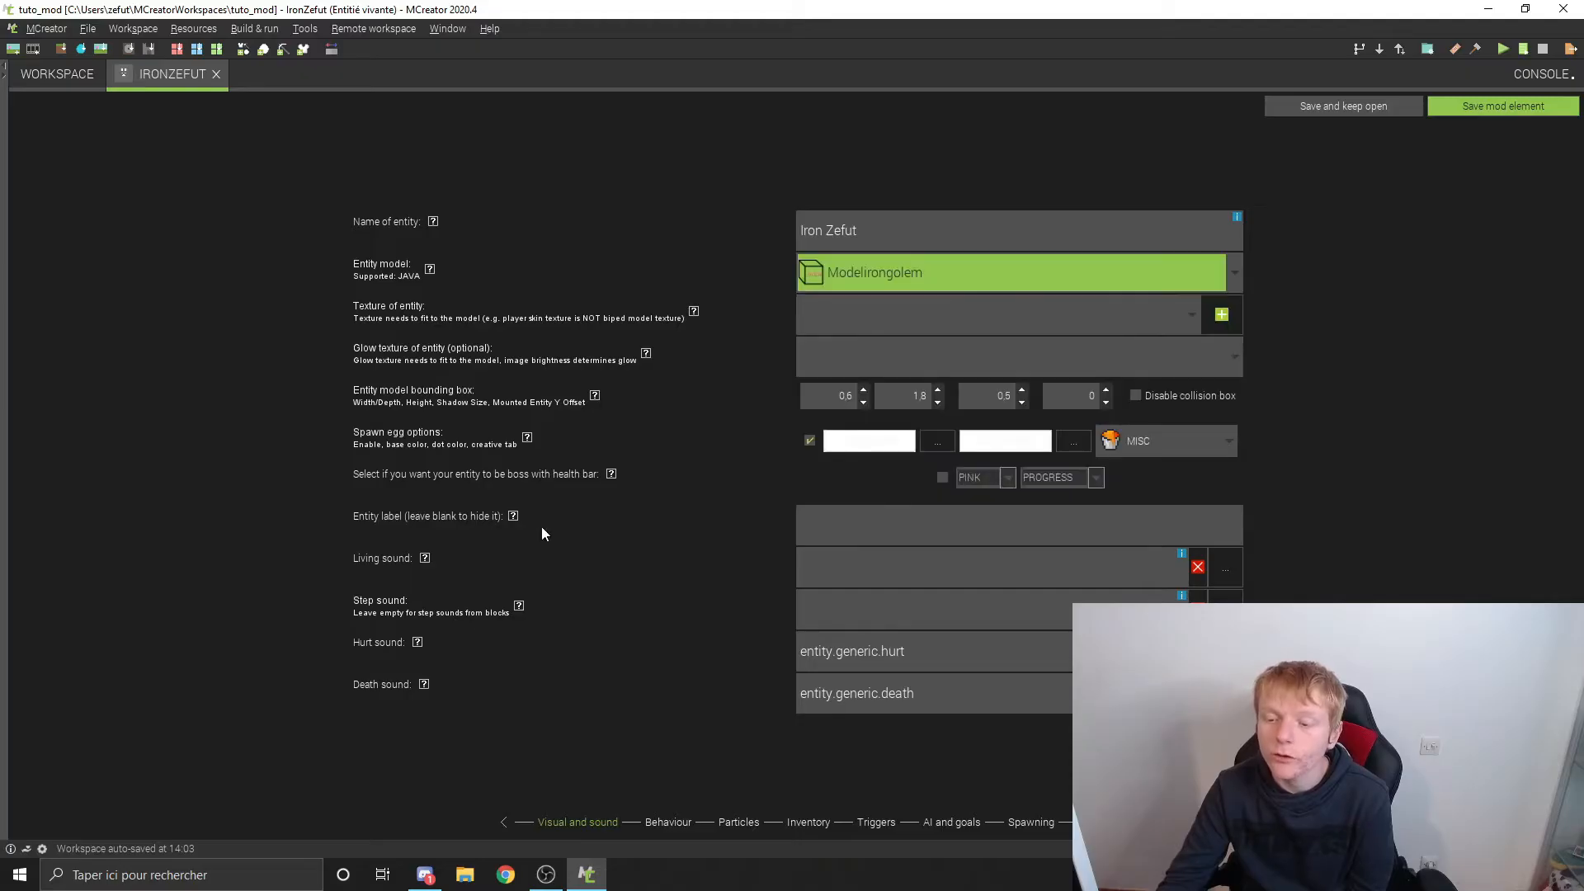
# Step: Read the help for the entity's texture and set the texture to iron_golem.png
pyautogui.click(694, 312)
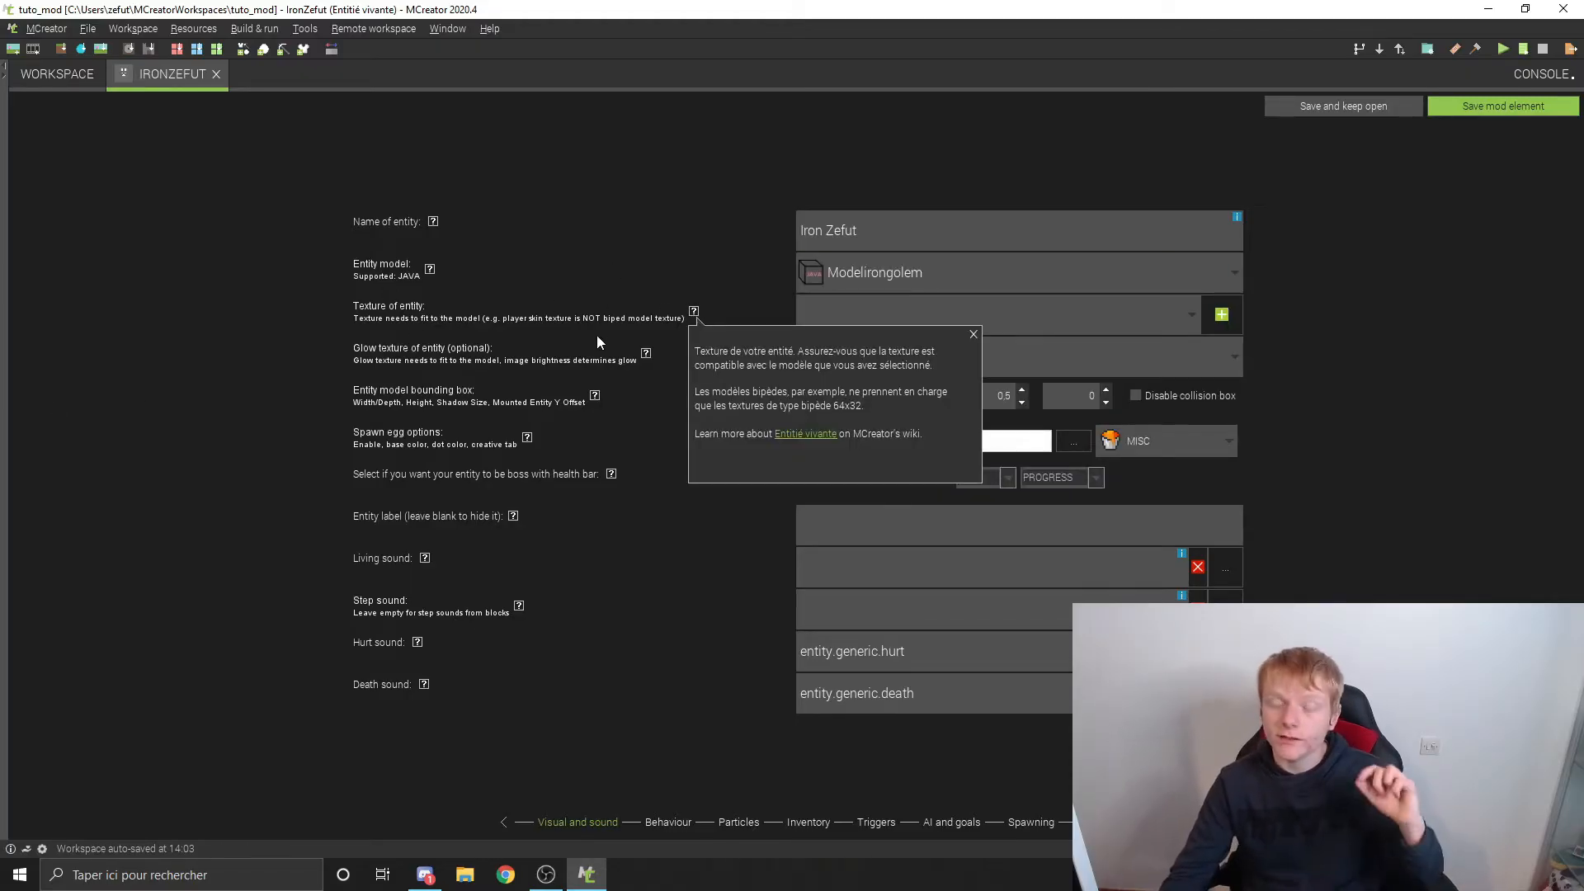
pyautogui.click(1160, 332)
pyautogui.click(1214, 309)
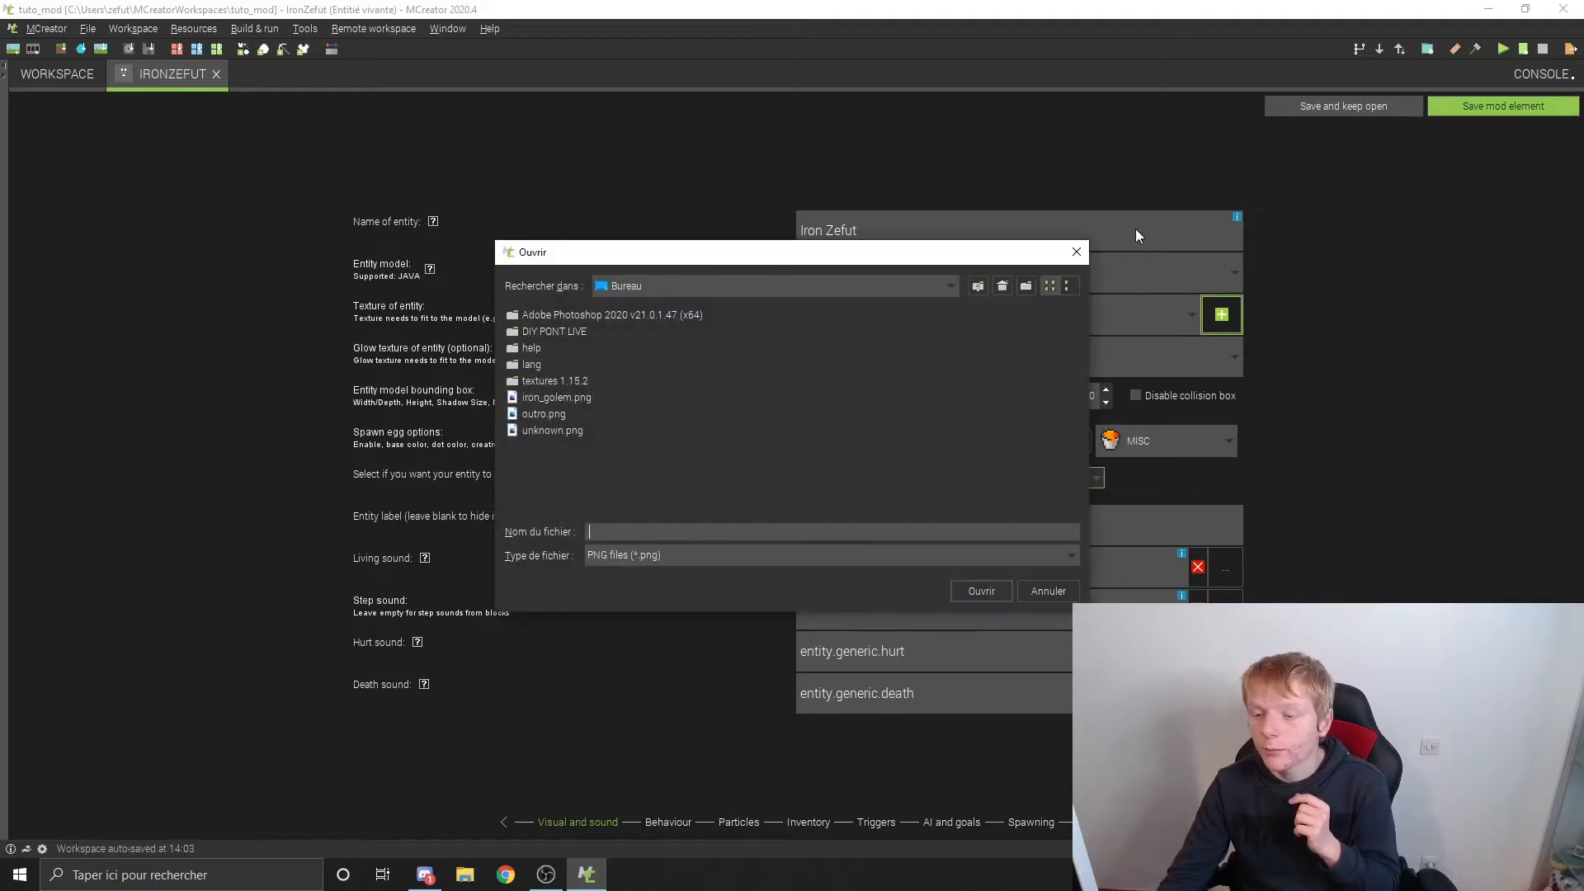
pyautogui.press('Escape')
pyautogui.click(997, 316)
pyautogui.click(869, 426)
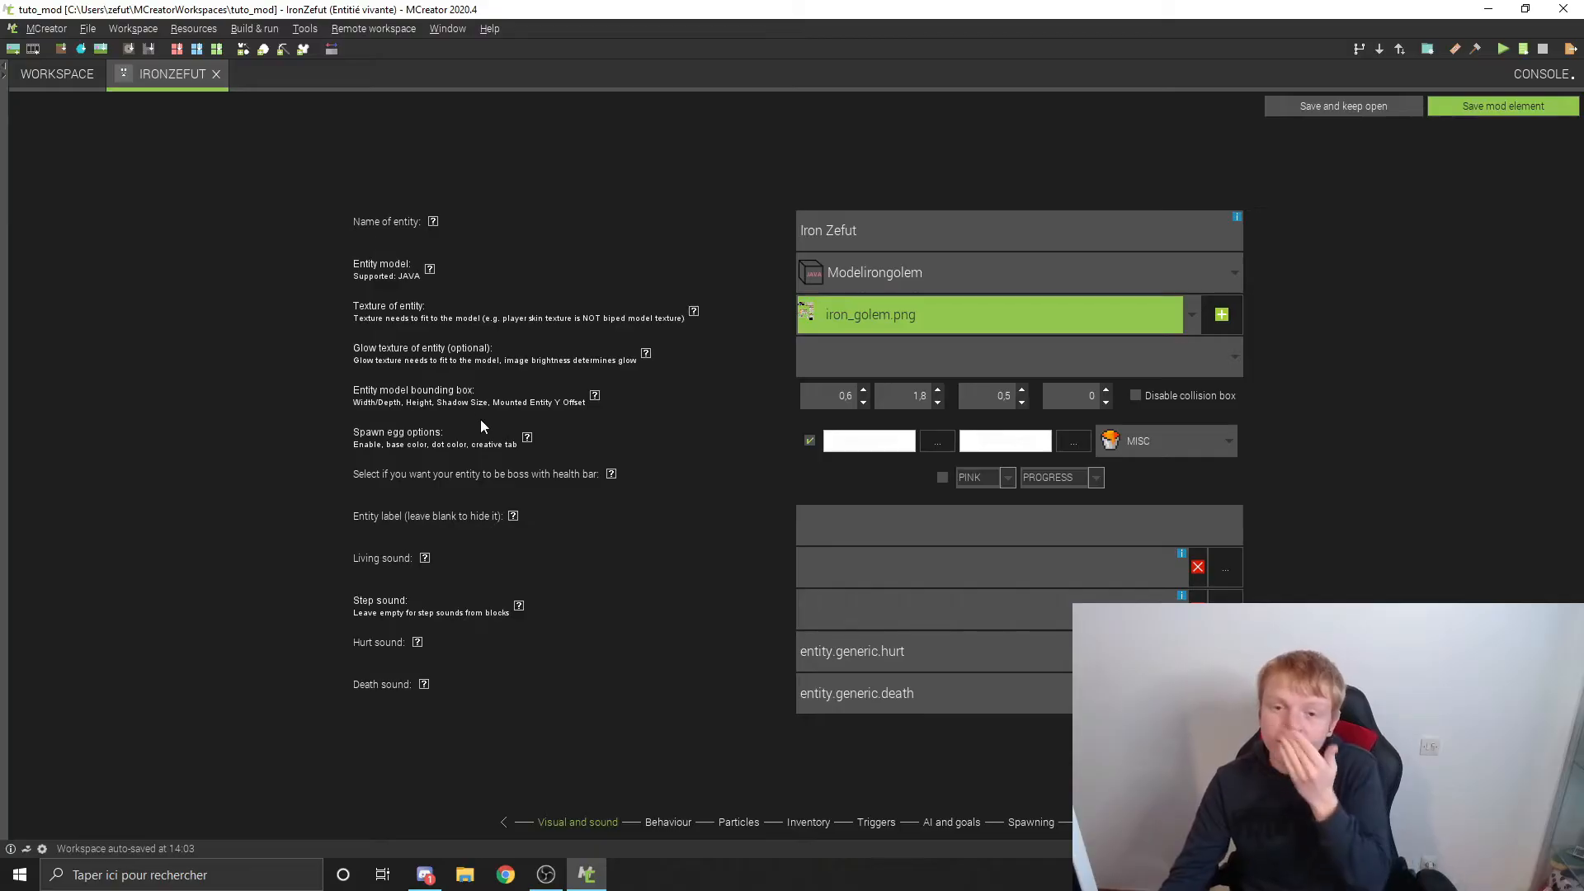
# Step: Look through the textures available for the entity's glow texture and leave that option empty
pyautogui.click(927, 345)
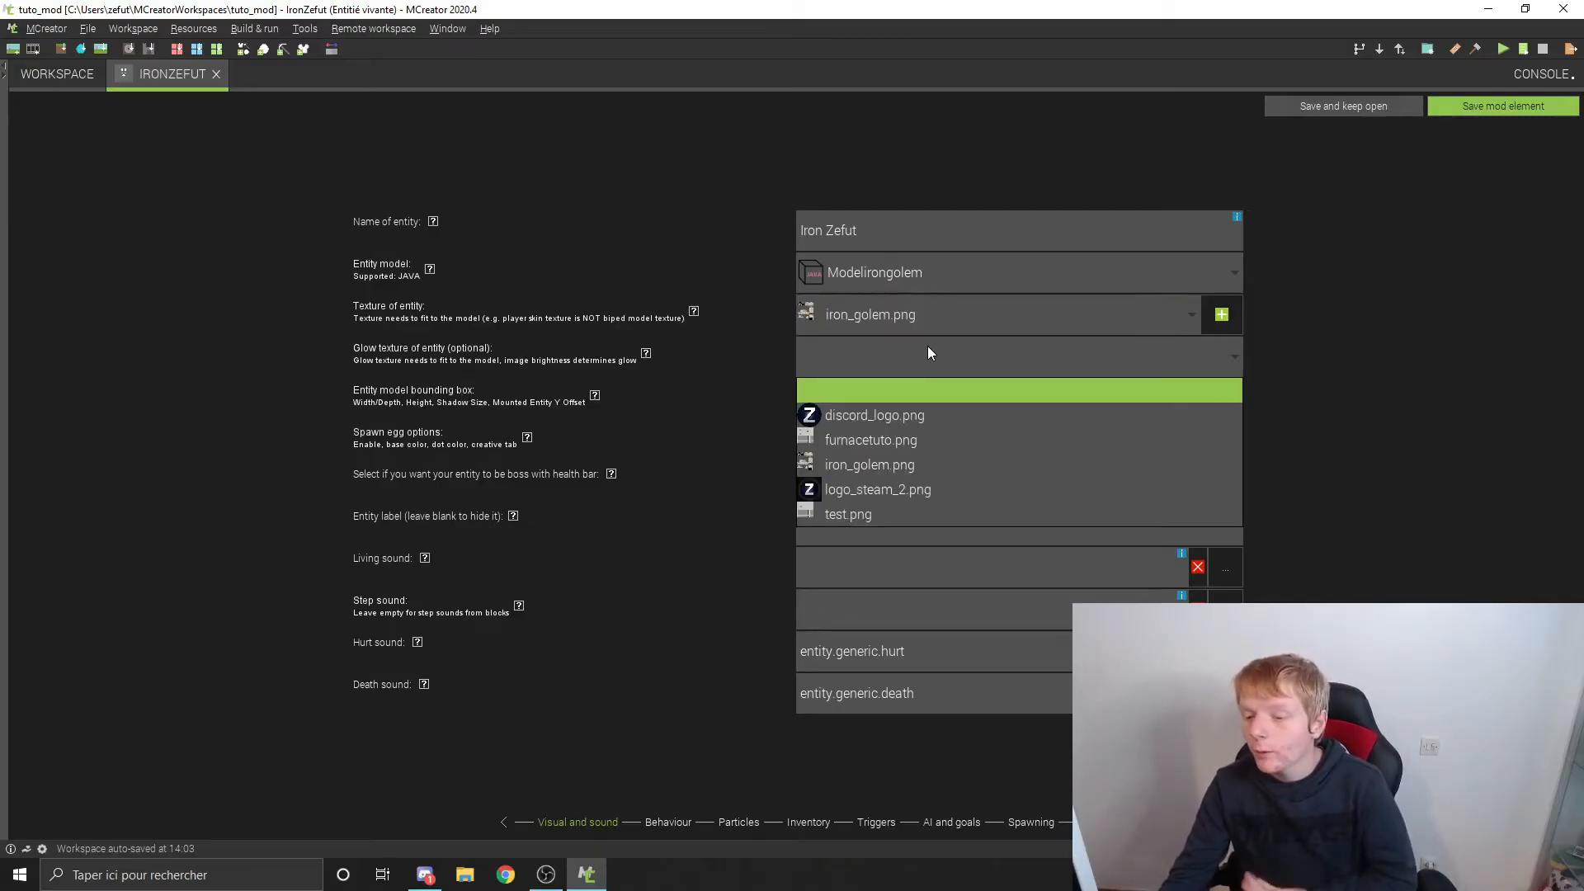
pyautogui.click(927, 345)
pyautogui.click(919, 345)
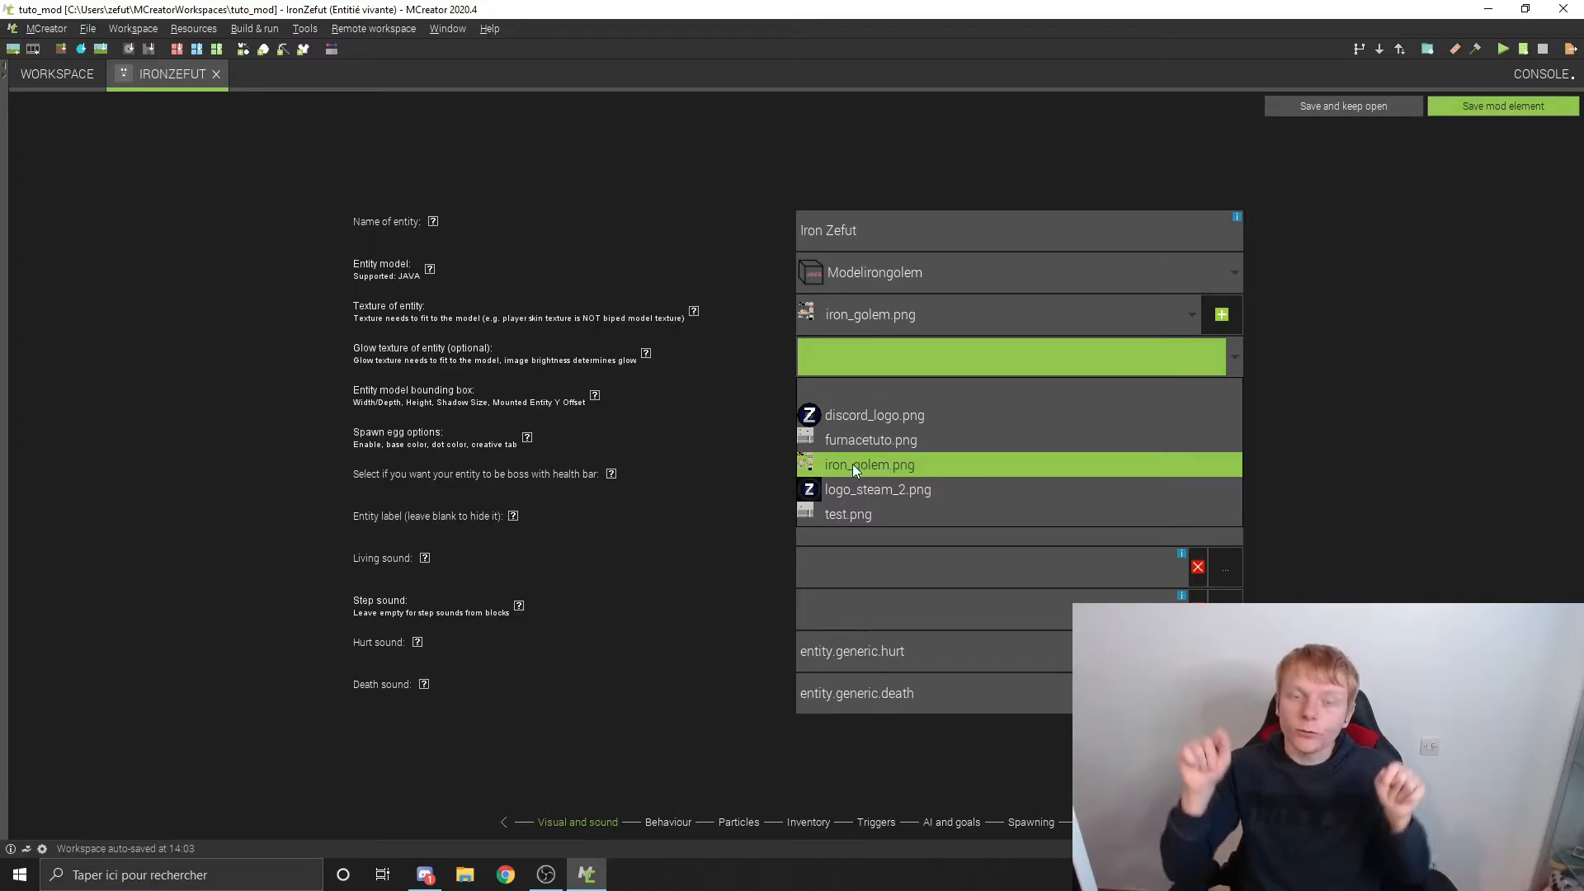
pyautogui.click(725, 292)
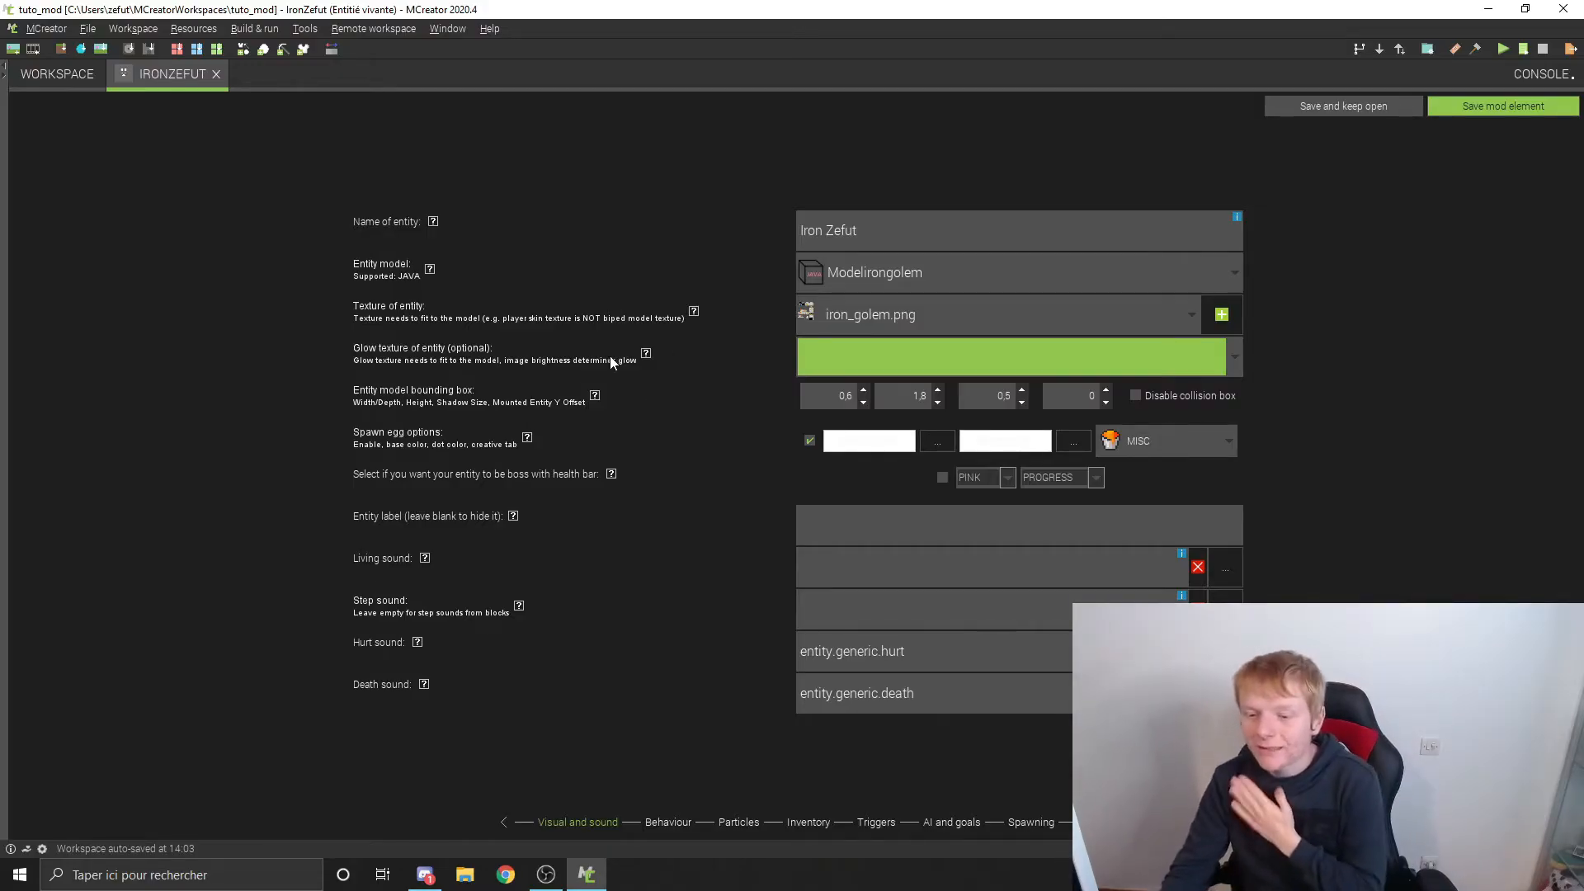
# Step: Read the help for the entity model bounding box and examine the map layout and entity sizes on the linked Entity Model Sizes wiki page
pyautogui.moveTo(594, 397)
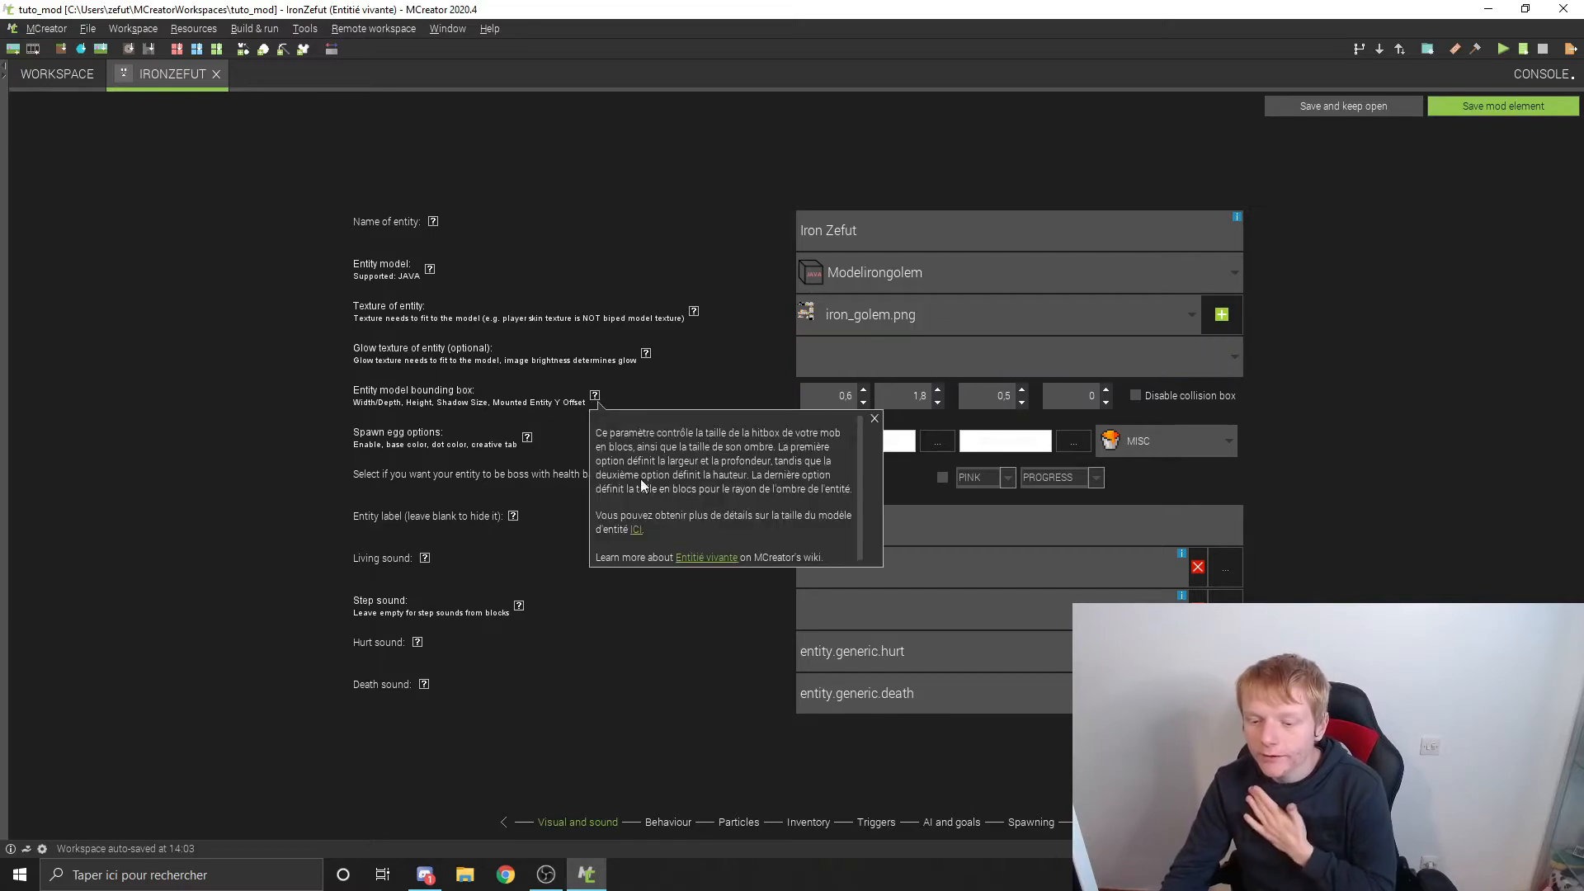
pyautogui.click(638, 531)
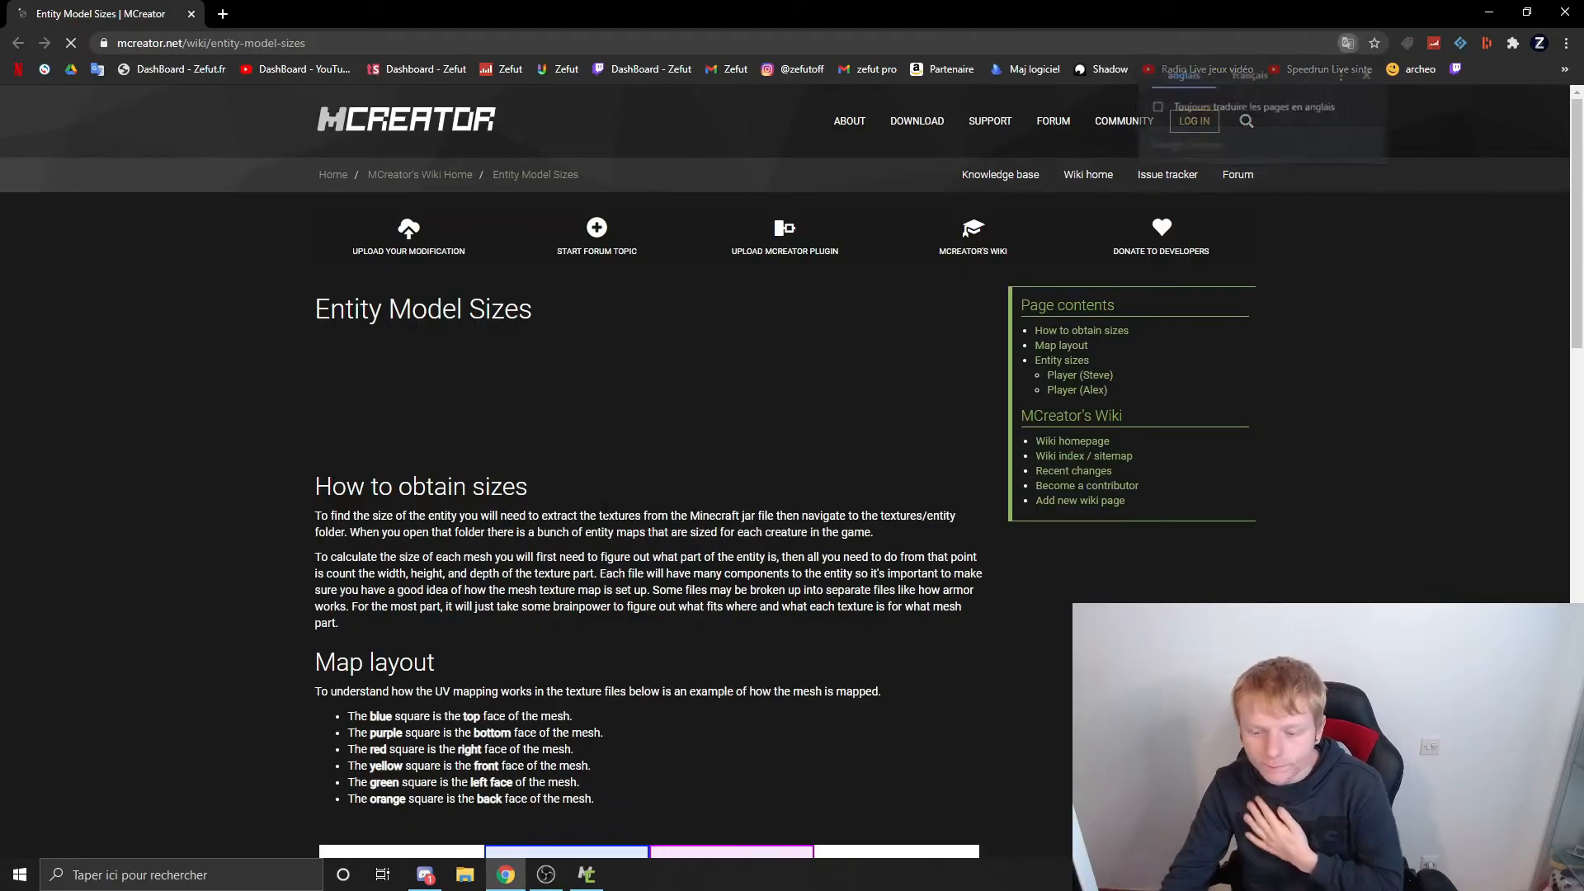
pyautogui.scroll(-3, 614, 495)
pyautogui.scroll(-2, 614, 492)
pyautogui.scroll(-7, 578, 412)
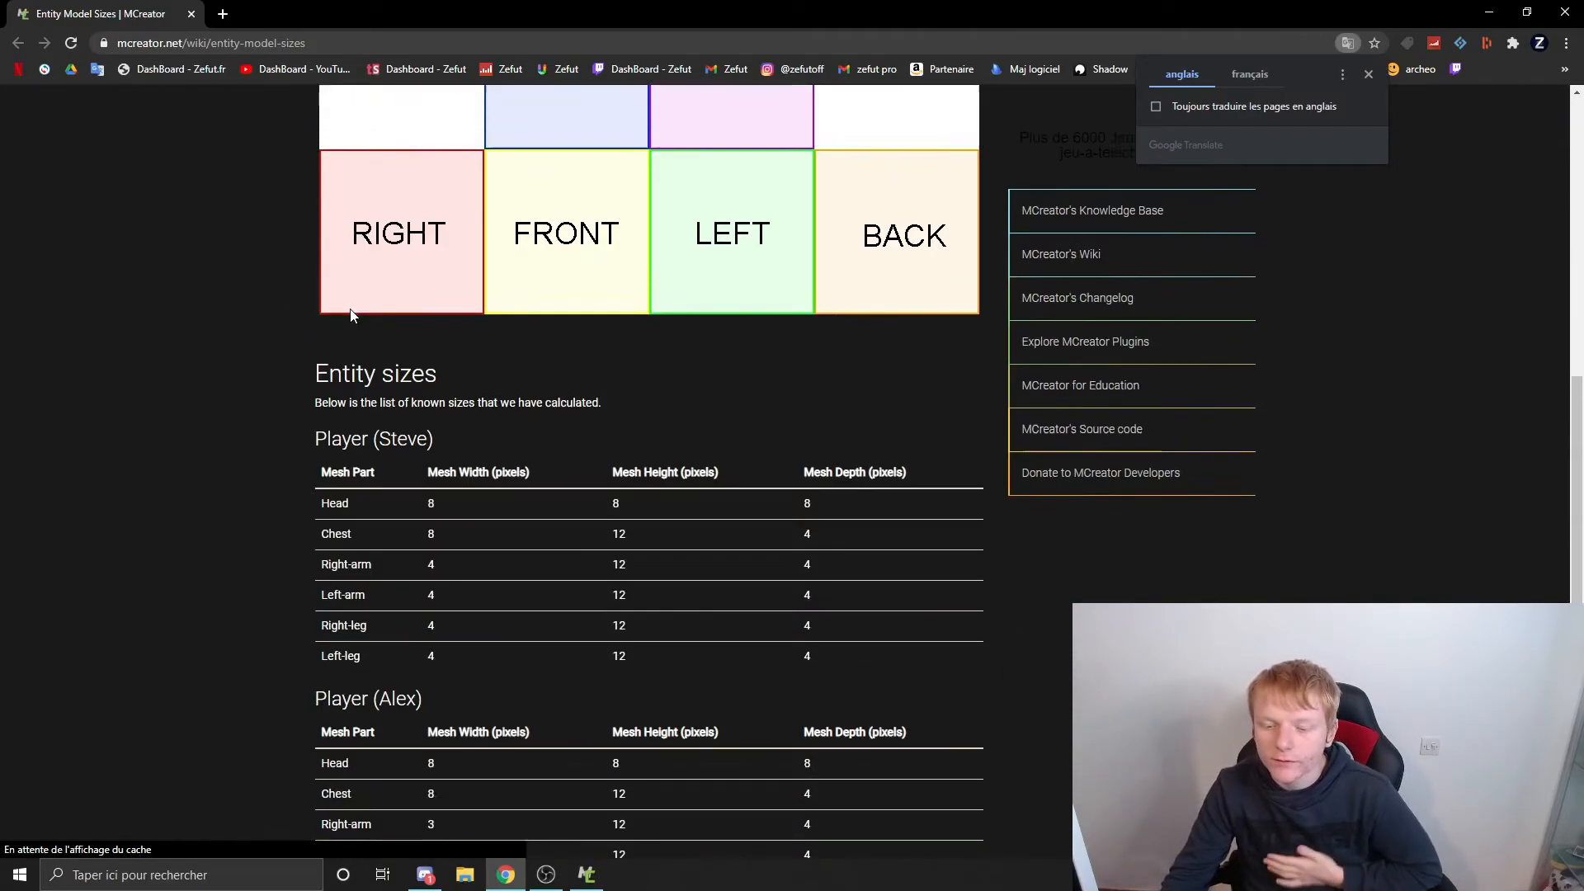
pyautogui.scroll(7, 718, 319)
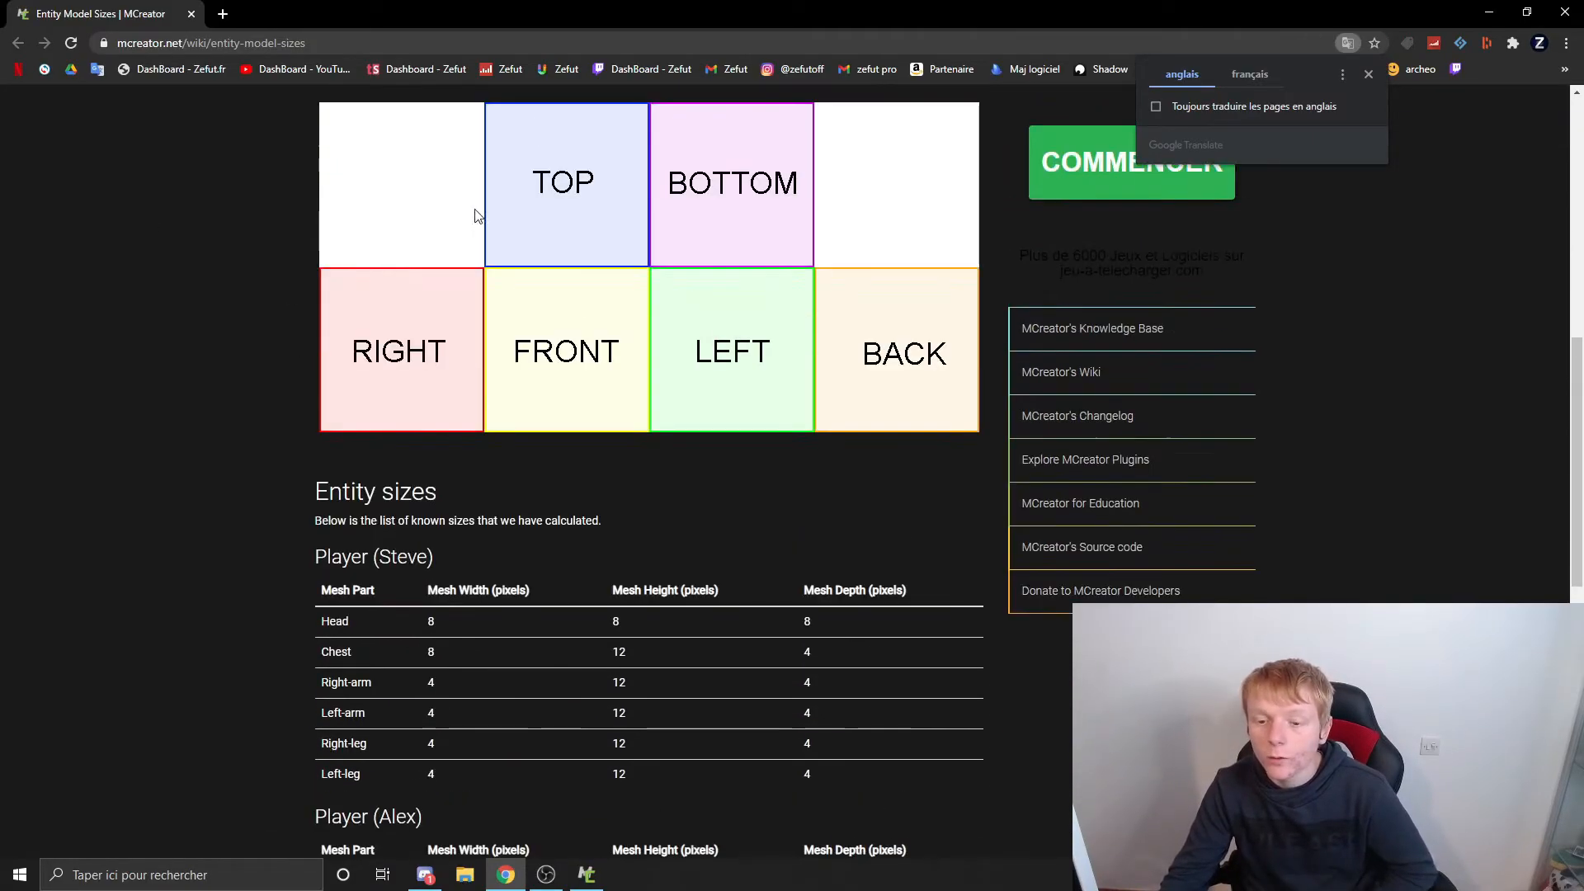
pyautogui.scroll(-8, 419, 315)
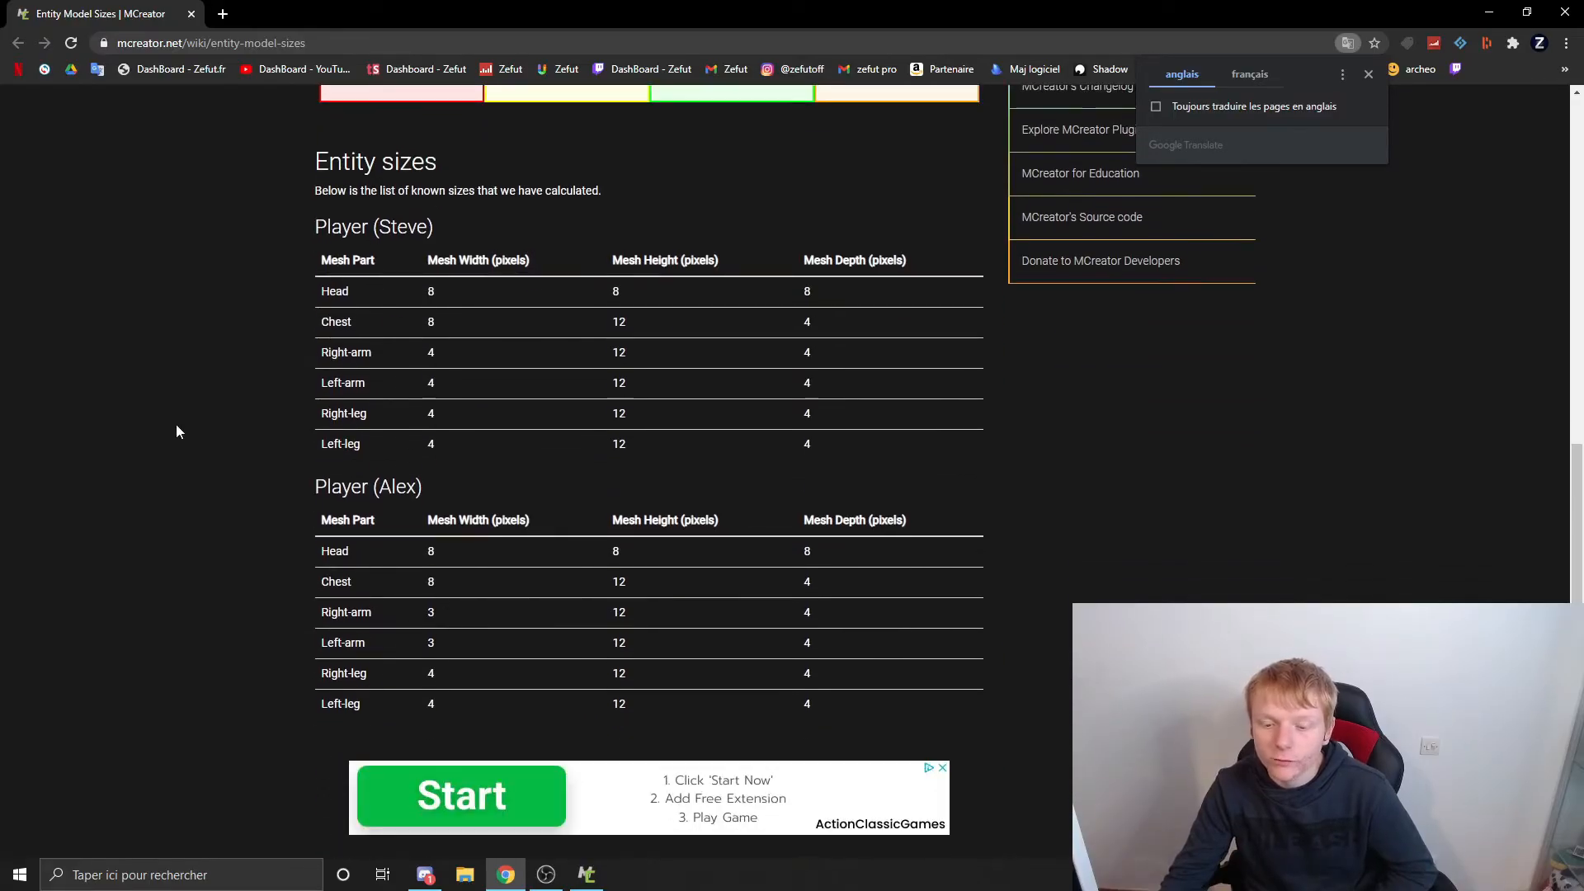
pyautogui.moveTo(310, 489); pyautogui.dragTo(406, 488)
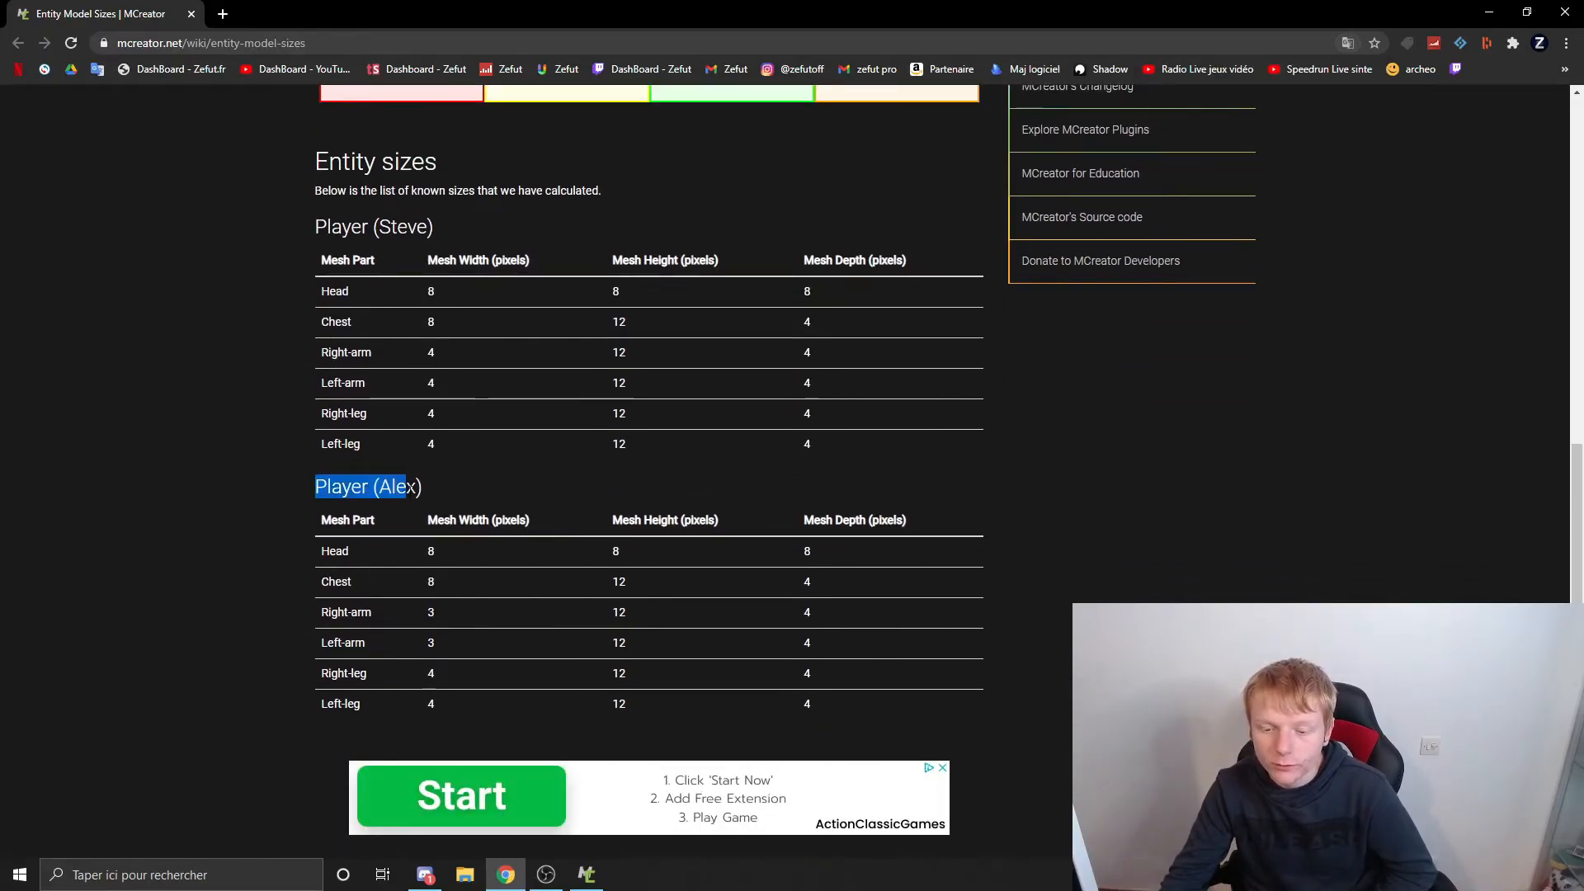
pyautogui.scroll(-5, 487, 475)
pyautogui.scroll(5, 486, 475)
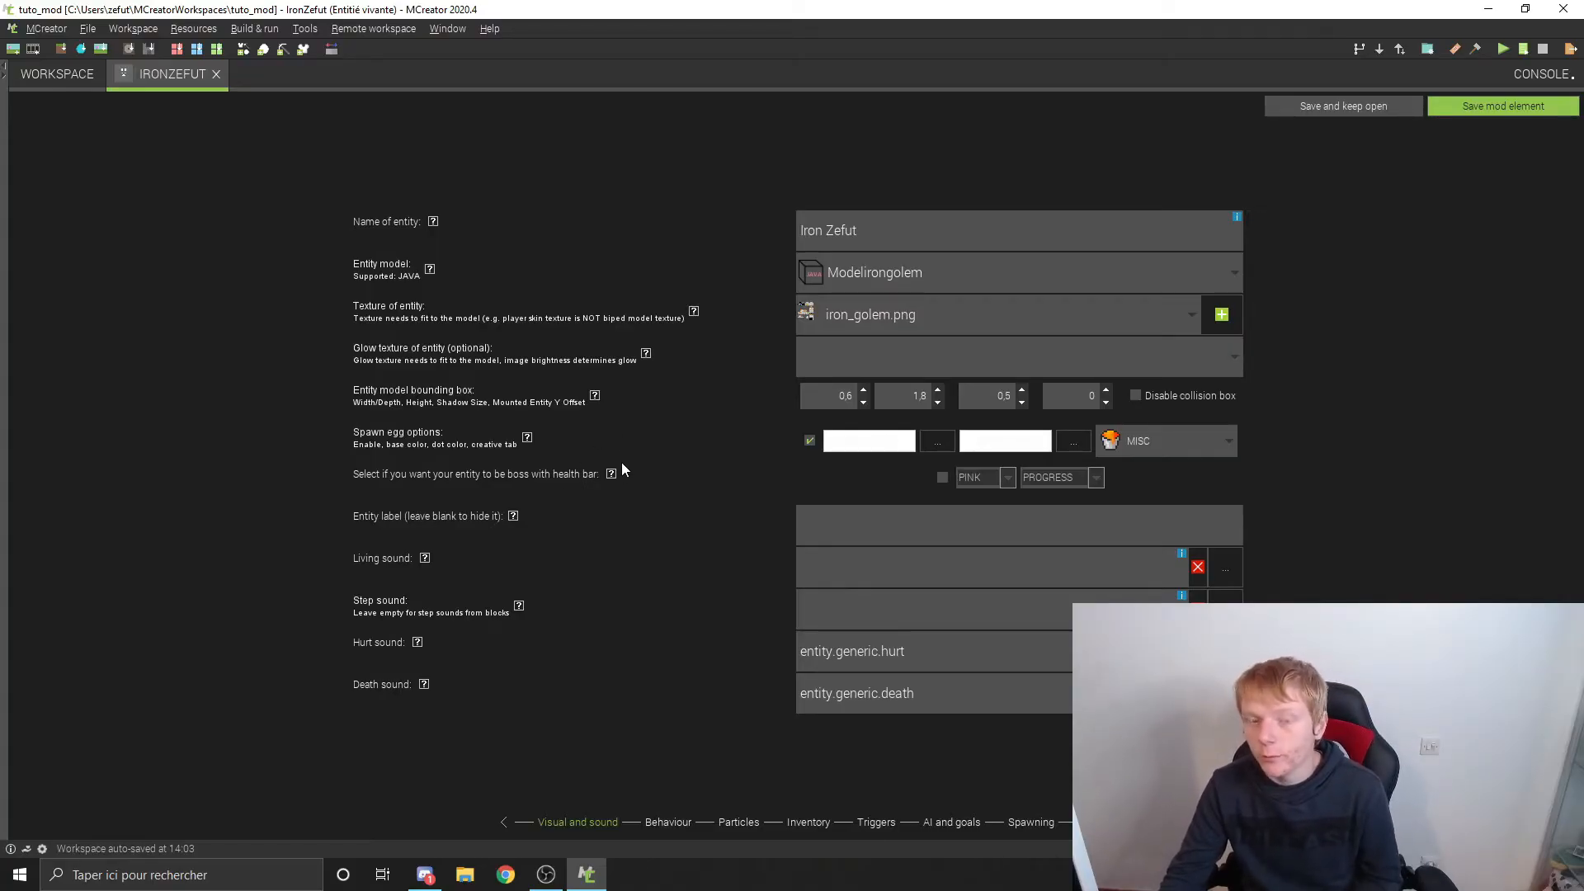
# Step: Try the boss health bar option, check its colour and style choices, read its help, and disable it again
pyautogui.click(943, 478)
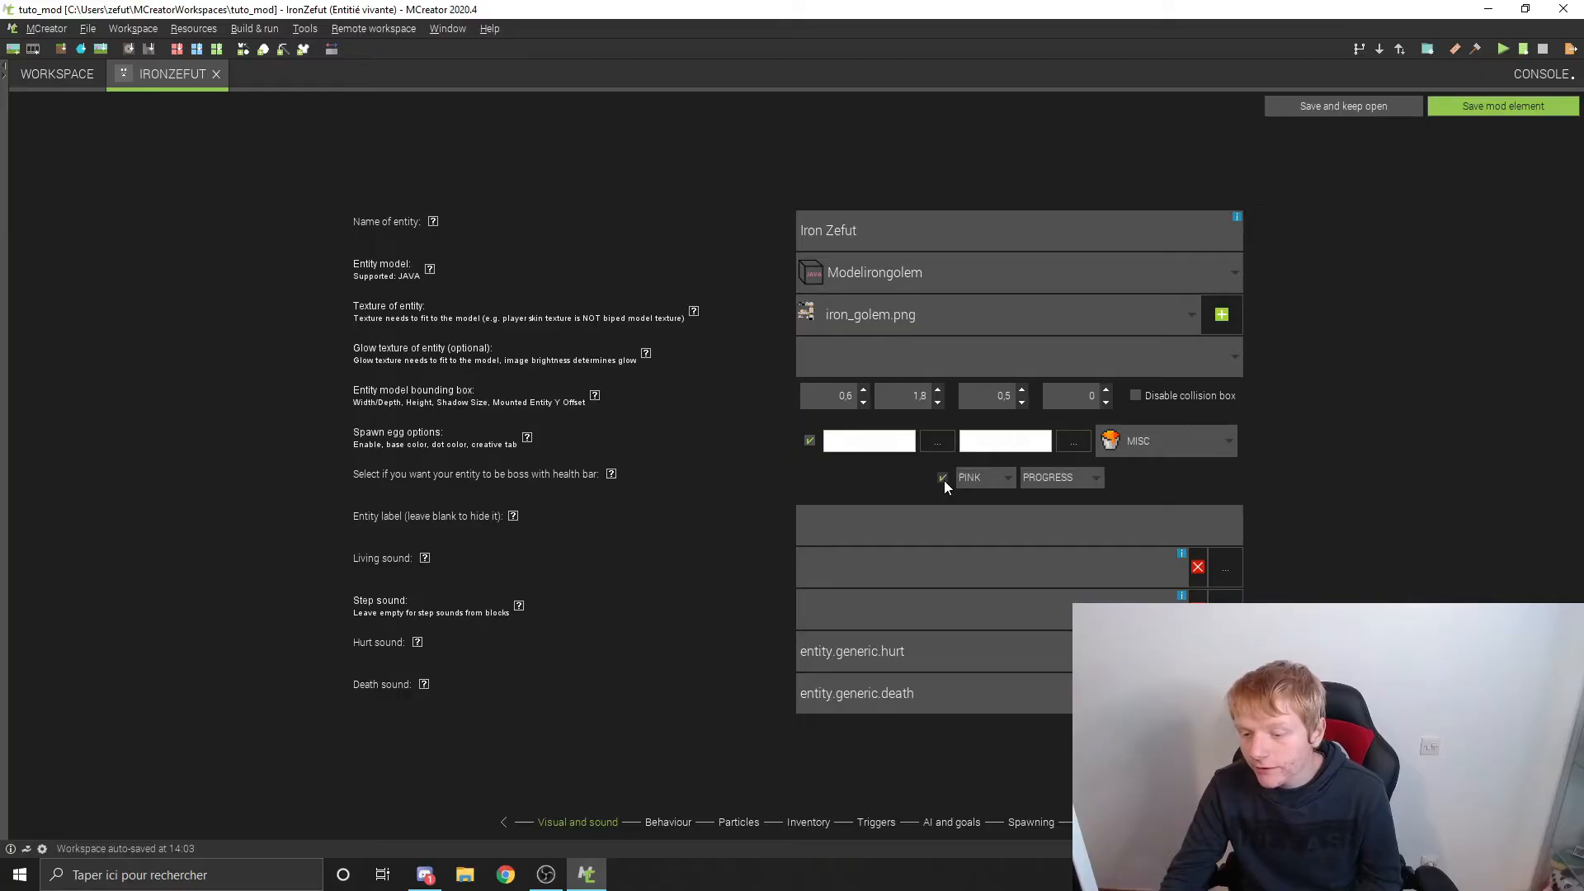
pyautogui.click(967, 476)
pyautogui.click(977, 543)
pyautogui.click(1036, 476)
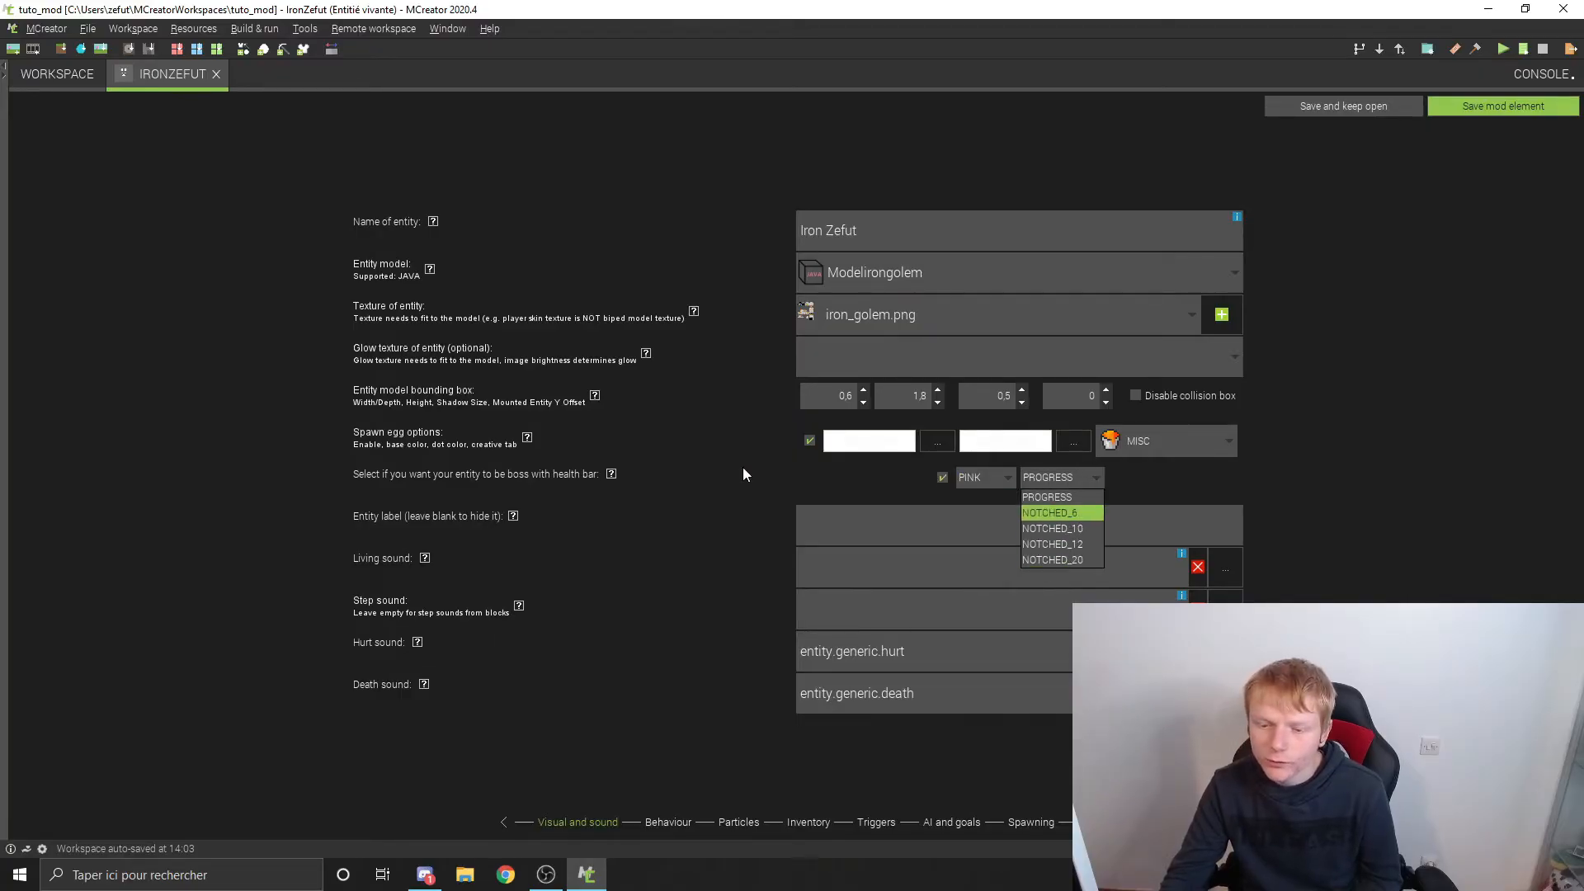
pyautogui.click(612, 475)
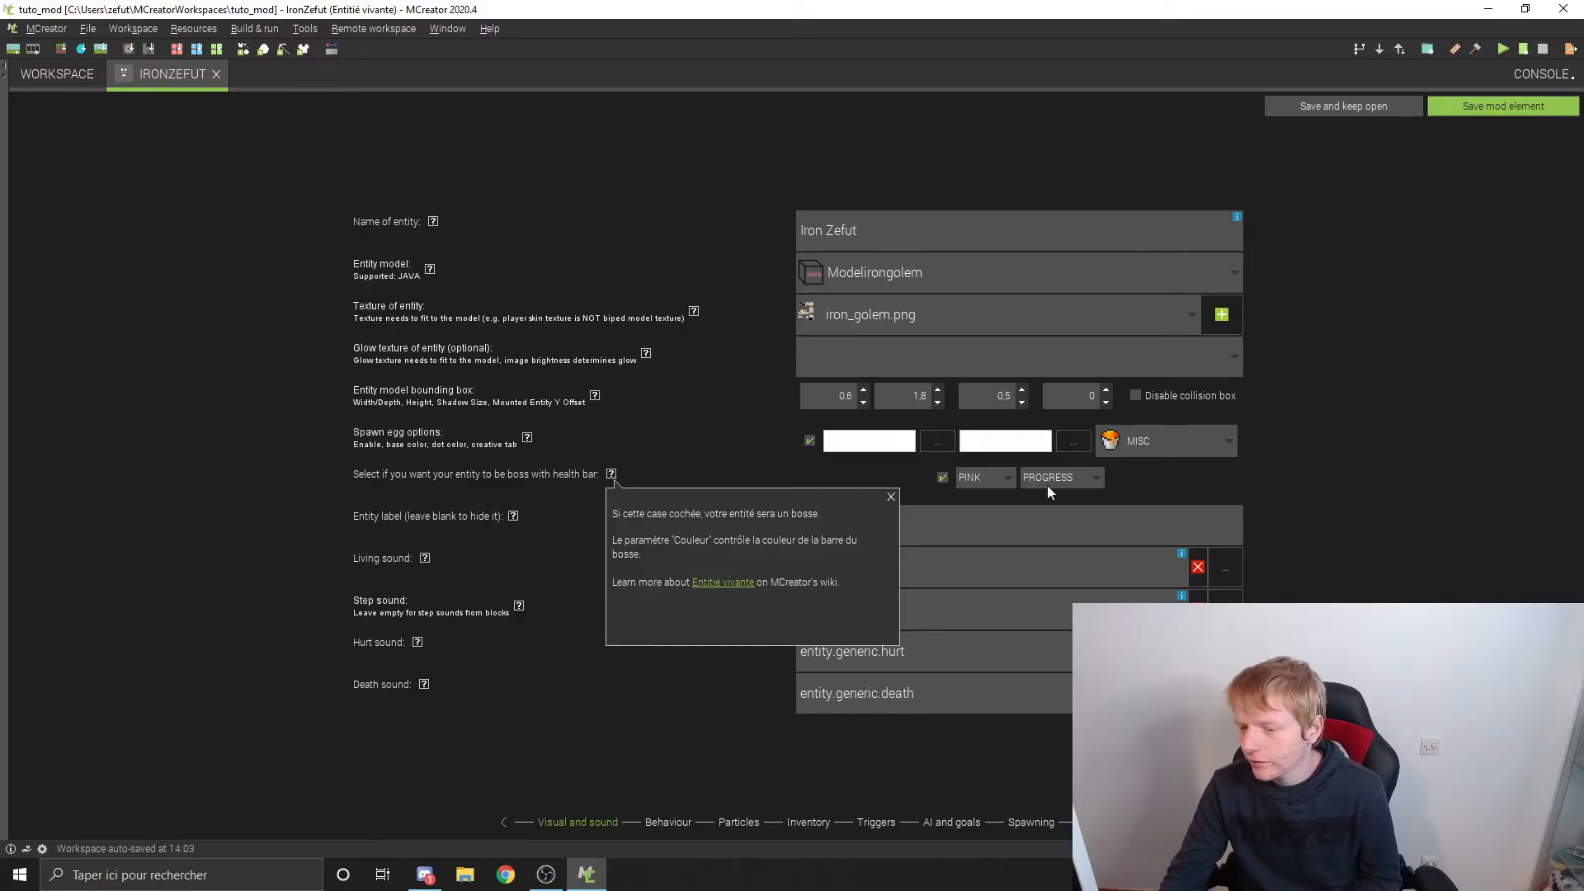
pyautogui.click(891, 496)
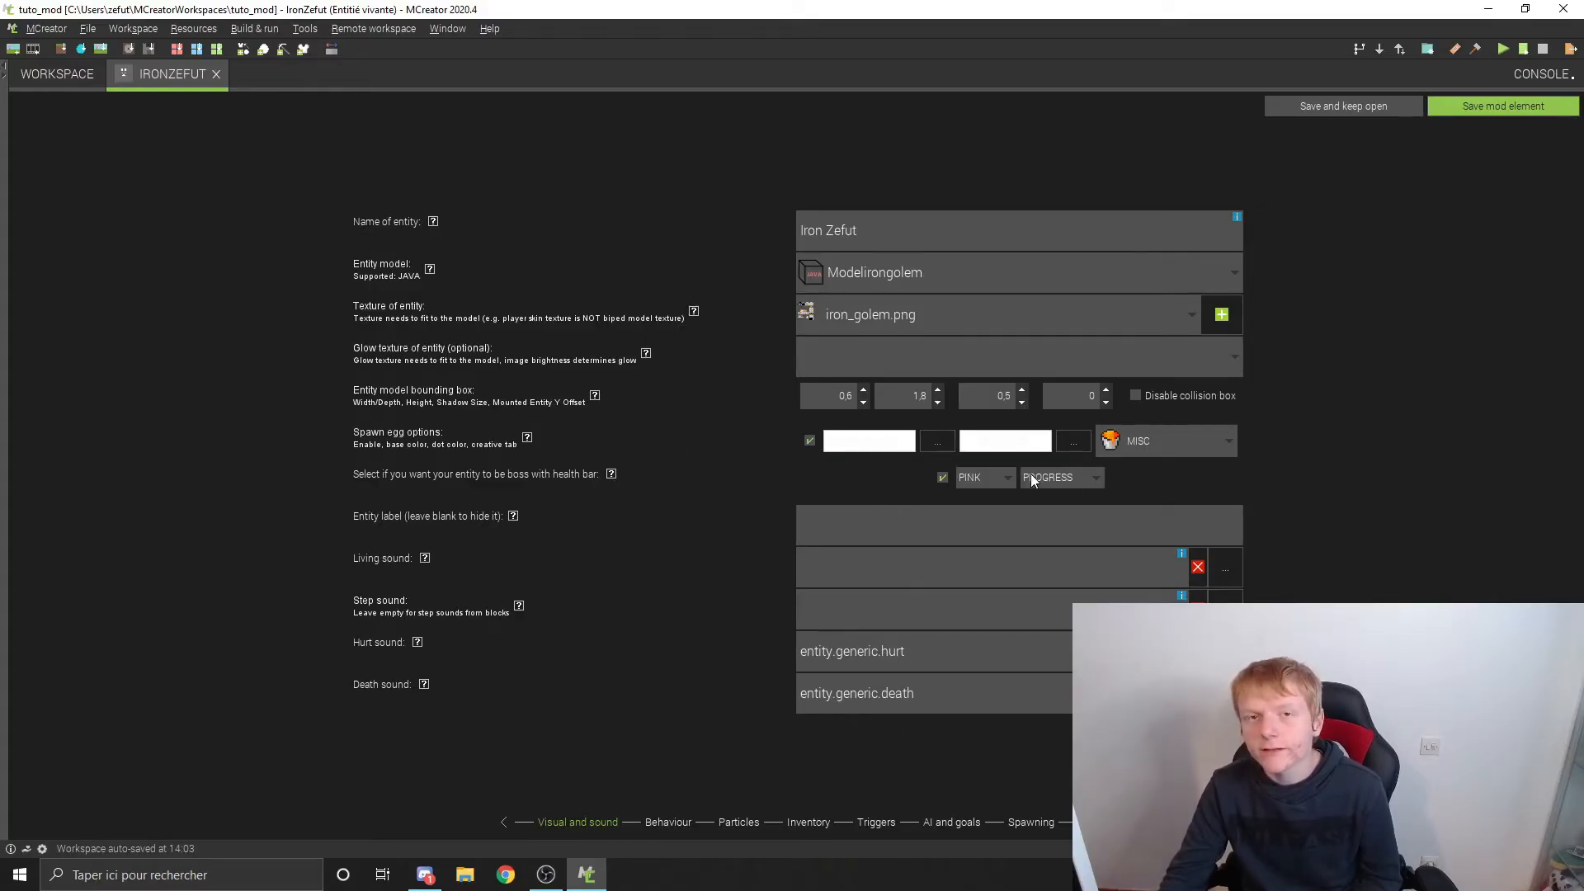
pyautogui.click(943, 476)
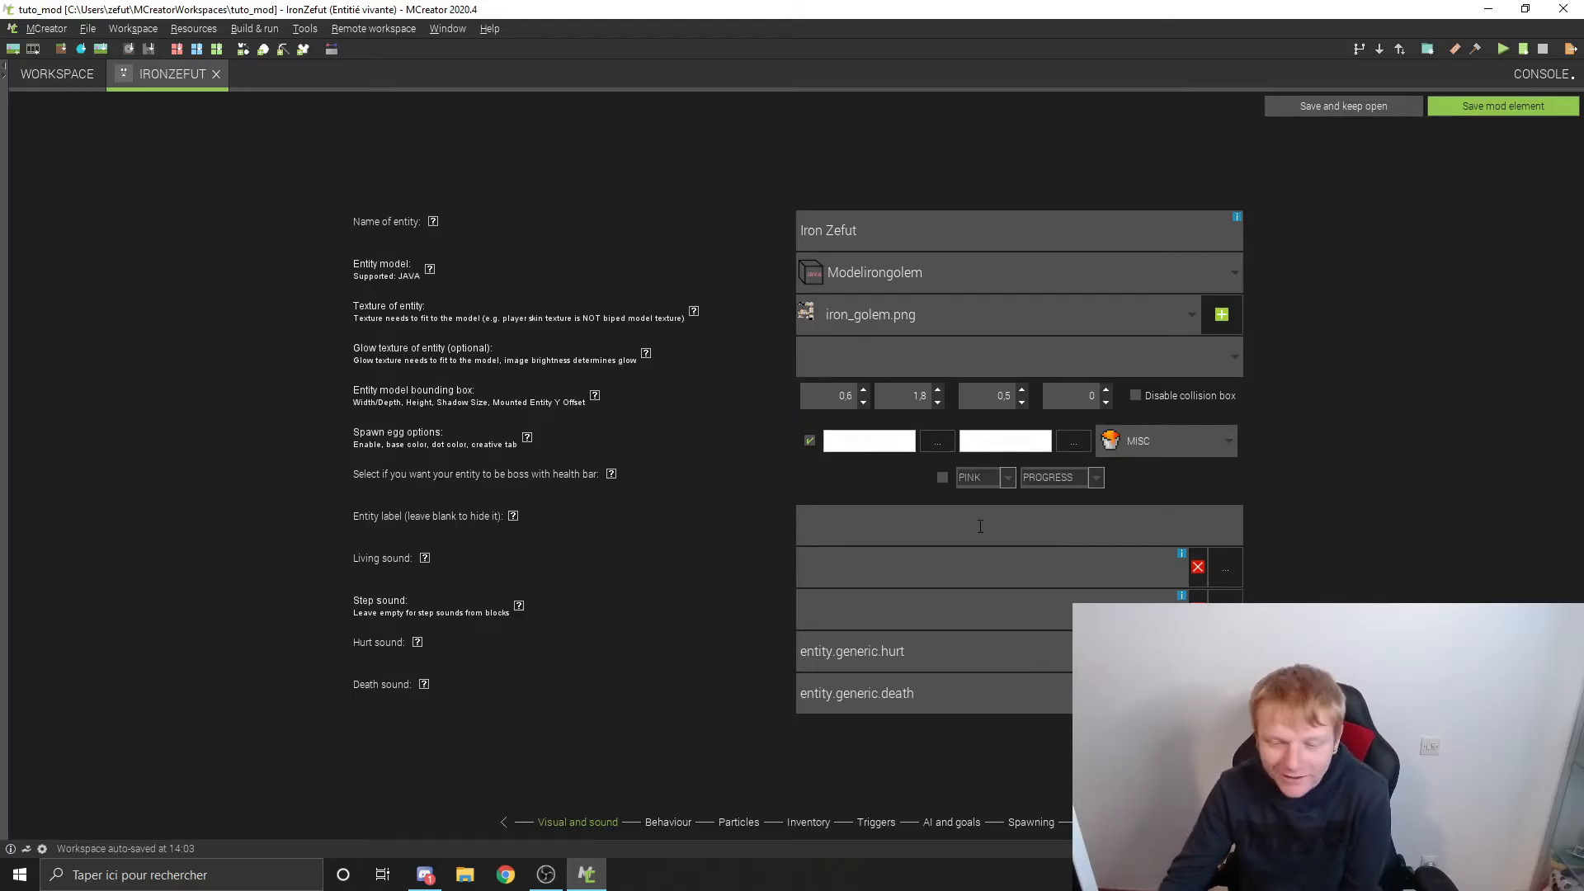
# Step: Read the help for the living sound and browse the selectable sounds without choosing one
pyautogui.click(425, 559)
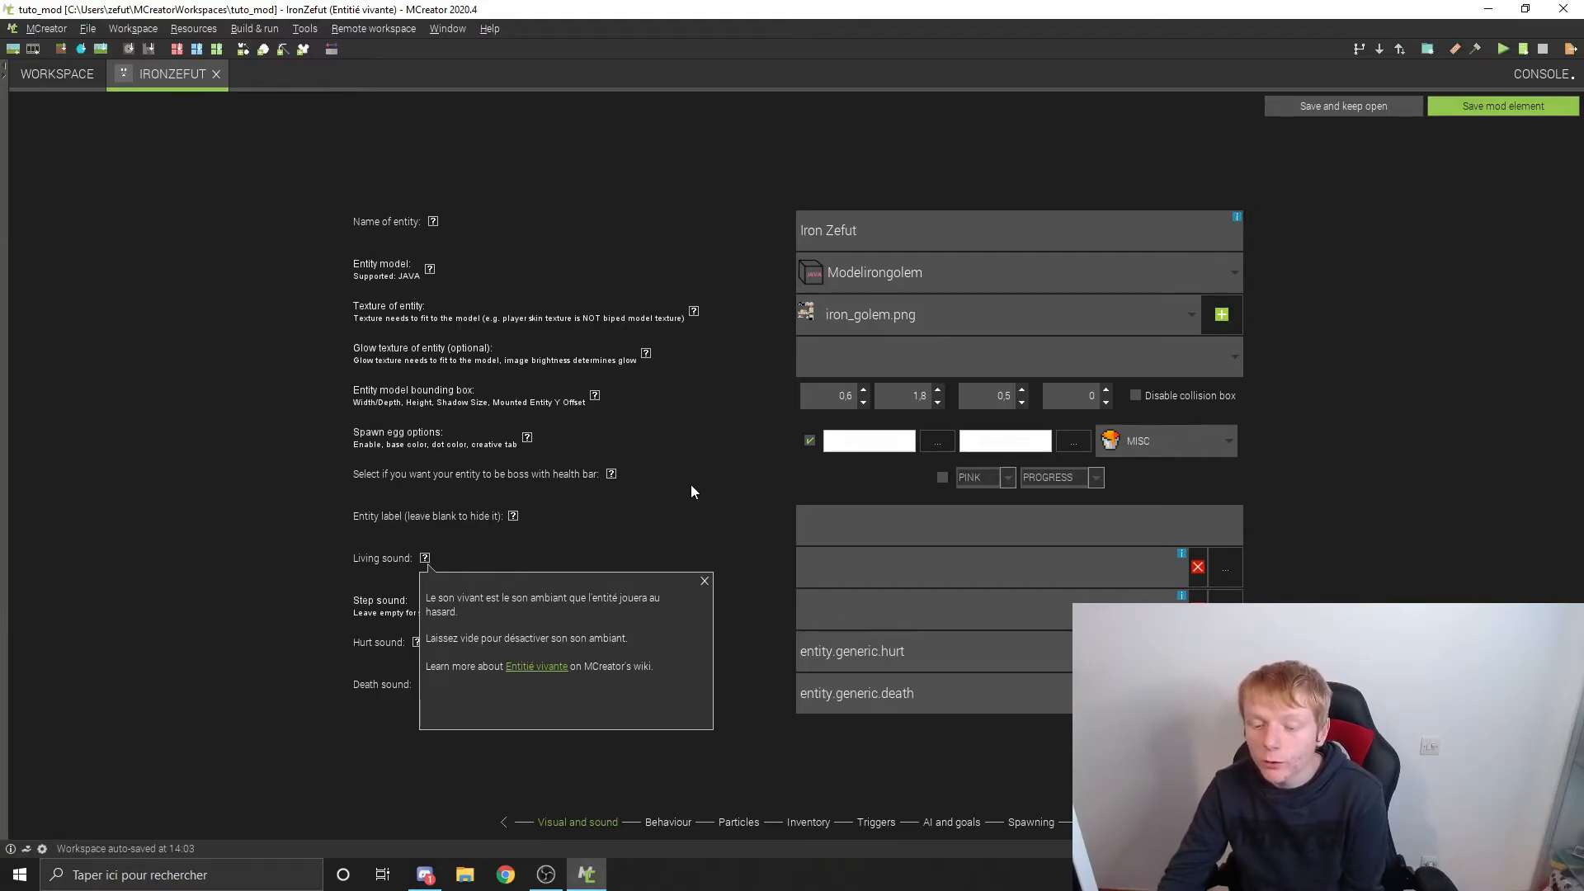
pyautogui.click(705, 581)
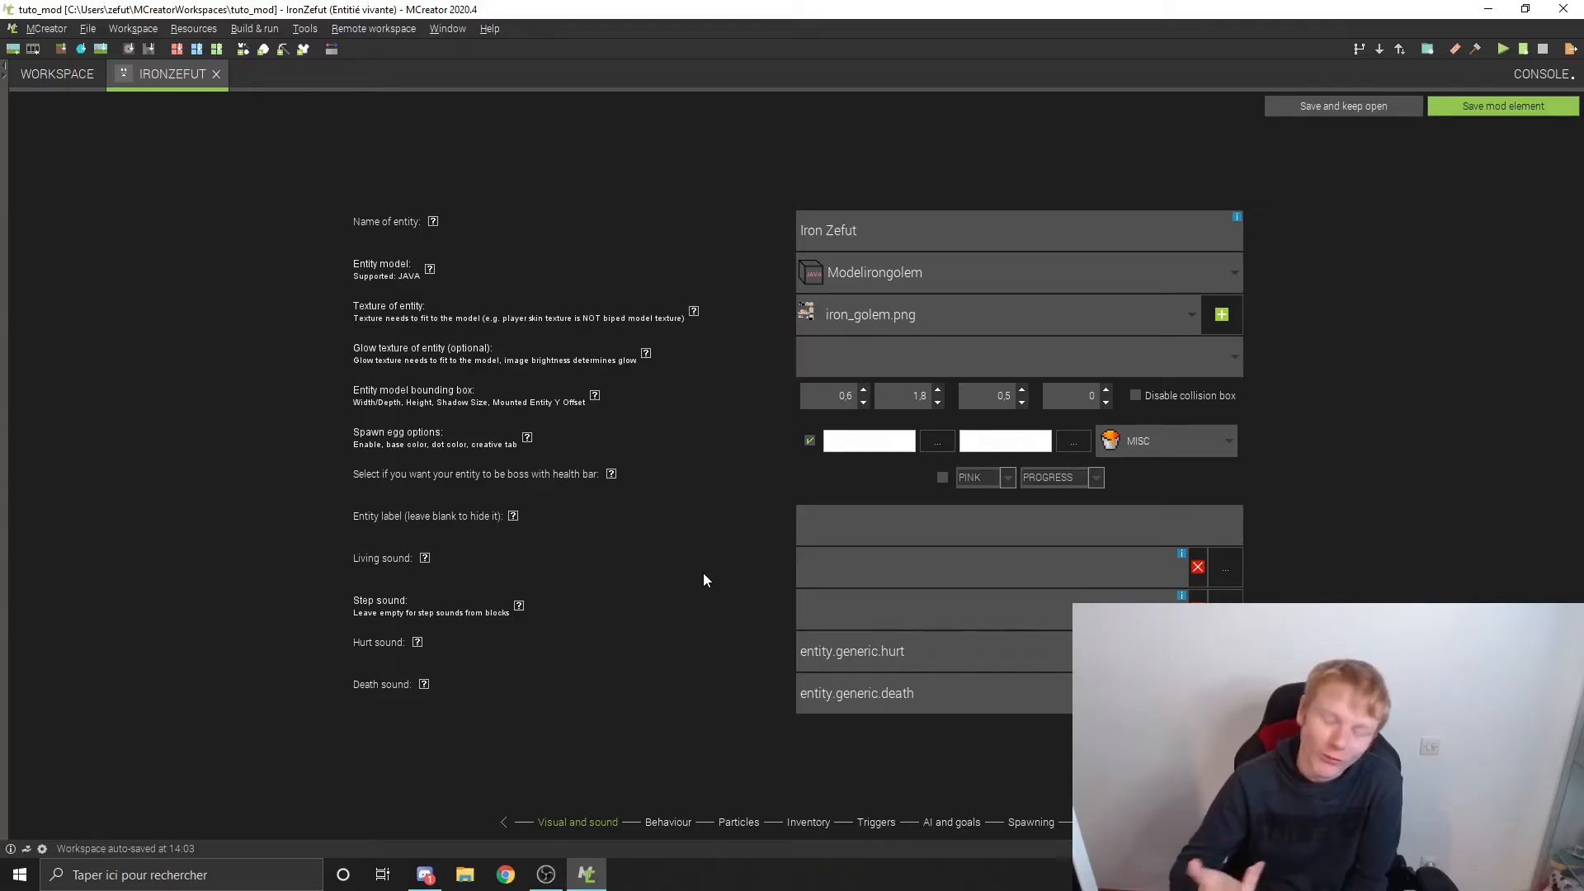
pyautogui.click(1227, 570)
pyautogui.scroll(-5, 843, 418)
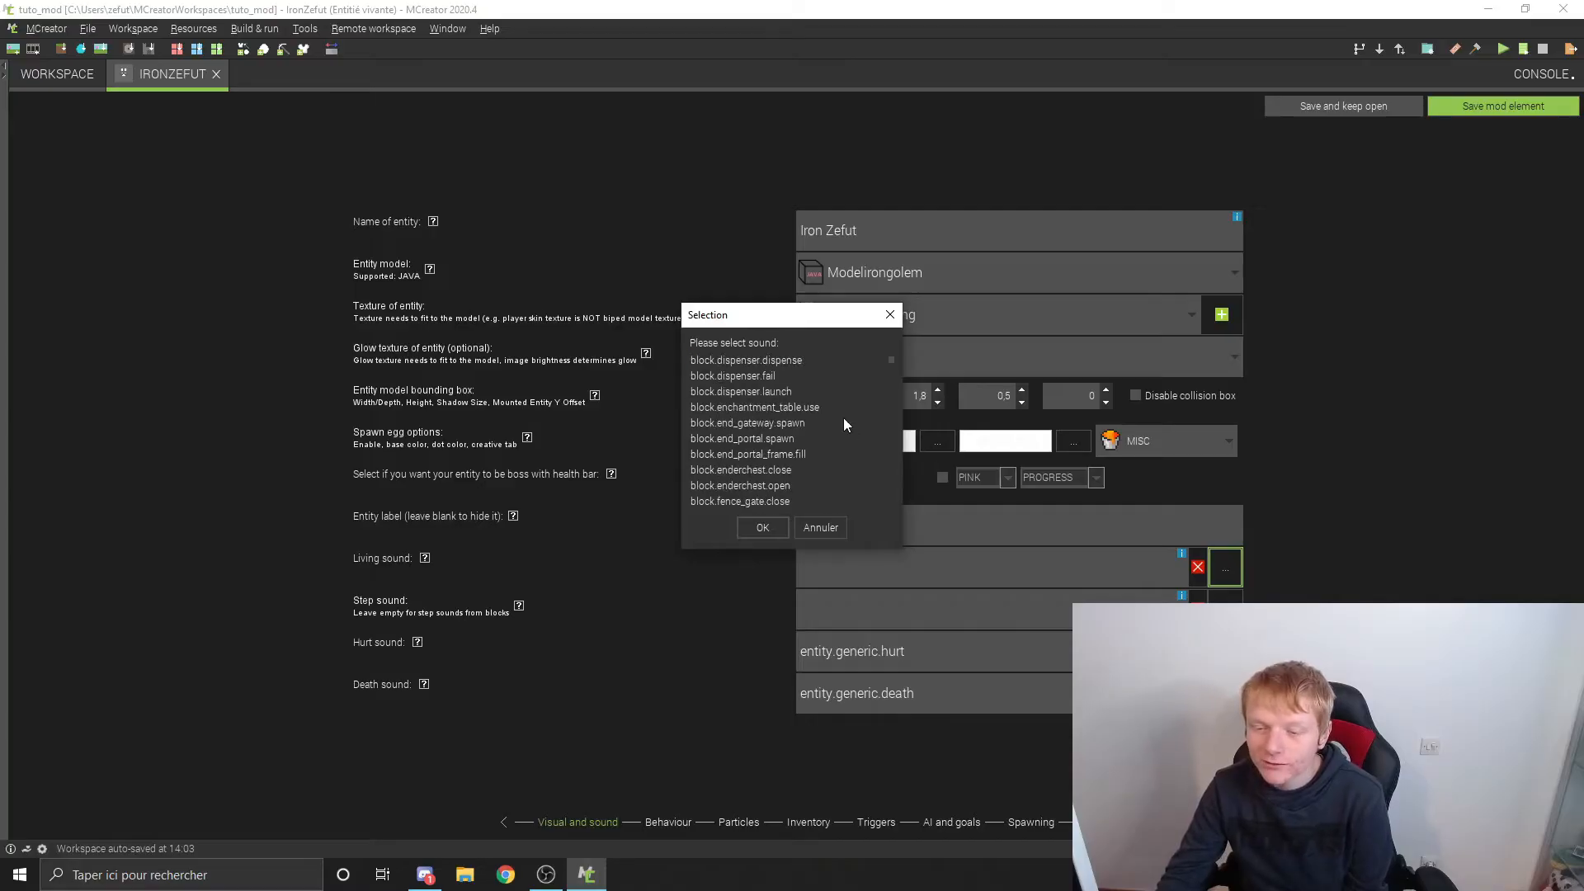
pyautogui.scroll(4, 803, 353)
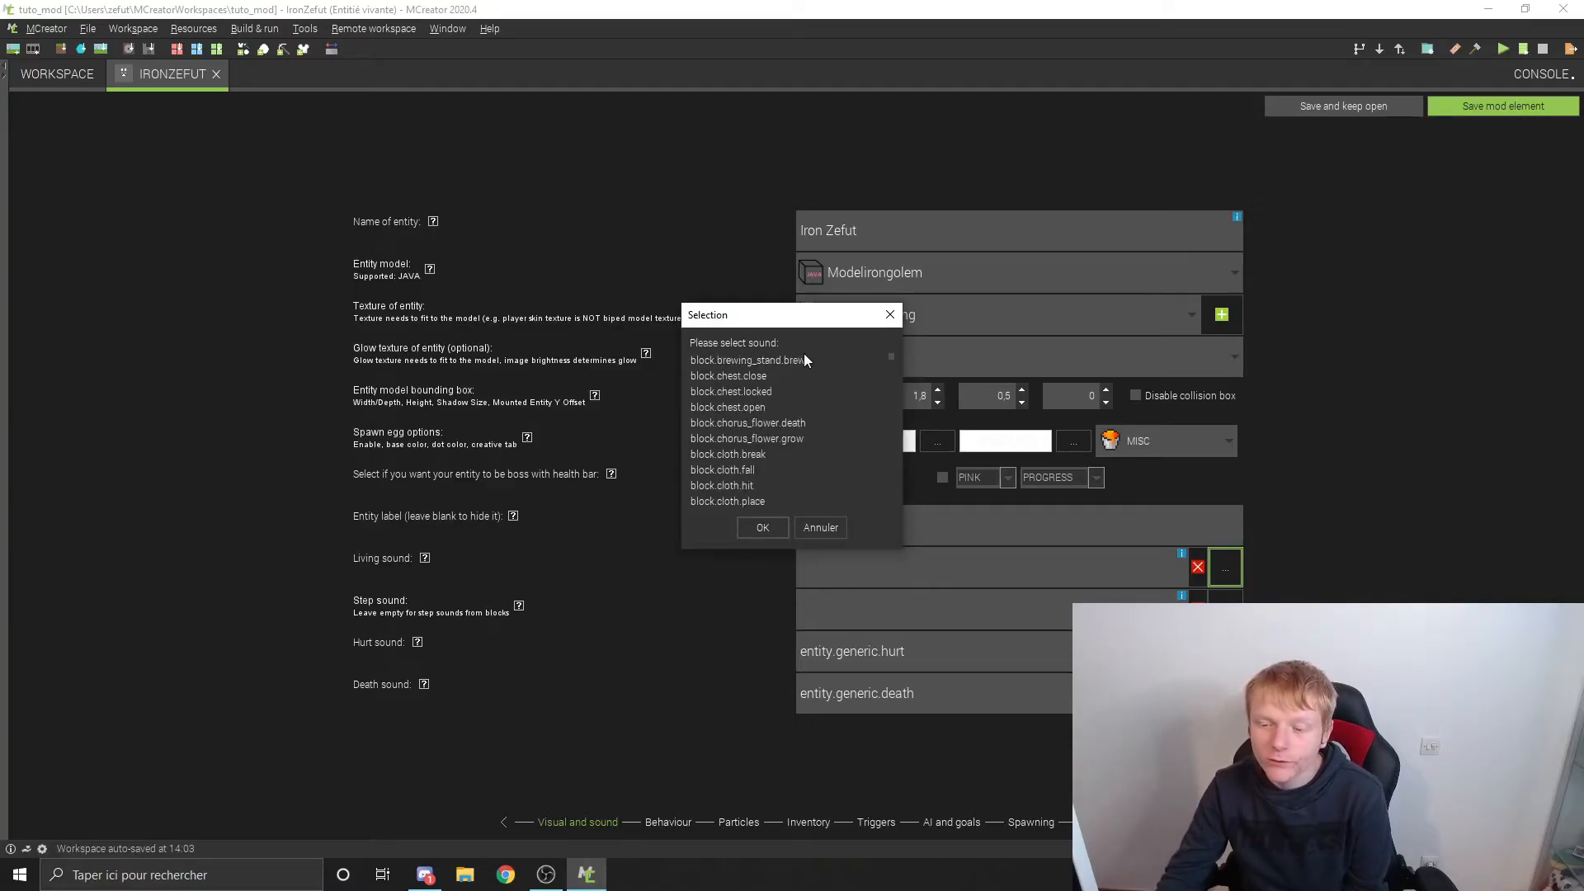
pyautogui.click(804, 354)
pyautogui.scroll(-20, 803, 353)
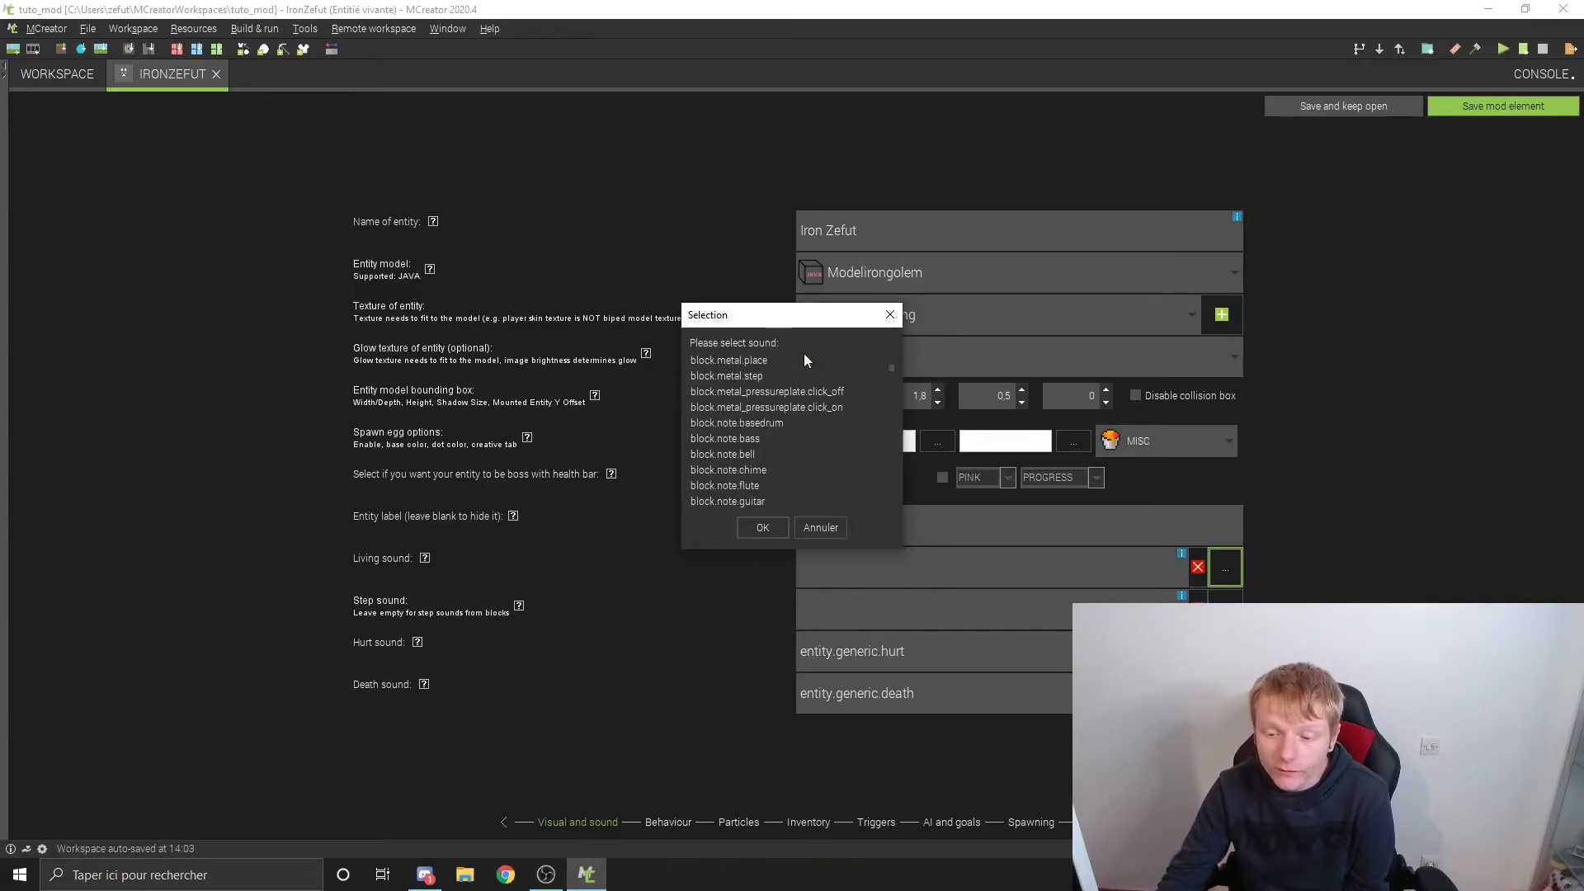
pyautogui.scroll(-20, 710, 420)
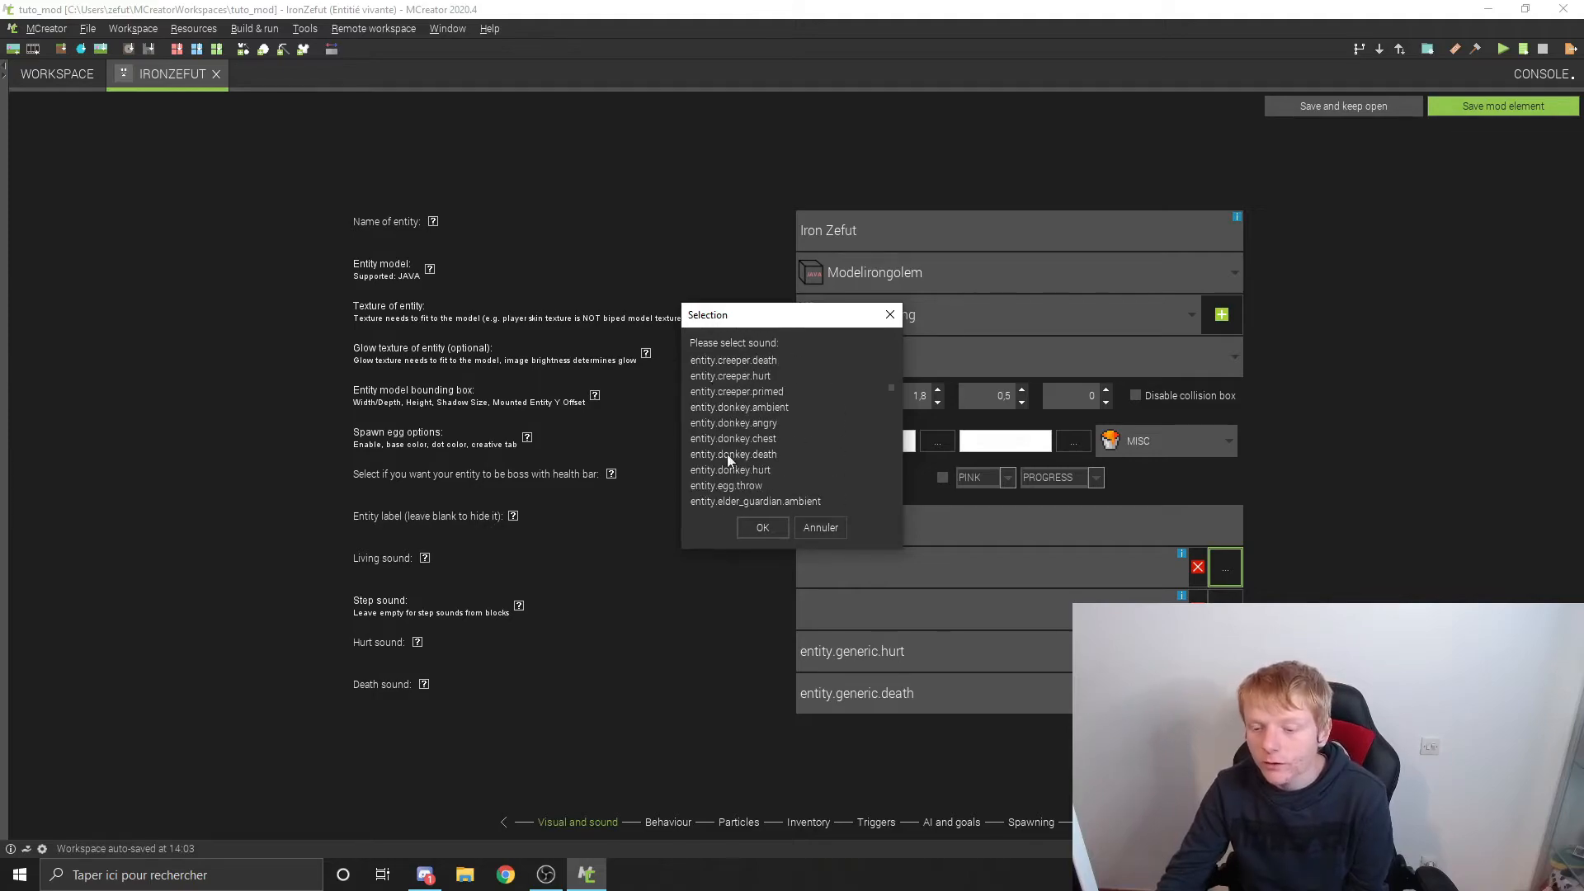
pyautogui.click(890, 314)
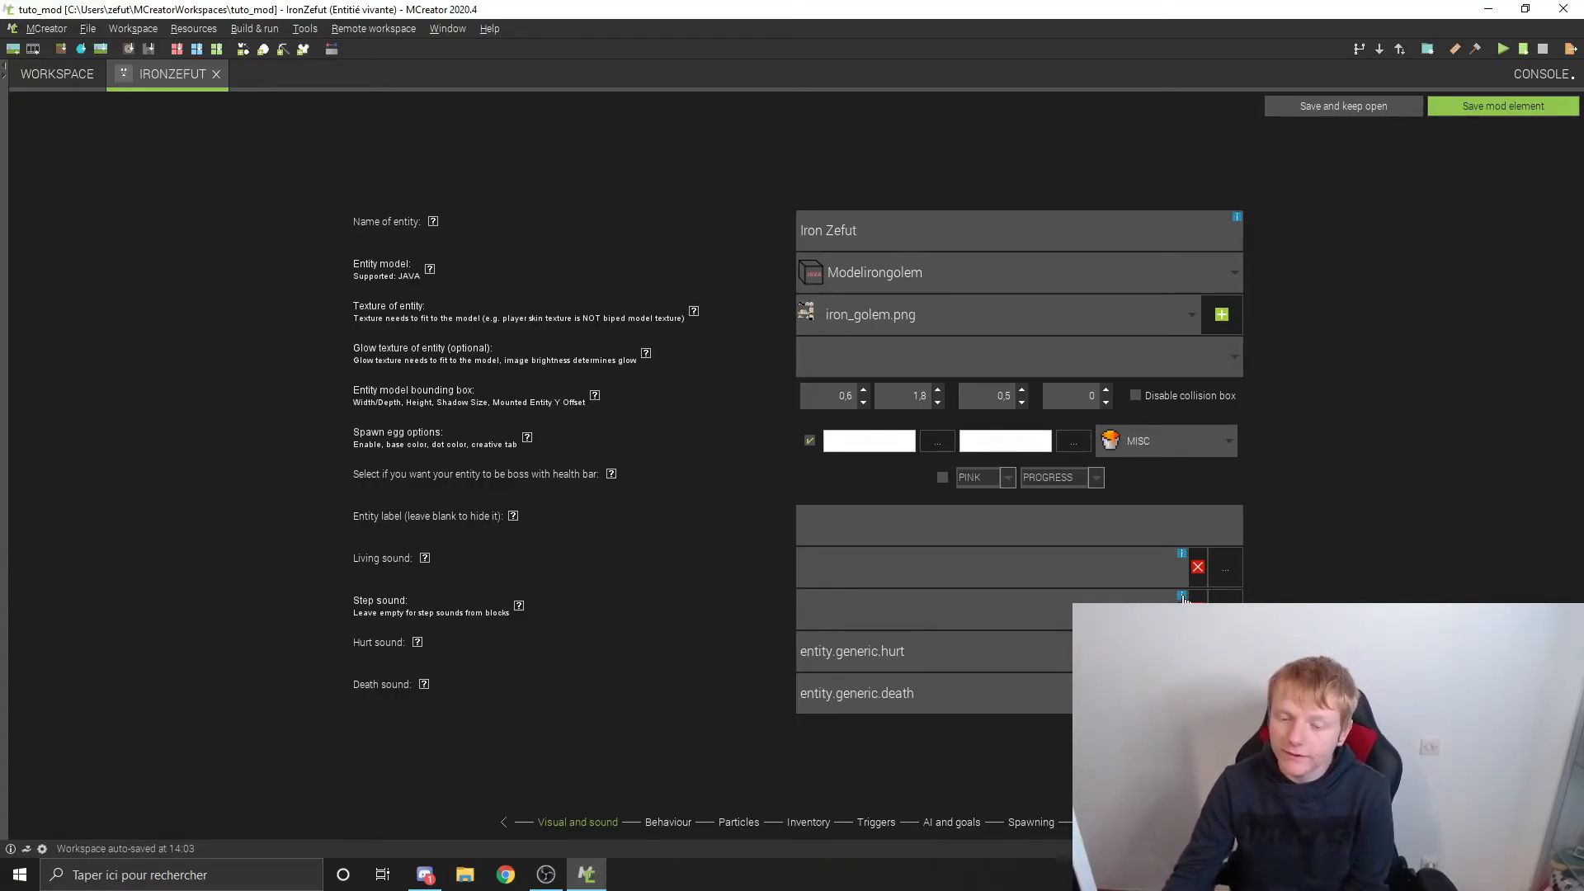
# Step: Set the entity's living sound to entity.cat.purr
pyautogui.click(1230, 568)
pyautogui.scroll(-10, 761, 410)
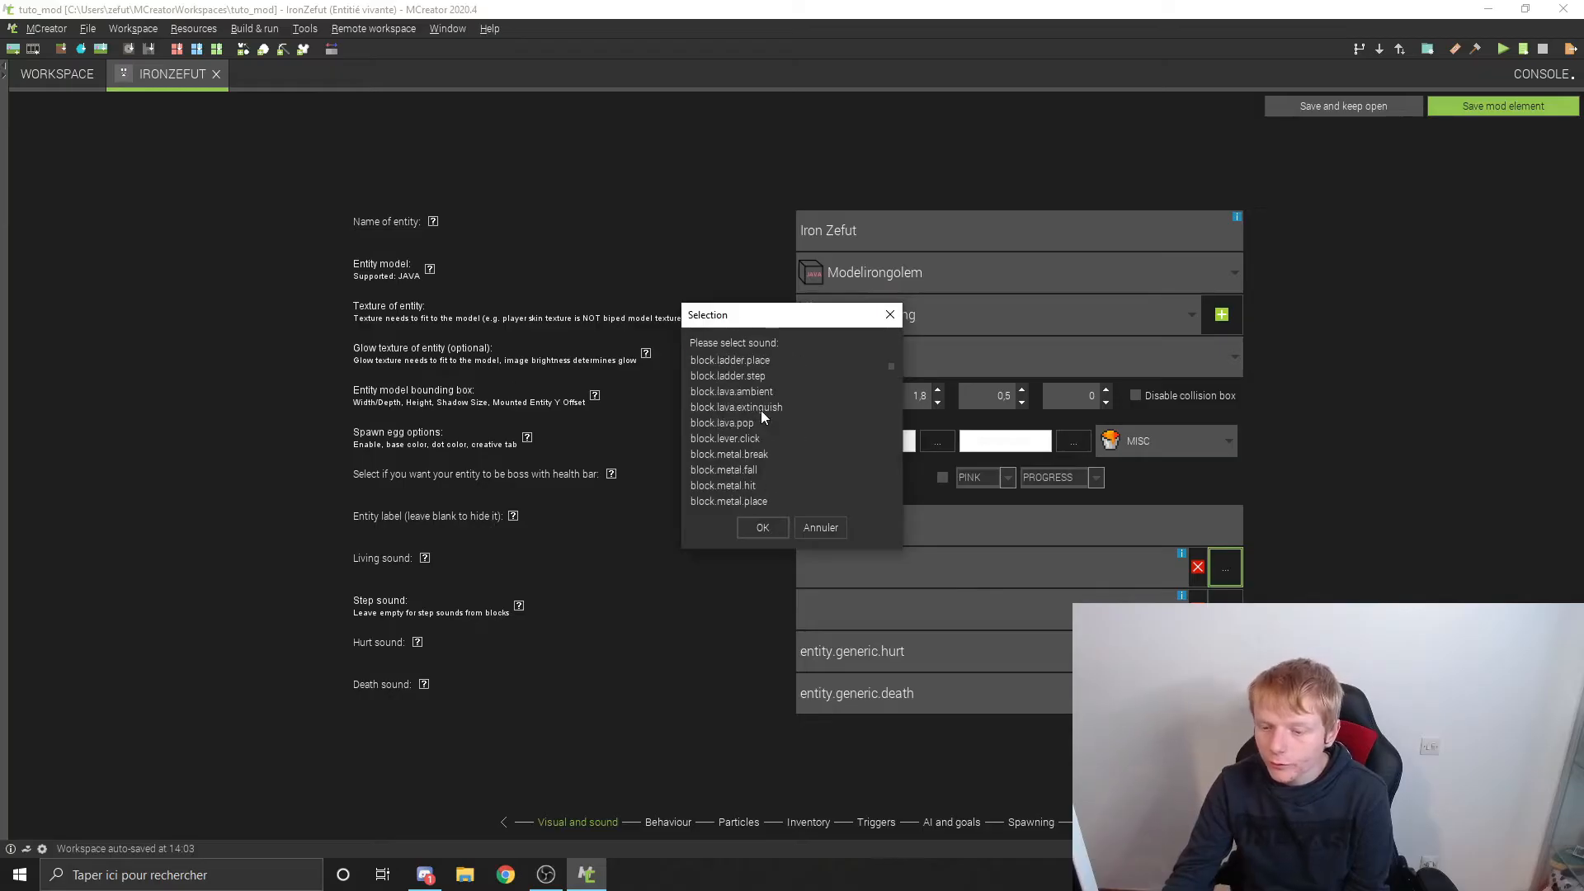
pyautogui.scroll(-20, 746, 387)
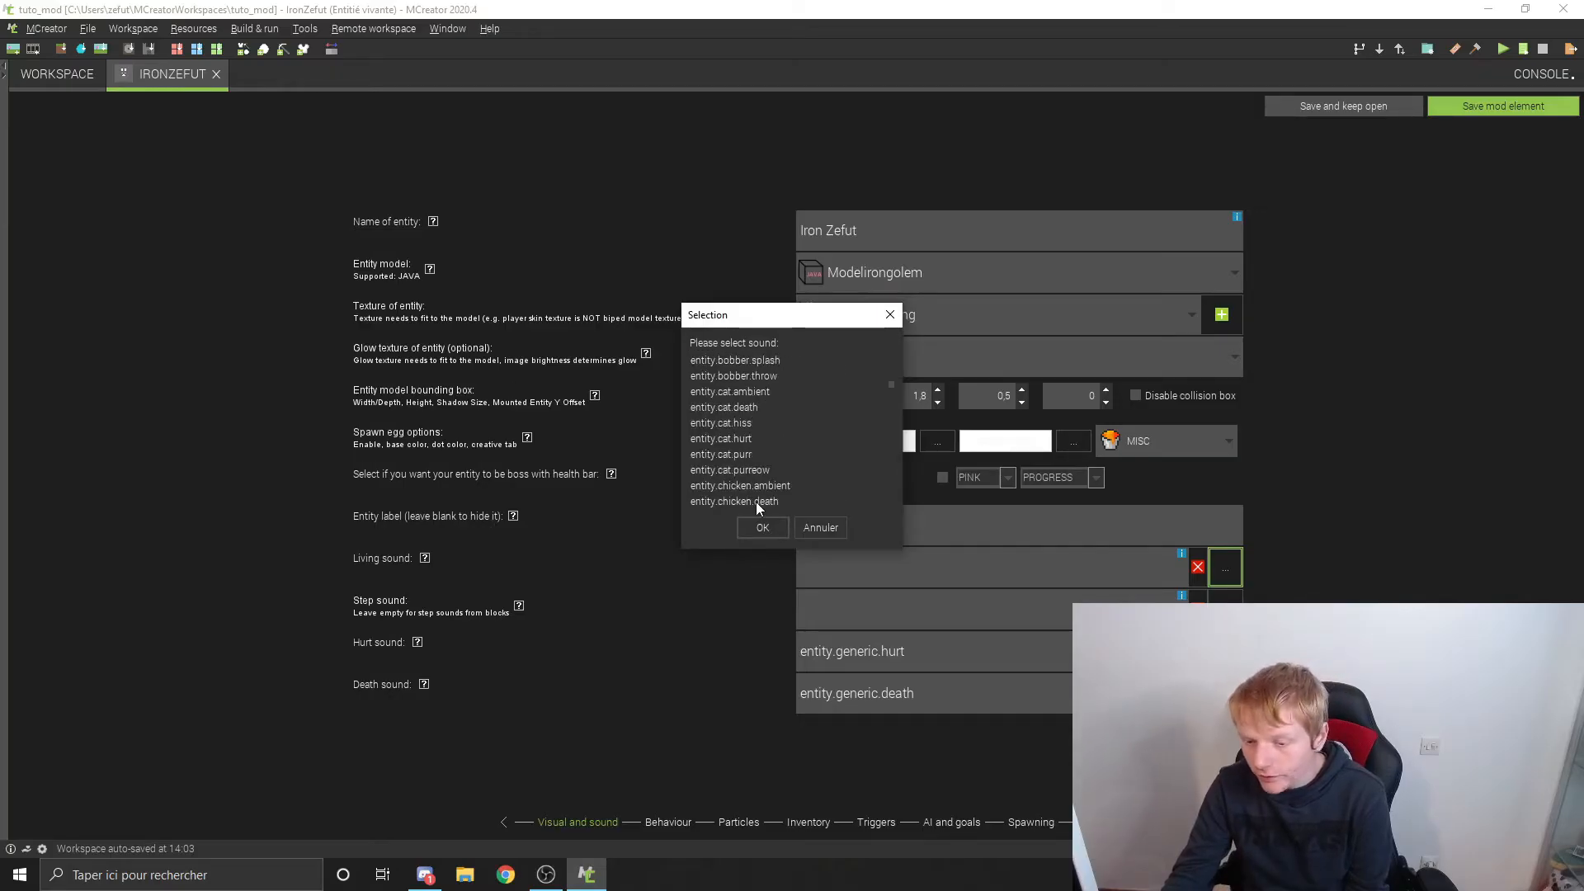
pyautogui.scroll(-2, 739, 434)
pyautogui.scroll(2, 746, 423)
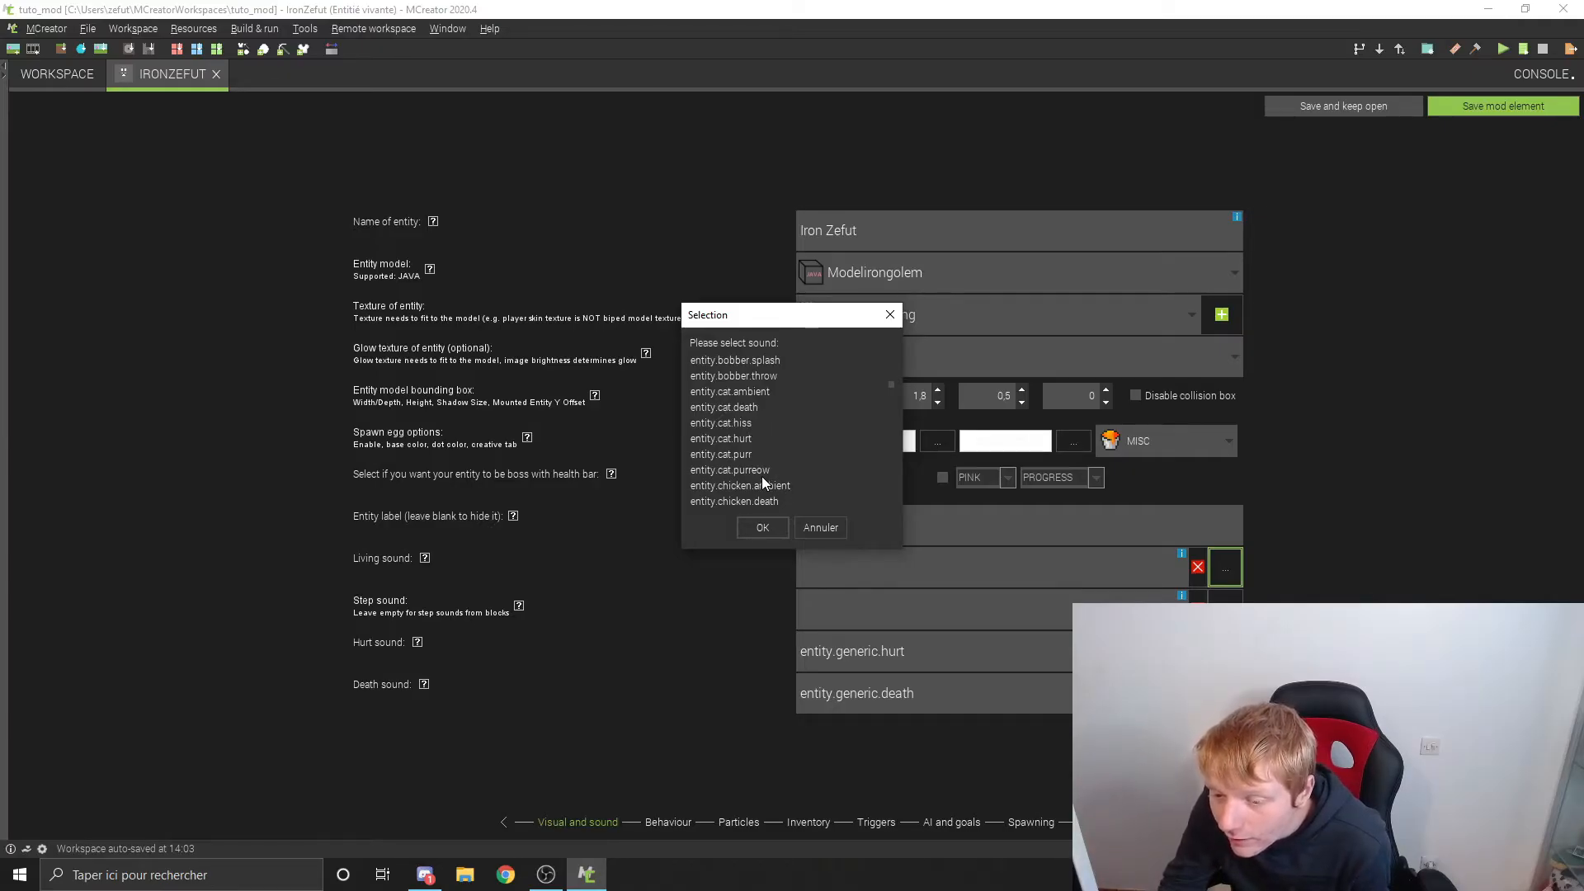
pyautogui.click(745, 452)
pyautogui.click(763, 527)
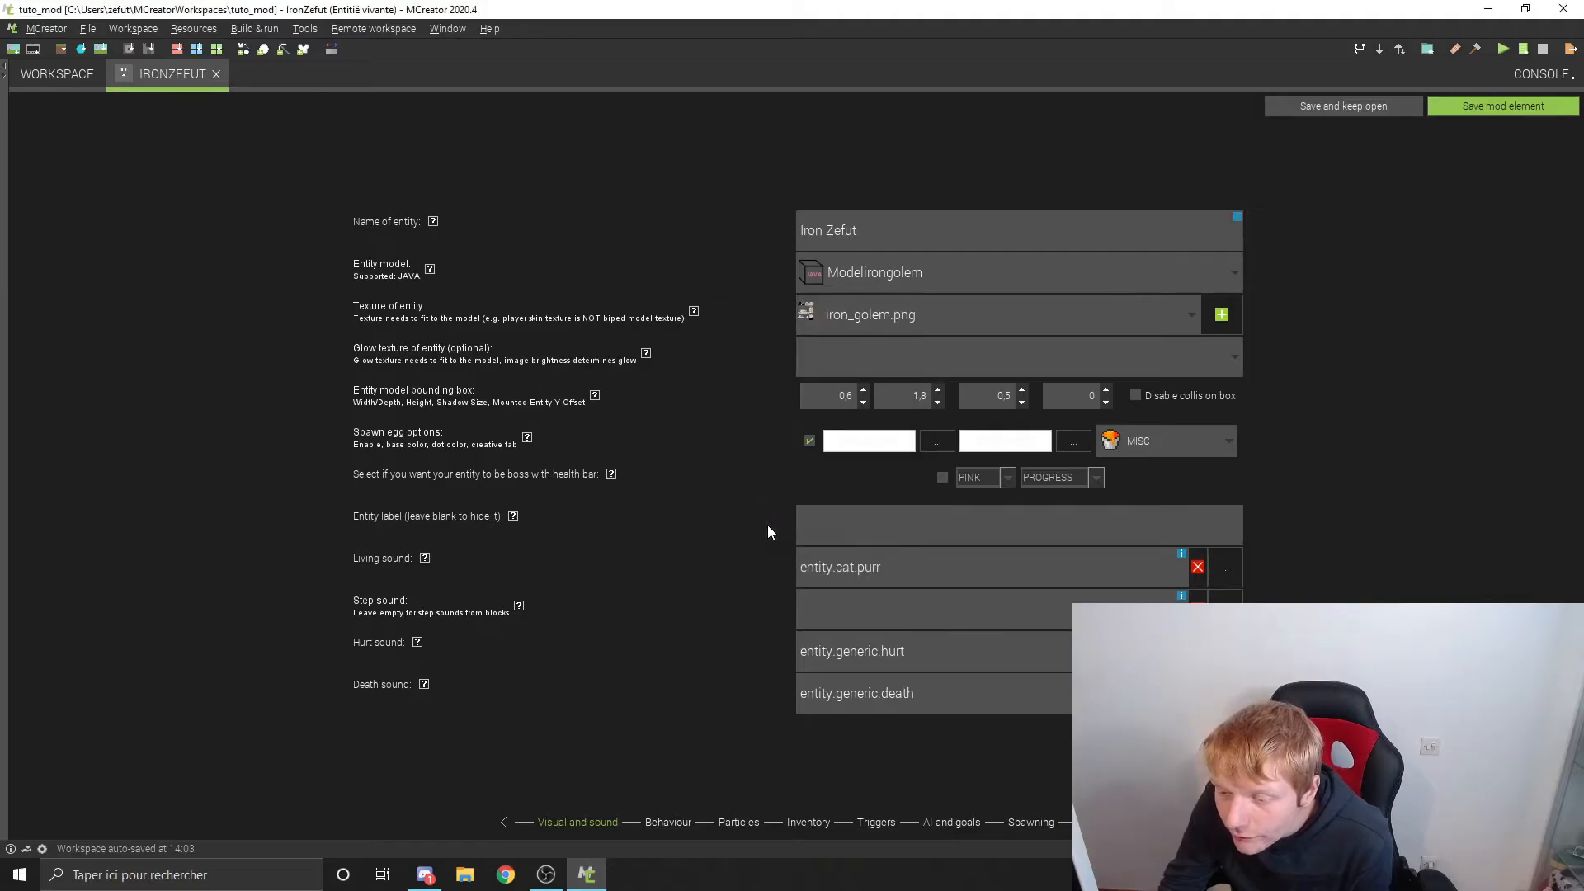
# Step: Set the entity's step sound to entity.cow.step
pyautogui.click(1225, 597)
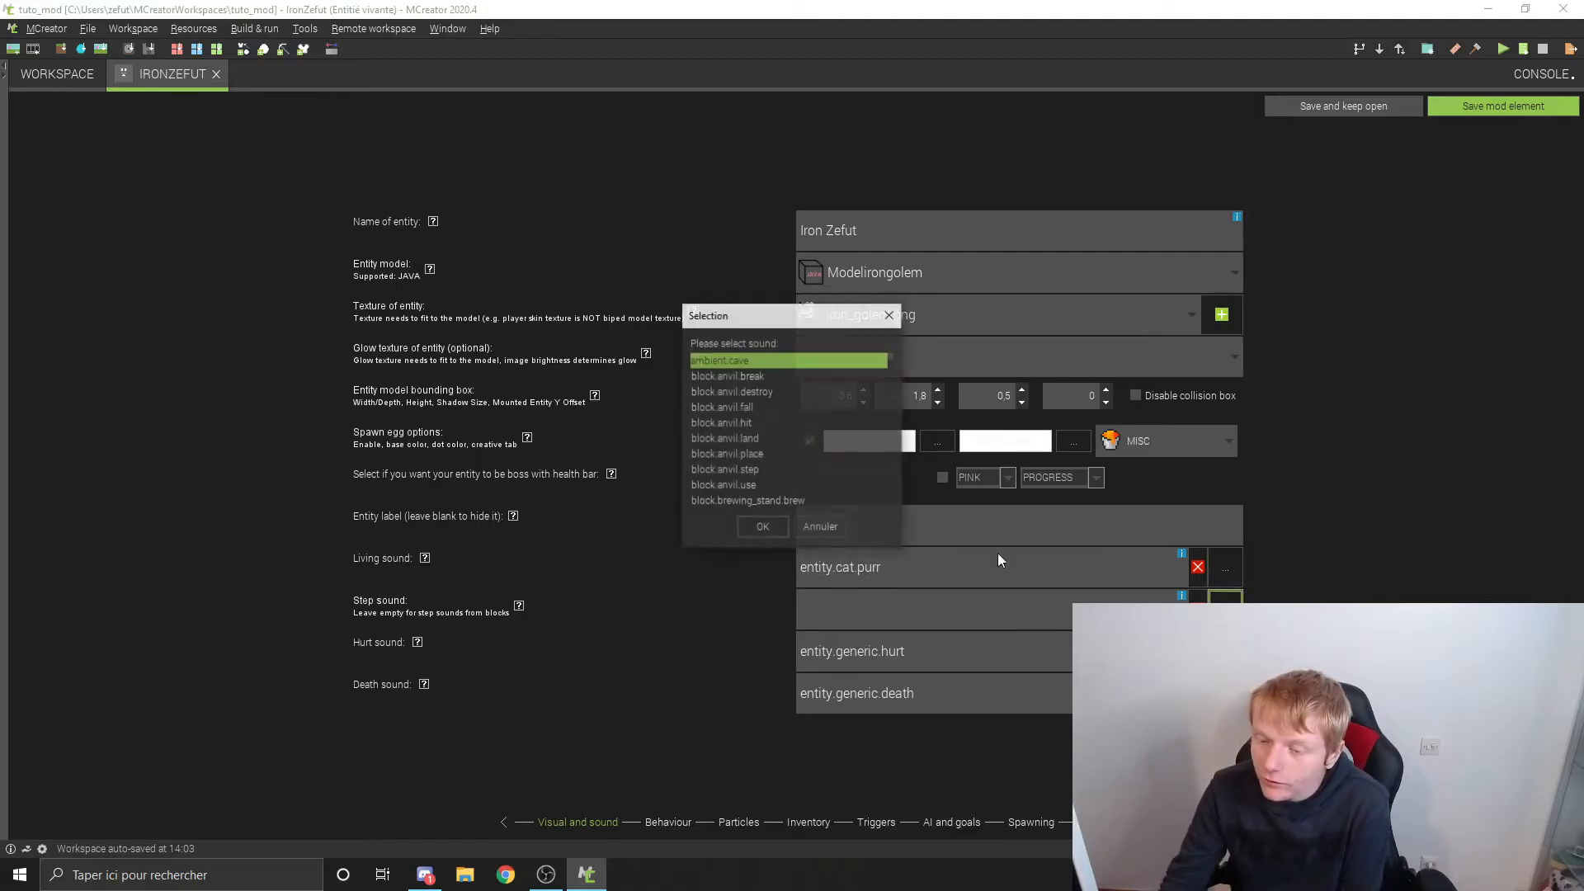
pyautogui.scroll(-10, 734, 414)
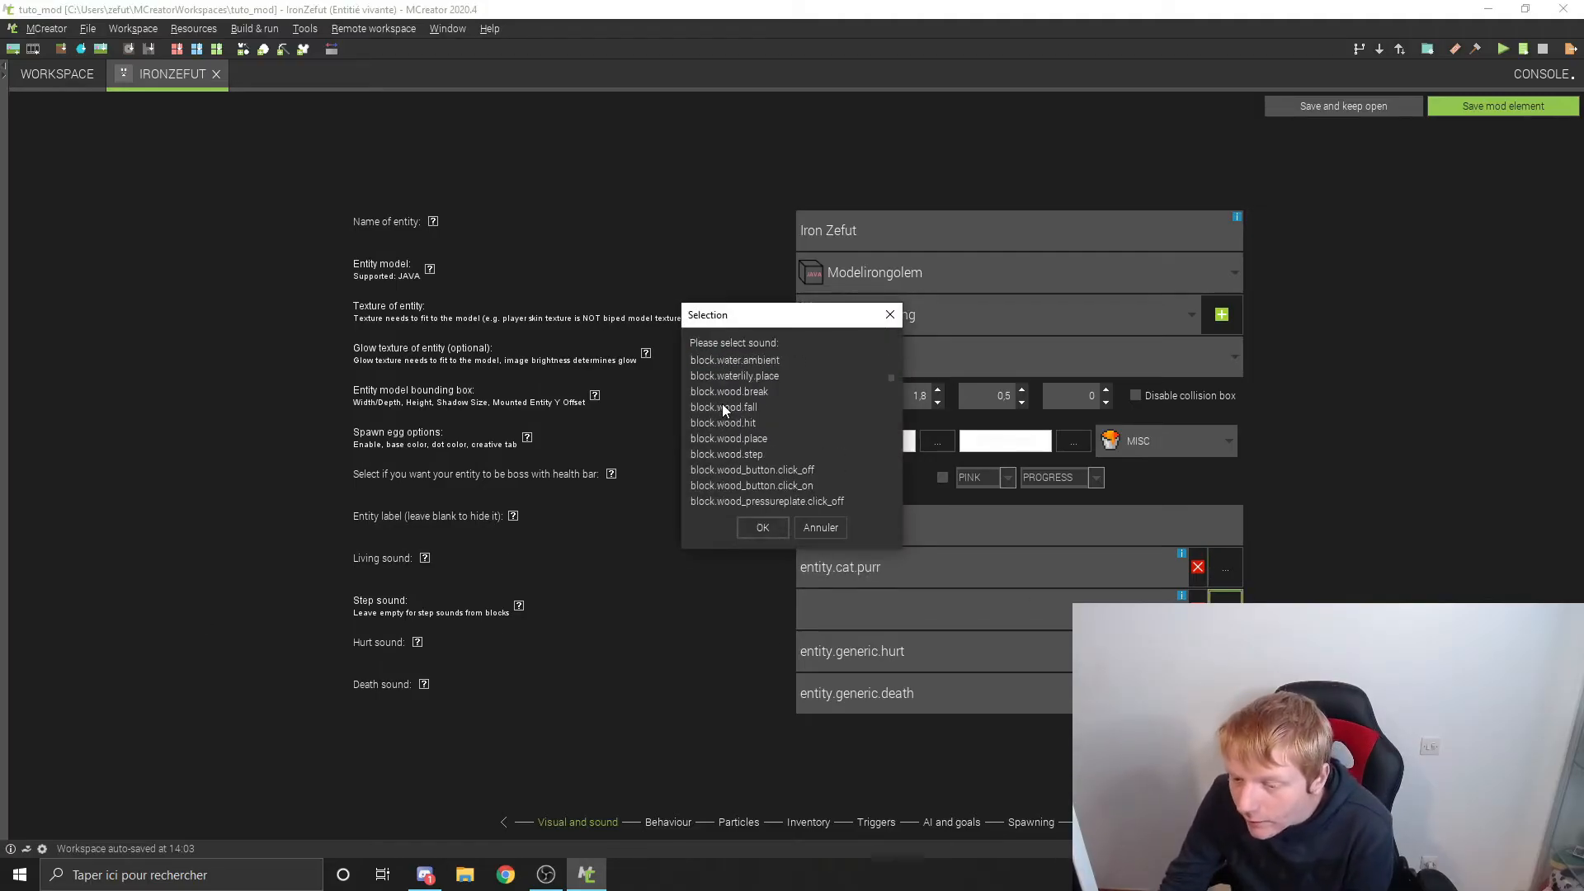
pyautogui.scroll(-5, 721, 403)
pyautogui.scroll(-3, 740, 413)
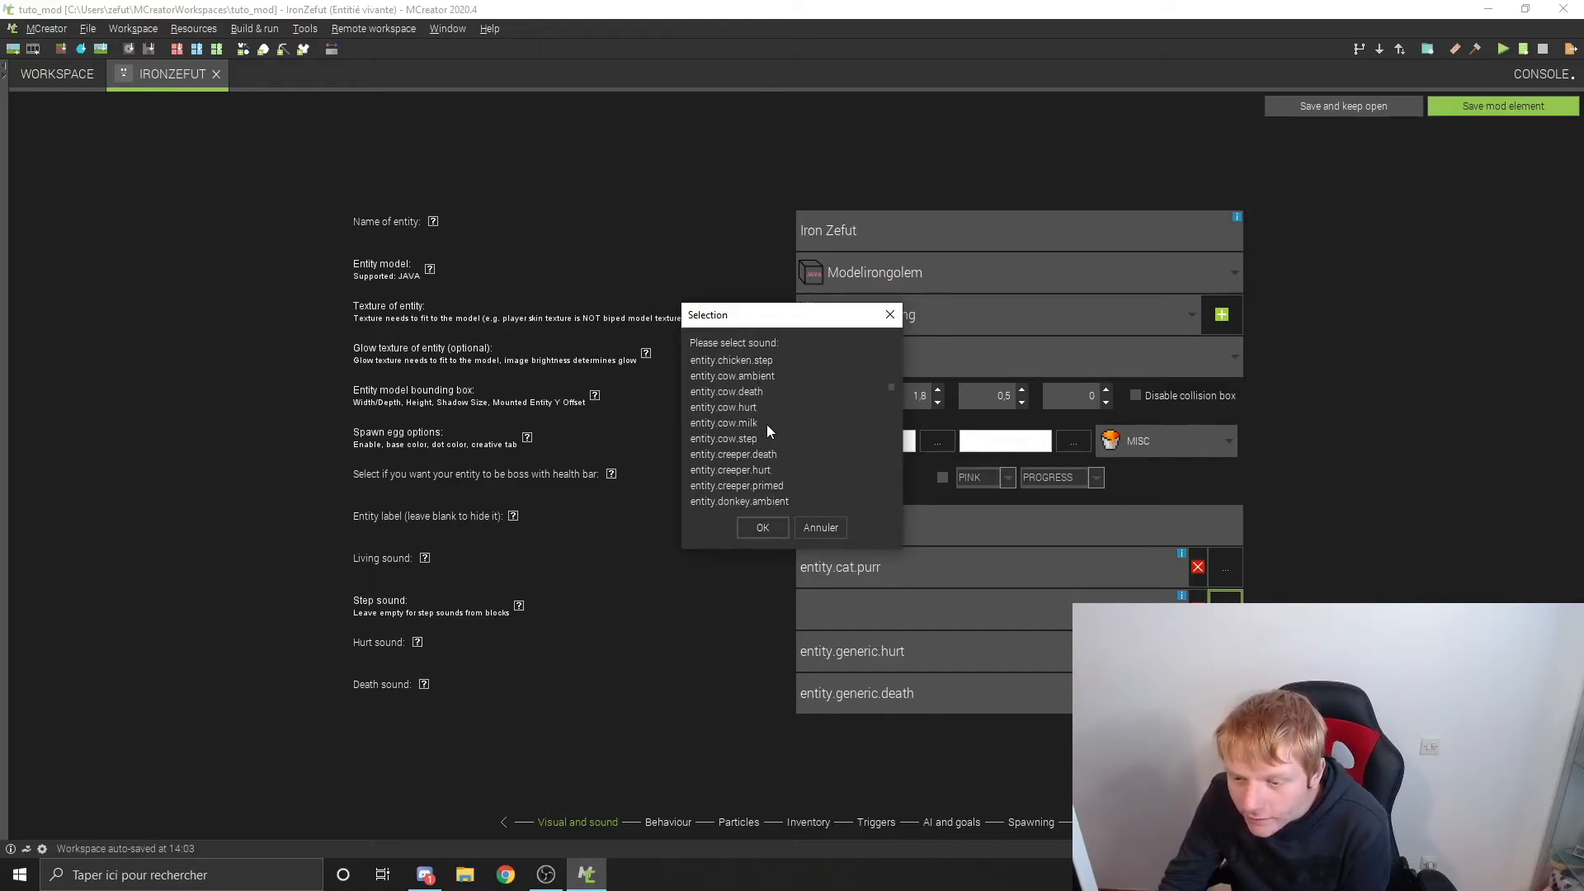
pyautogui.click(746, 438)
pyautogui.click(762, 528)
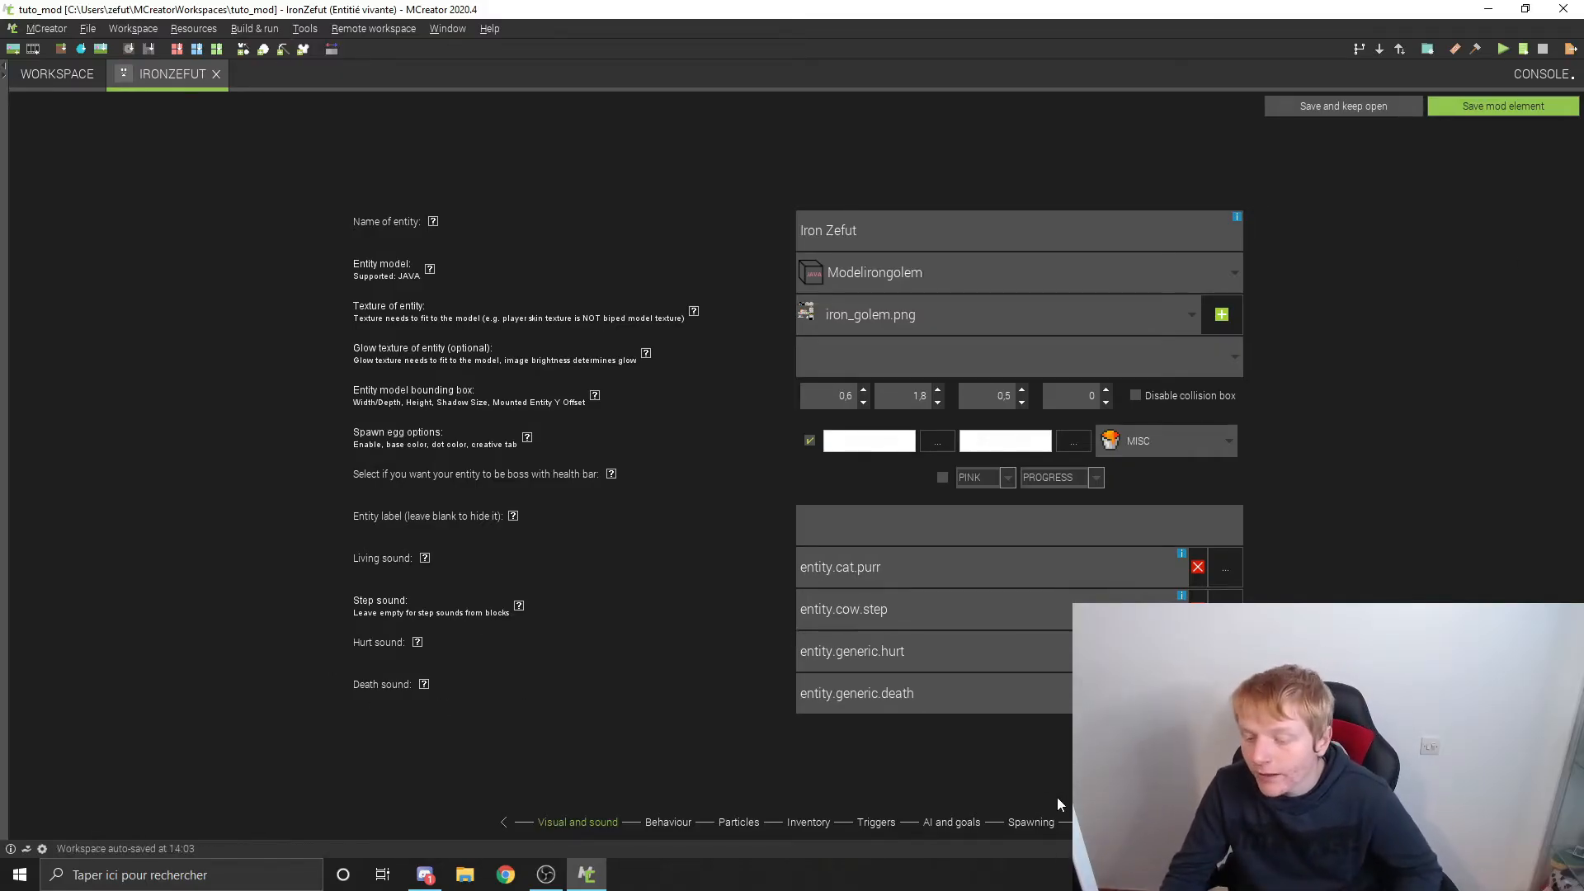
# Step: Go to the entity's behaviour settings and read the help for the behavioural characteristics
pyautogui.click(1087, 822)
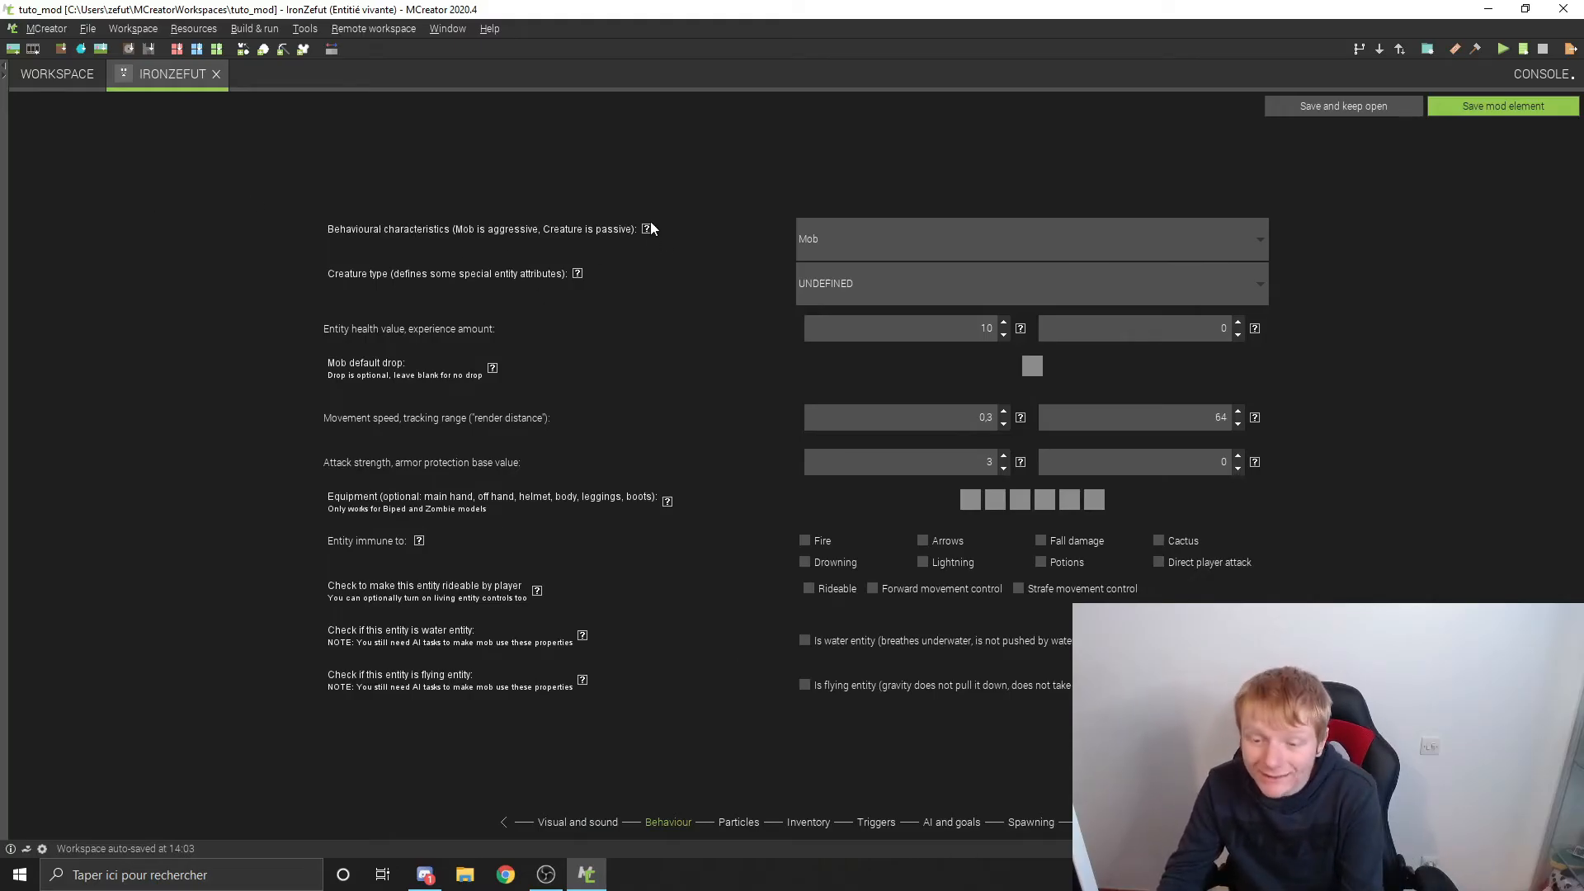
pyautogui.moveTo(648, 228)
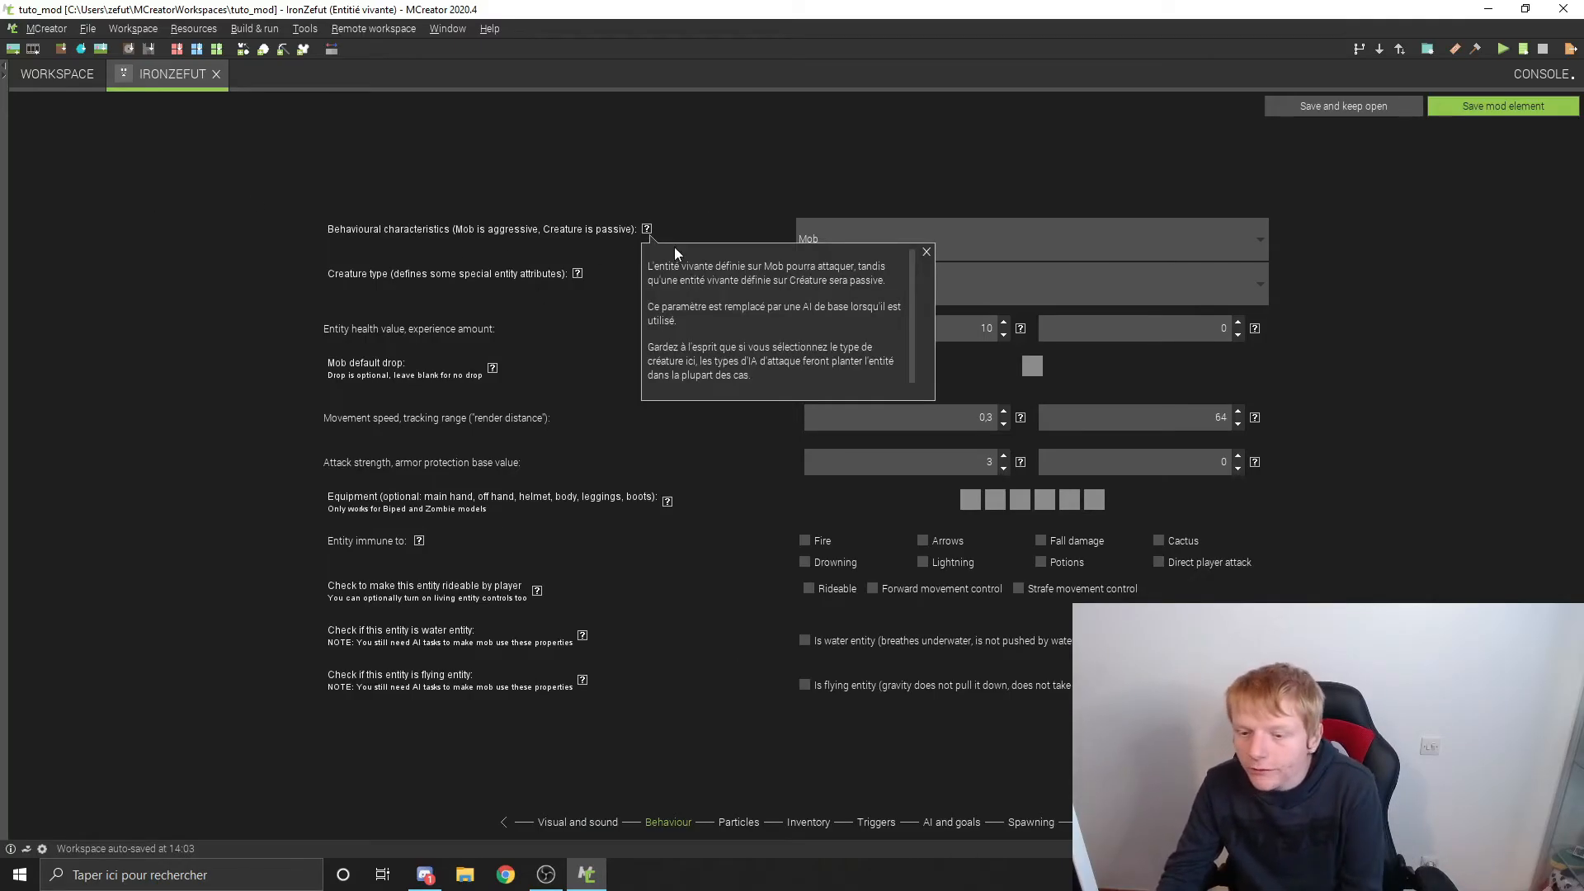
pyautogui.click(928, 251)
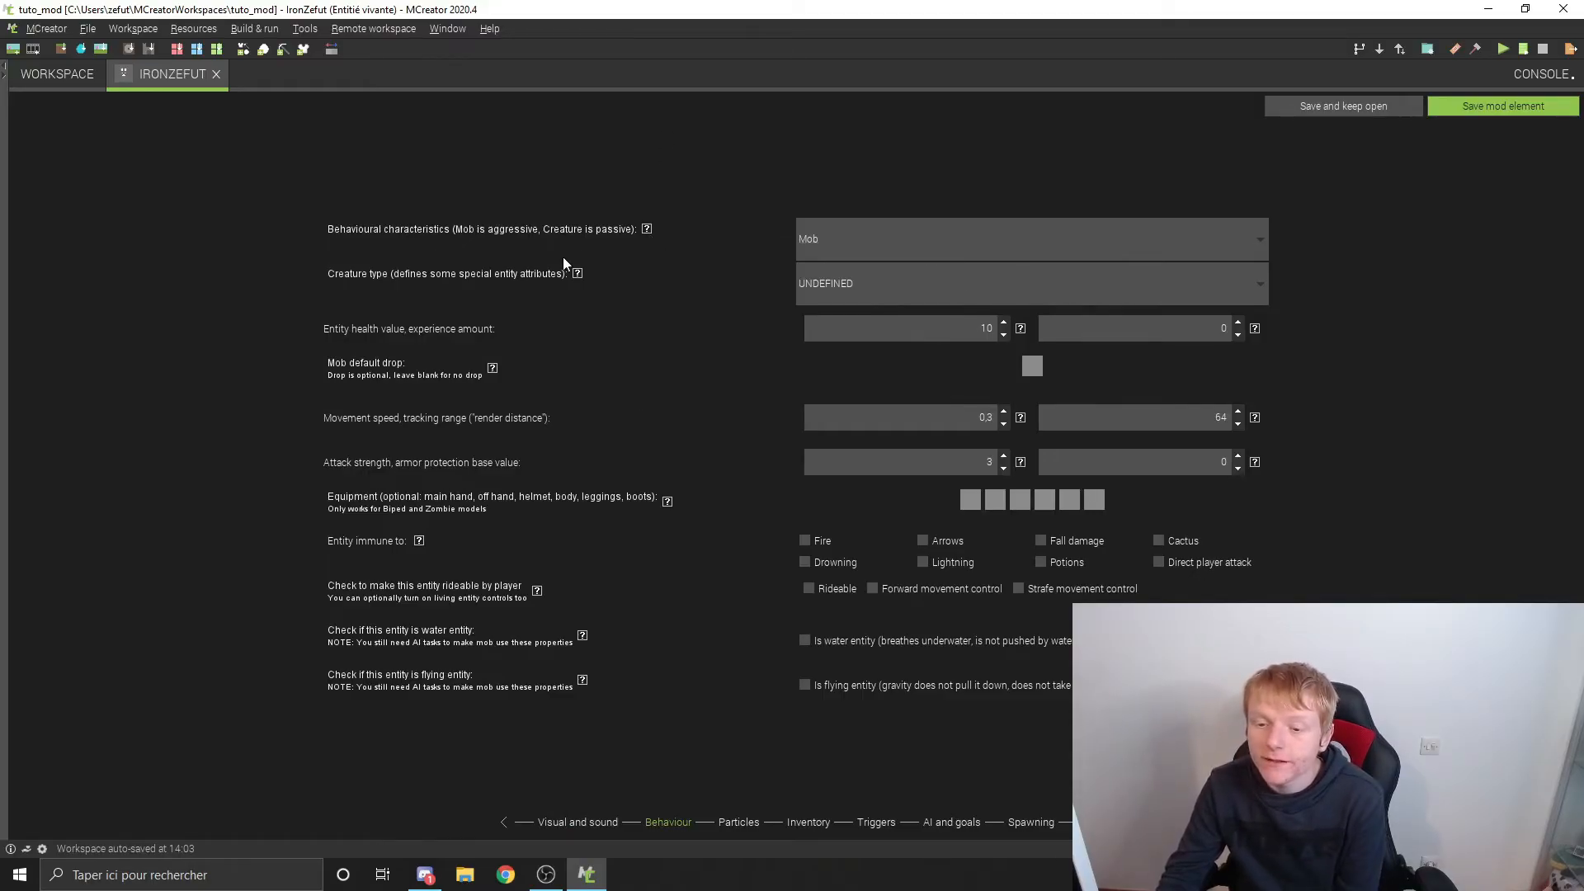
# Step: Try the Creature option for the behavioural characteristics and switch the entity back to Mob
pyautogui.click(971, 237)
pyautogui.click(845, 280)
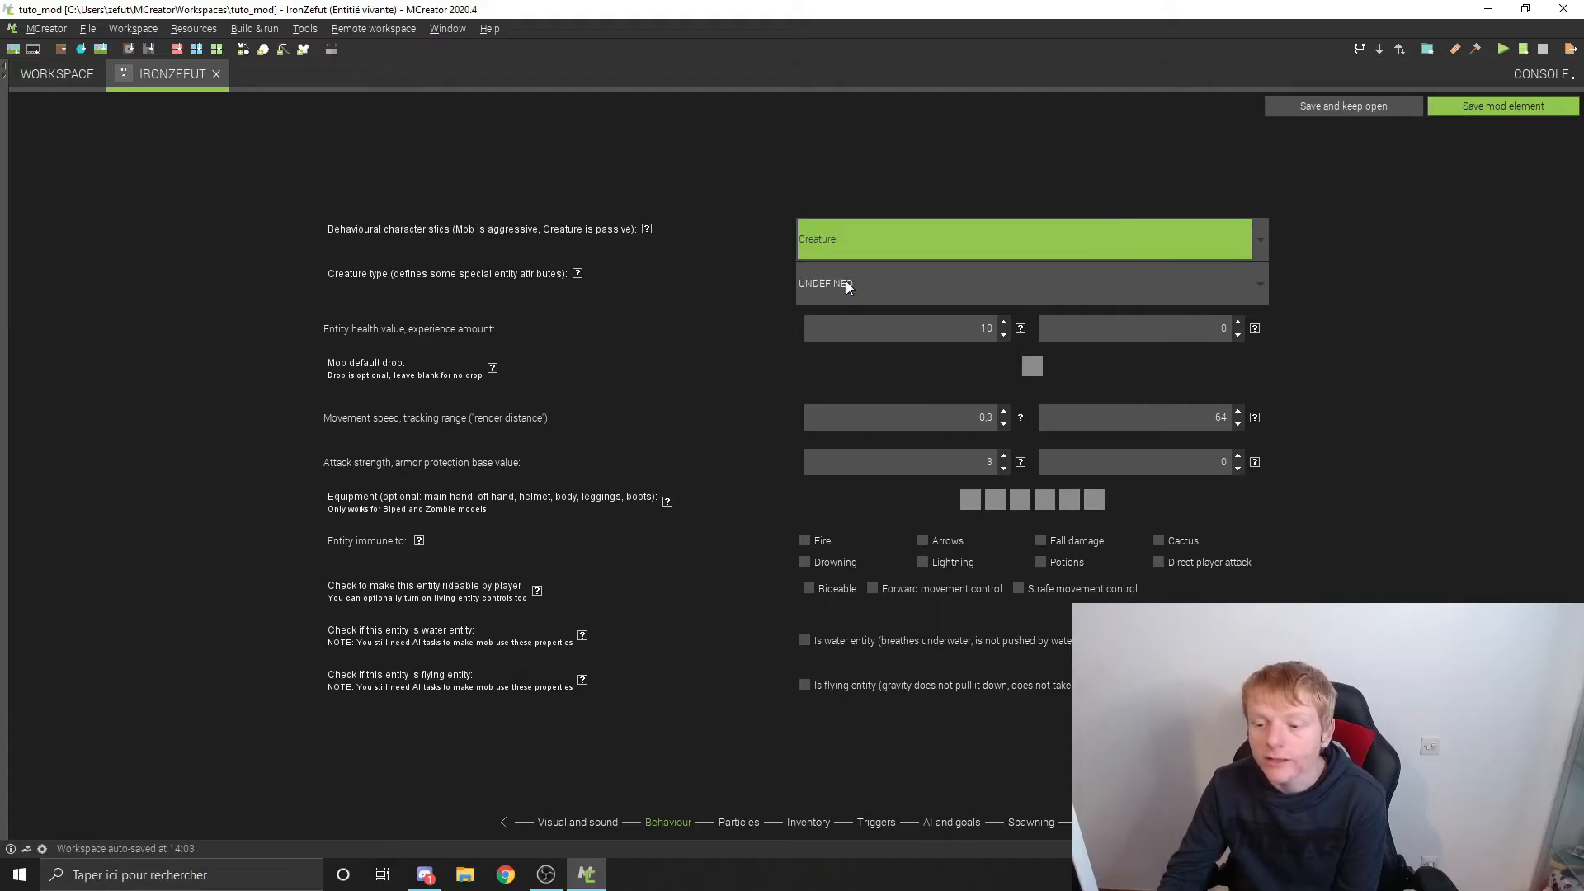
pyautogui.click(935, 237)
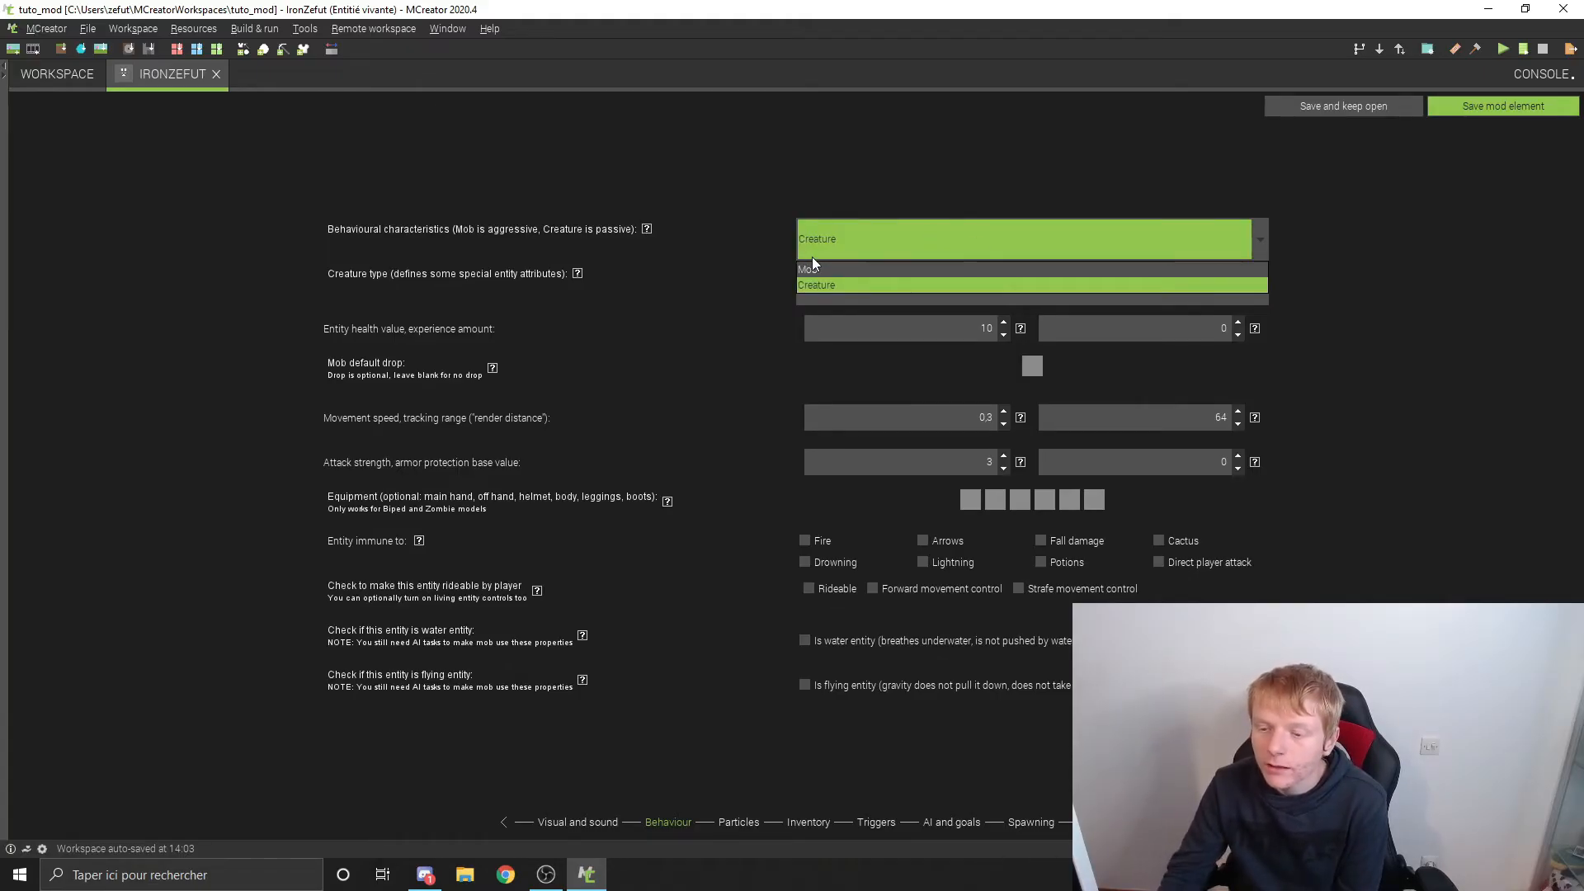
pyautogui.click(821, 270)
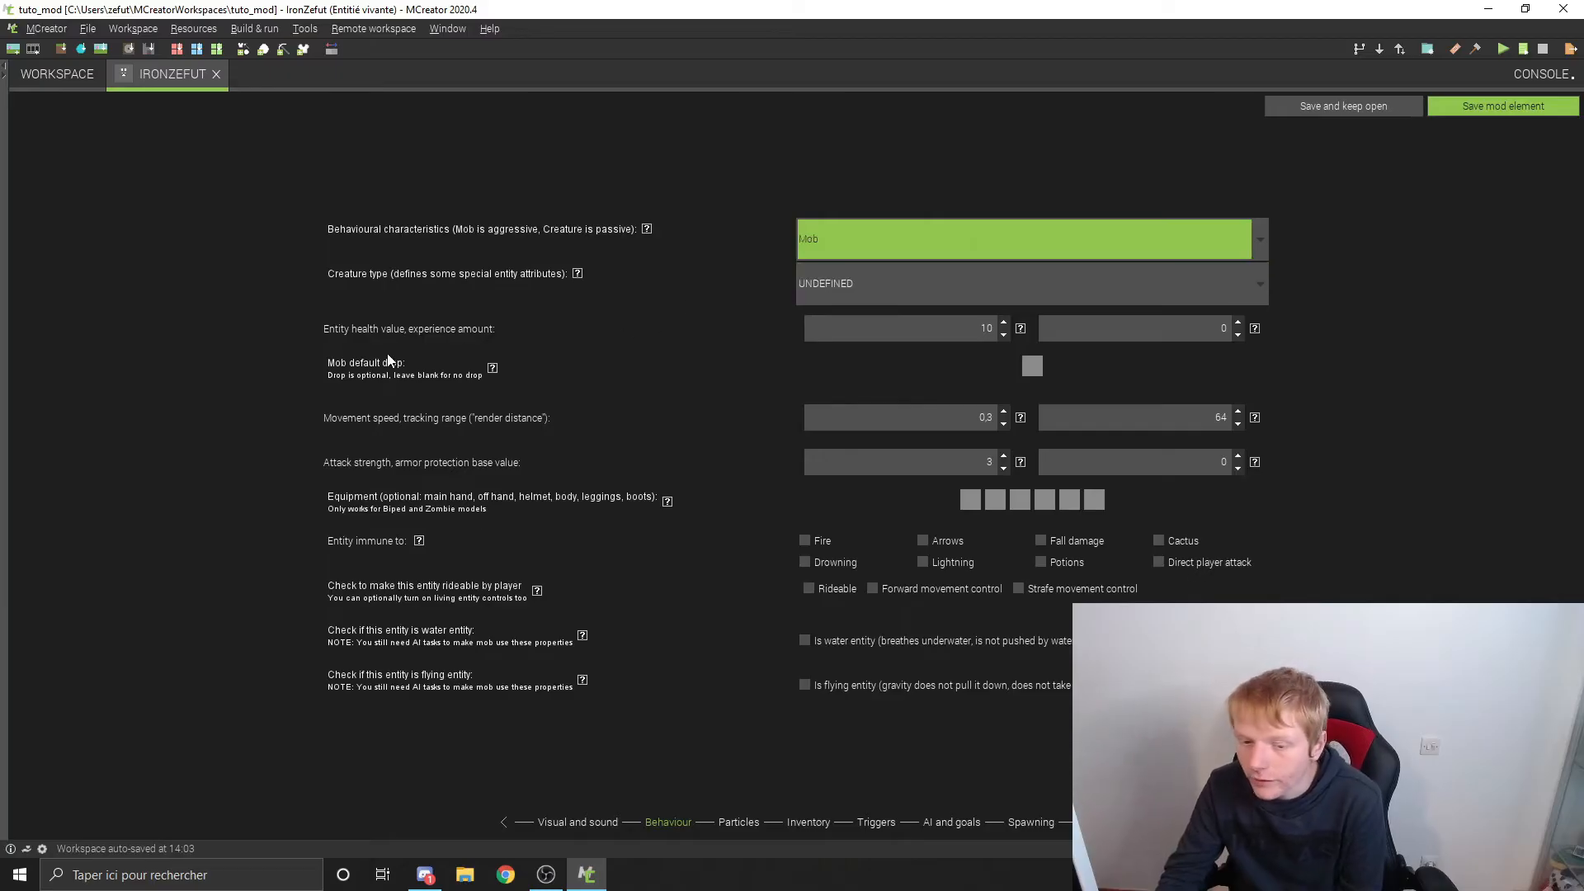
# Step: Read the help for the creature type and browse the available types without changing the selection
pyautogui.click(576, 280)
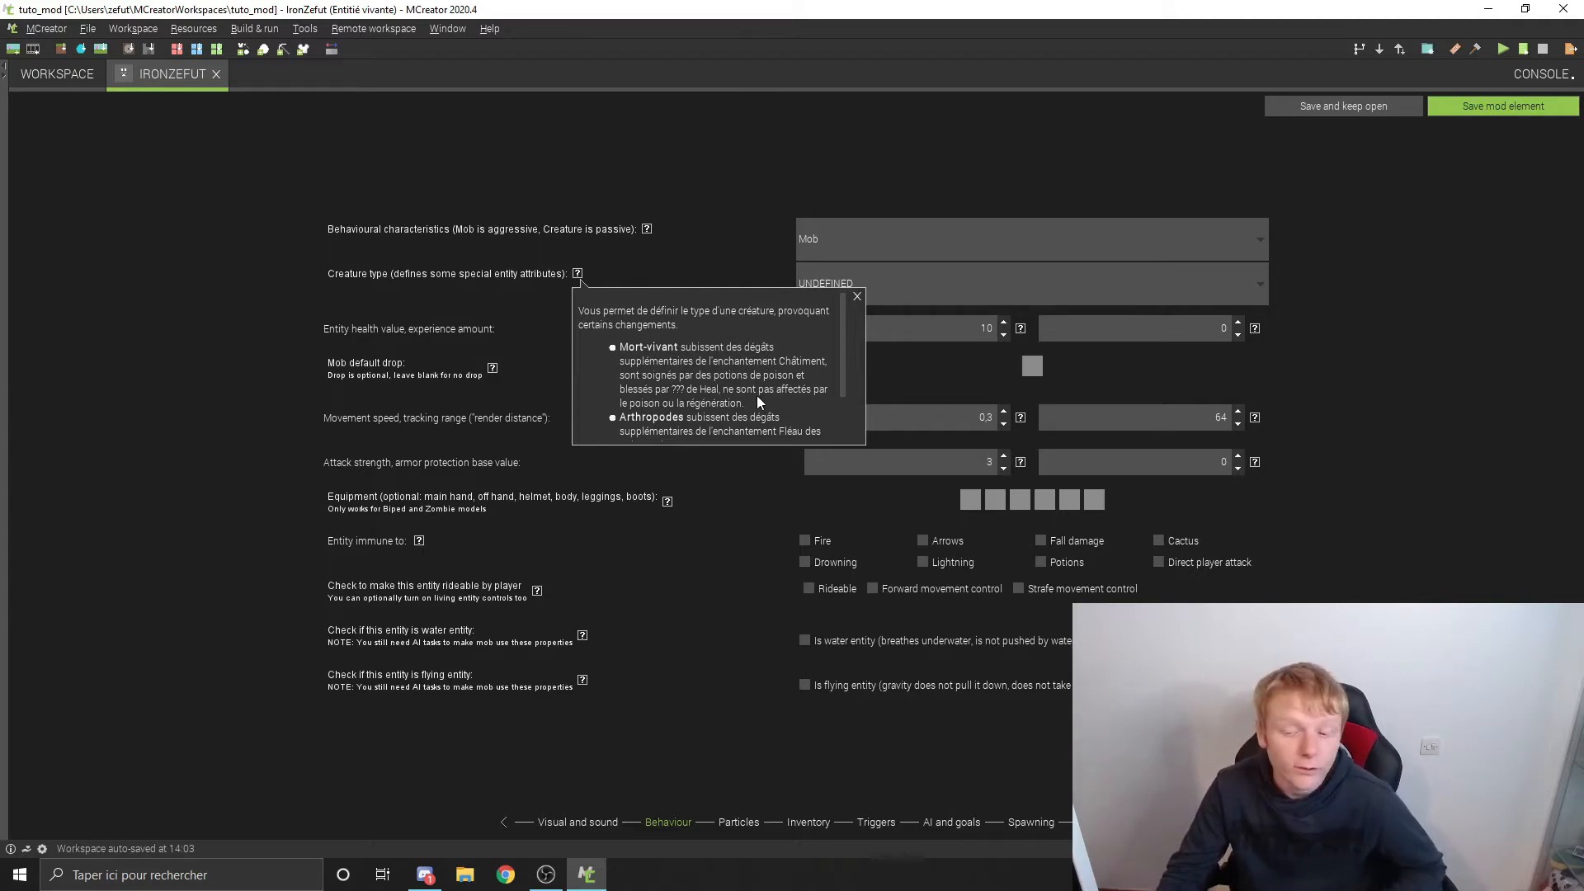
pyautogui.scroll(-2, 756, 394)
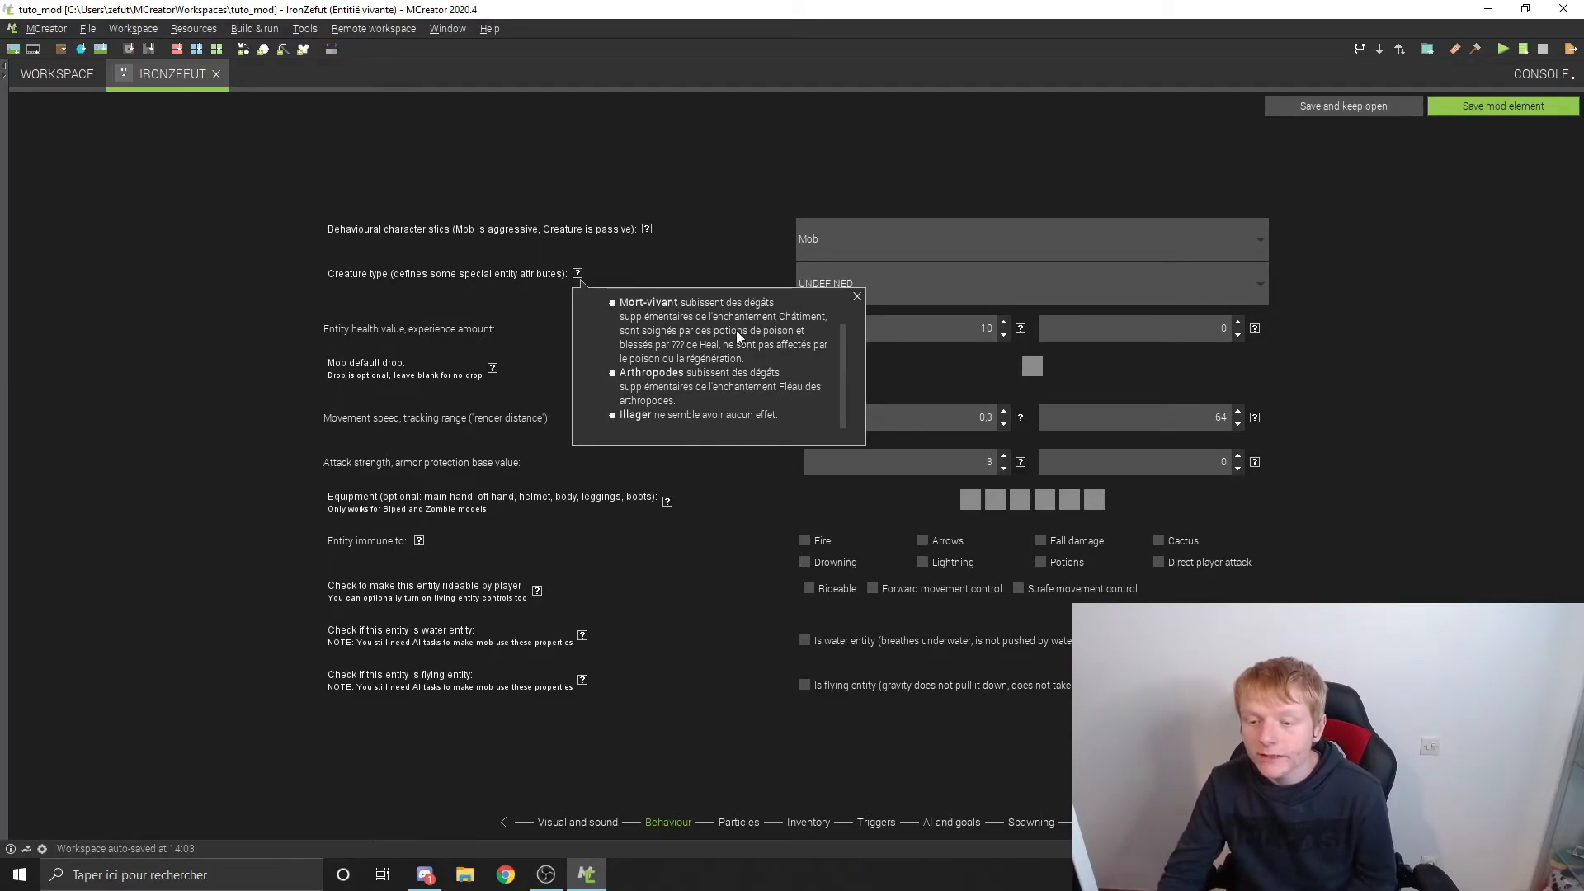
pyautogui.click(857, 296)
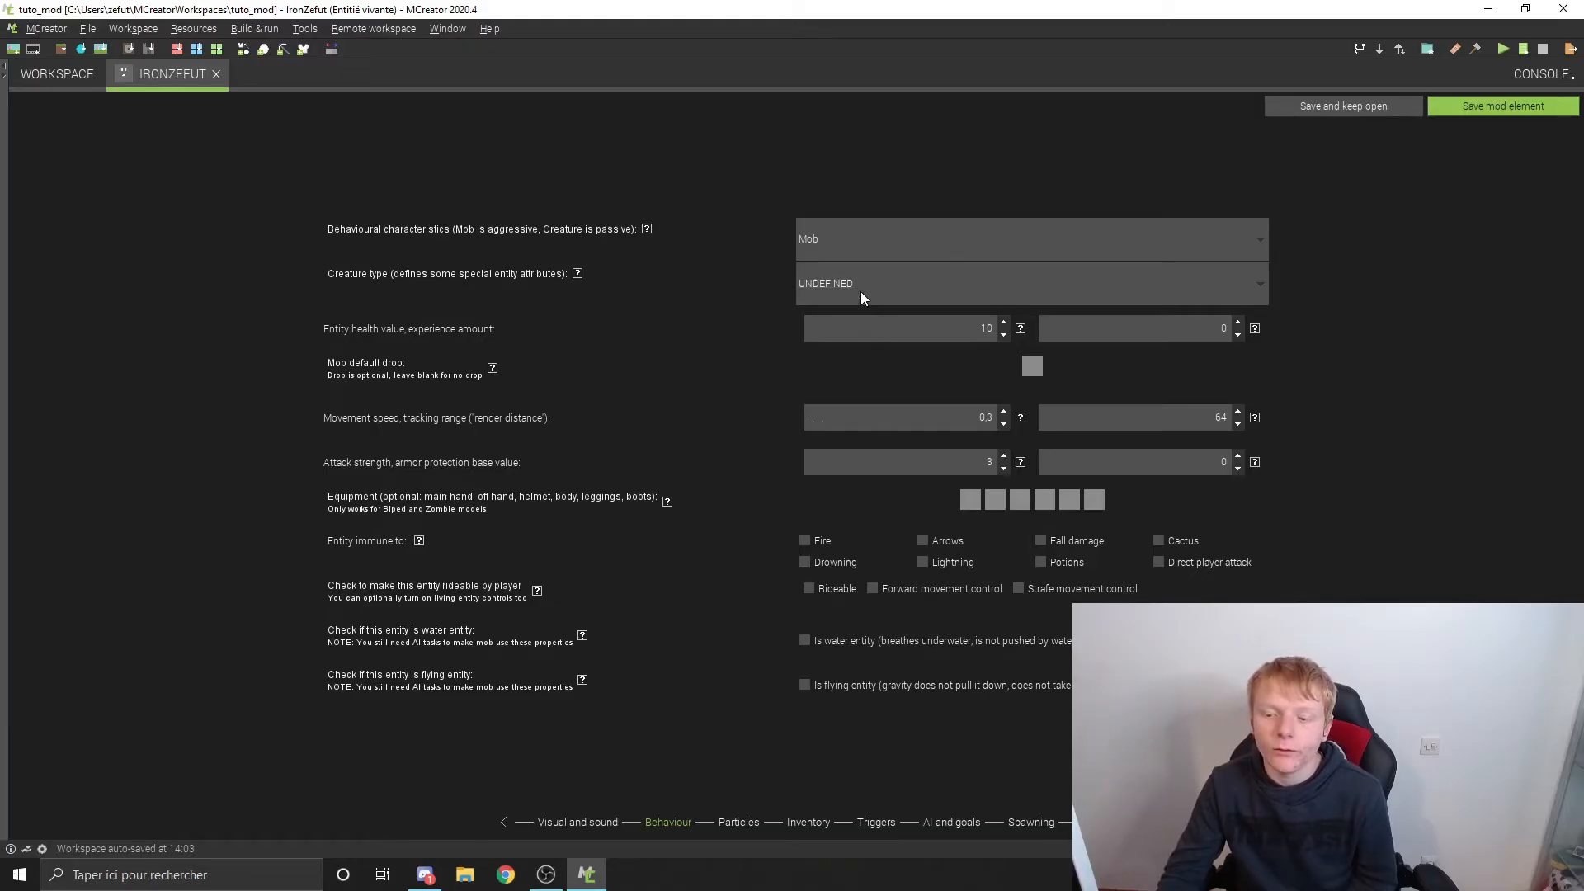
pyautogui.click(844, 290)
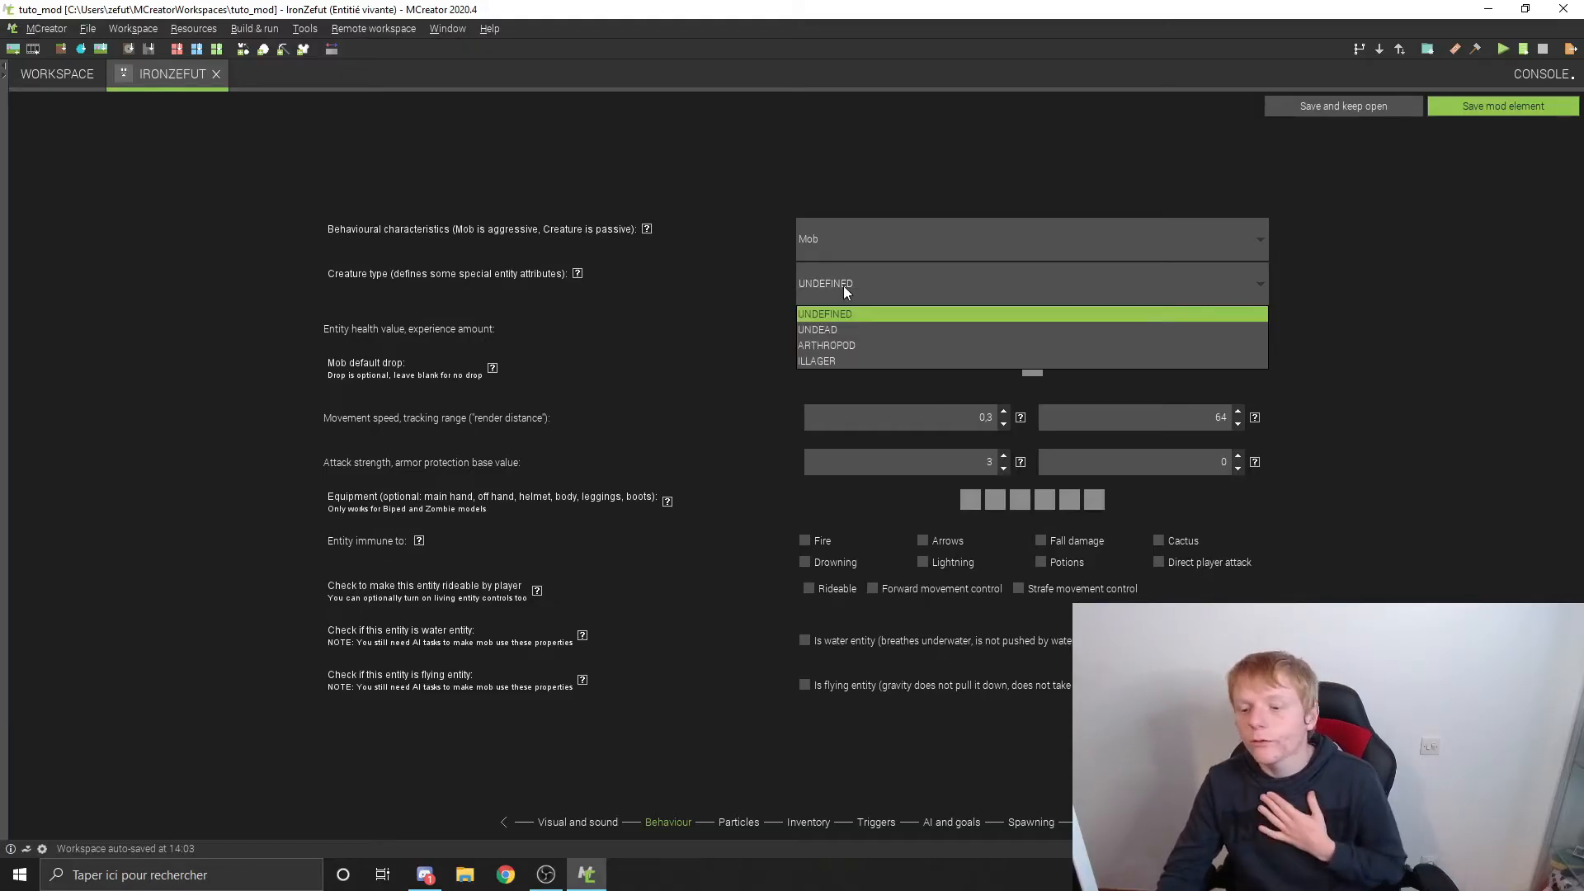
pyautogui.click(844, 286)
pyautogui.click(844, 286)
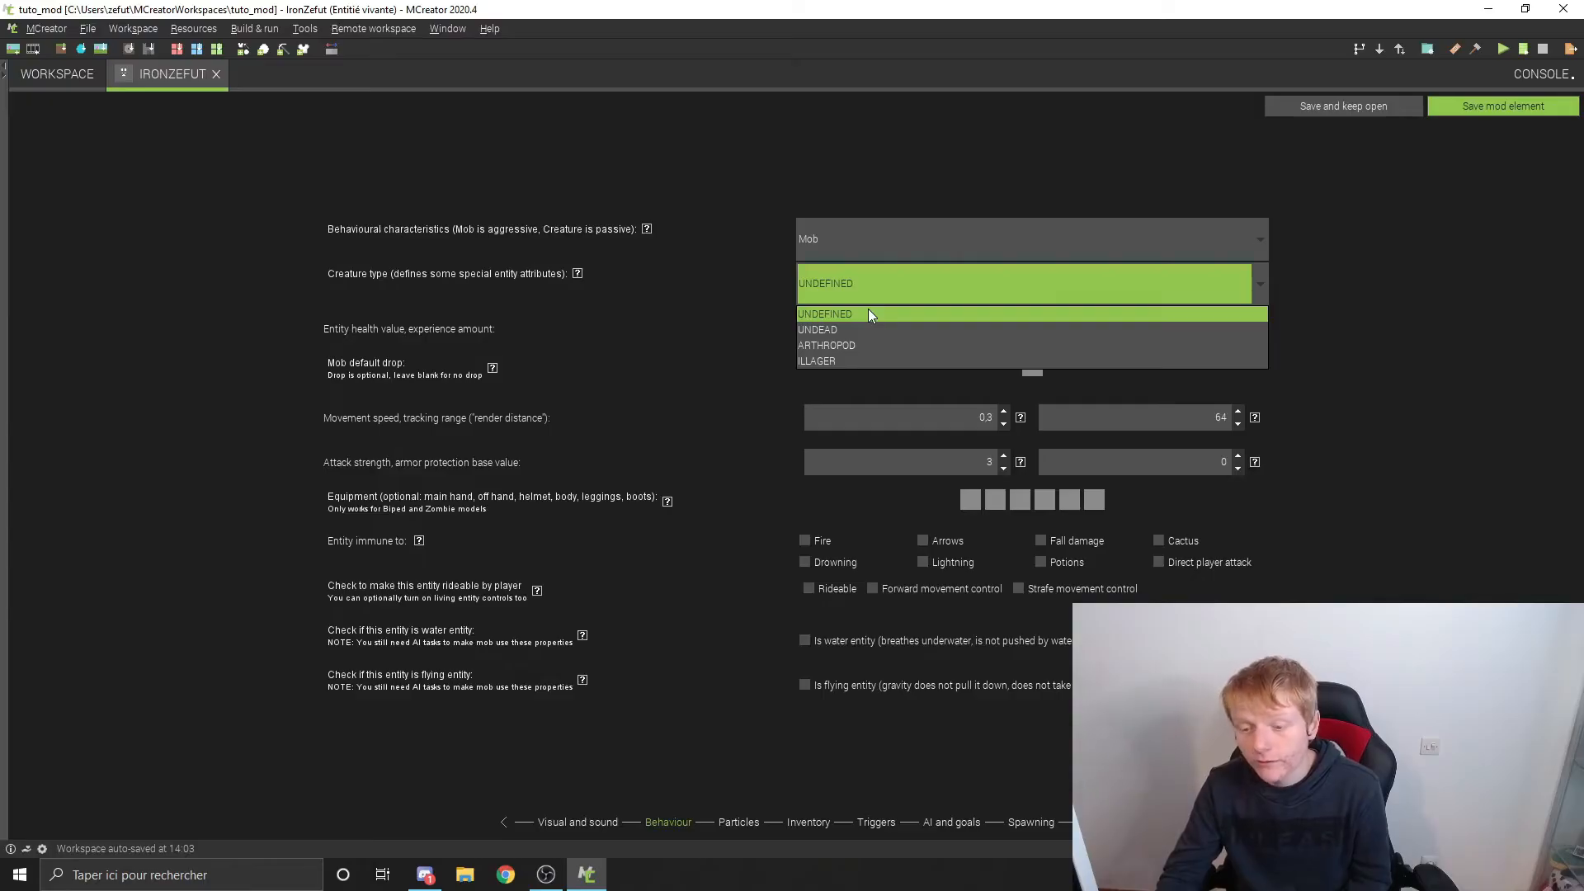
pyautogui.click(657, 259)
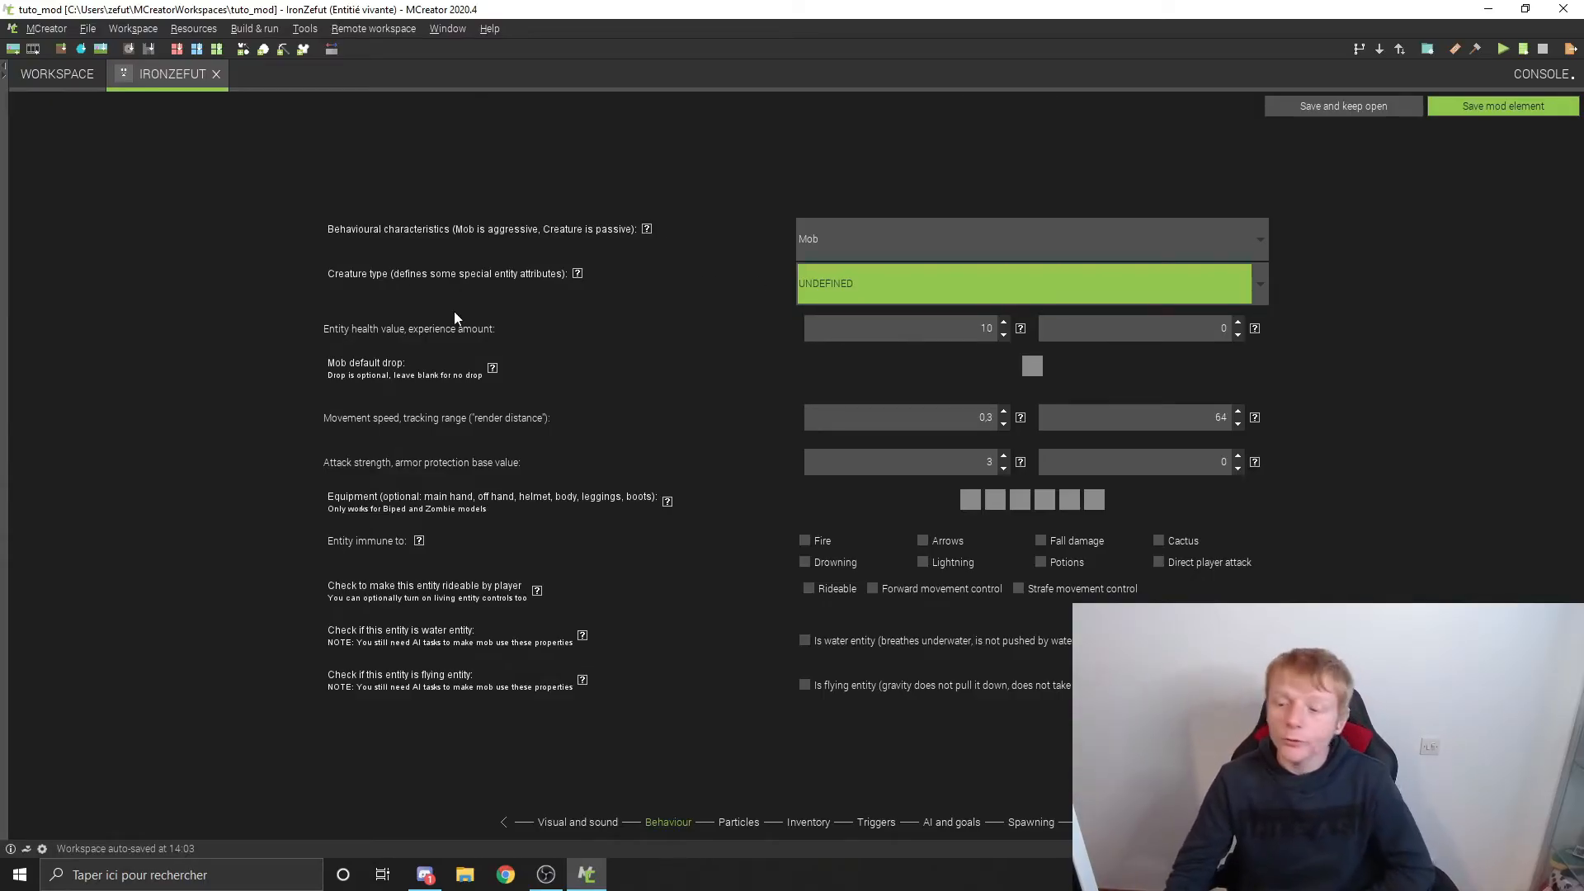
# Step: Read the help for the health value and experience amount, and set the experience amount to 10
pyautogui.press('Tab')
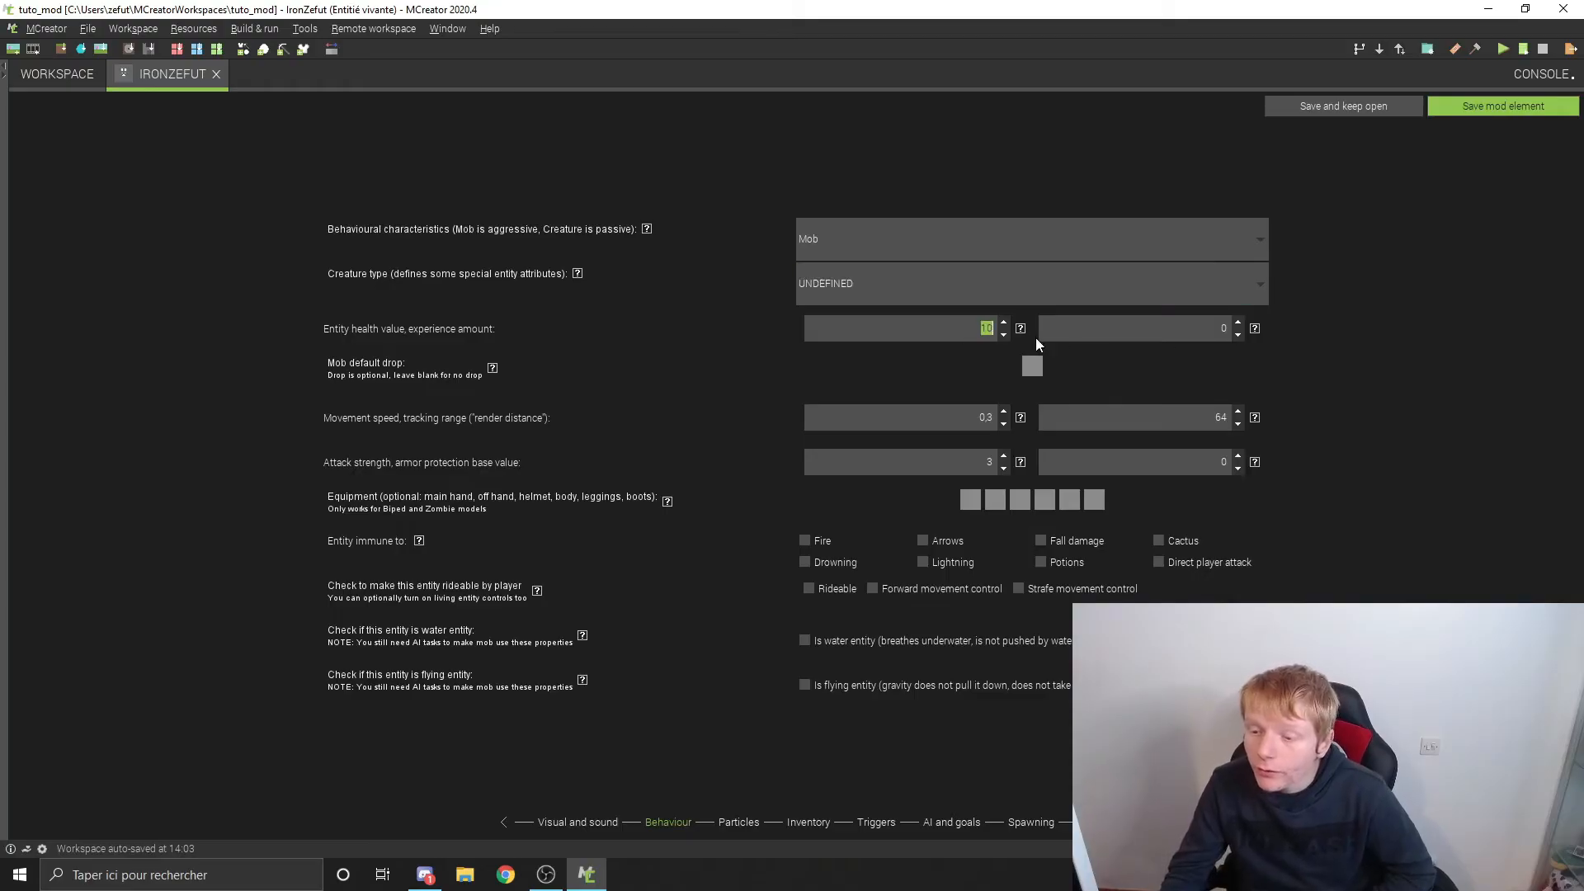
pyautogui.click(1021, 329)
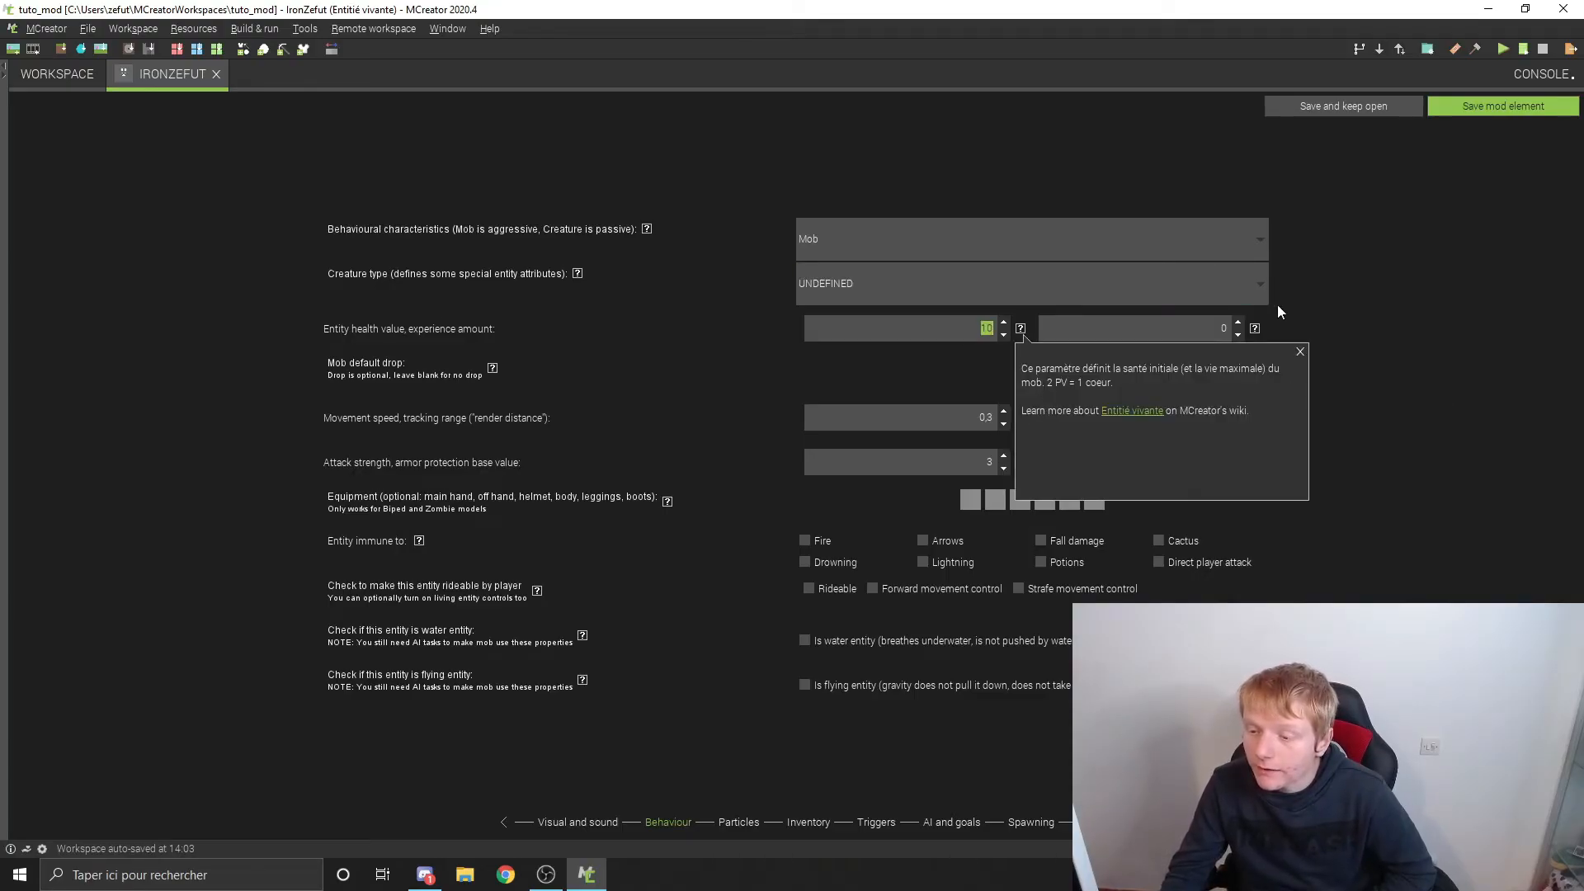
pyautogui.moveTo(1254, 327)
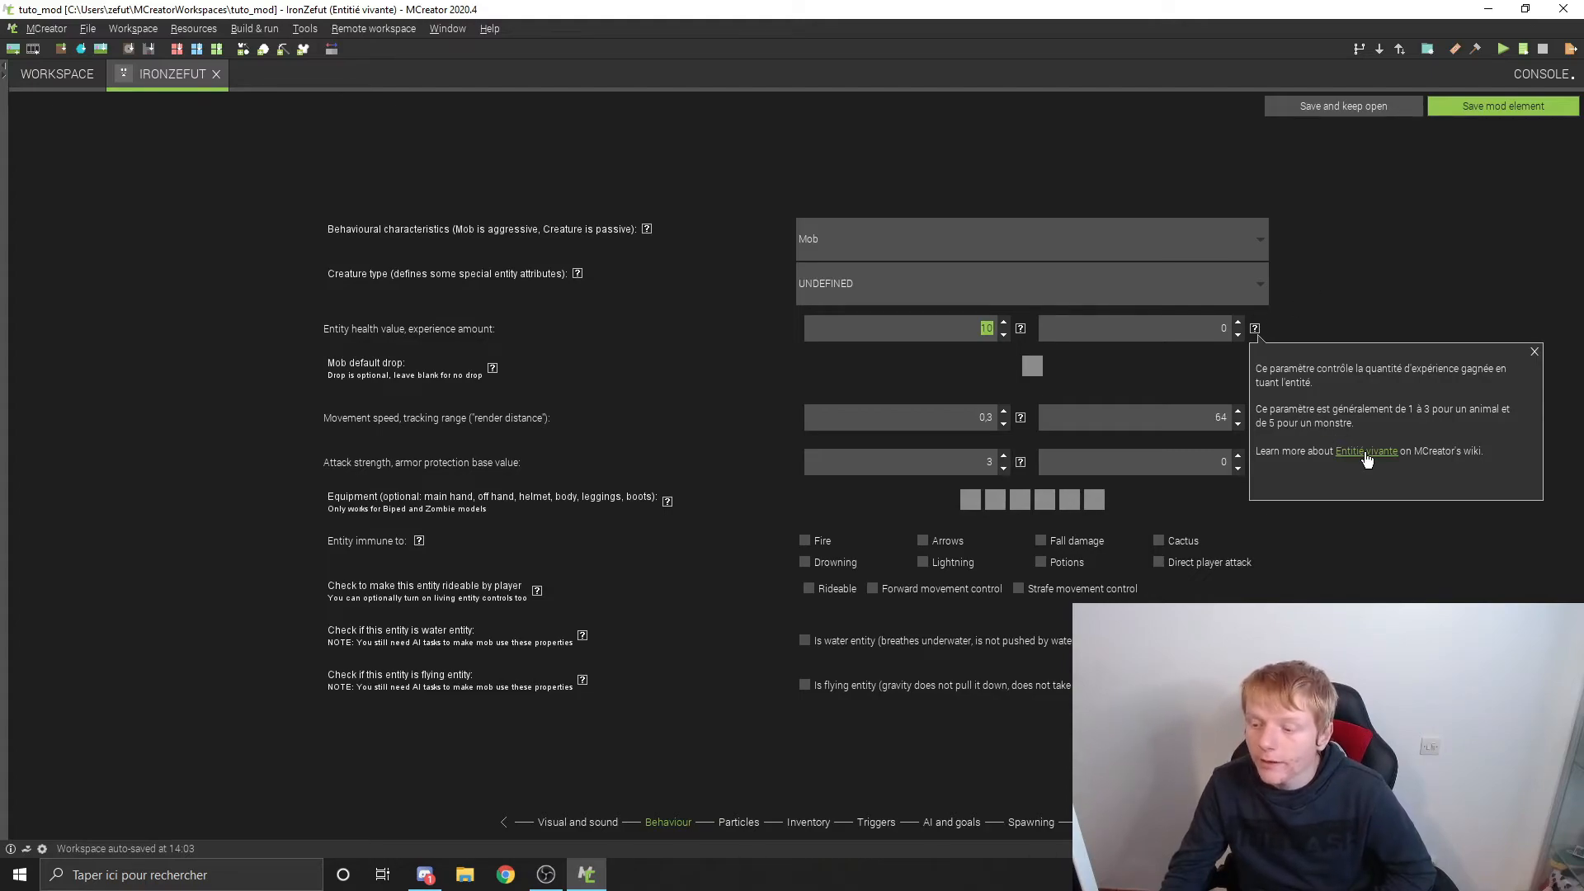
pyautogui.click(1239, 324)
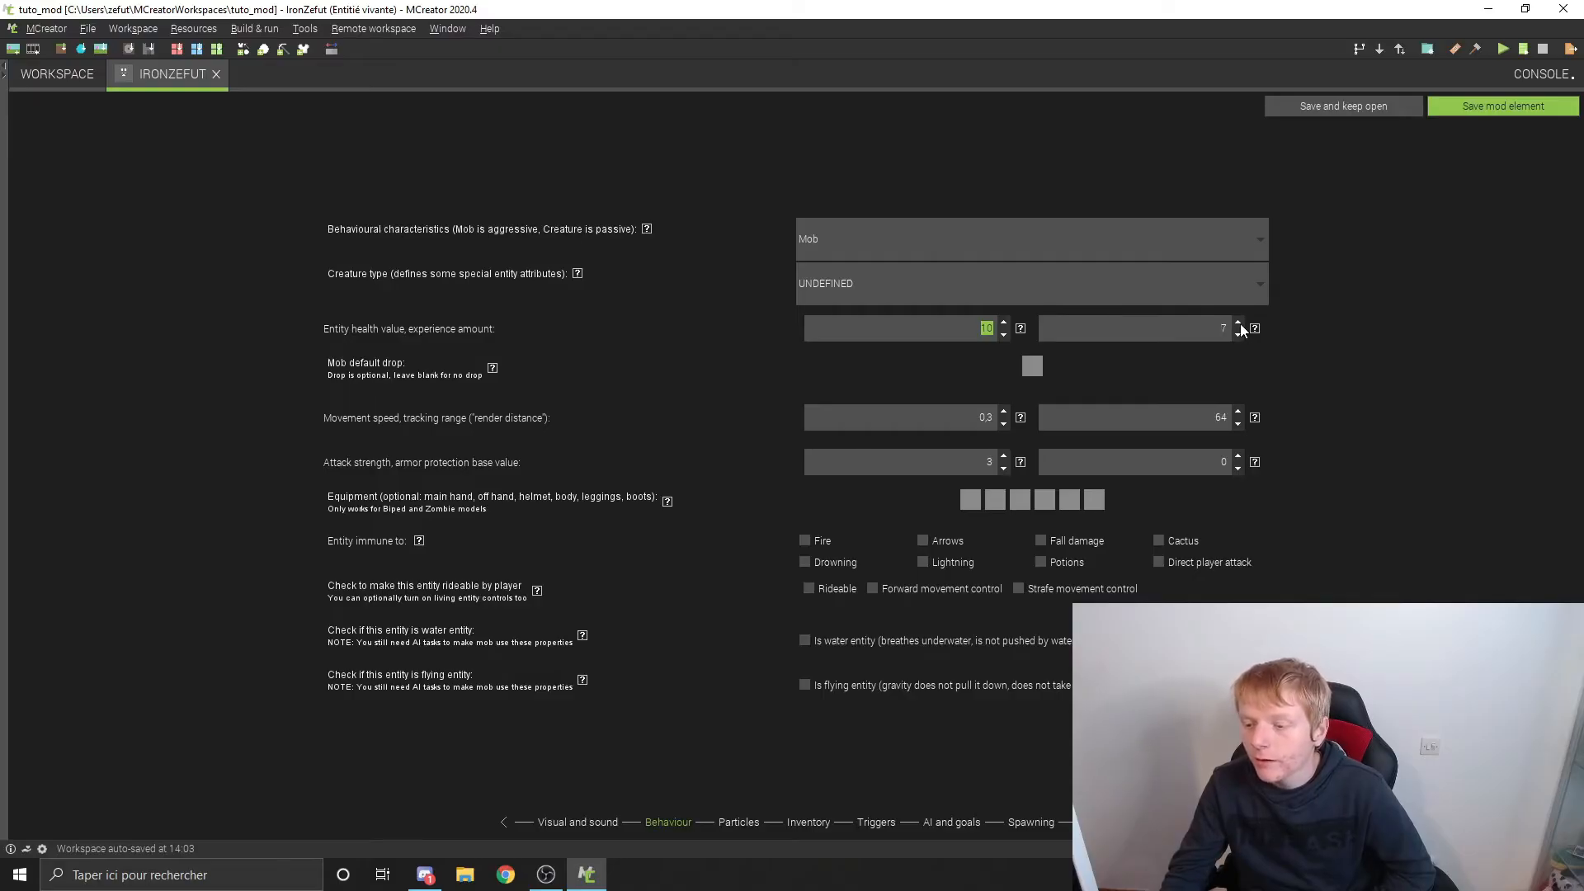
pyautogui.click(1238, 324)
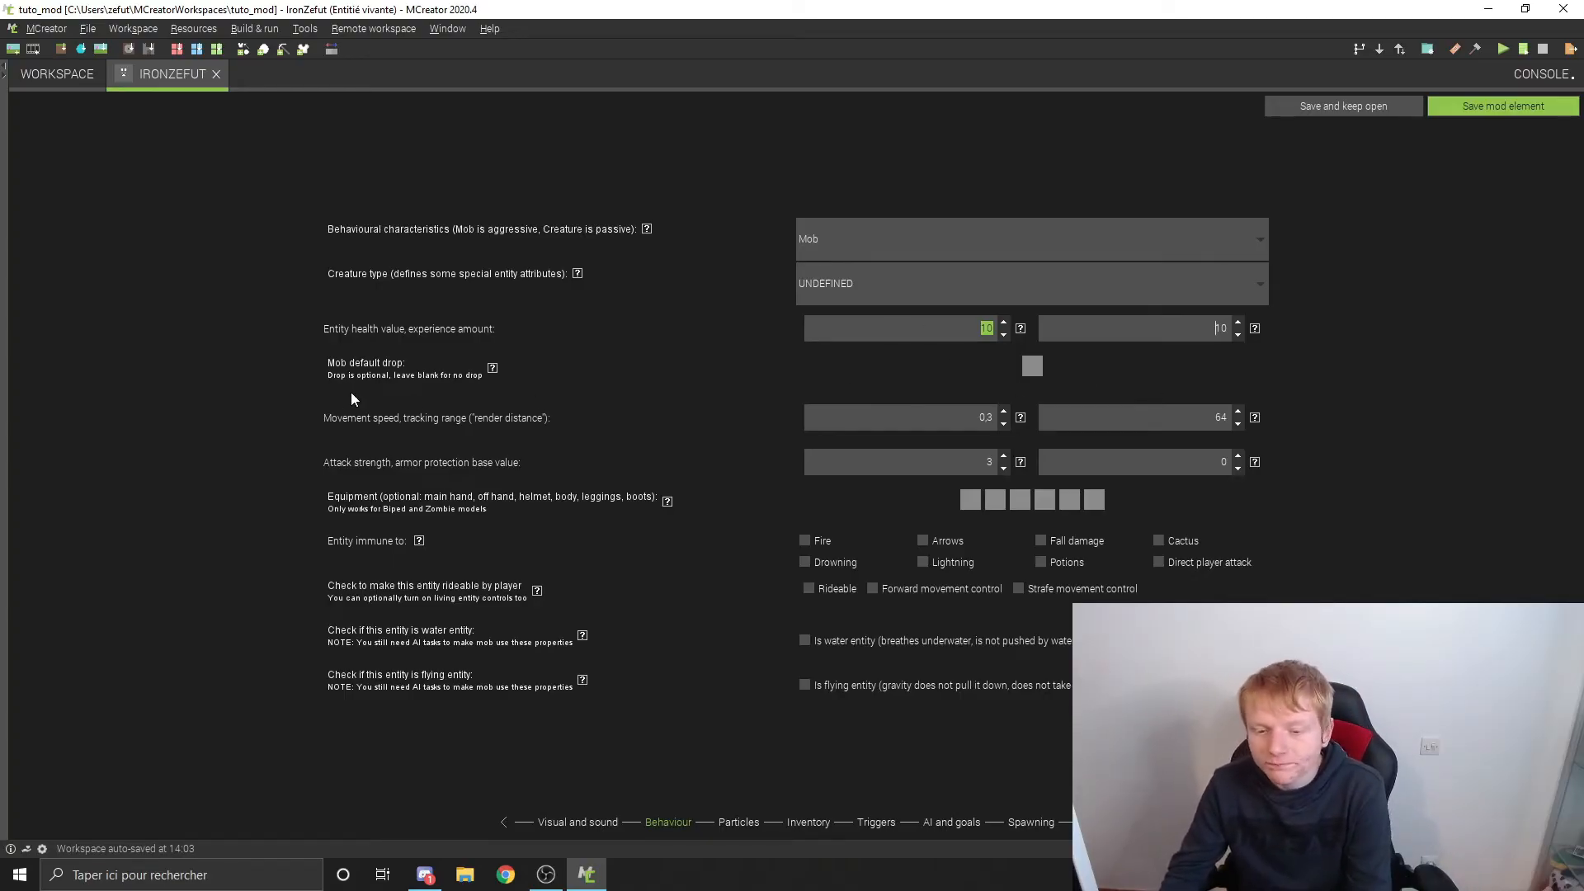
# Step: Look over the entity's trigger procedures and set the mob default drop to the red bed
pyautogui.click(1033, 369)
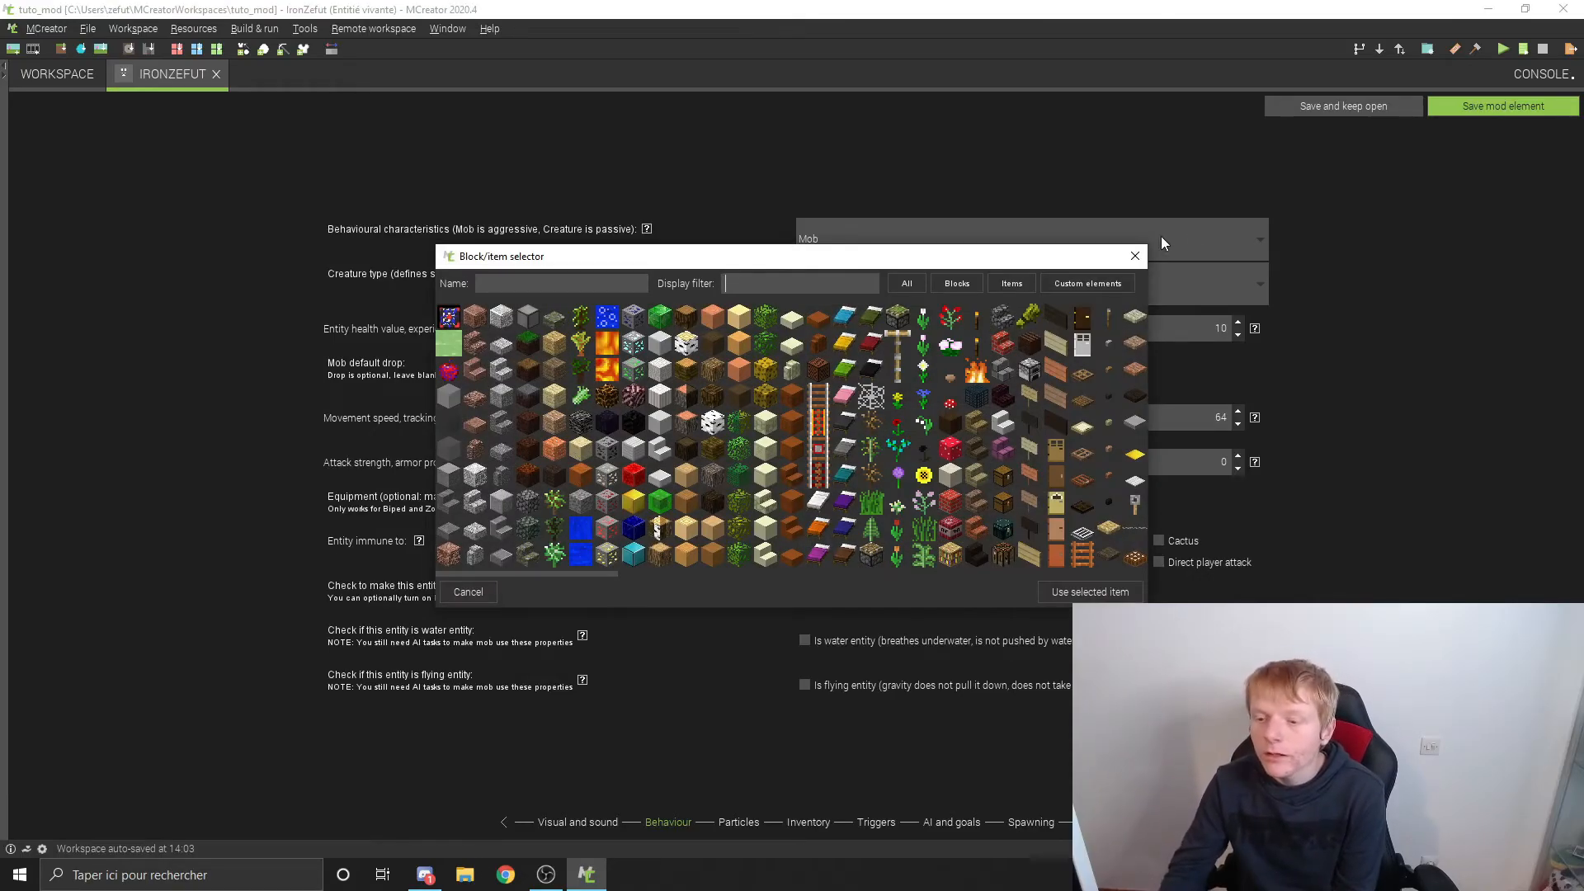
pyautogui.click(1136, 257)
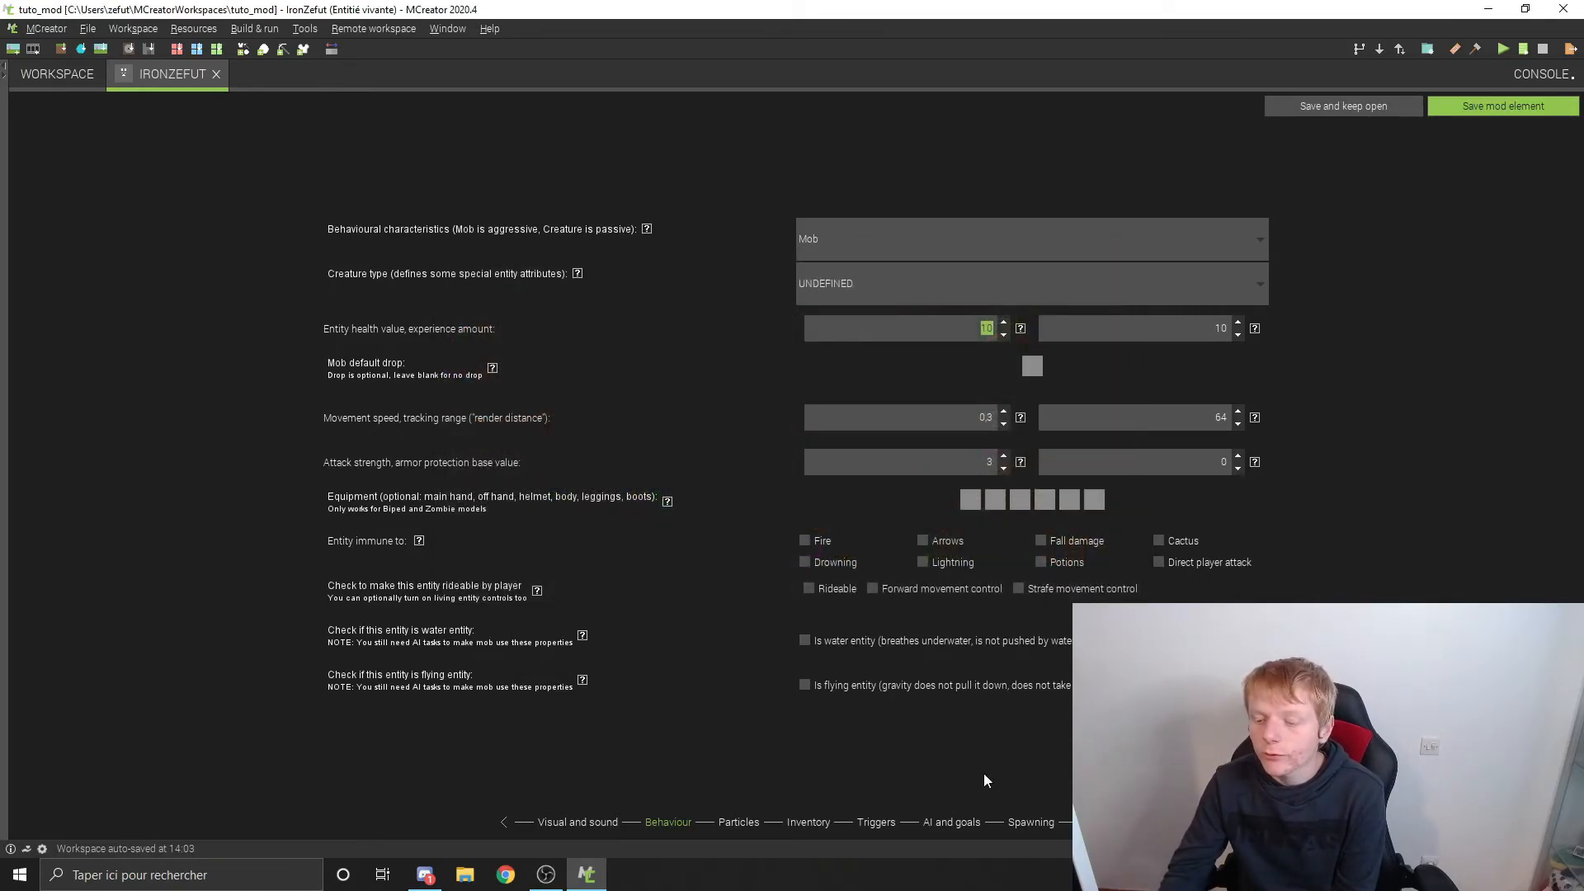
pyautogui.click(876, 822)
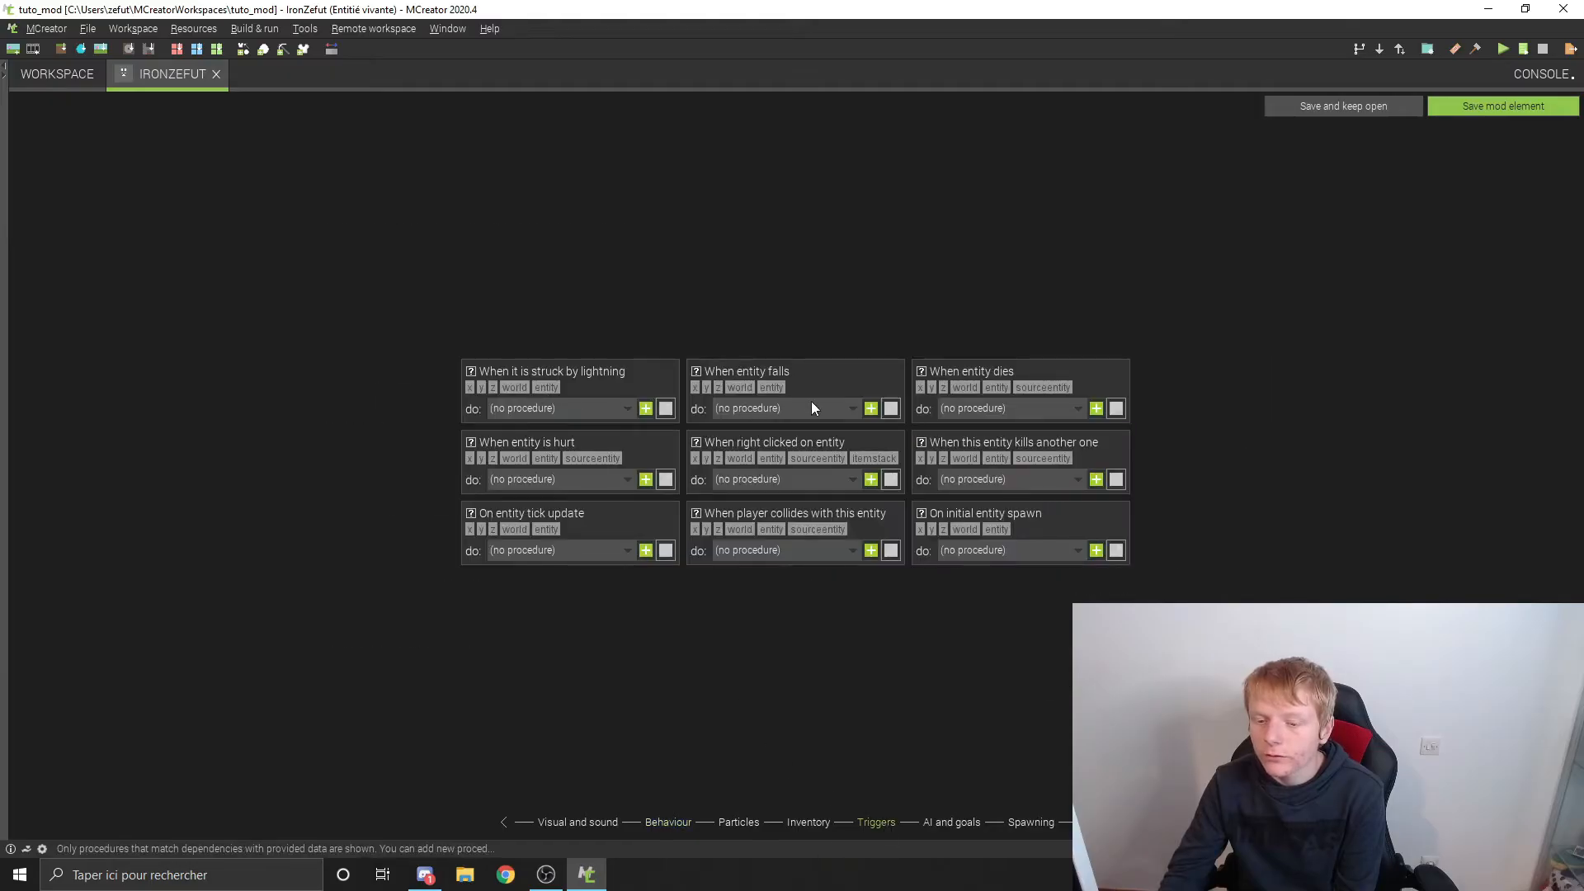
pyautogui.click(656, 823)
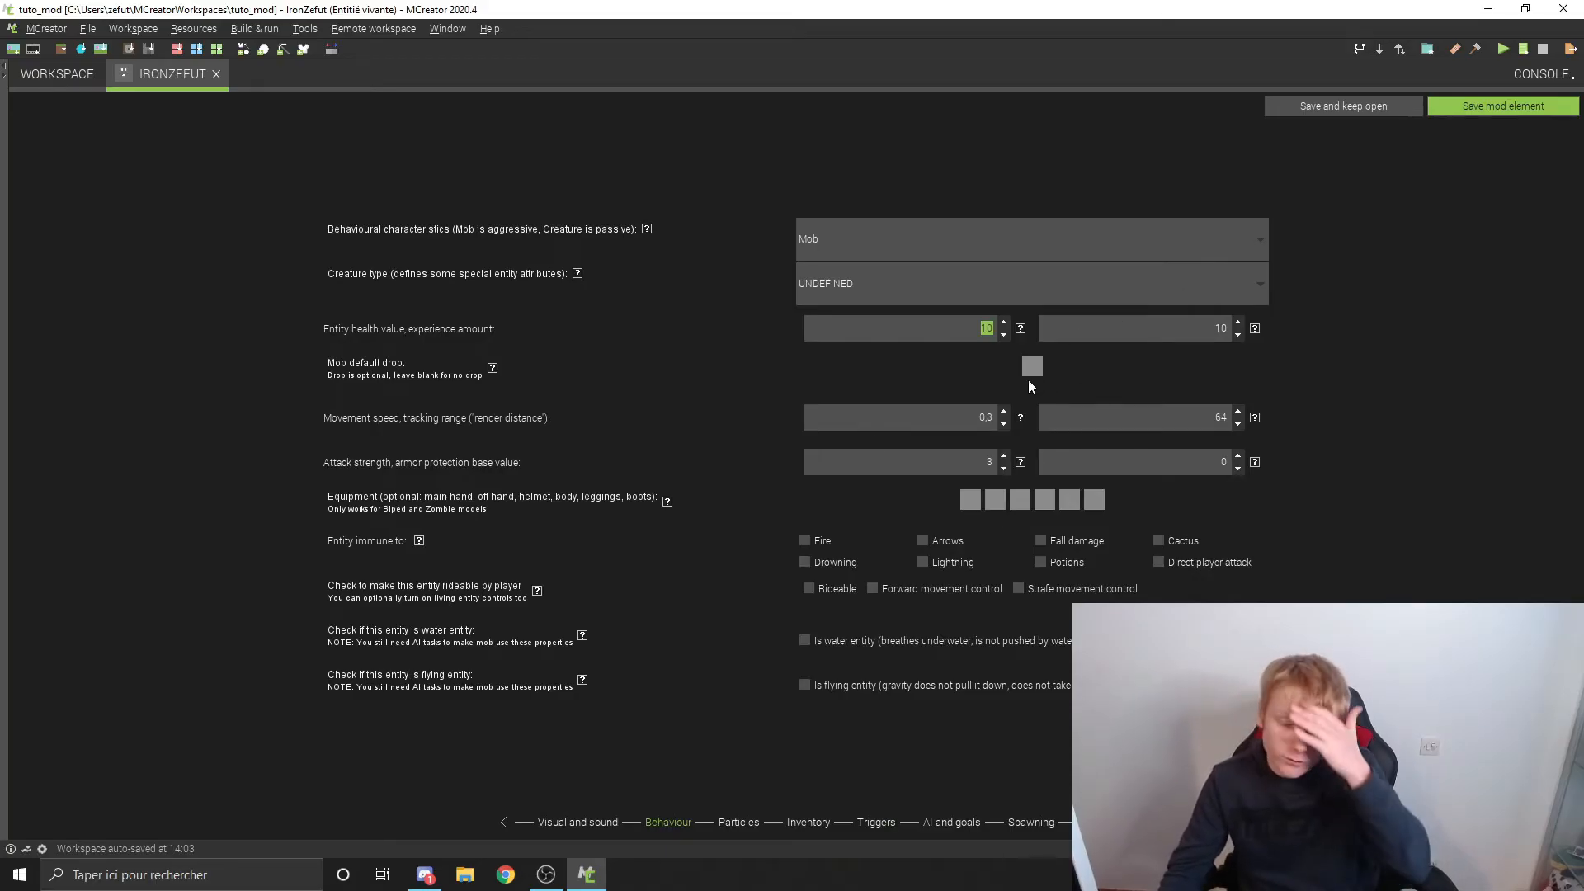
pyautogui.click(1037, 369)
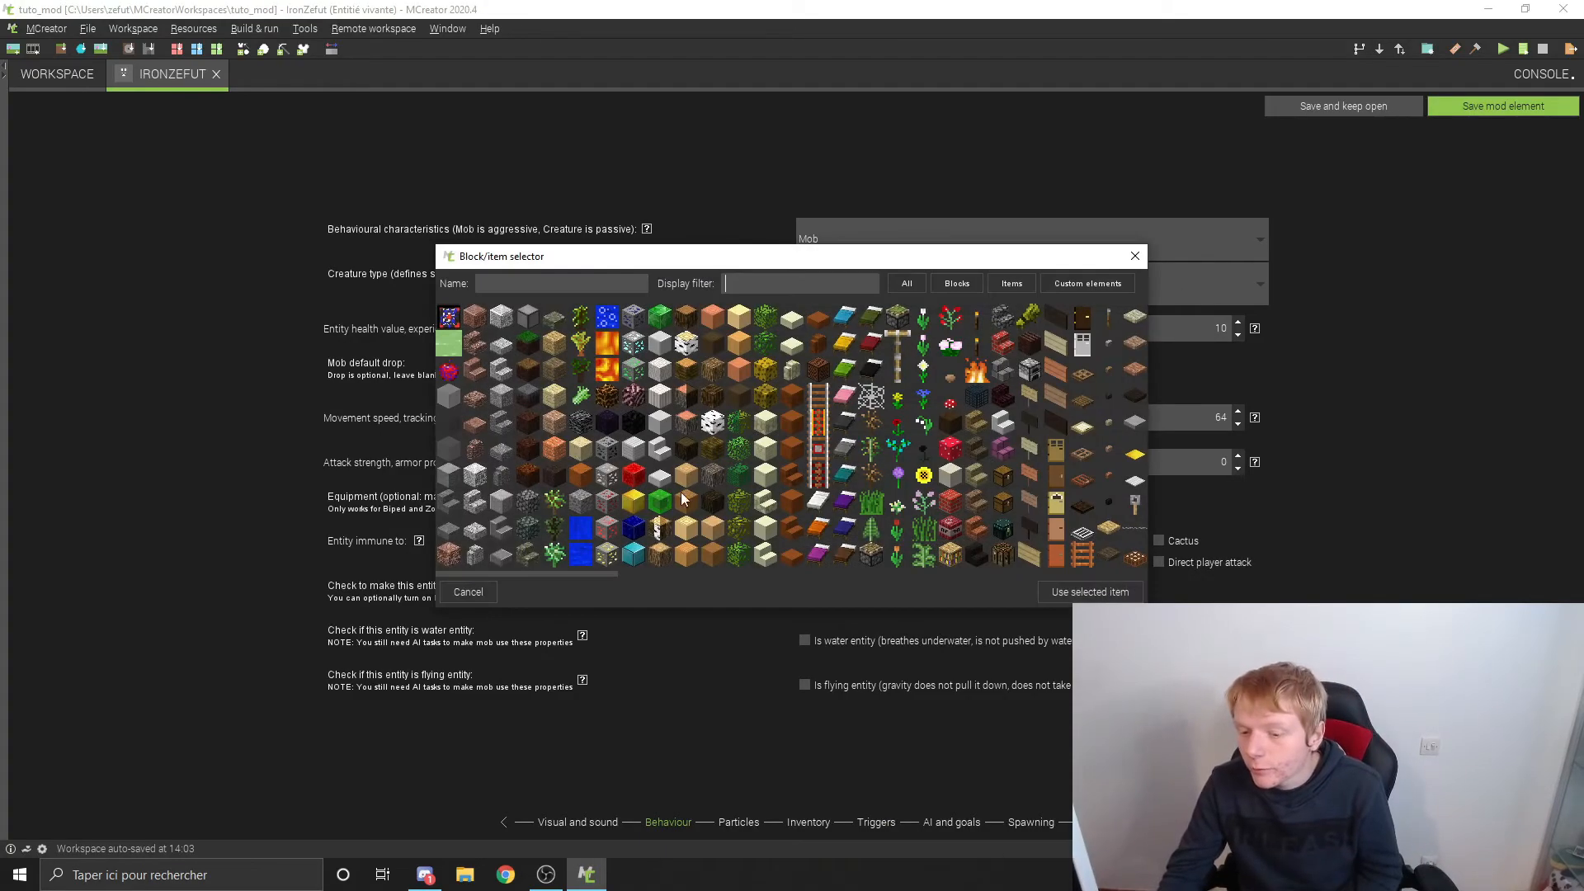
pyautogui.doubleClick(868, 346)
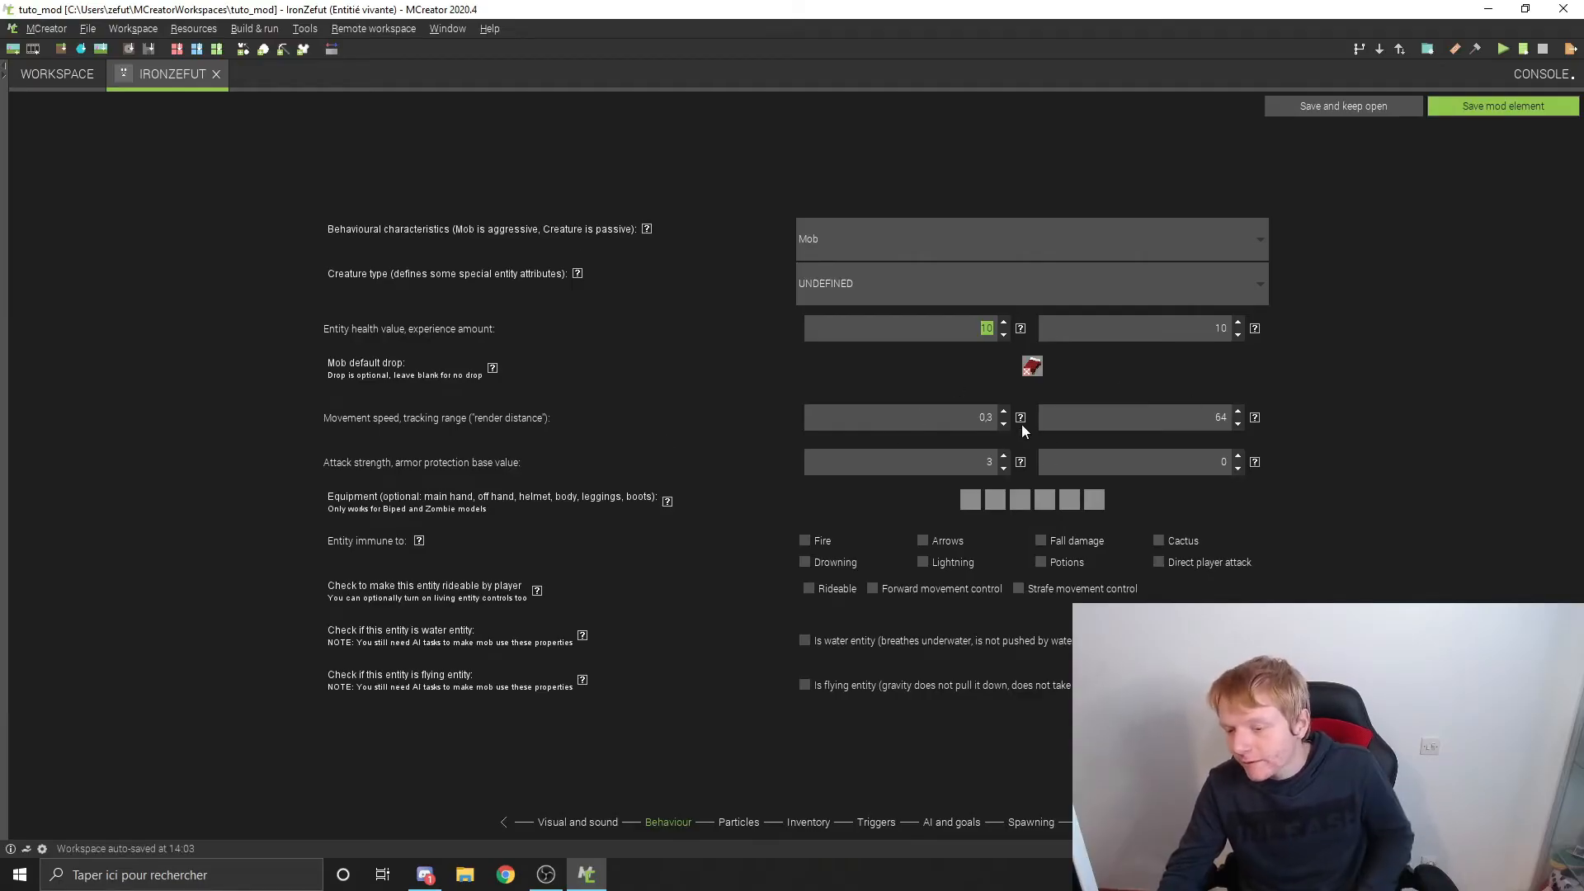
# Step: Set the movement speed to 0.2 after reading its help, and read the help for the tracking range
pyautogui.moveTo(1021, 424)
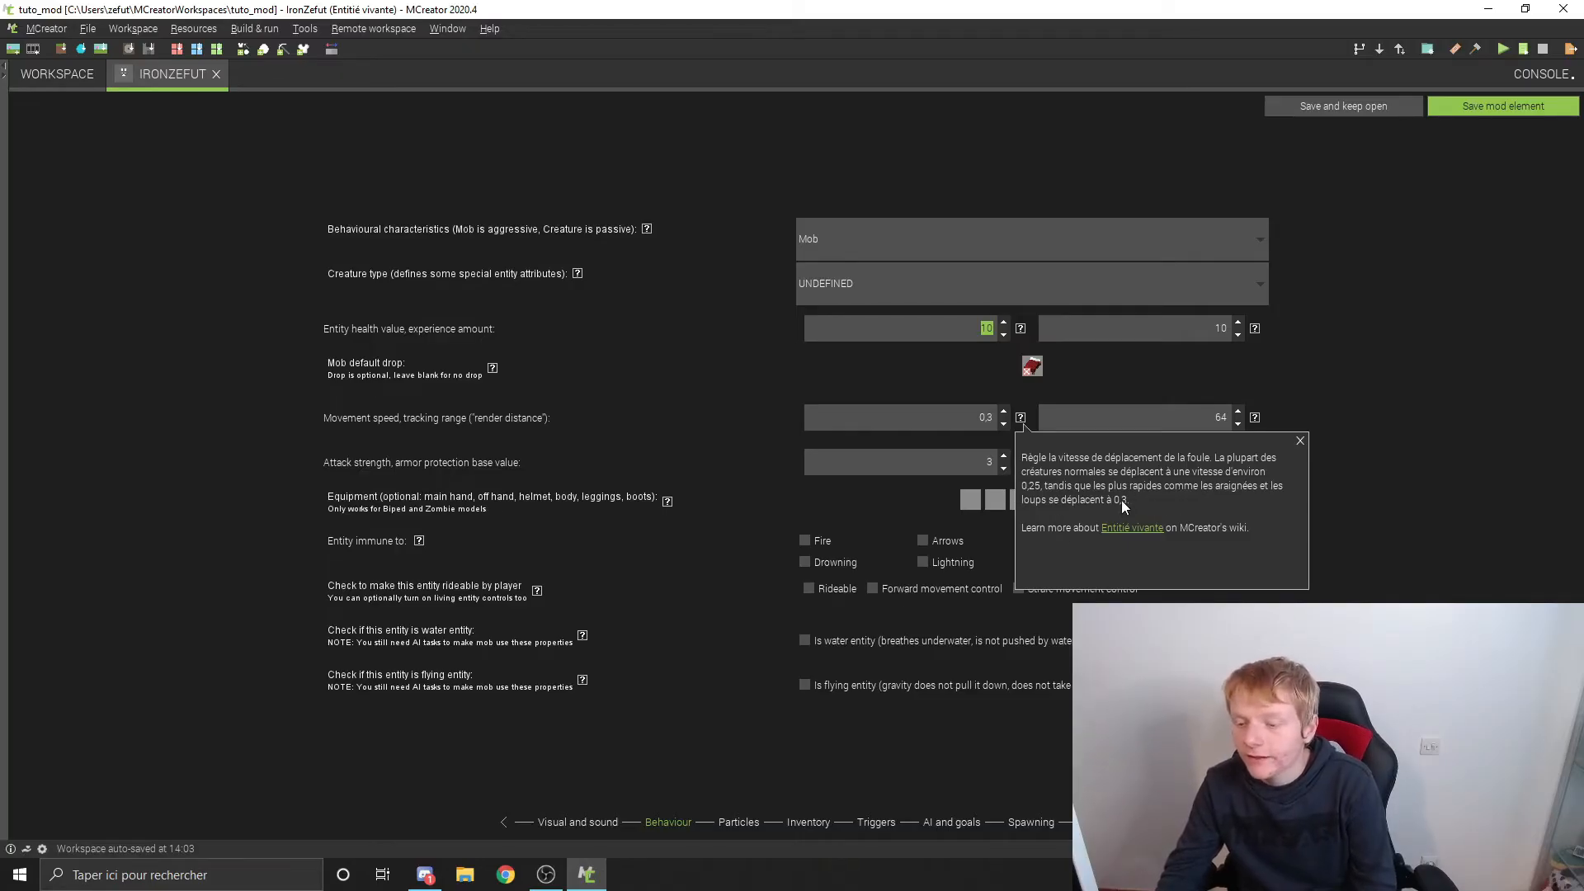
pyautogui.click(1300, 440)
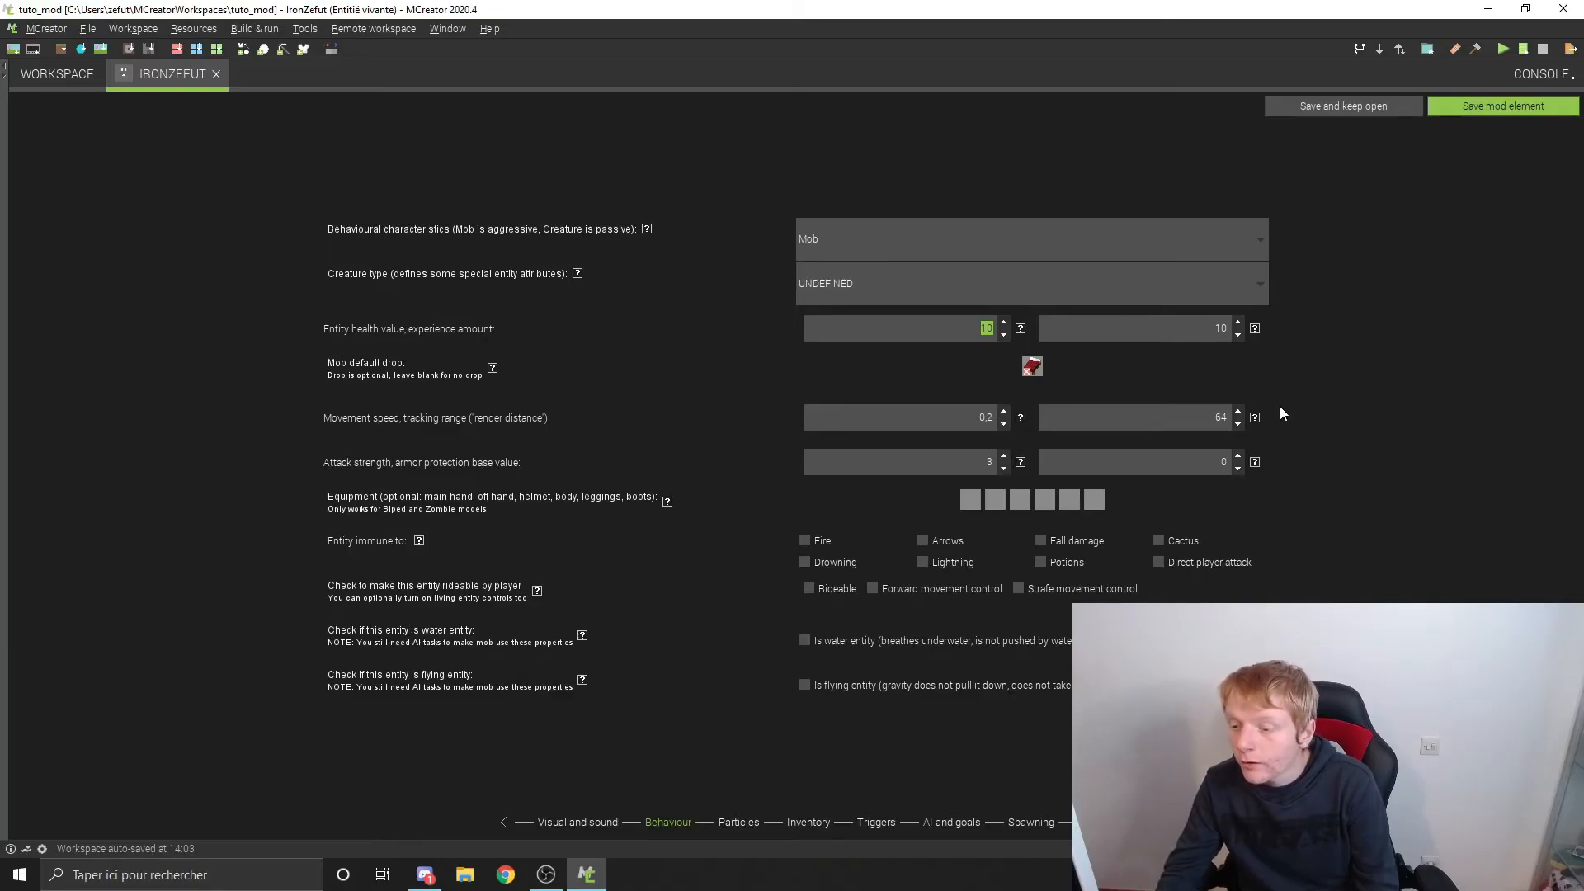
pyautogui.click(1255, 418)
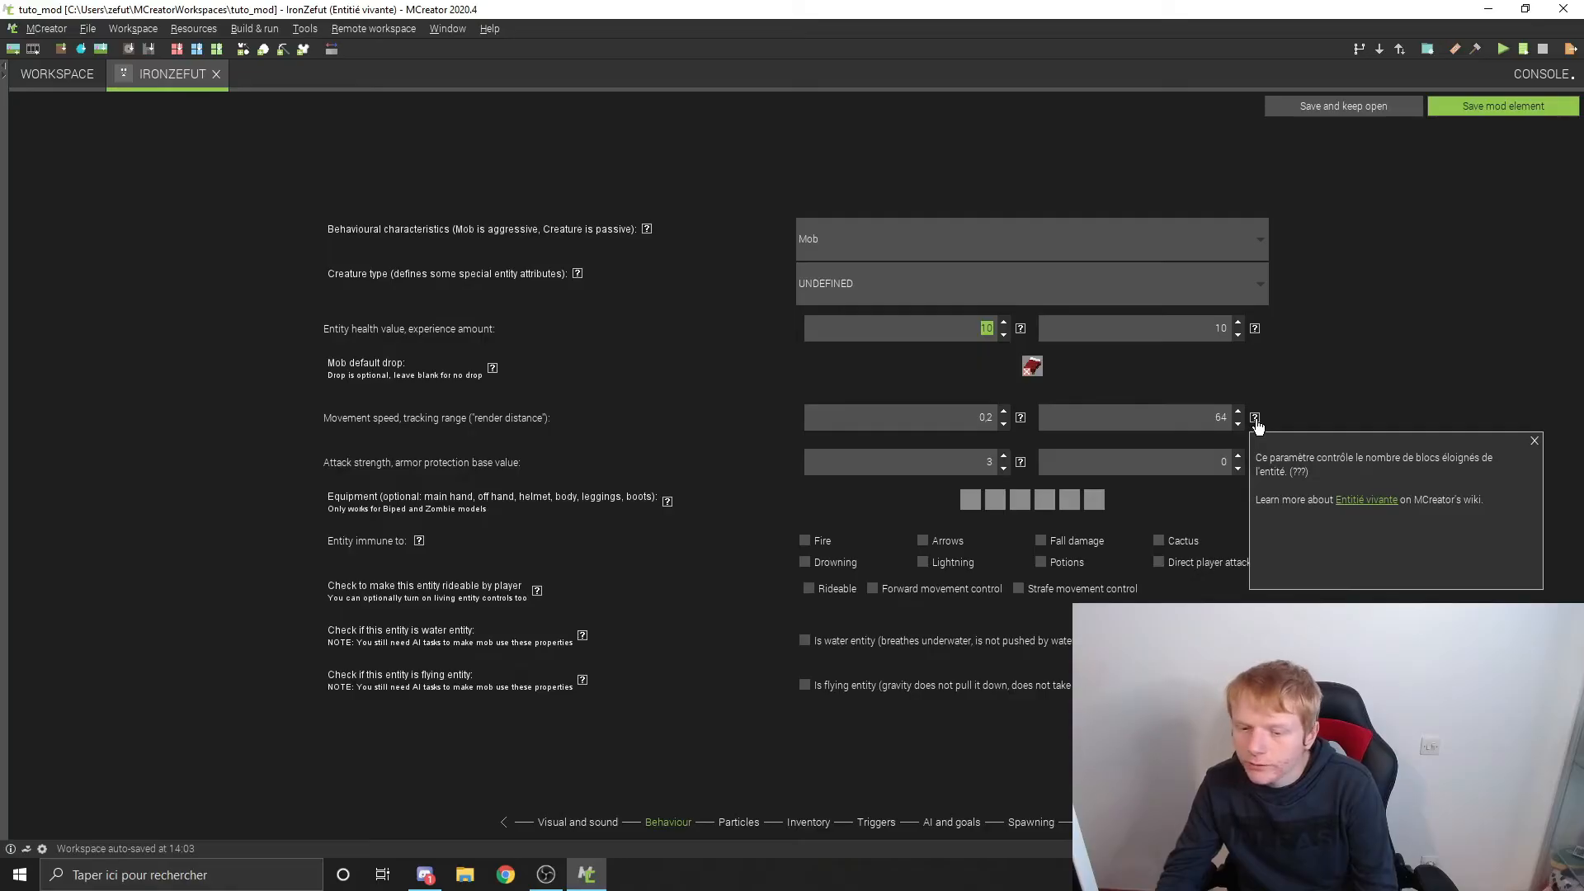
pyautogui.click(1534, 441)
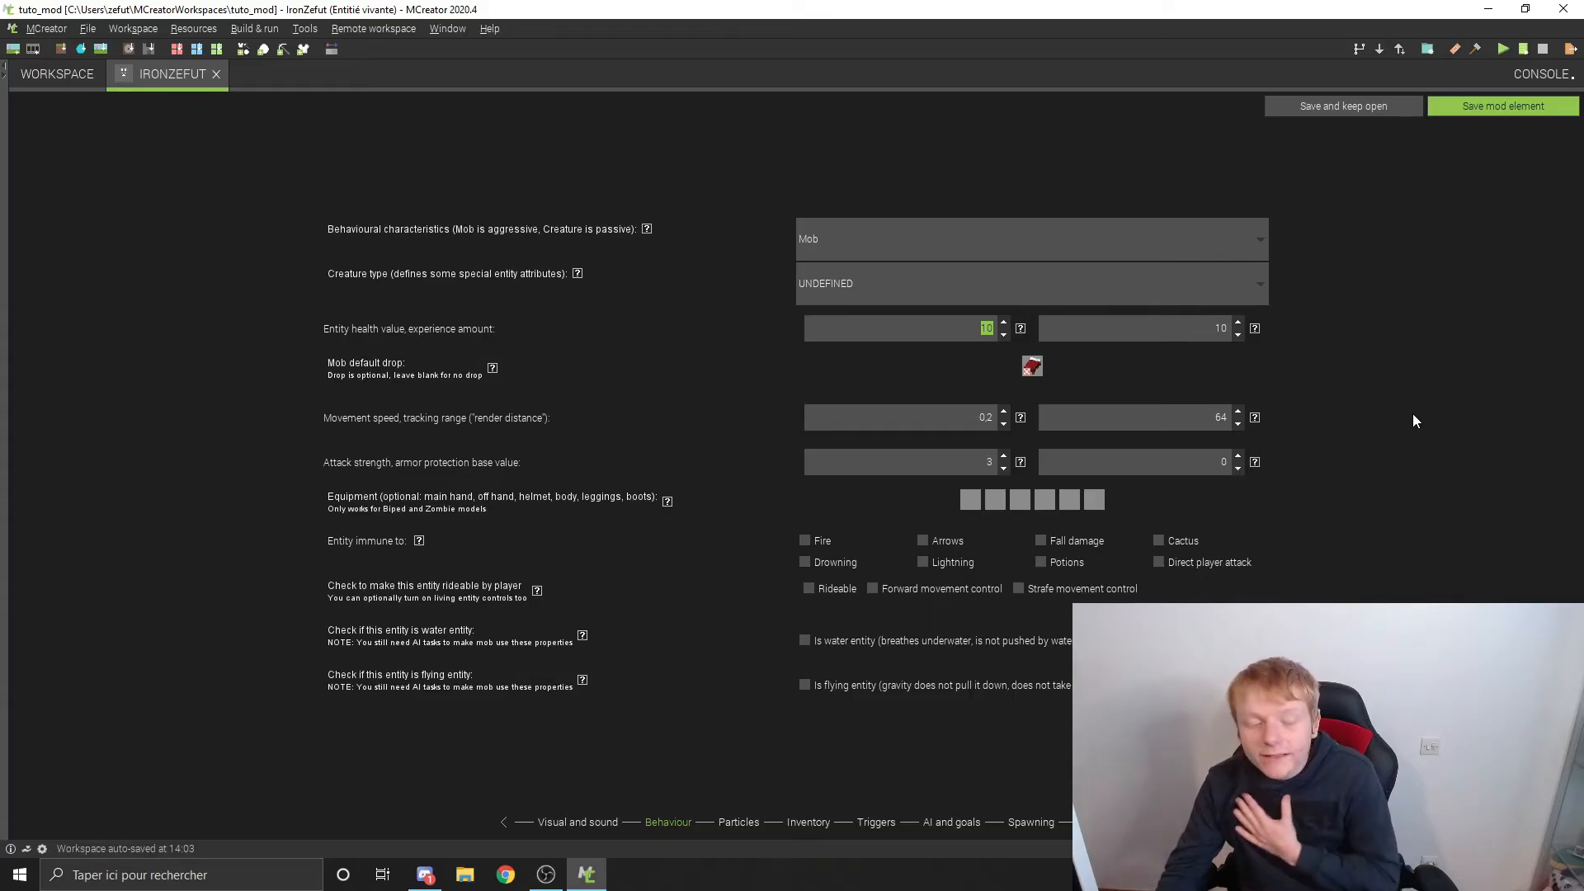
pyautogui.doubleClick(1210, 413)
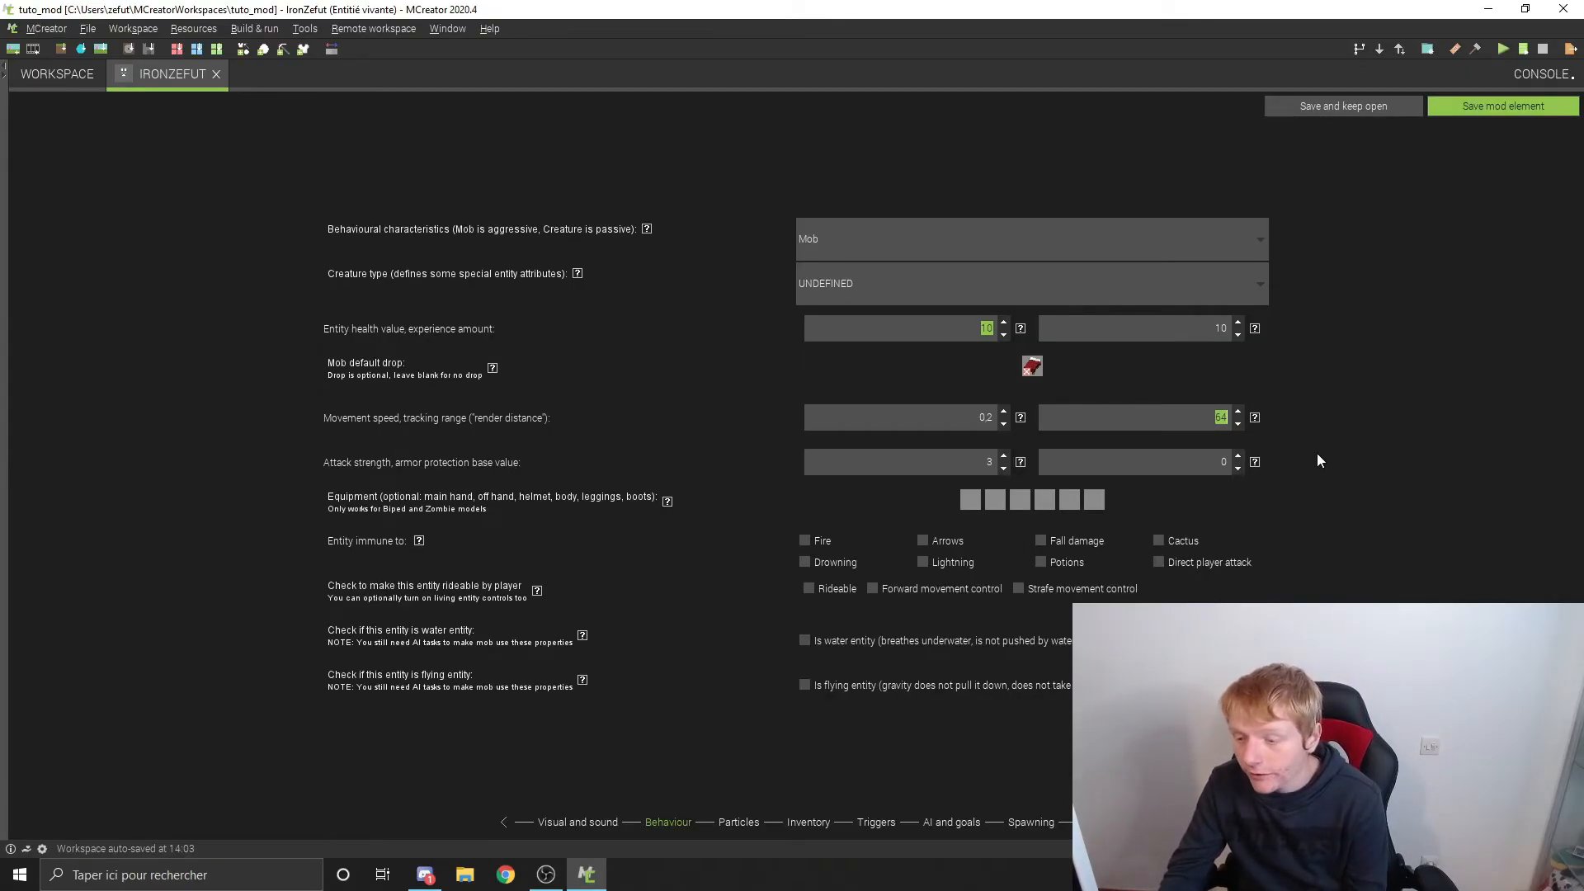
# Step: Read the help for the armor protection and set its base value to 5
pyautogui.click(1255, 464)
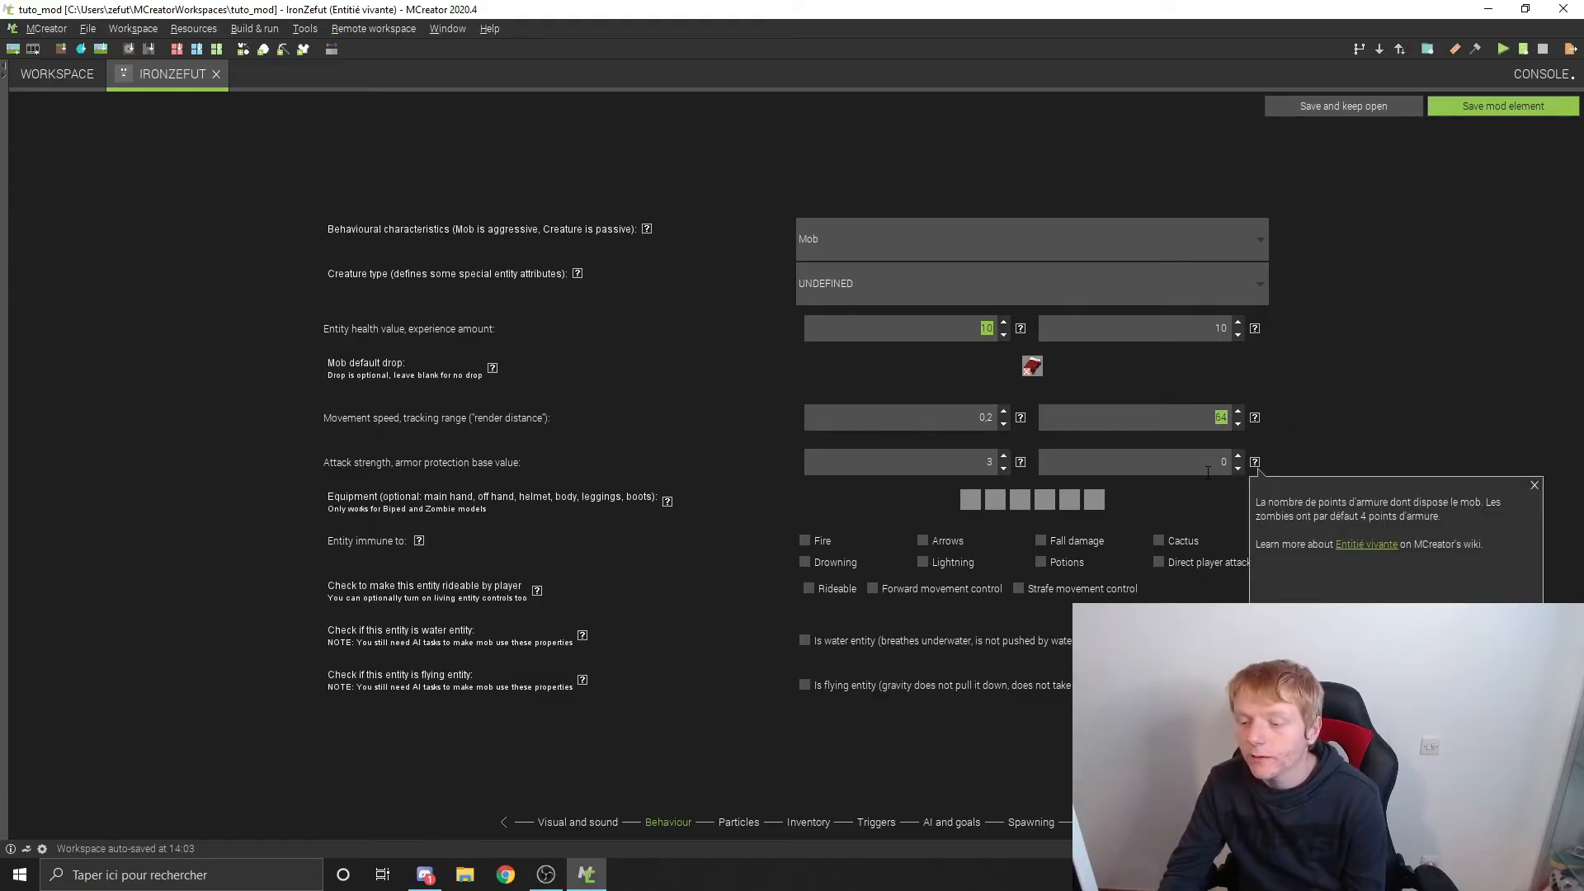
pyautogui.click(1255, 481)
pyautogui.write('10')
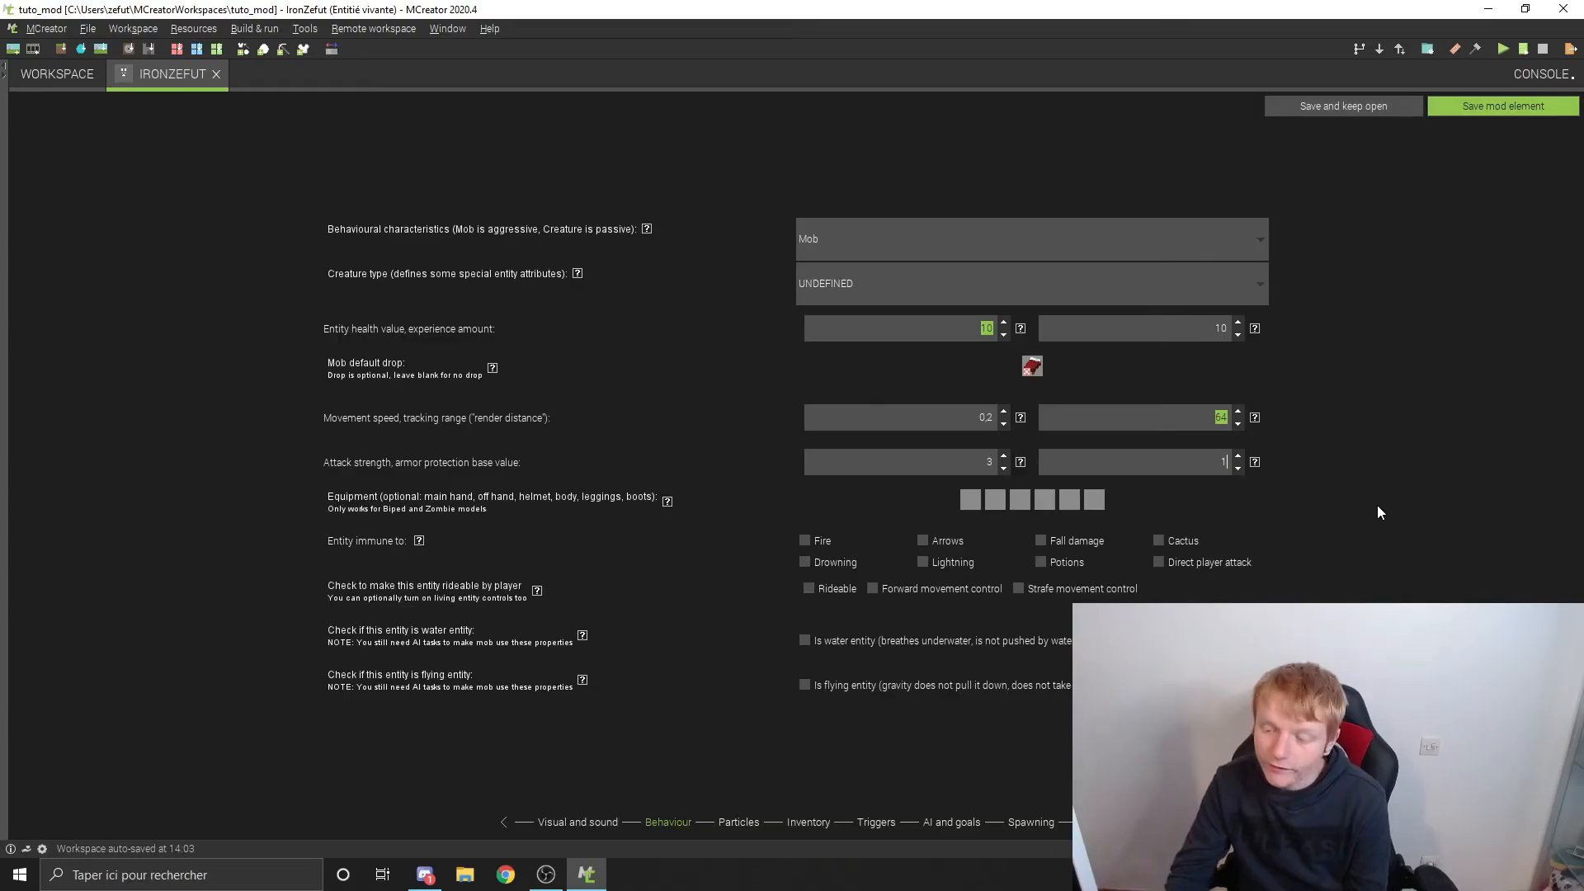
pyautogui.click(1211, 464)
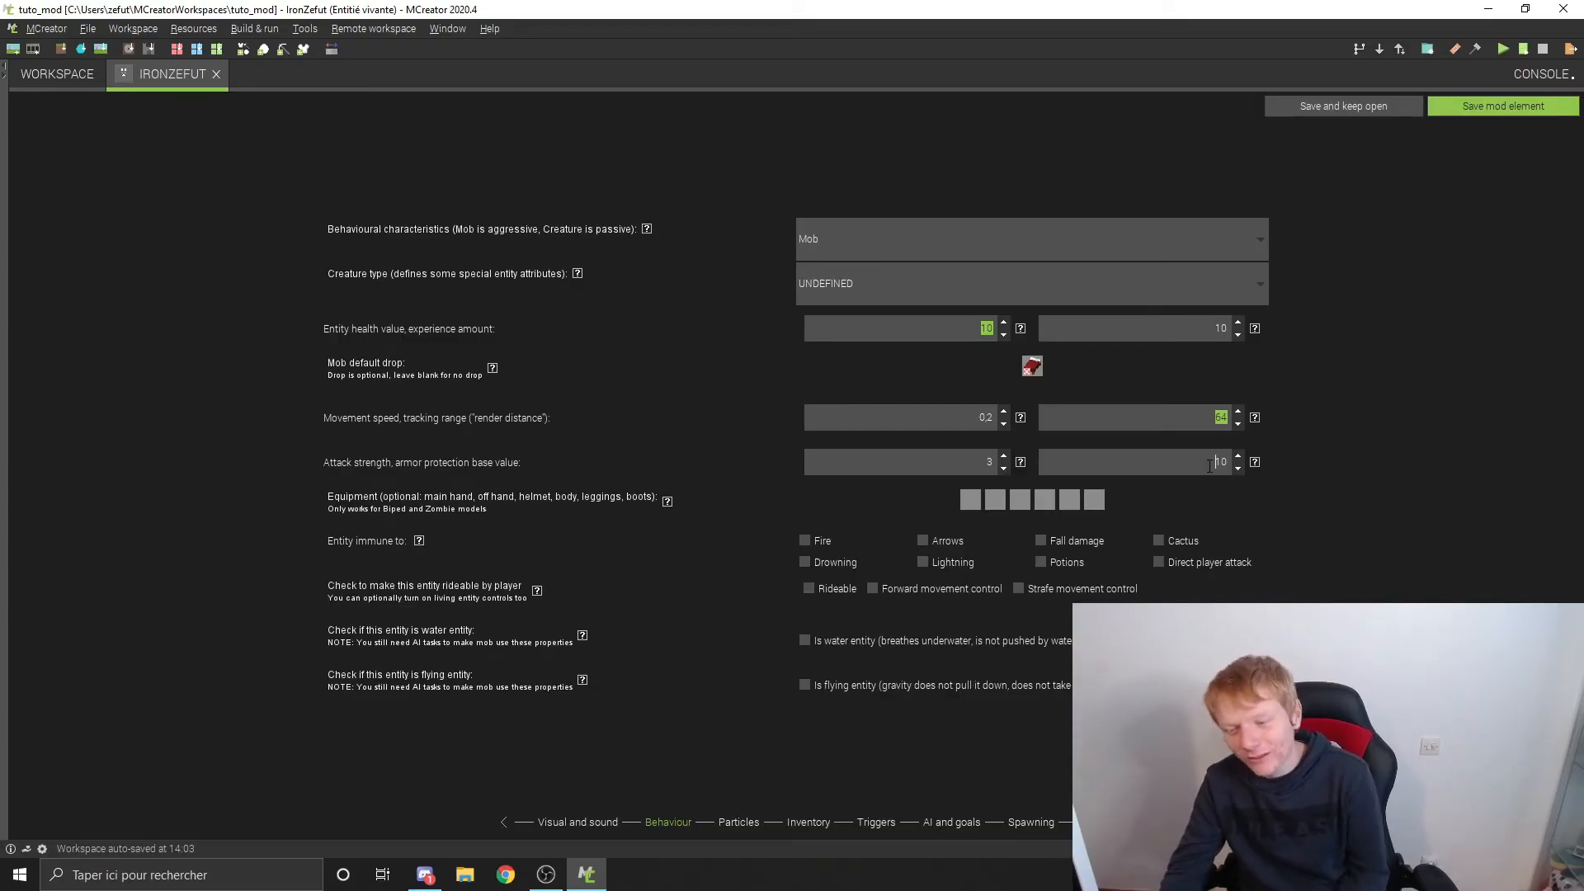
pyautogui.press('Delete')
pyautogui.press('Delete')
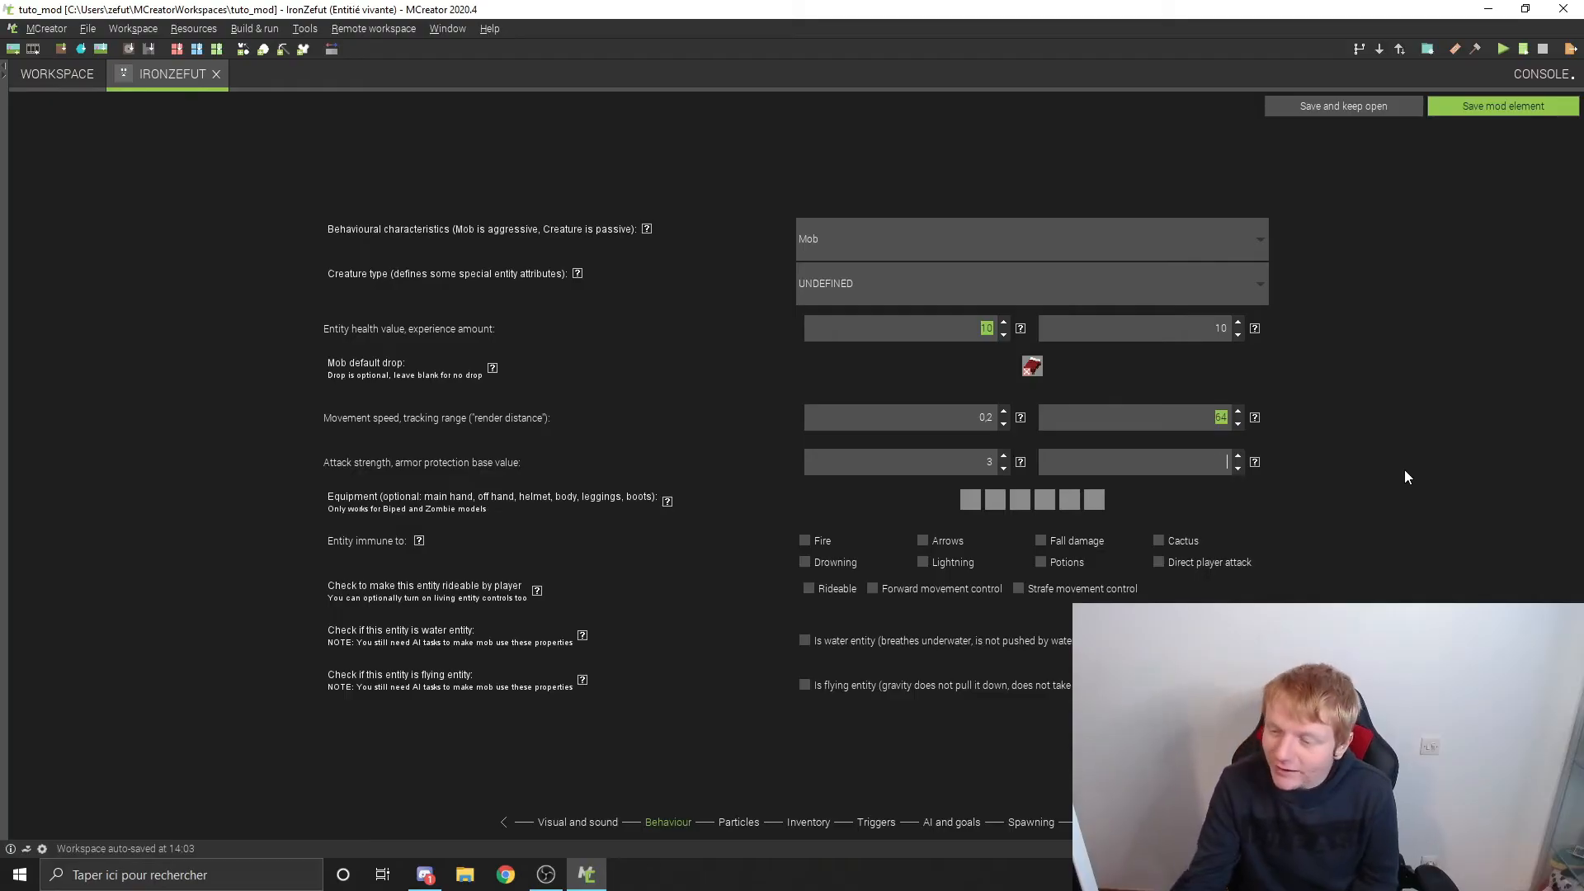
pyautogui.write('5')
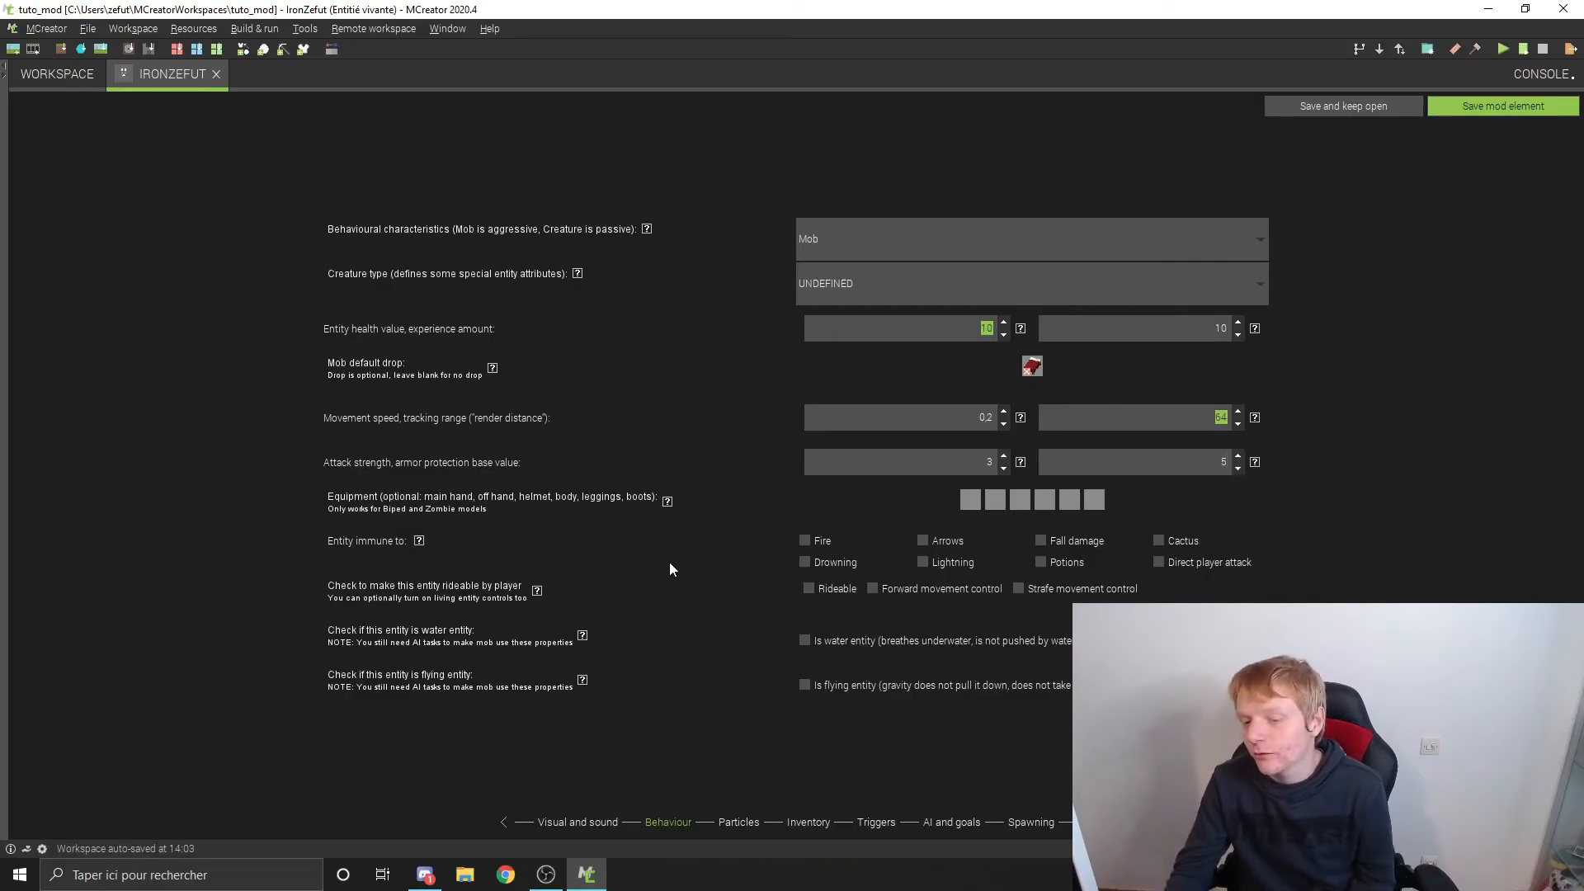
# Step: Read the help for the entity's attack strength
pyautogui.click(1021, 462)
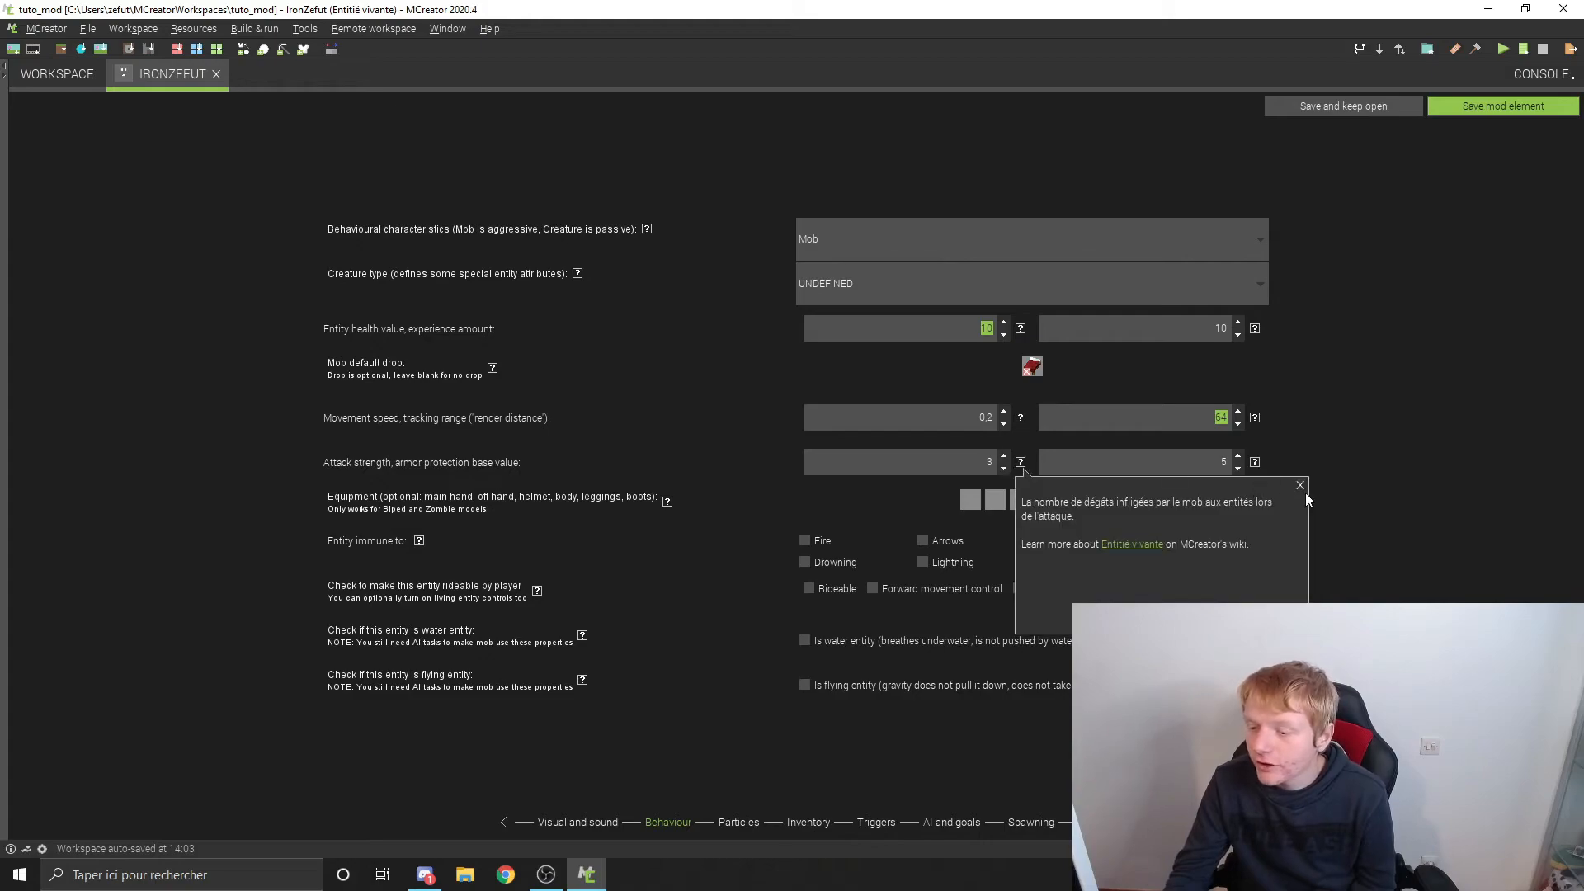
pyautogui.click(1301, 487)
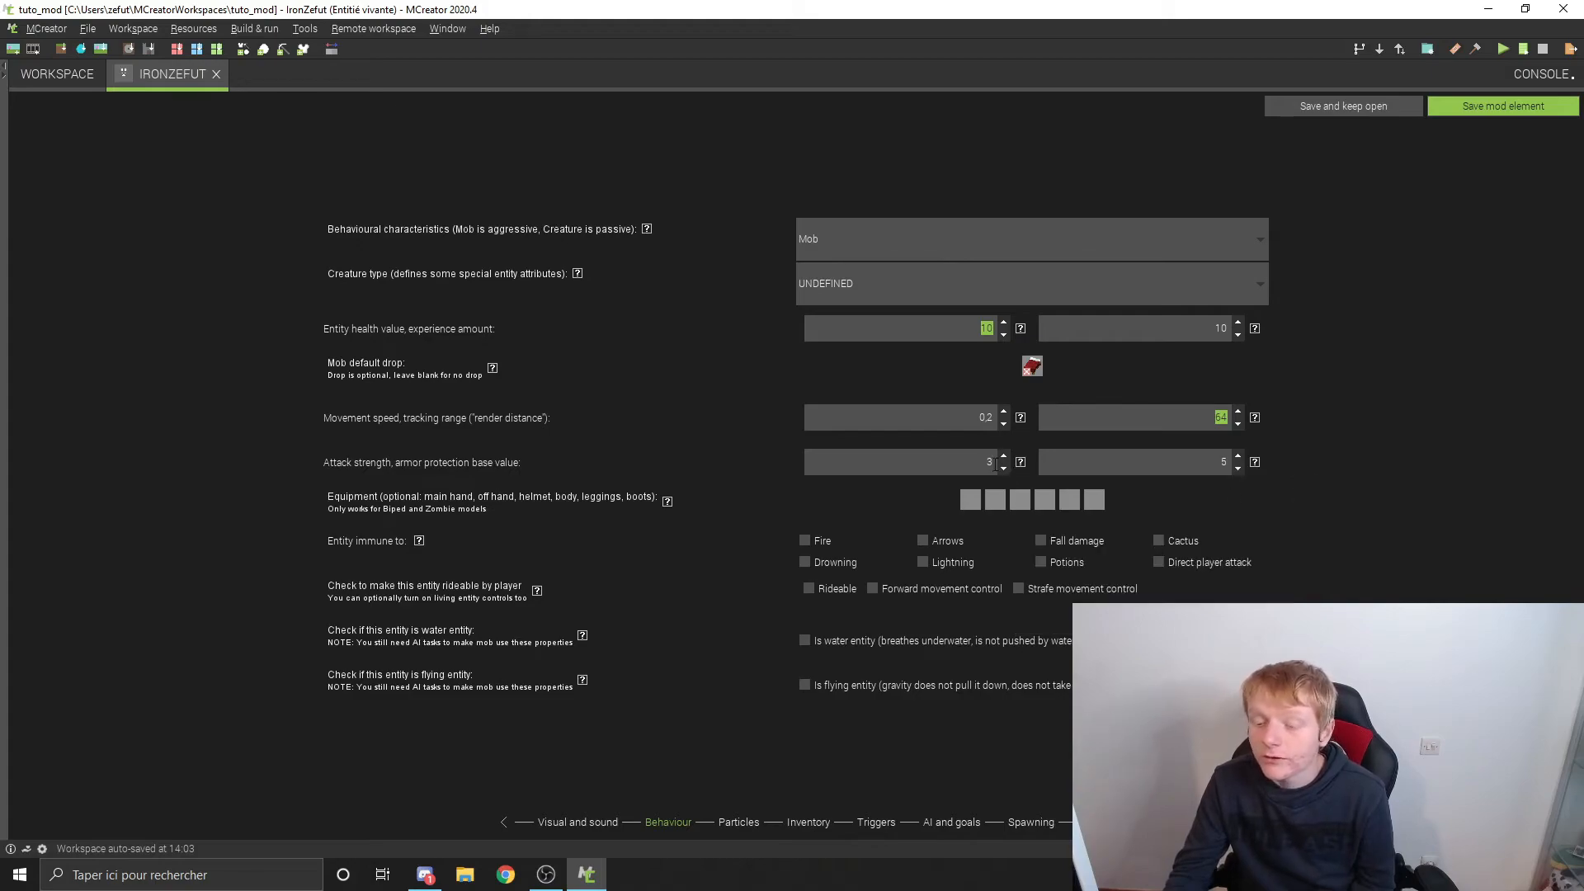
# Step: Set the attack strength to 5 and make the entity immune to fire, fall damage, cactus and lightning
pyautogui.write('5')
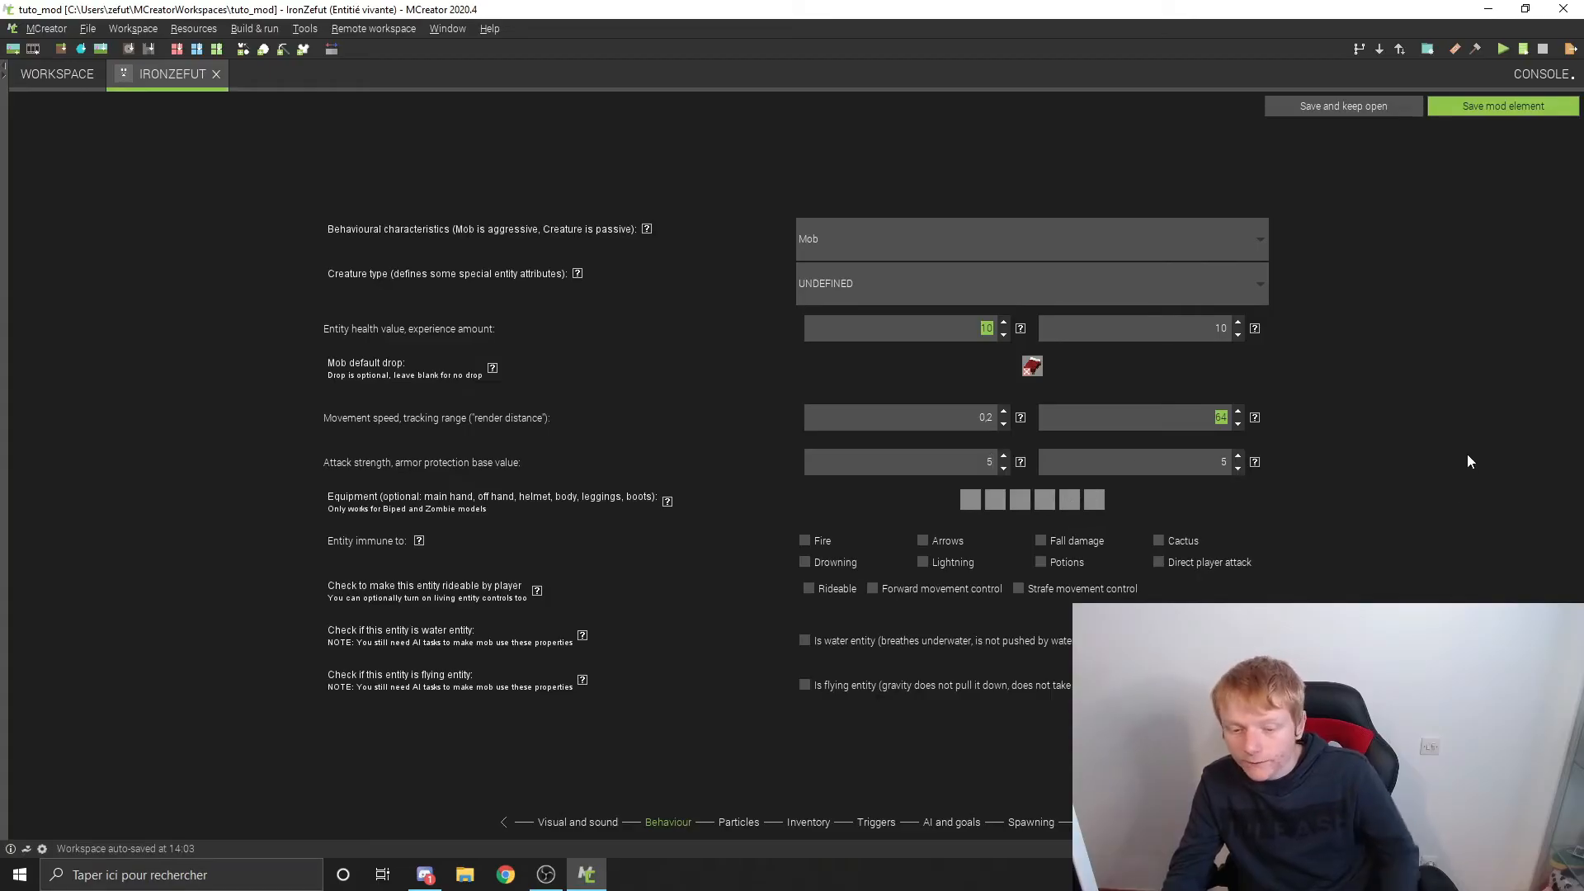
pyautogui.click(419, 540)
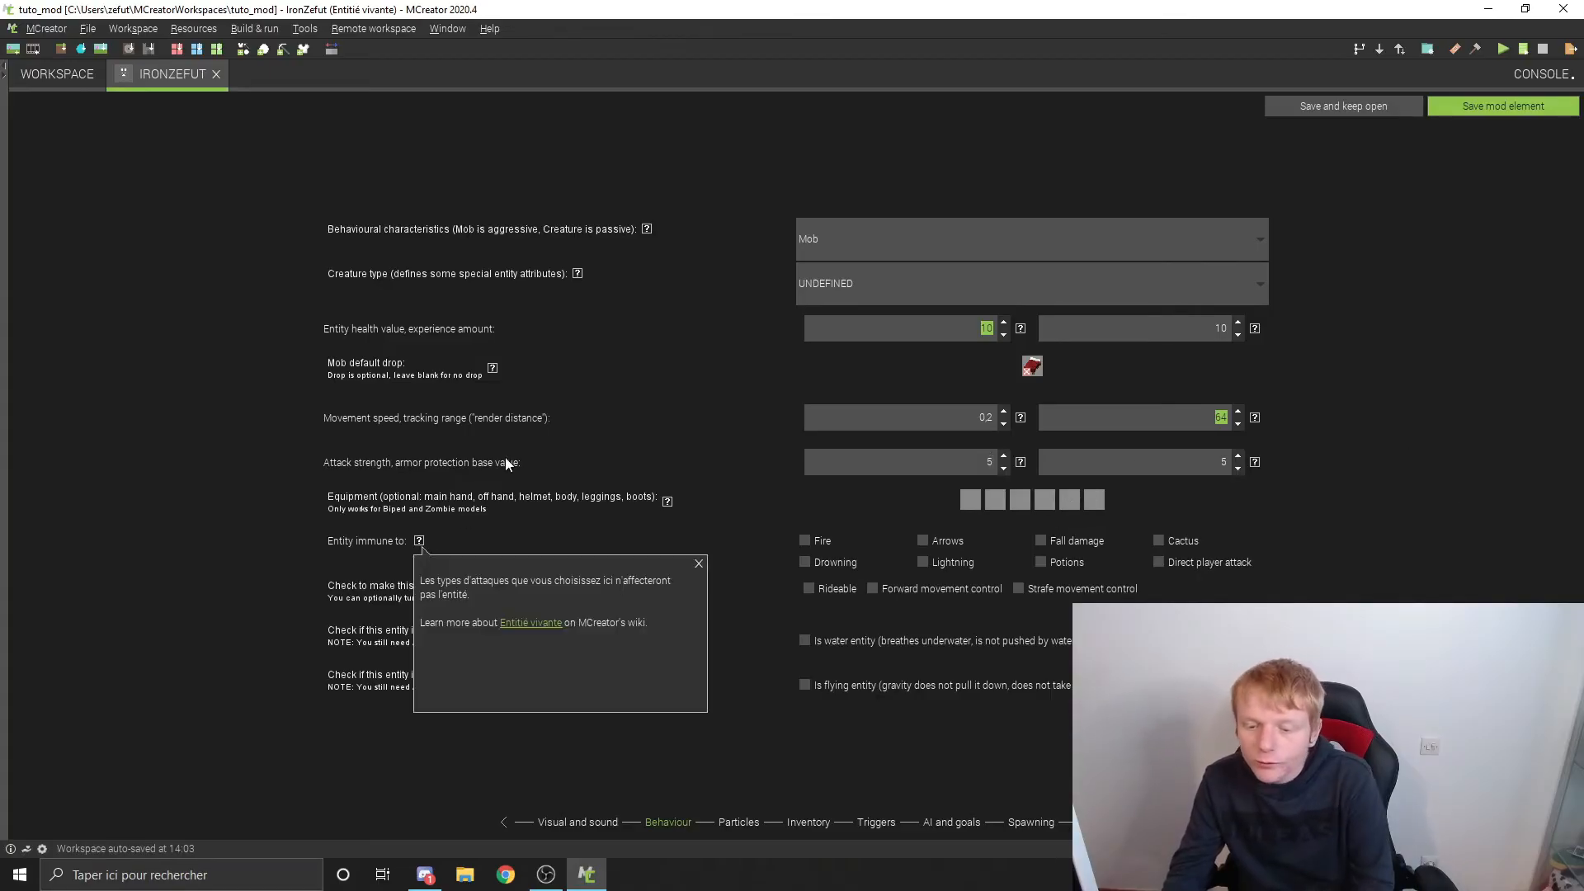
pyautogui.click(697, 565)
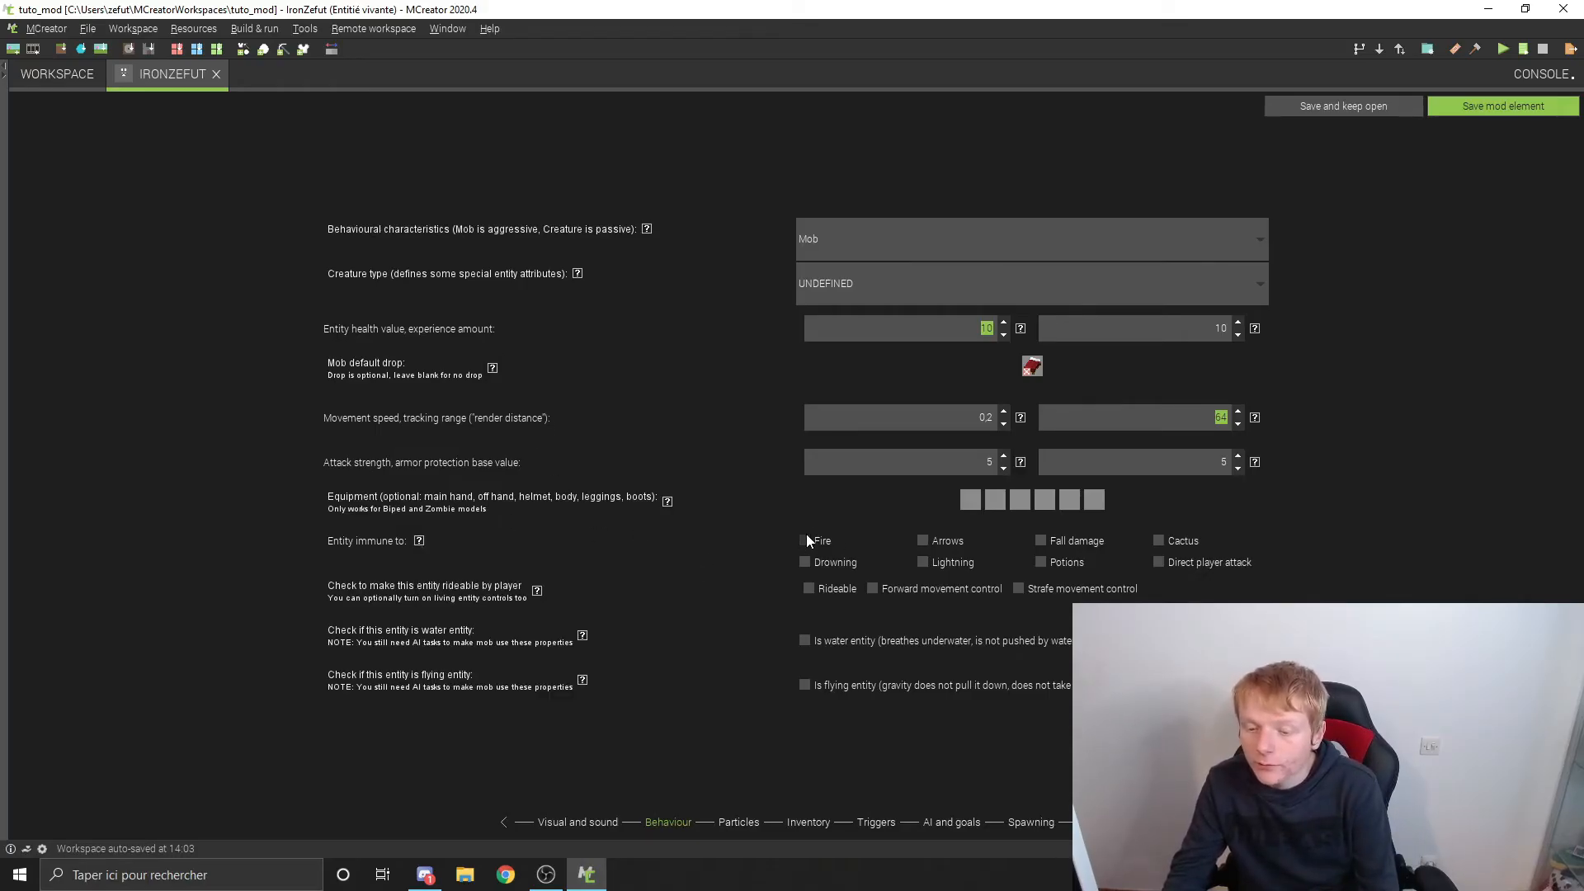
pyautogui.click(1071, 542)
pyautogui.click(1159, 542)
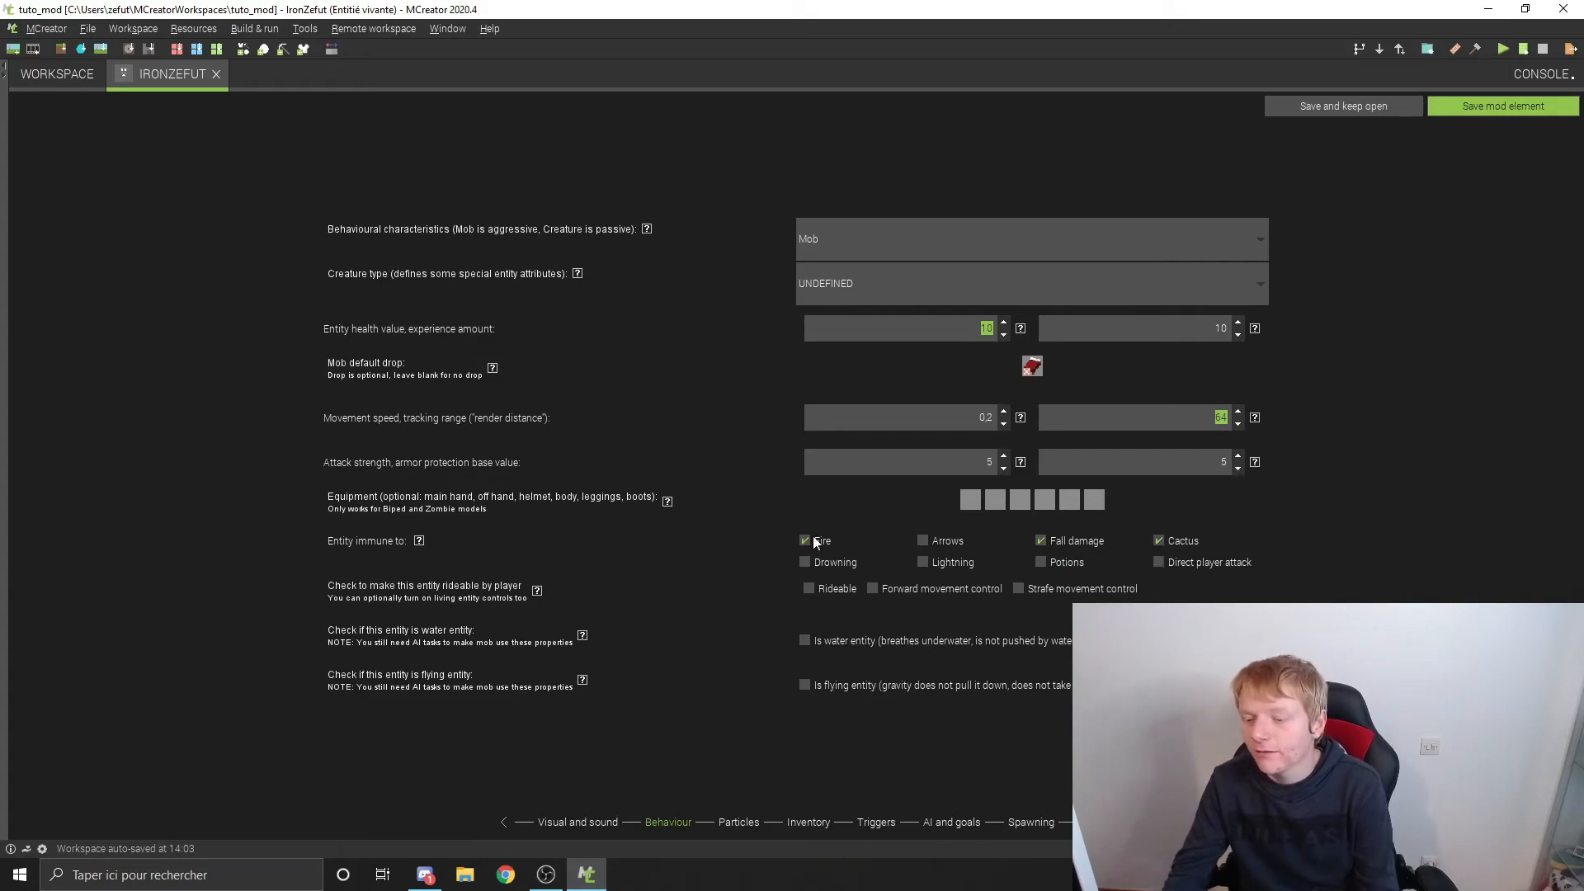
pyautogui.click(957, 561)
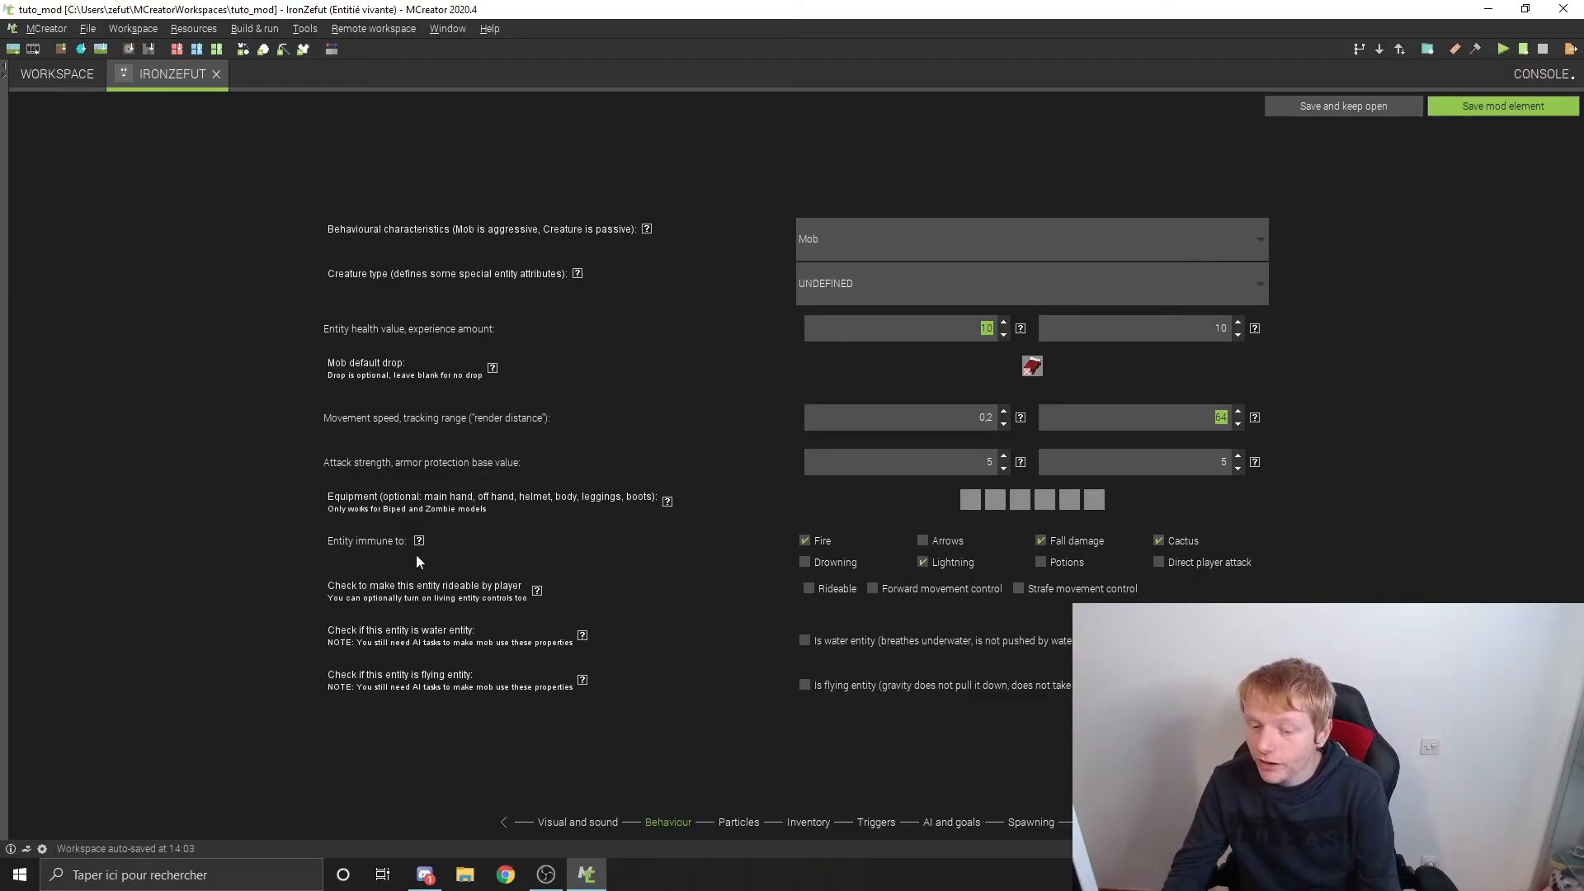
# Step: Read the help for making the entity rideable and for making it a water entity
pyautogui.click(537, 591)
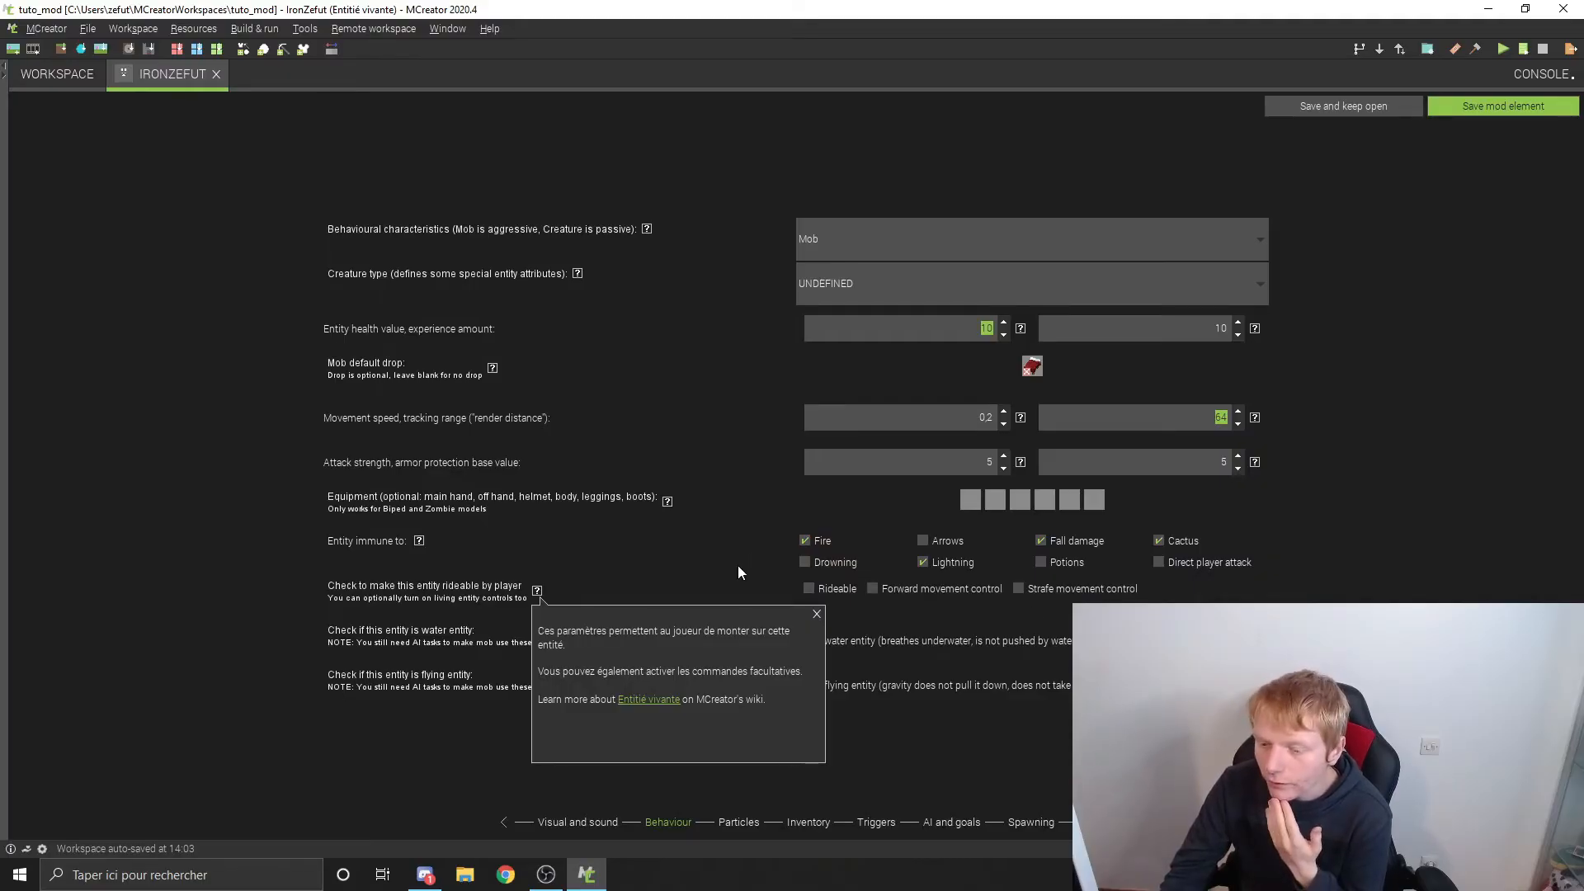
pyautogui.click(817, 614)
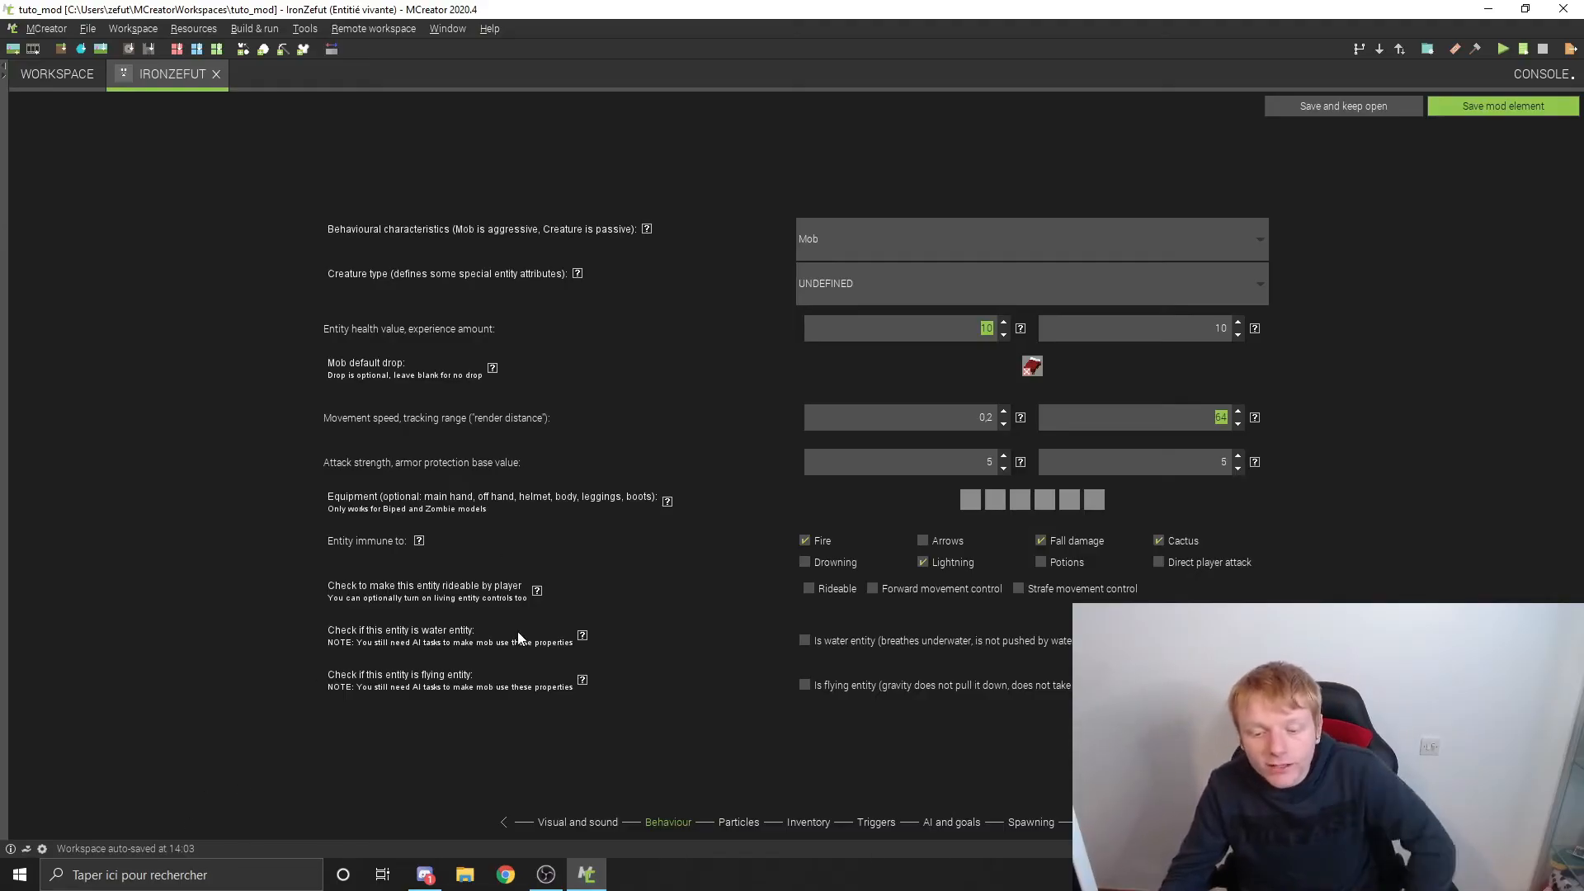
pyautogui.moveTo(580, 635)
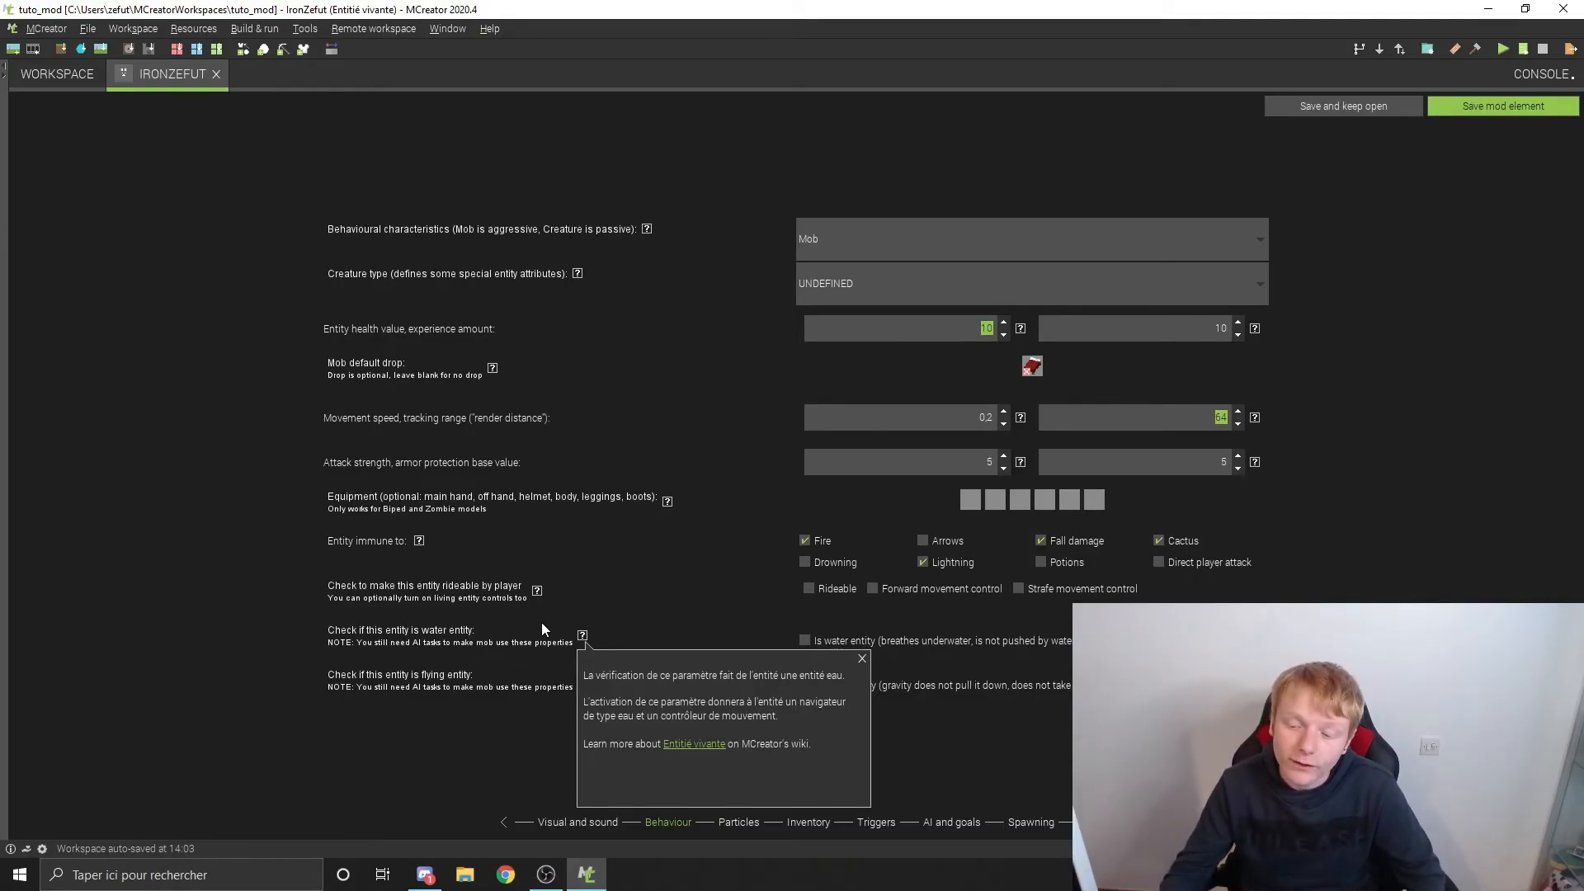
pyautogui.click(863, 659)
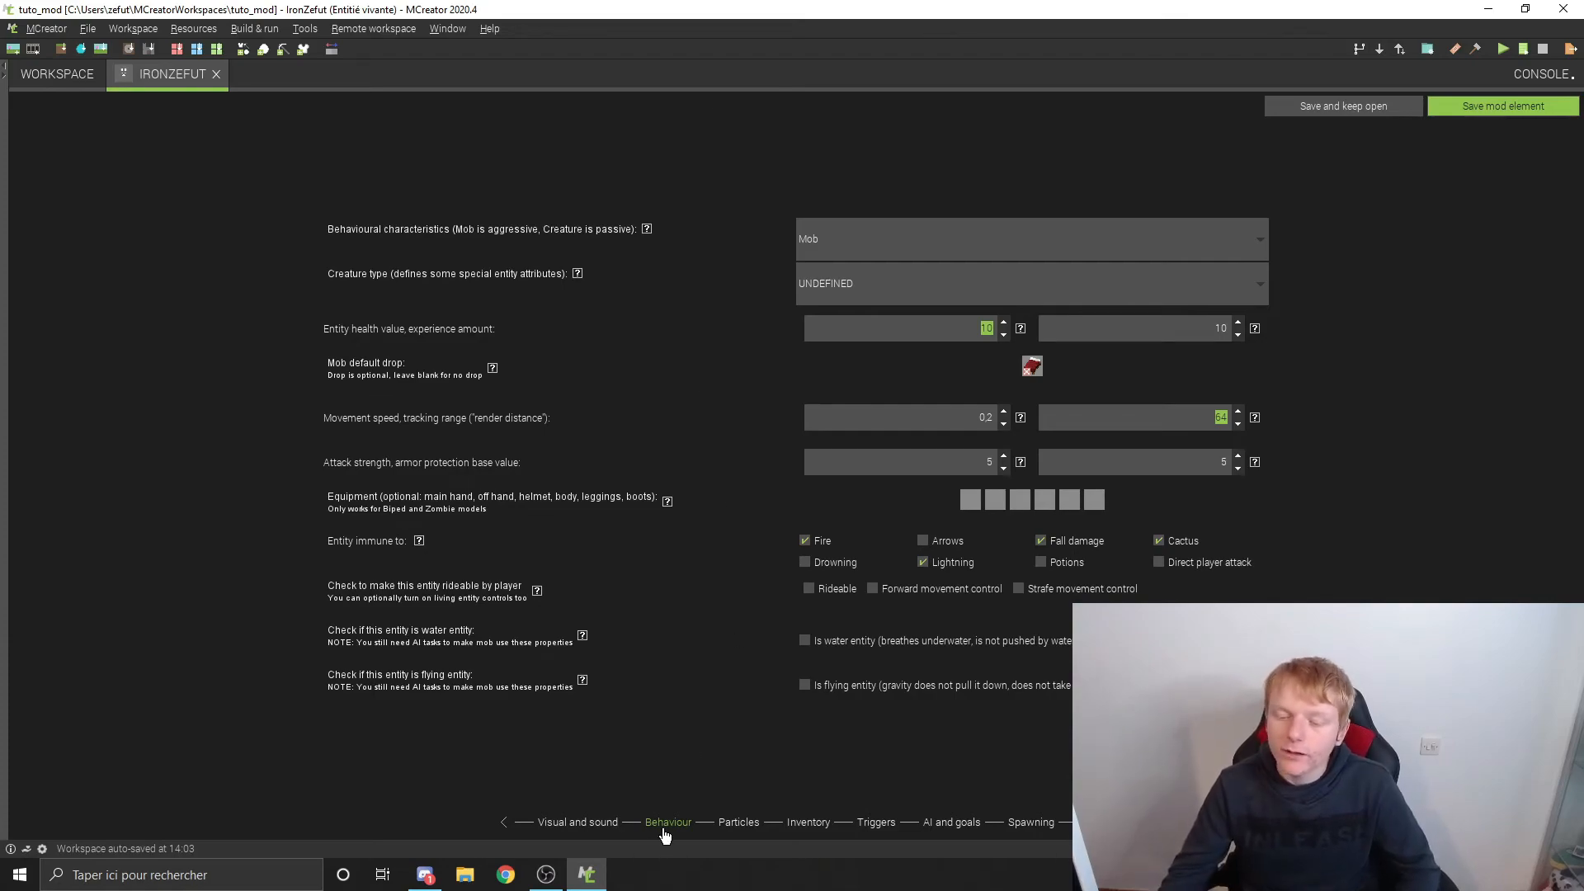
# Step: Look over the particle settings, checking the spawning condition choices and reading the help for the particle spawning shape
pyautogui.click(737, 822)
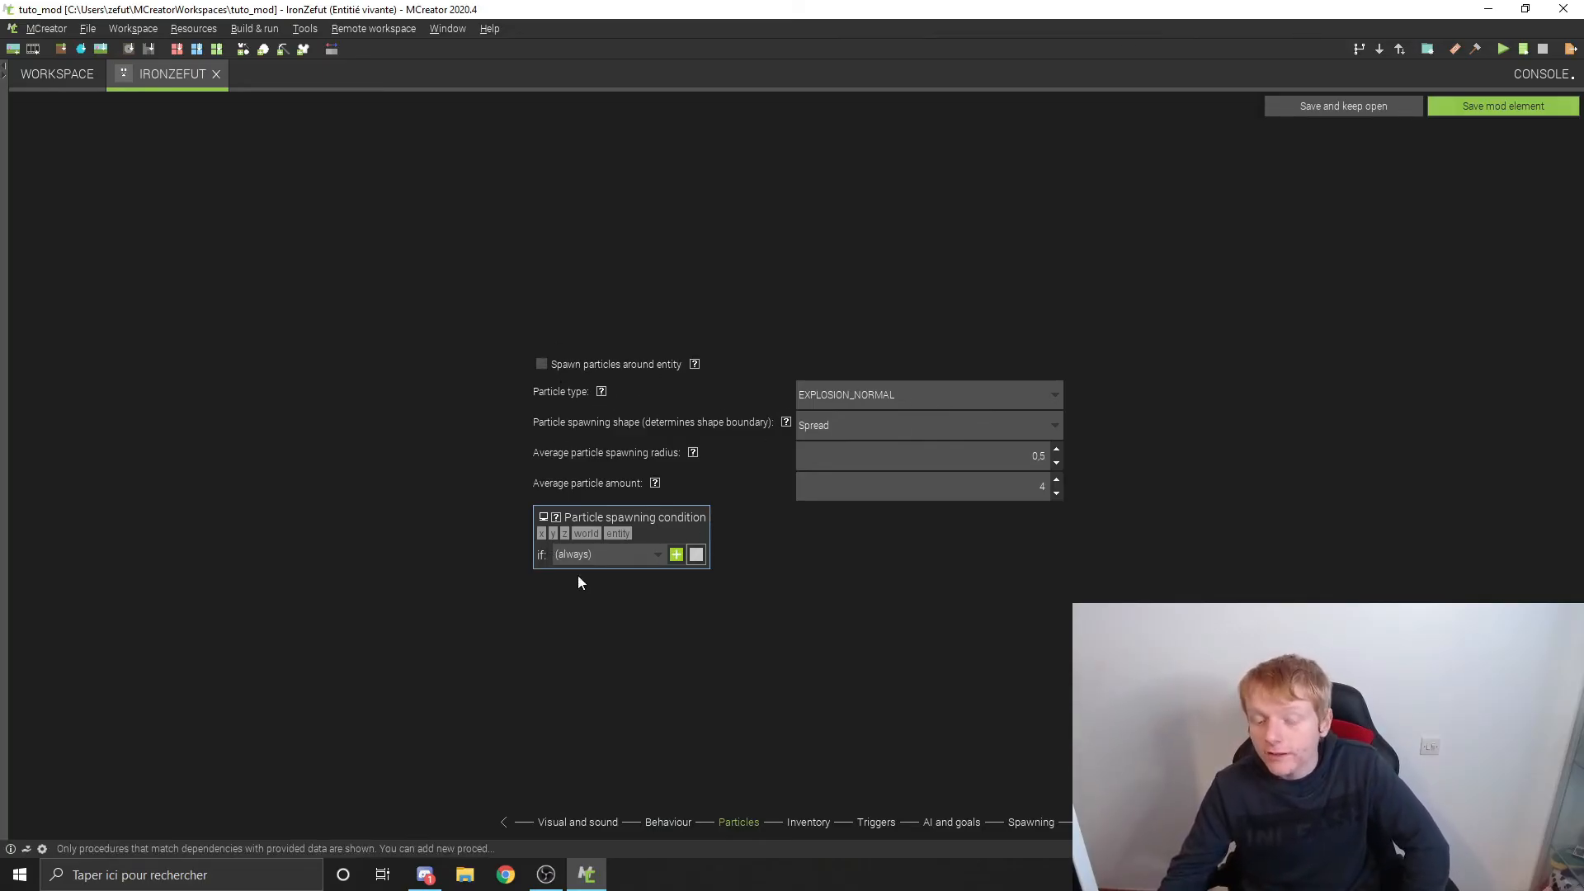
pyautogui.click(624, 555)
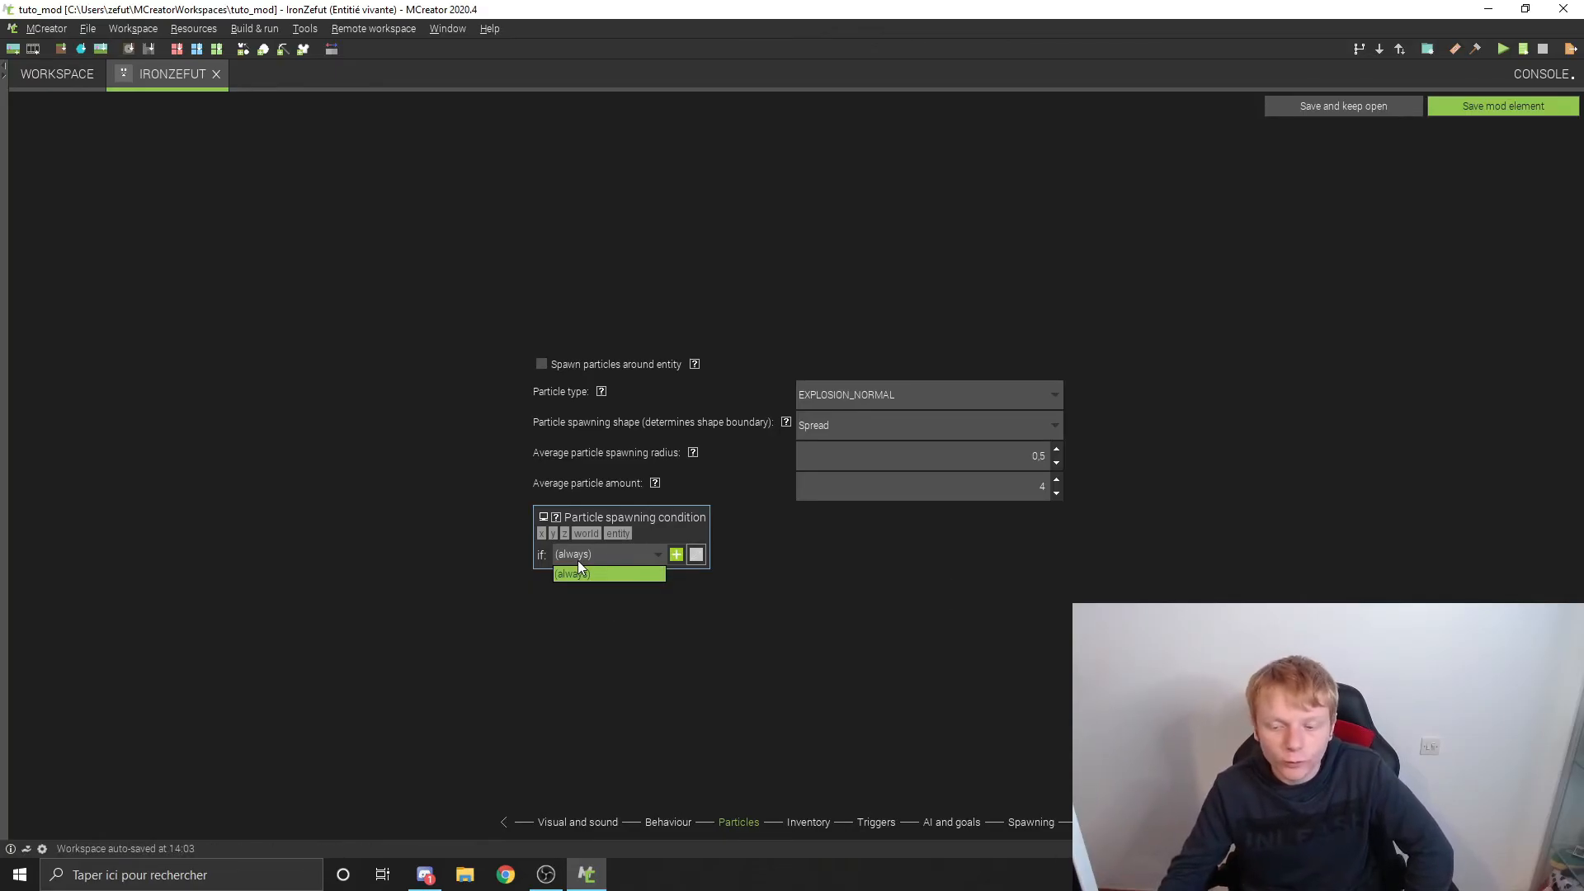
pyautogui.click(729, 638)
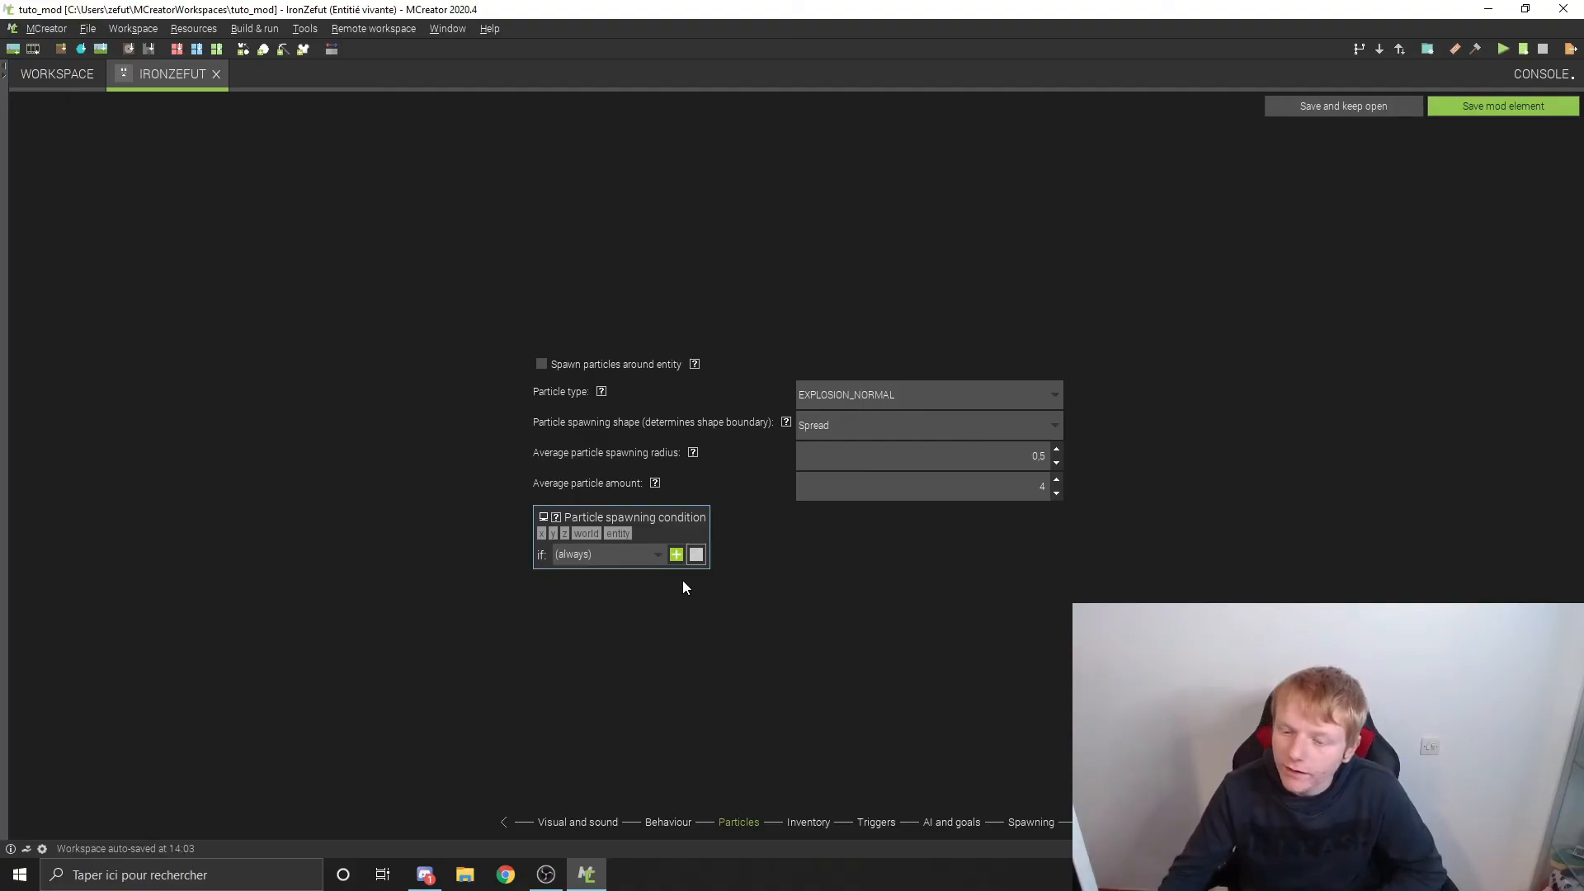
pyautogui.click(848, 433)
pyautogui.click(809, 453)
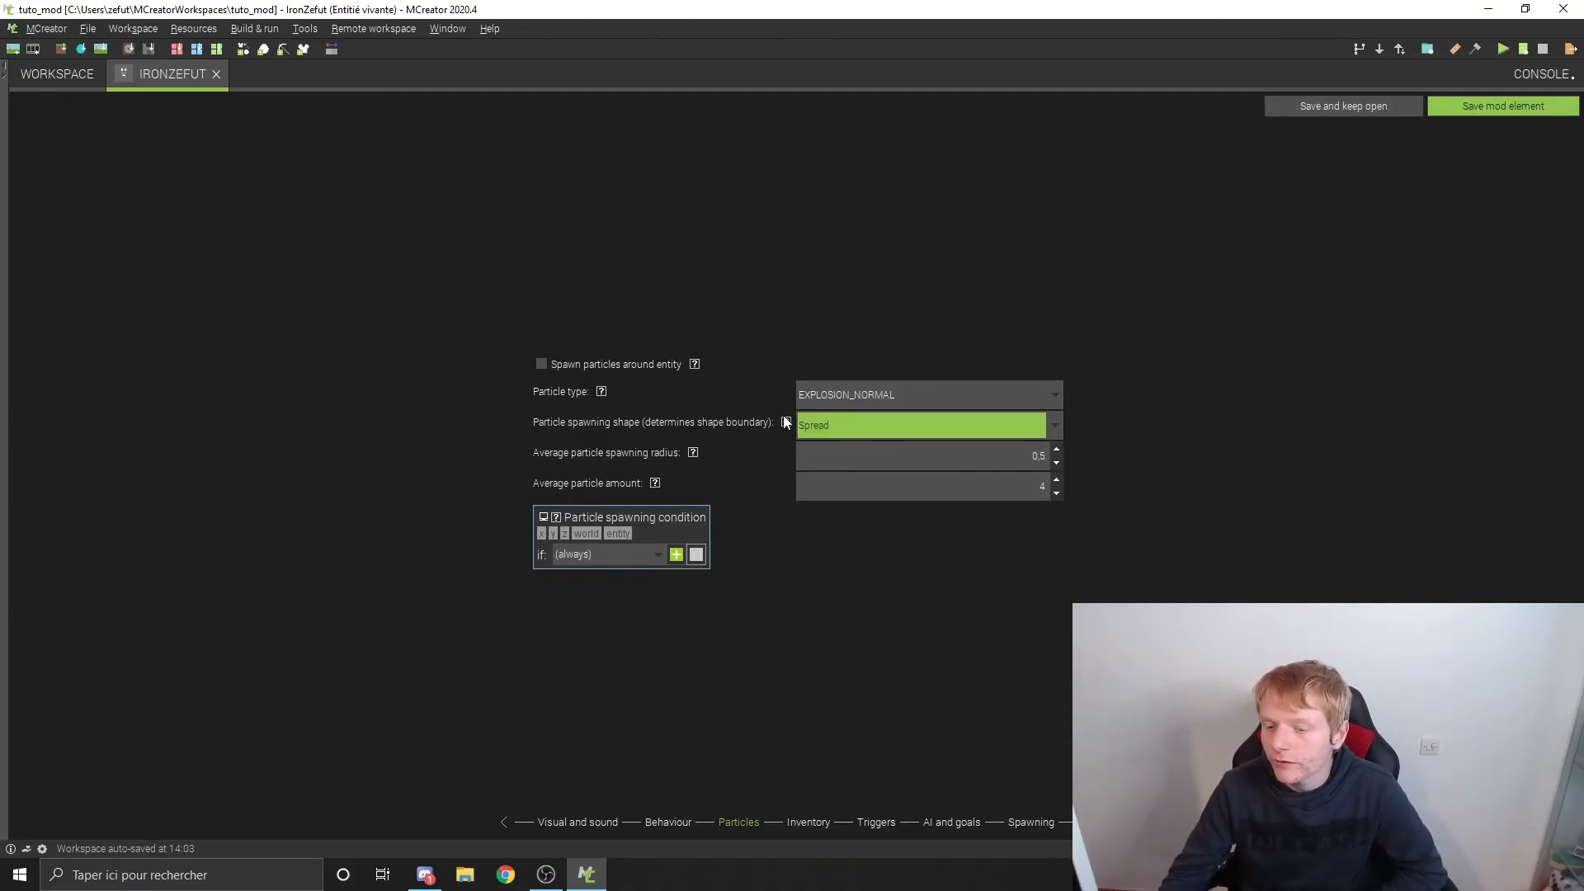
pyautogui.click(786, 422)
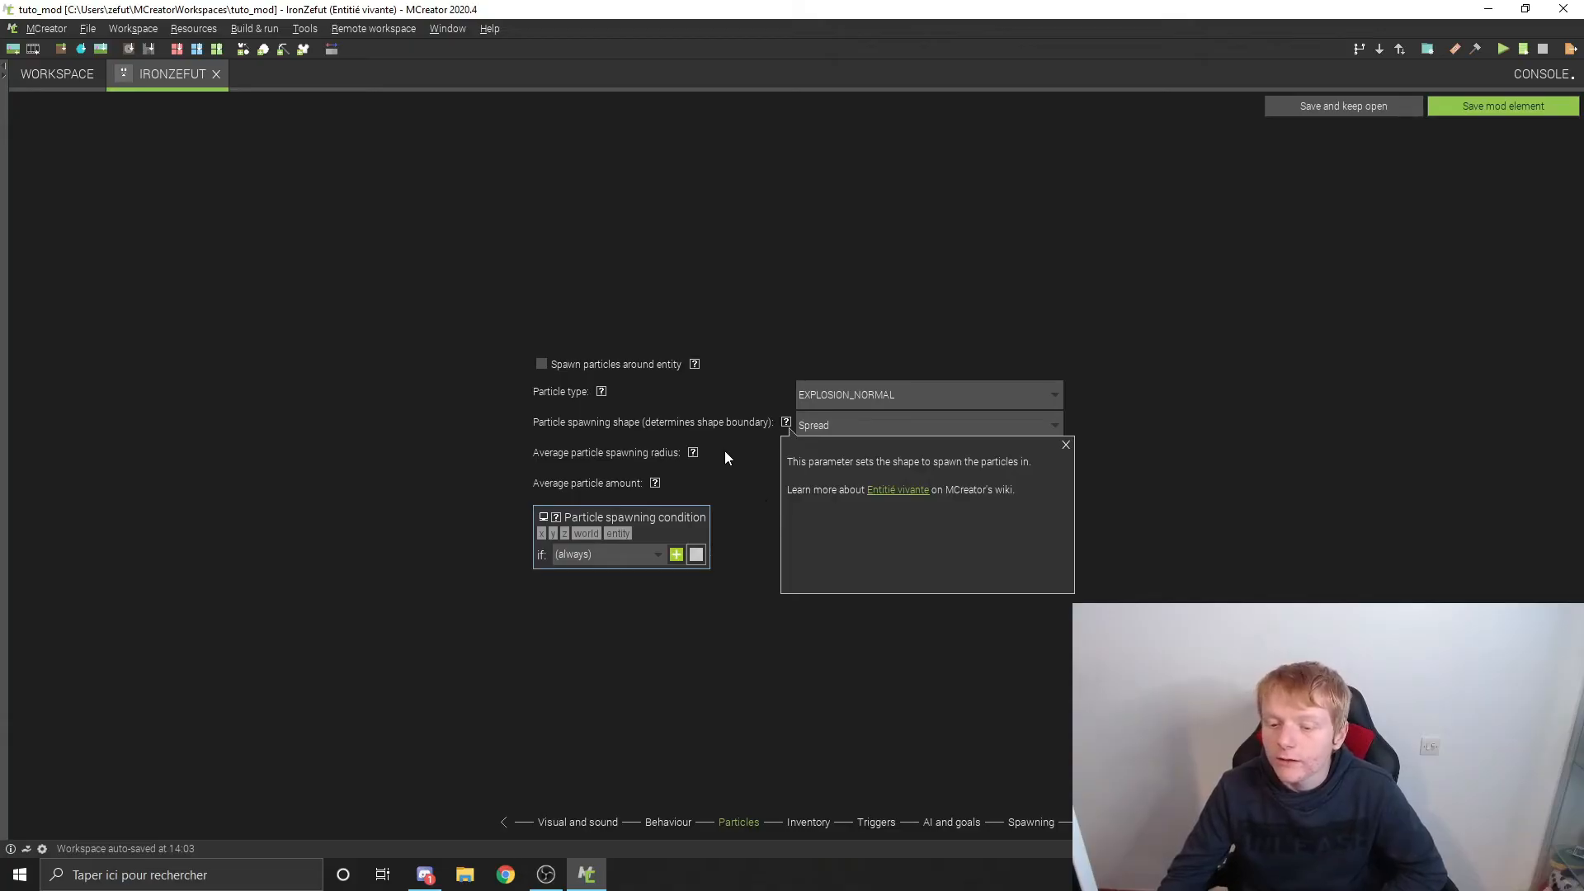
pyautogui.click(1065, 444)
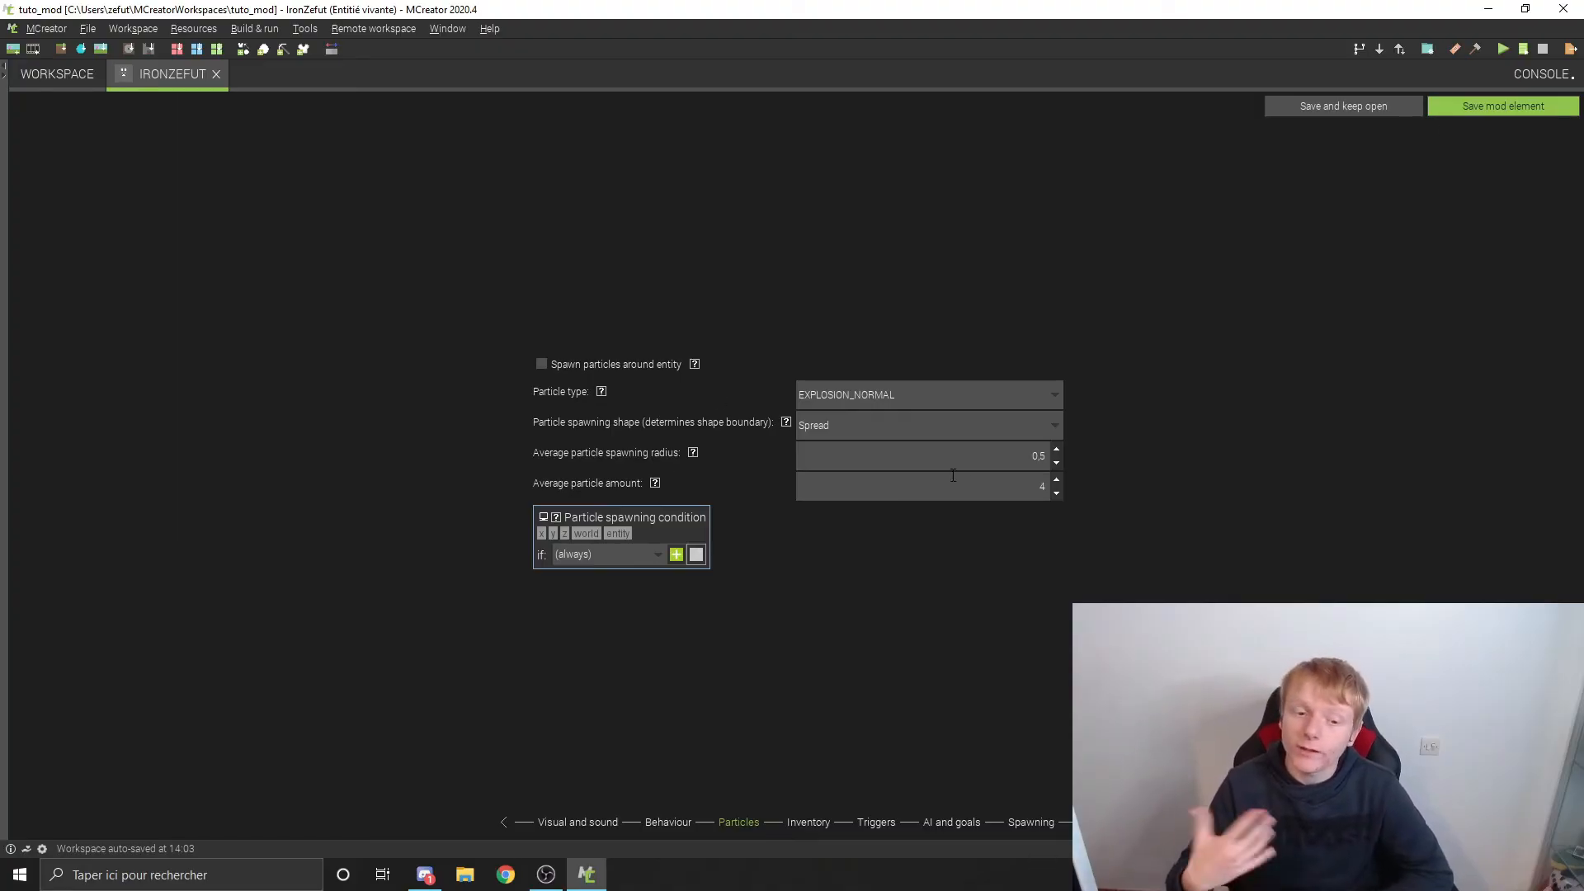
# Step: Look over the inventory settings: the GUI binding choices, the slot count and the maximum stack size
pyautogui.click(848, 821)
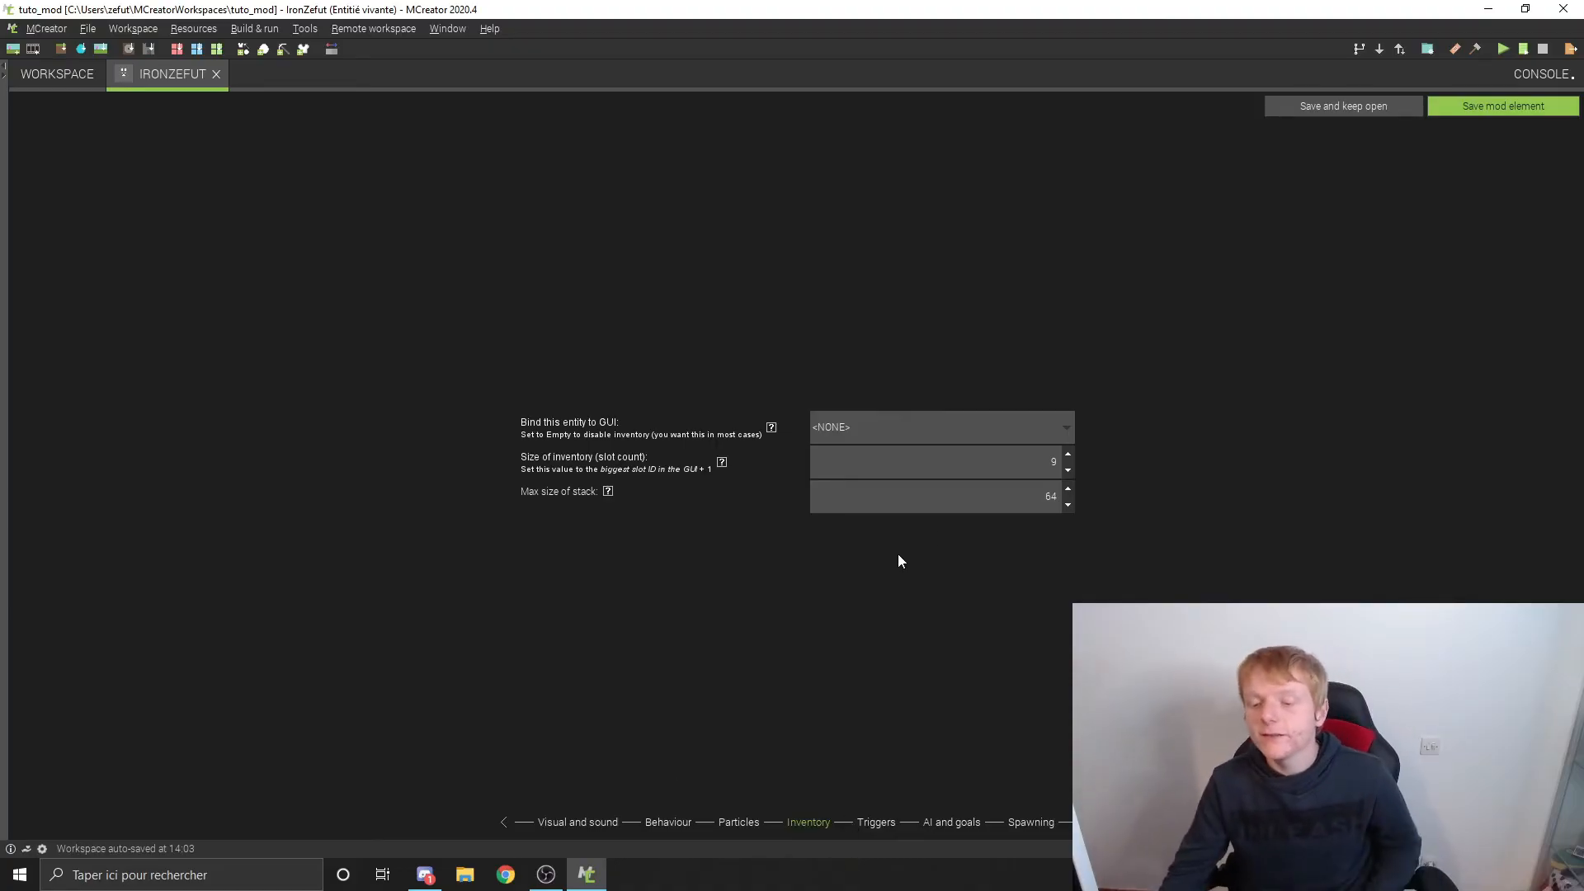
pyautogui.click(898, 418)
pyautogui.click(899, 418)
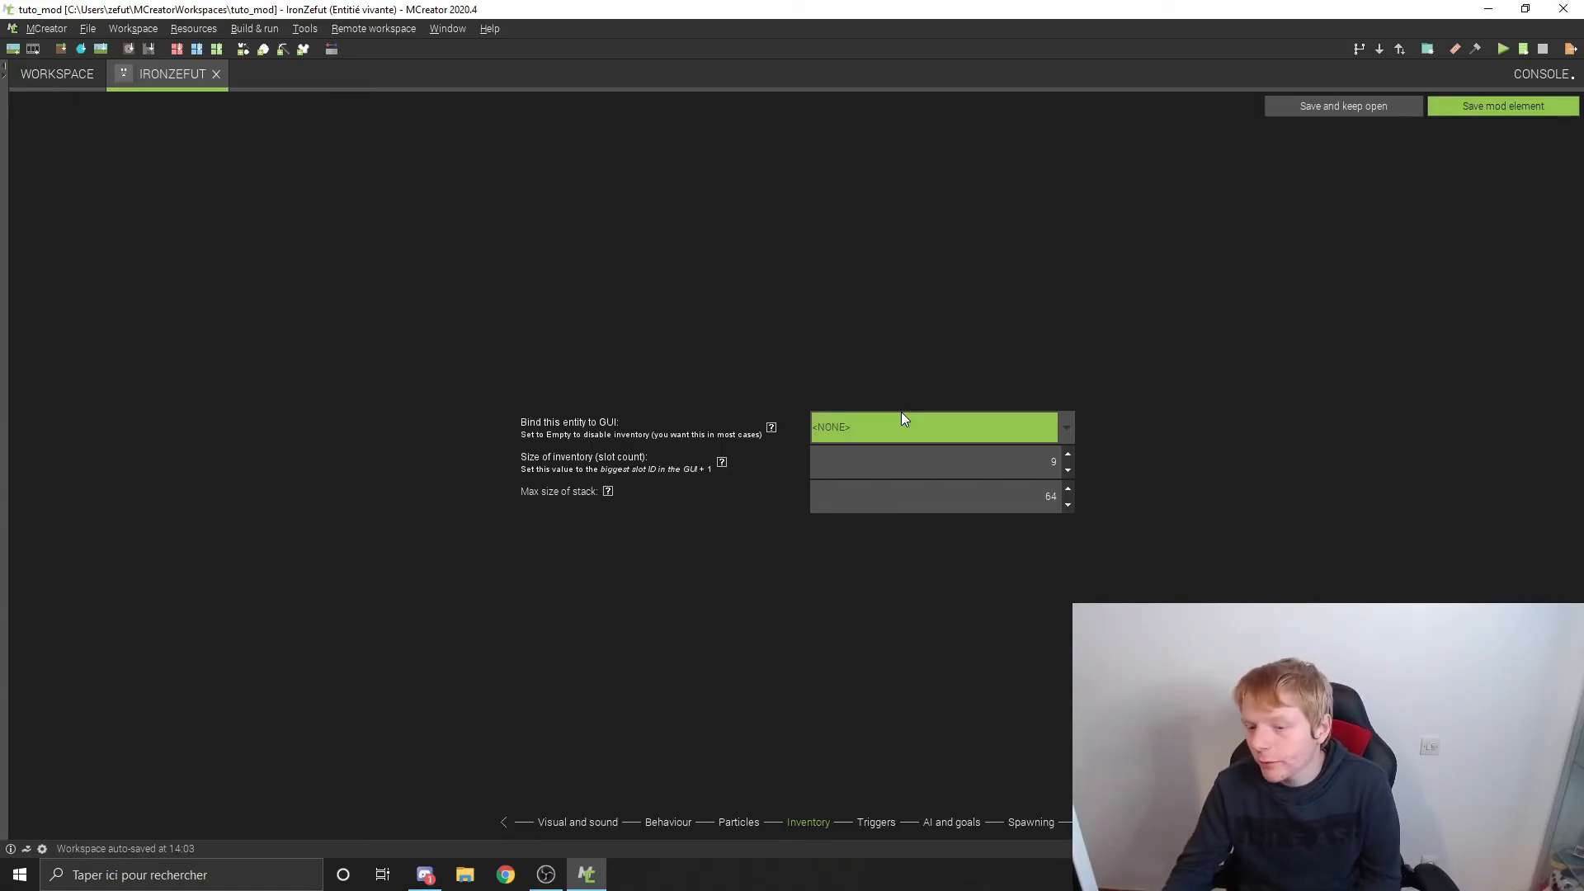
pyautogui.click(901, 416)
pyautogui.click(887, 419)
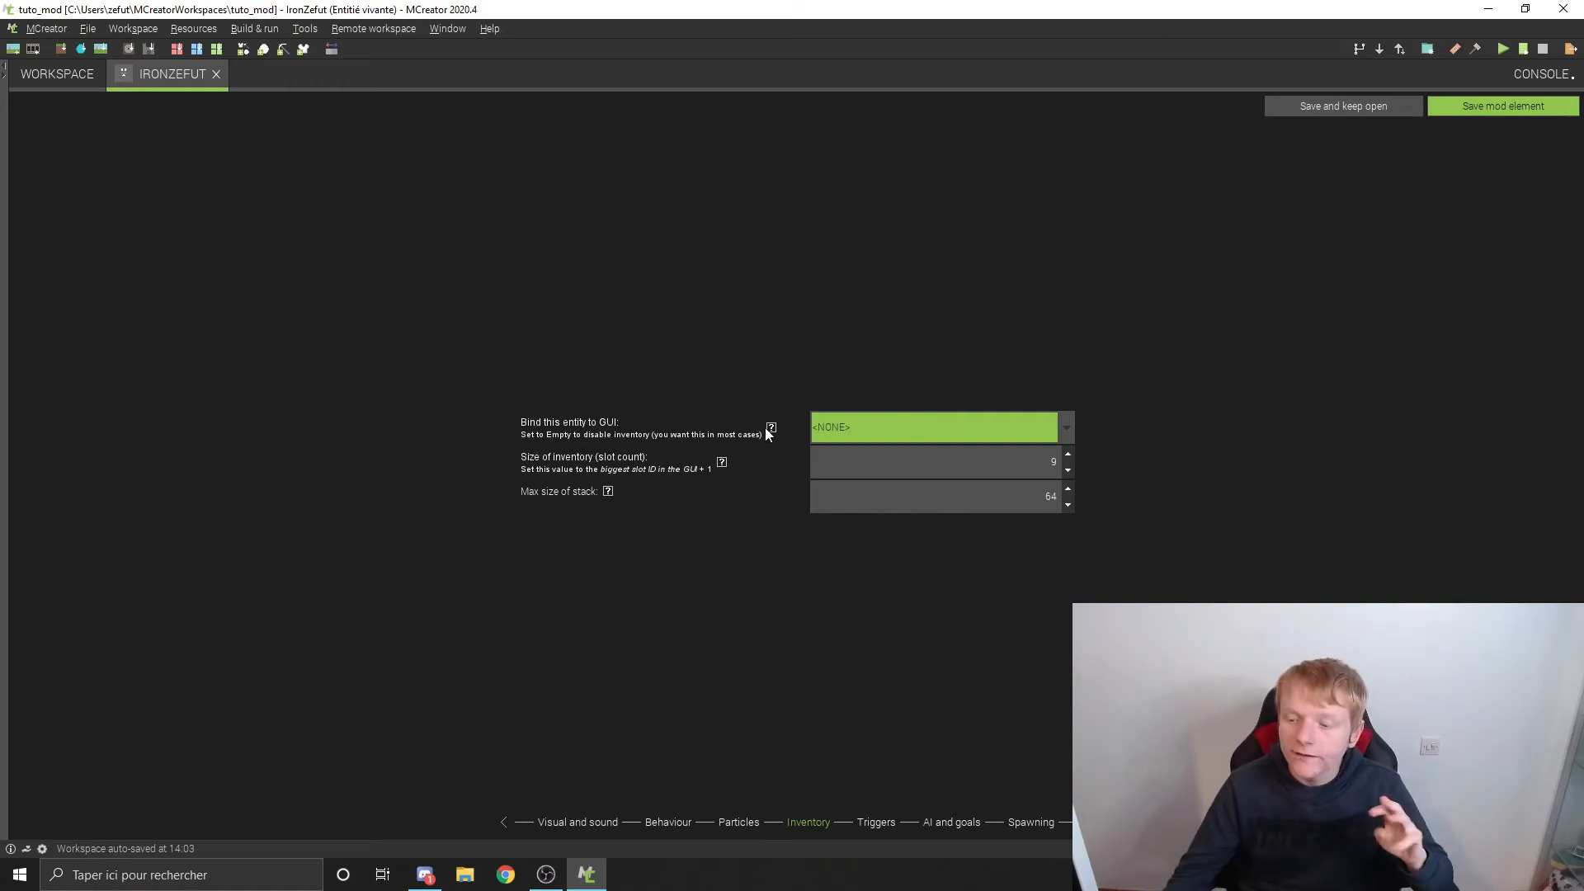
pyautogui.doubleClick(1040, 464)
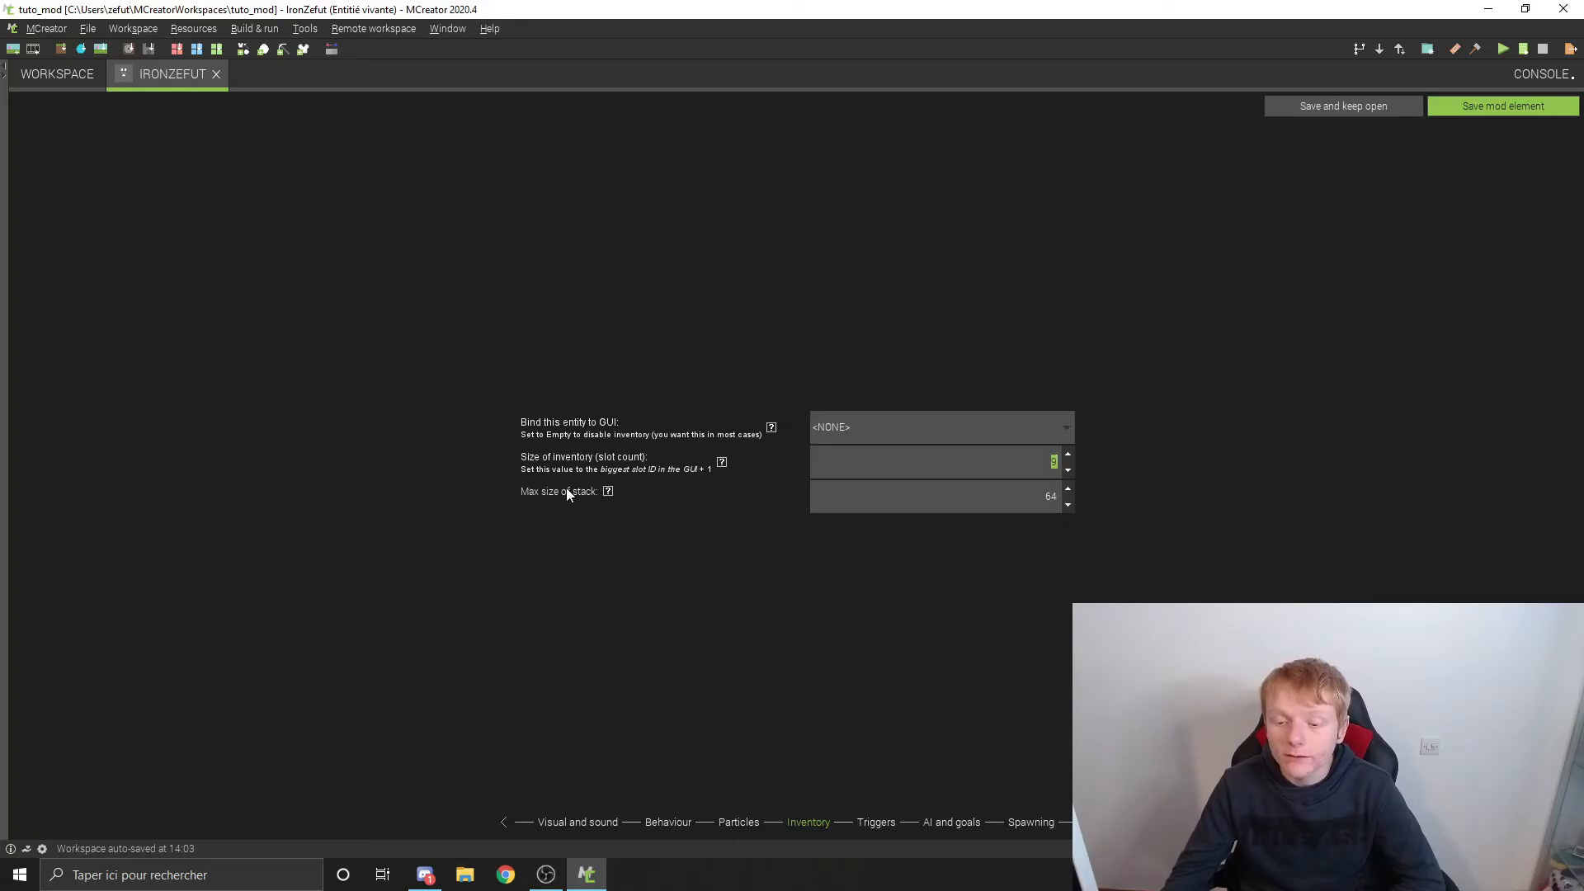
pyautogui.doubleClick(1022, 493)
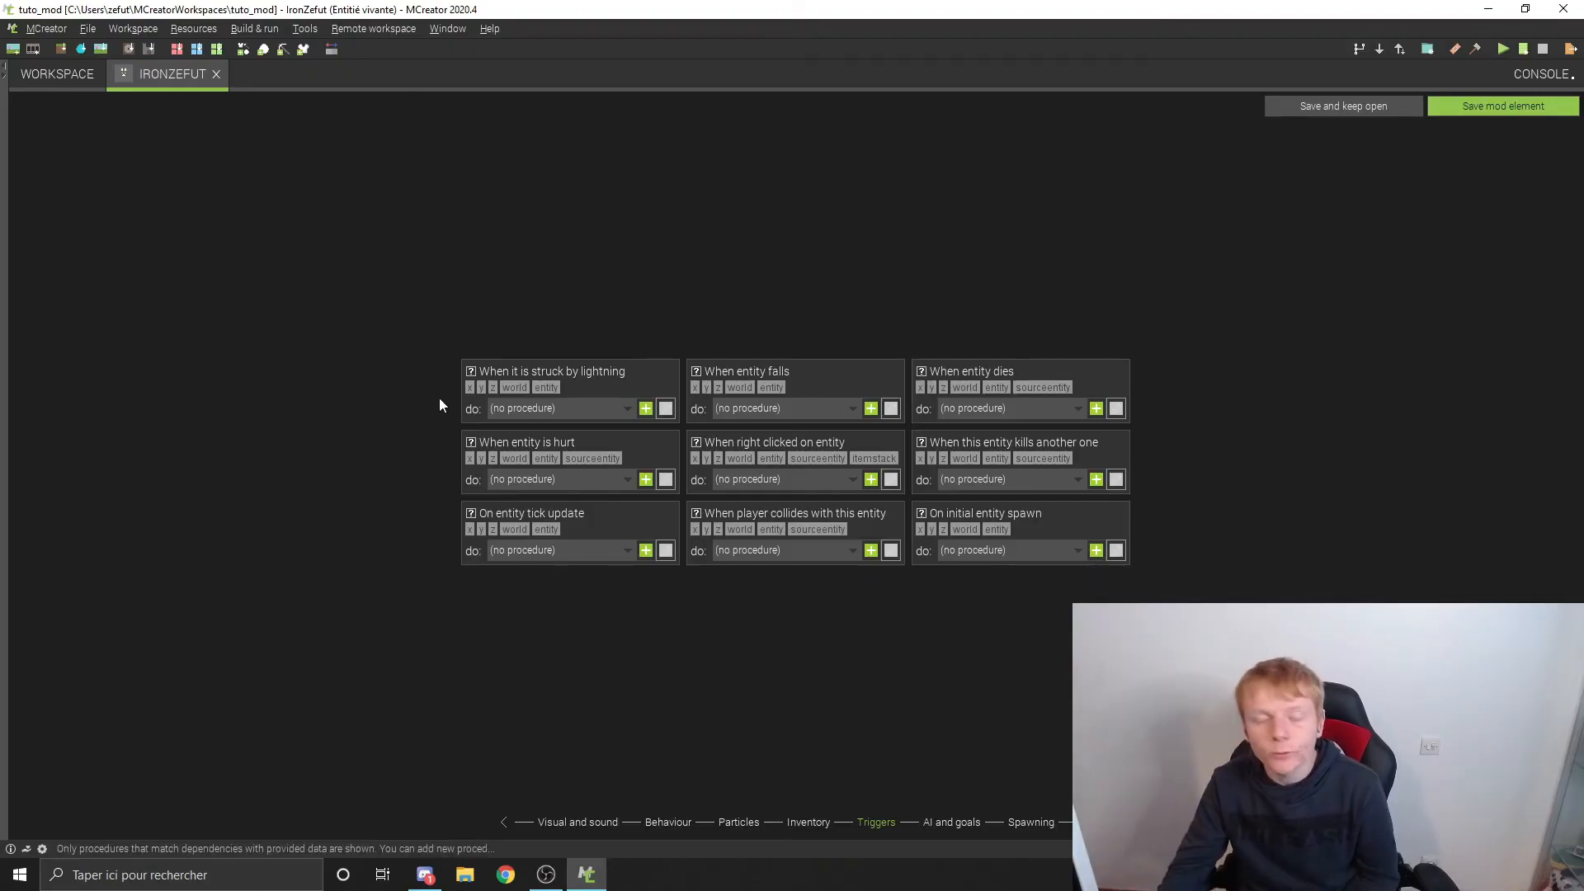
# Step: Review the AI parameters by reading the help for enabling AI, the animal breed items and ranged attacks
pyautogui.click(950, 823)
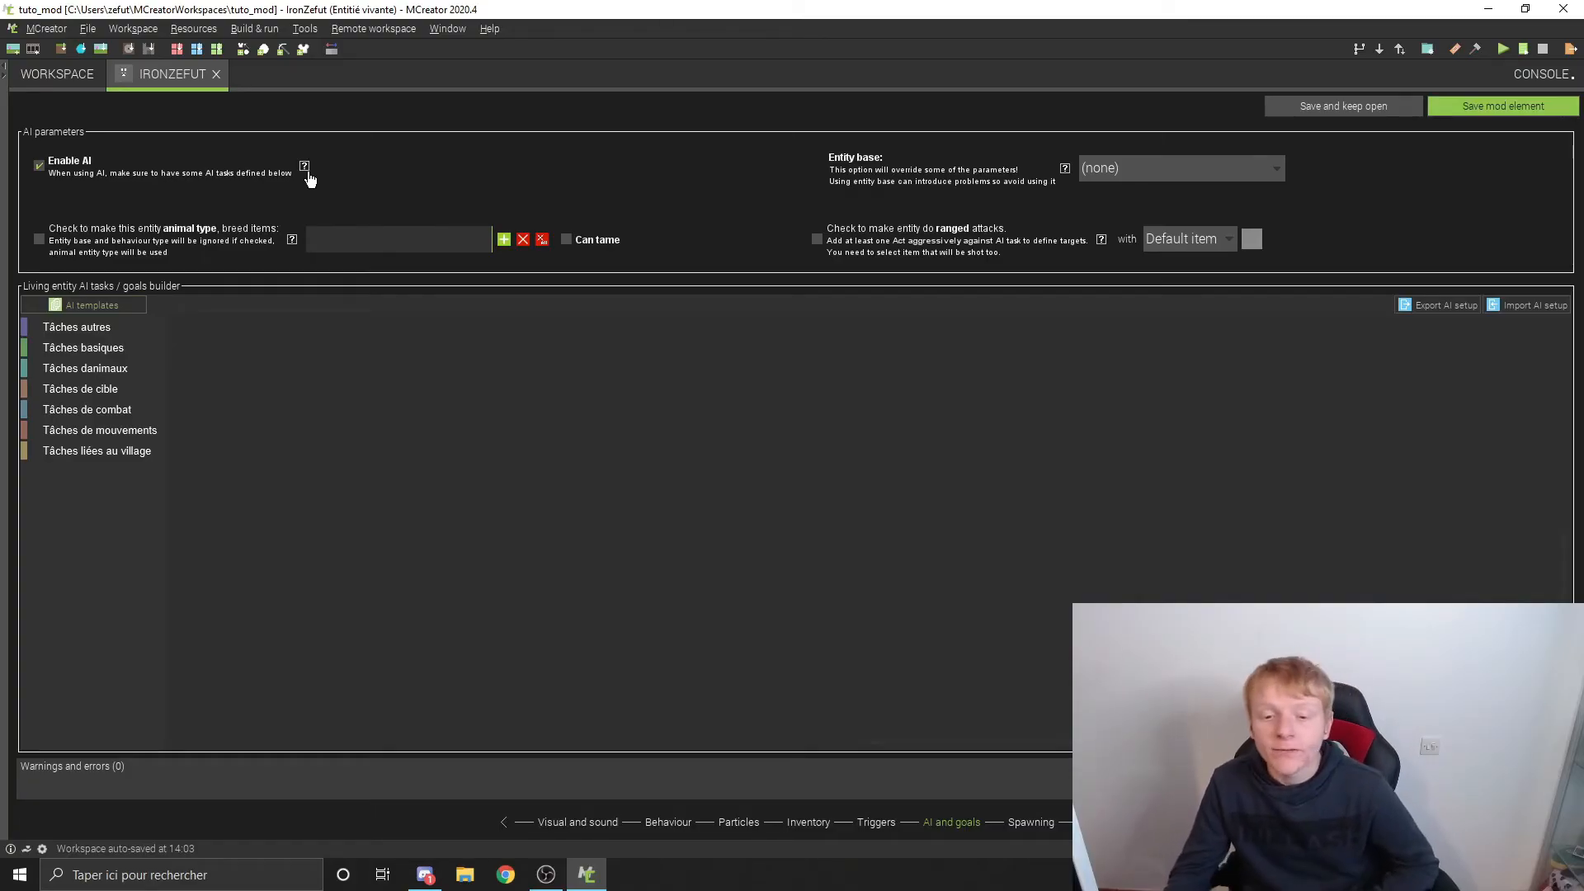
pyautogui.moveTo(306, 168)
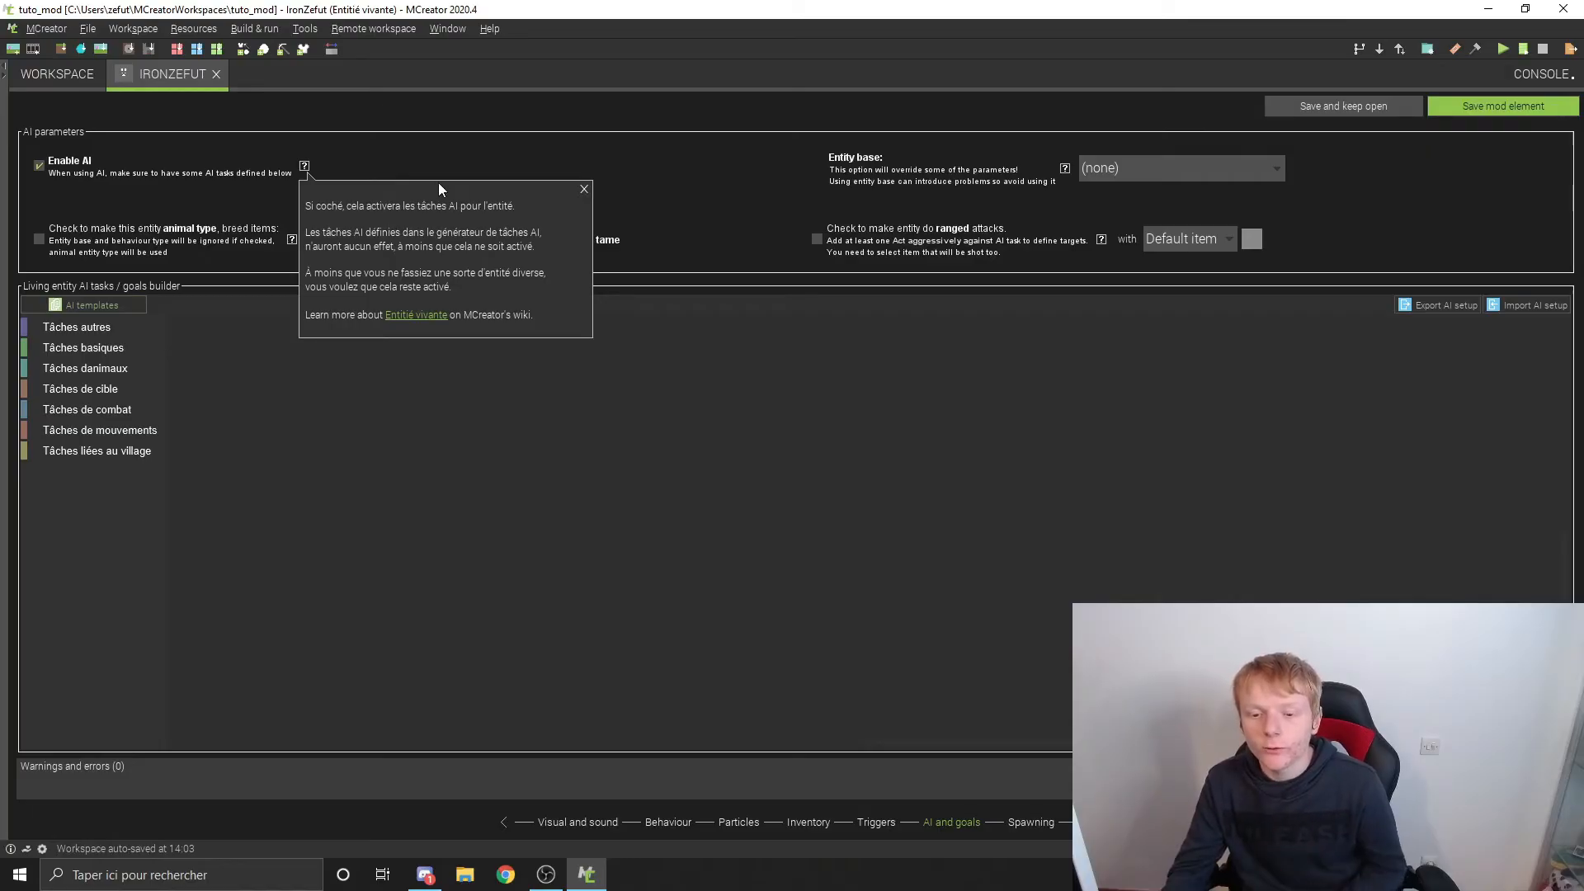
pyautogui.click(584, 189)
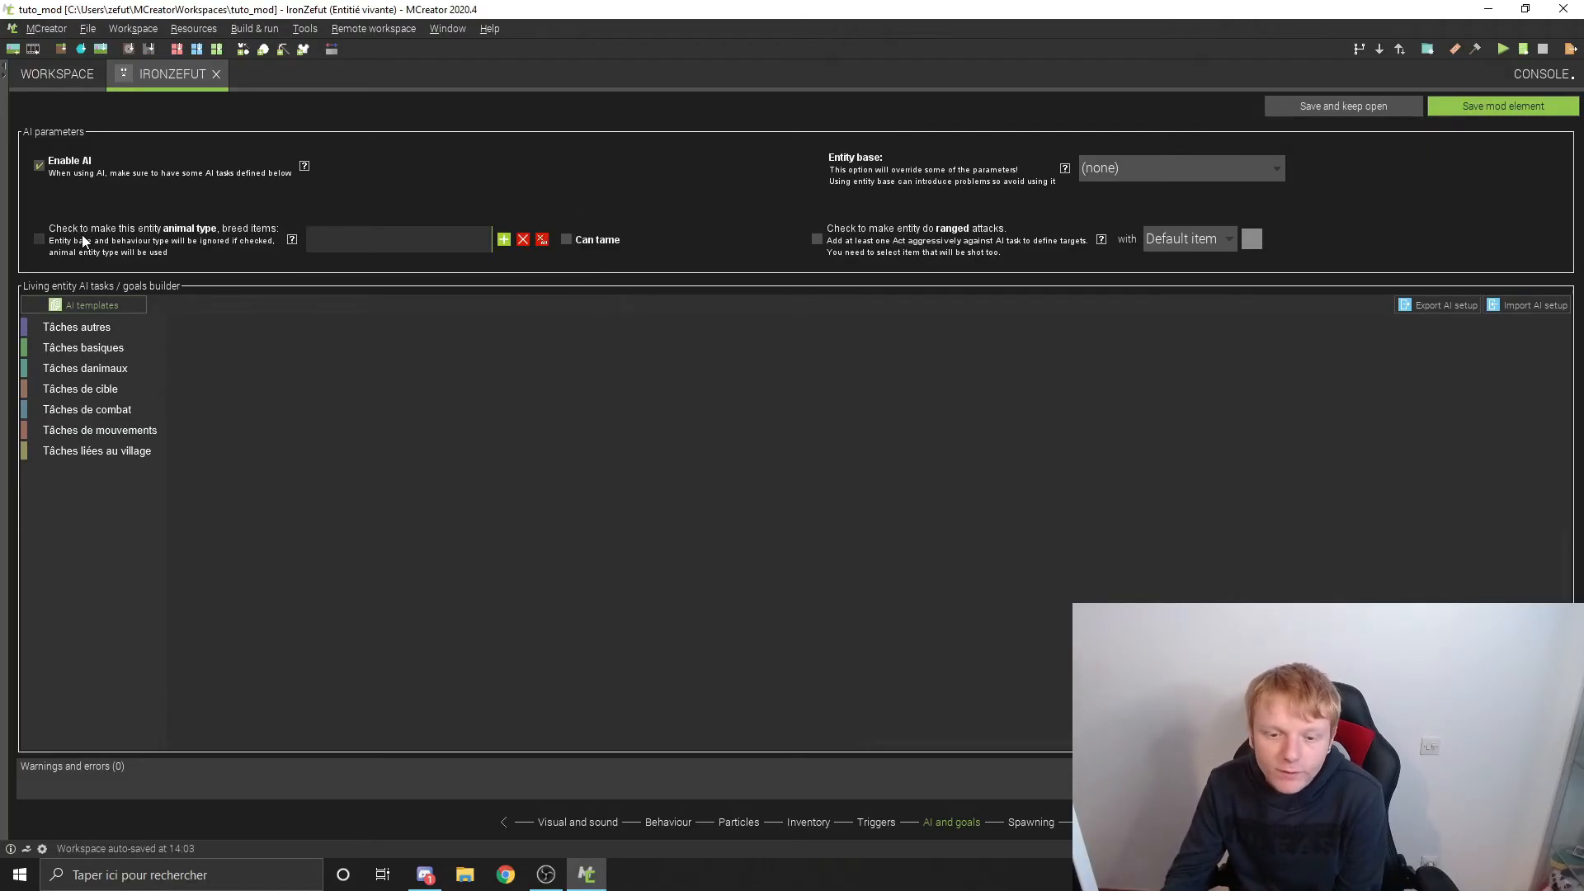
pyautogui.click(292, 239)
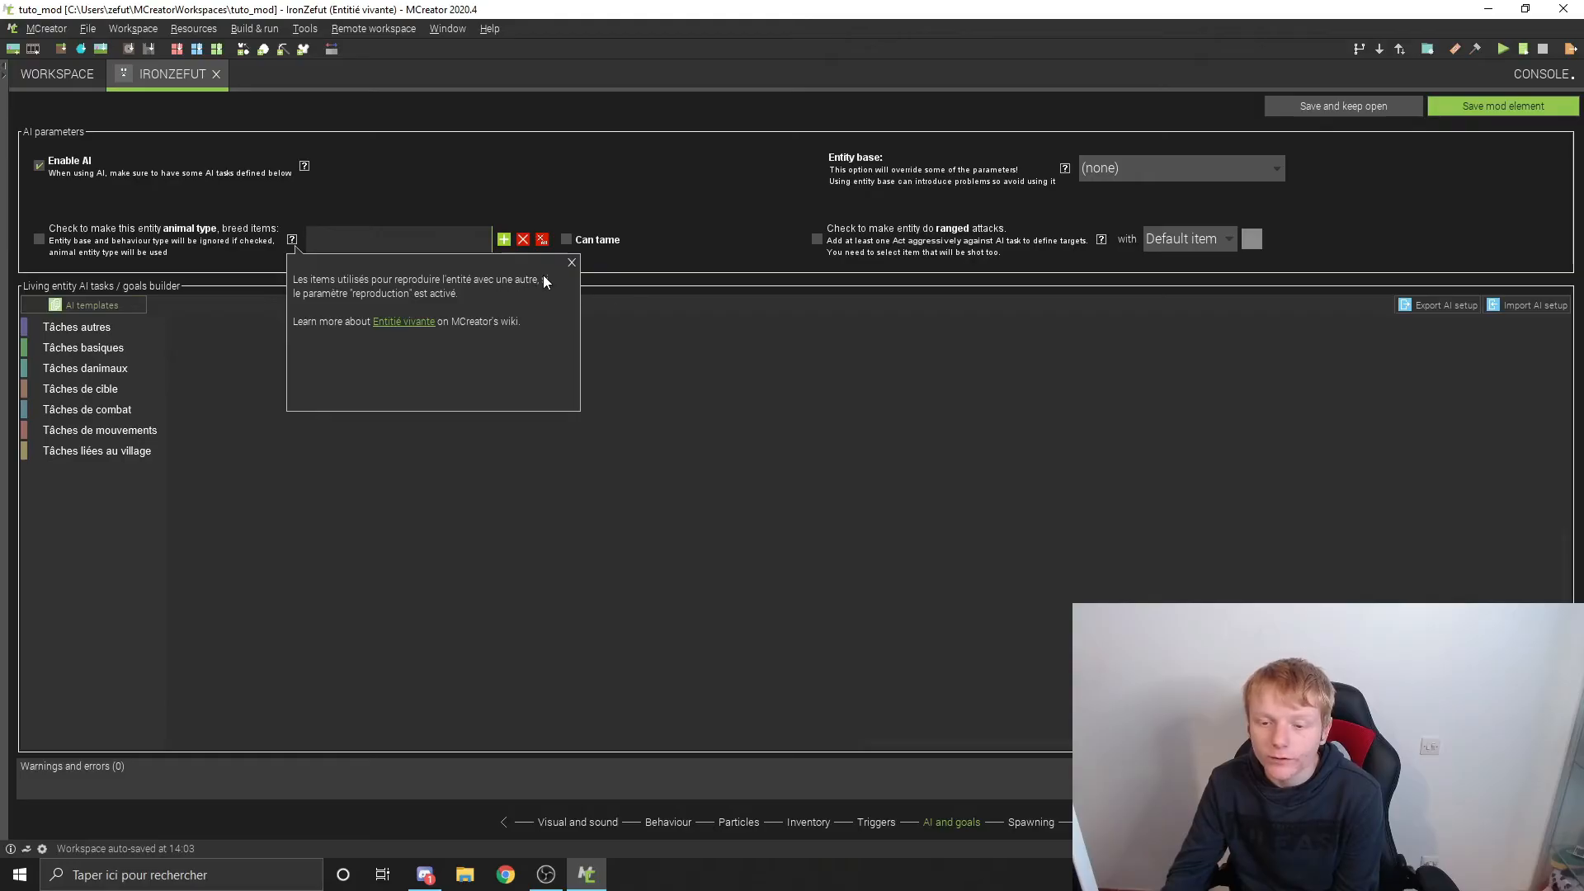
pyautogui.click(570, 264)
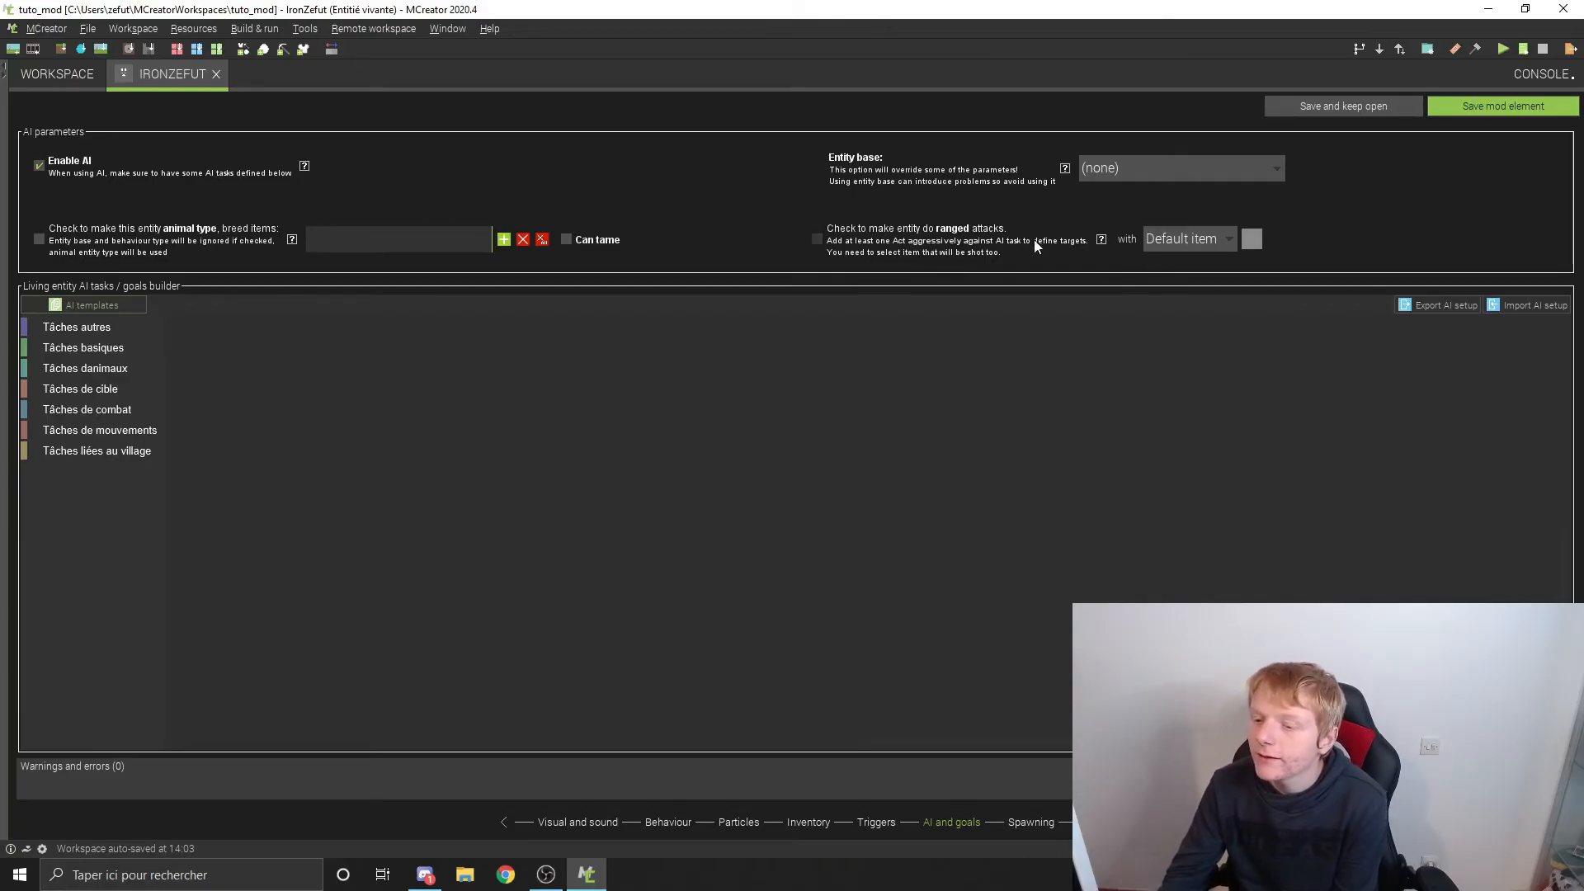
pyautogui.click(1101, 239)
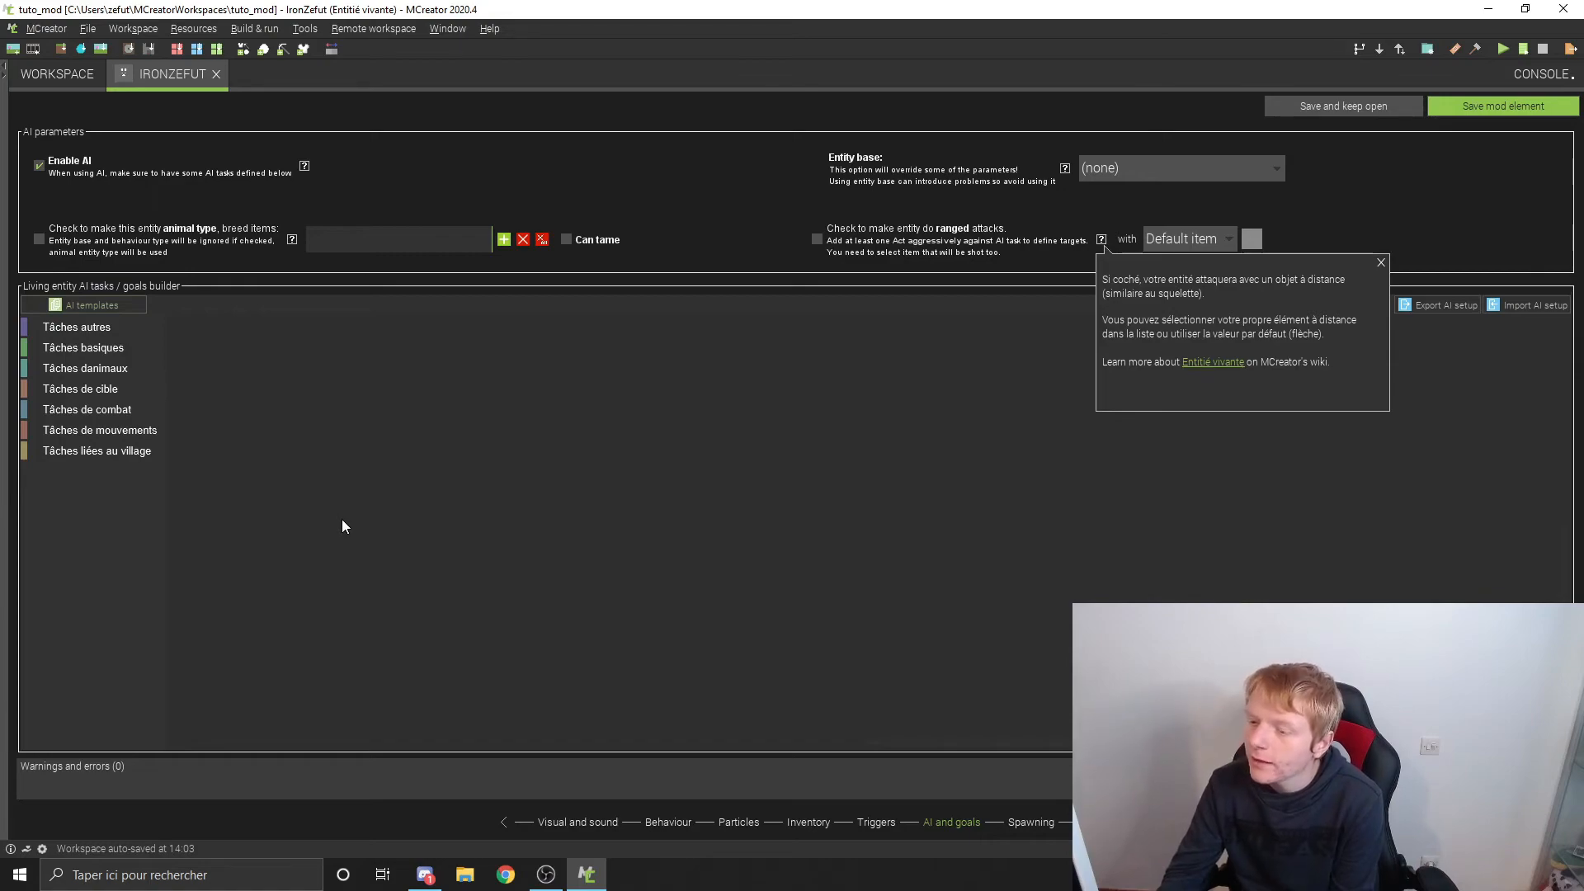
pyautogui.click(1380, 261)
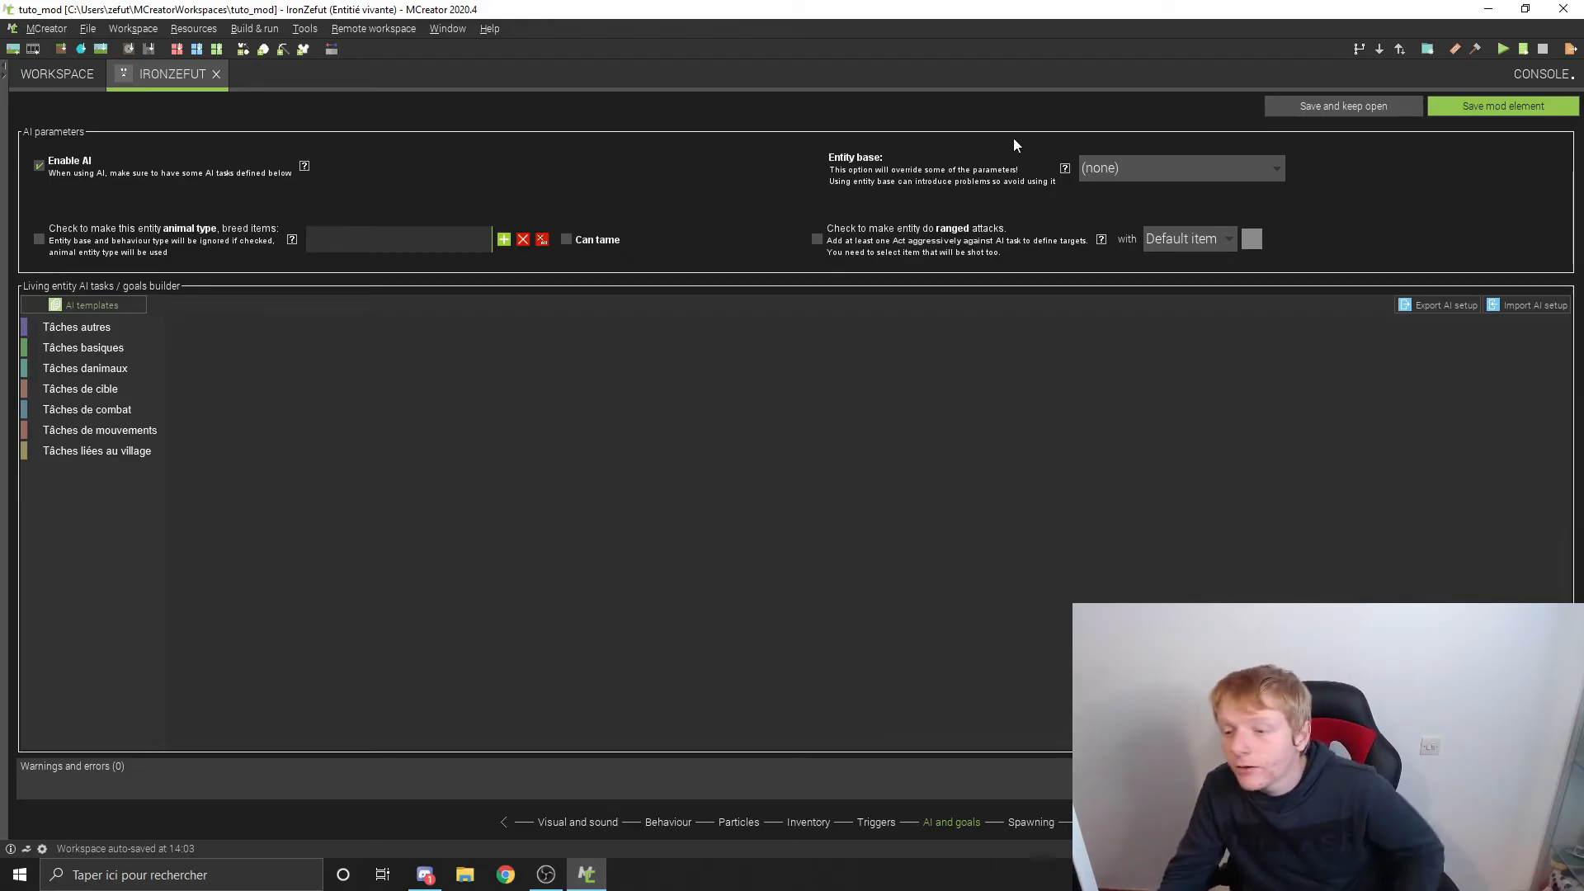
# Step: Read the help for the entity base and look through the vanilla entities it offers
pyautogui.click(1064, 170)
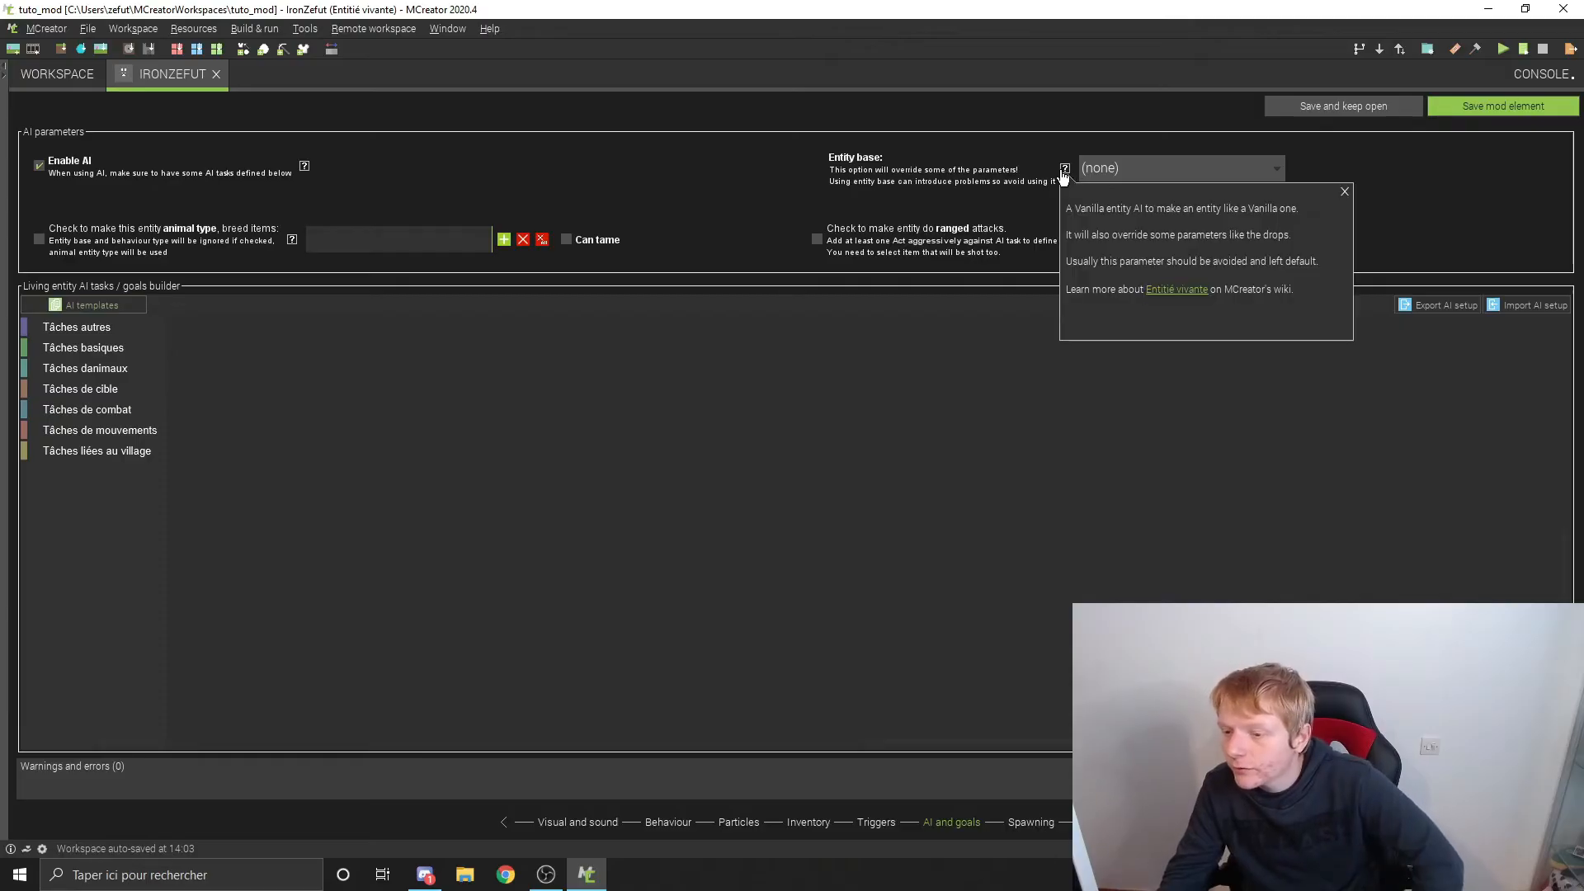
pyautogui.click(1345, 190)
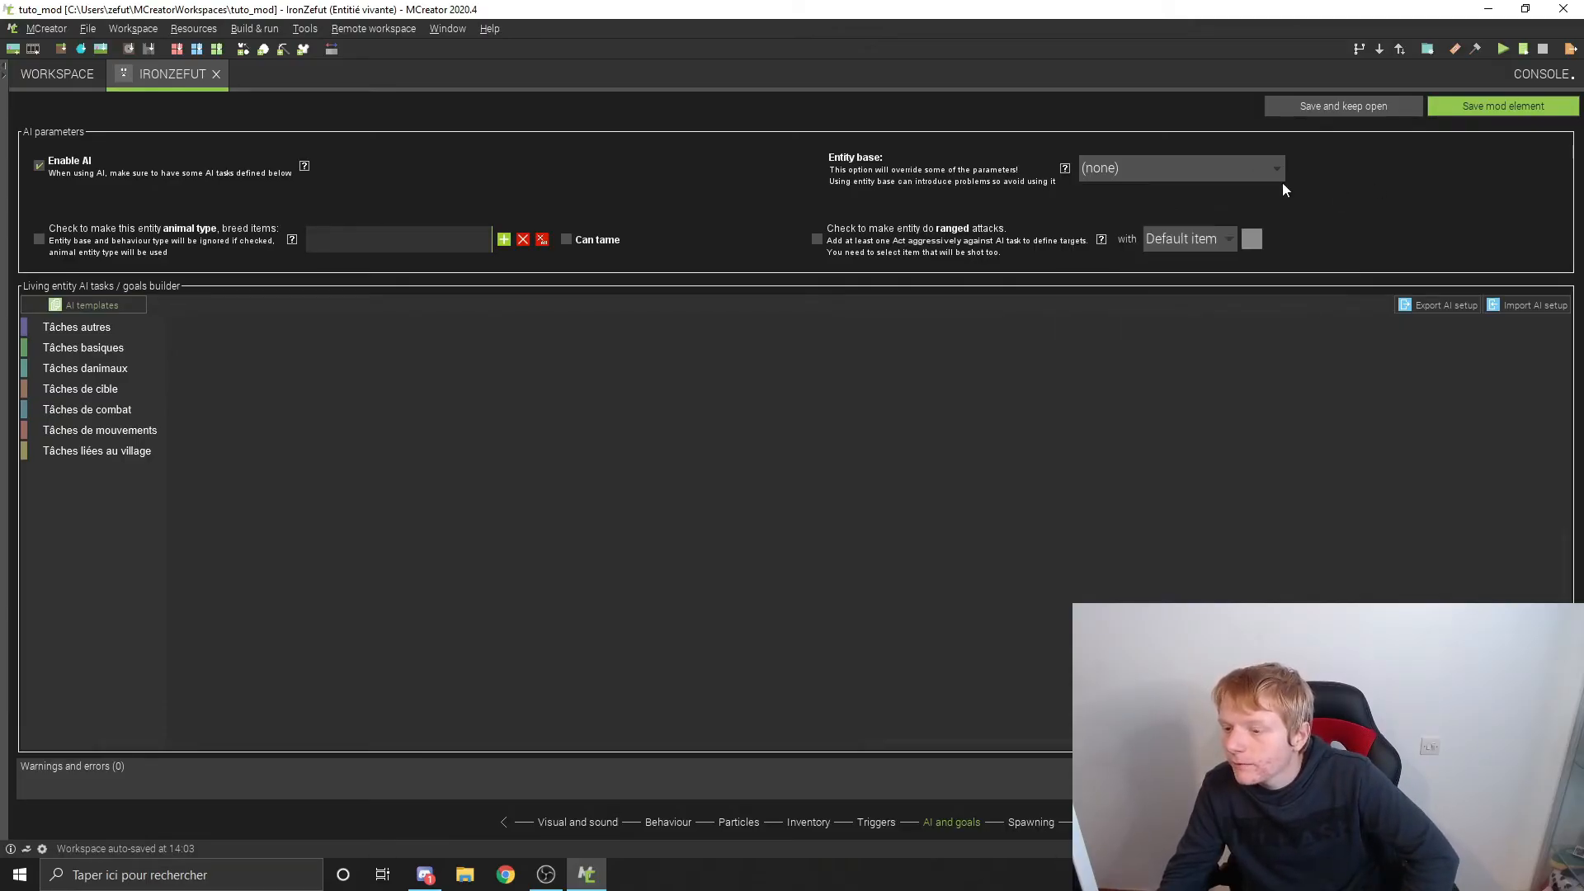
pyautogui.click(1227, 168)
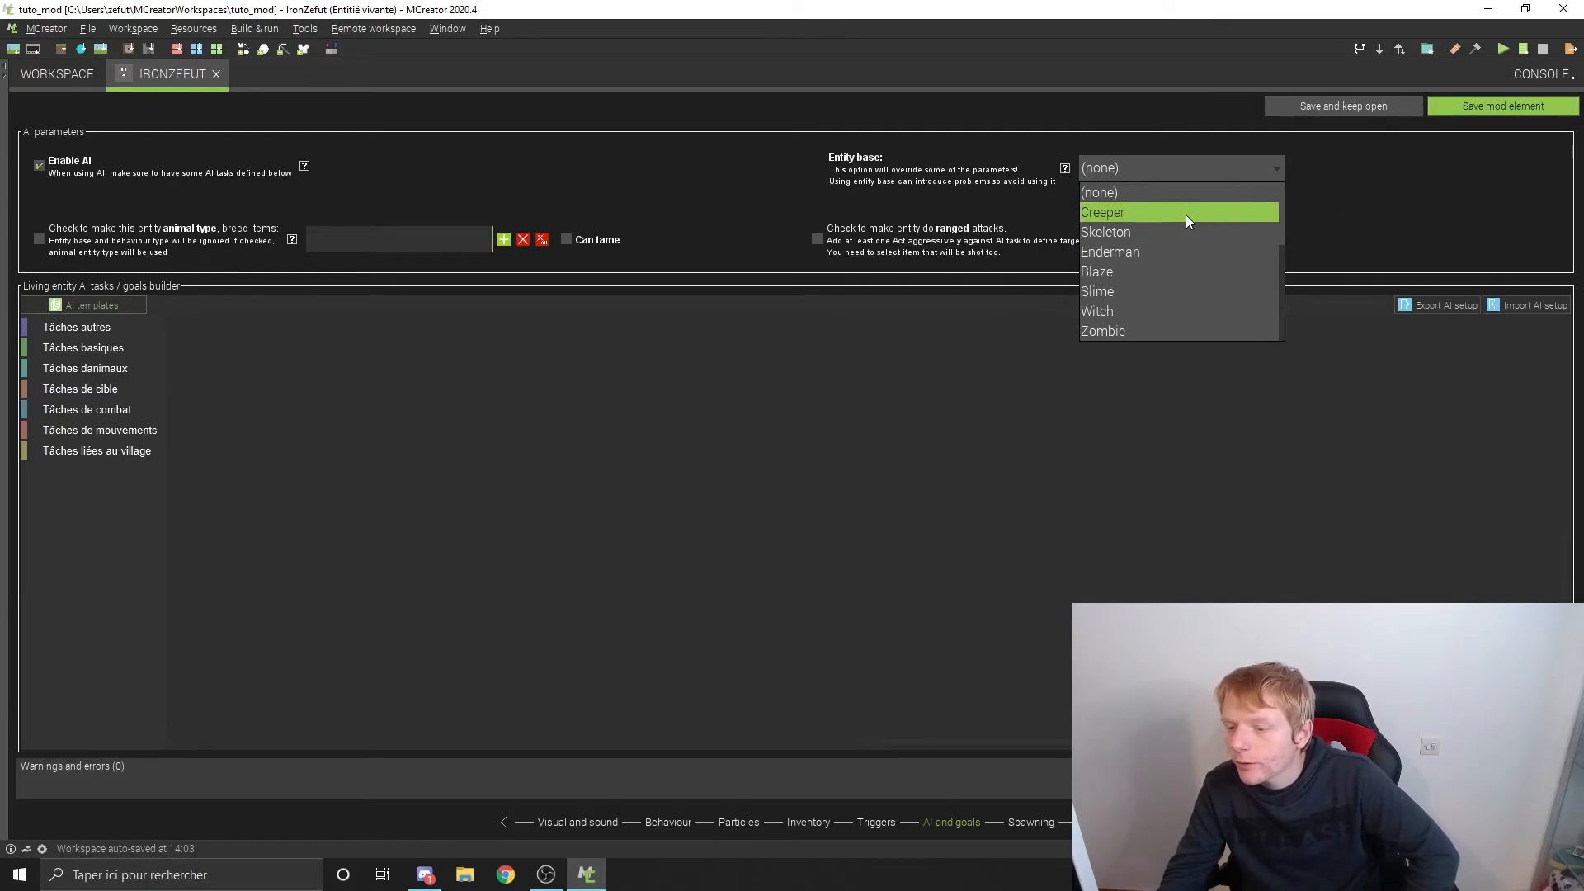
pyautogui.scroll(-4, 1220, 249)
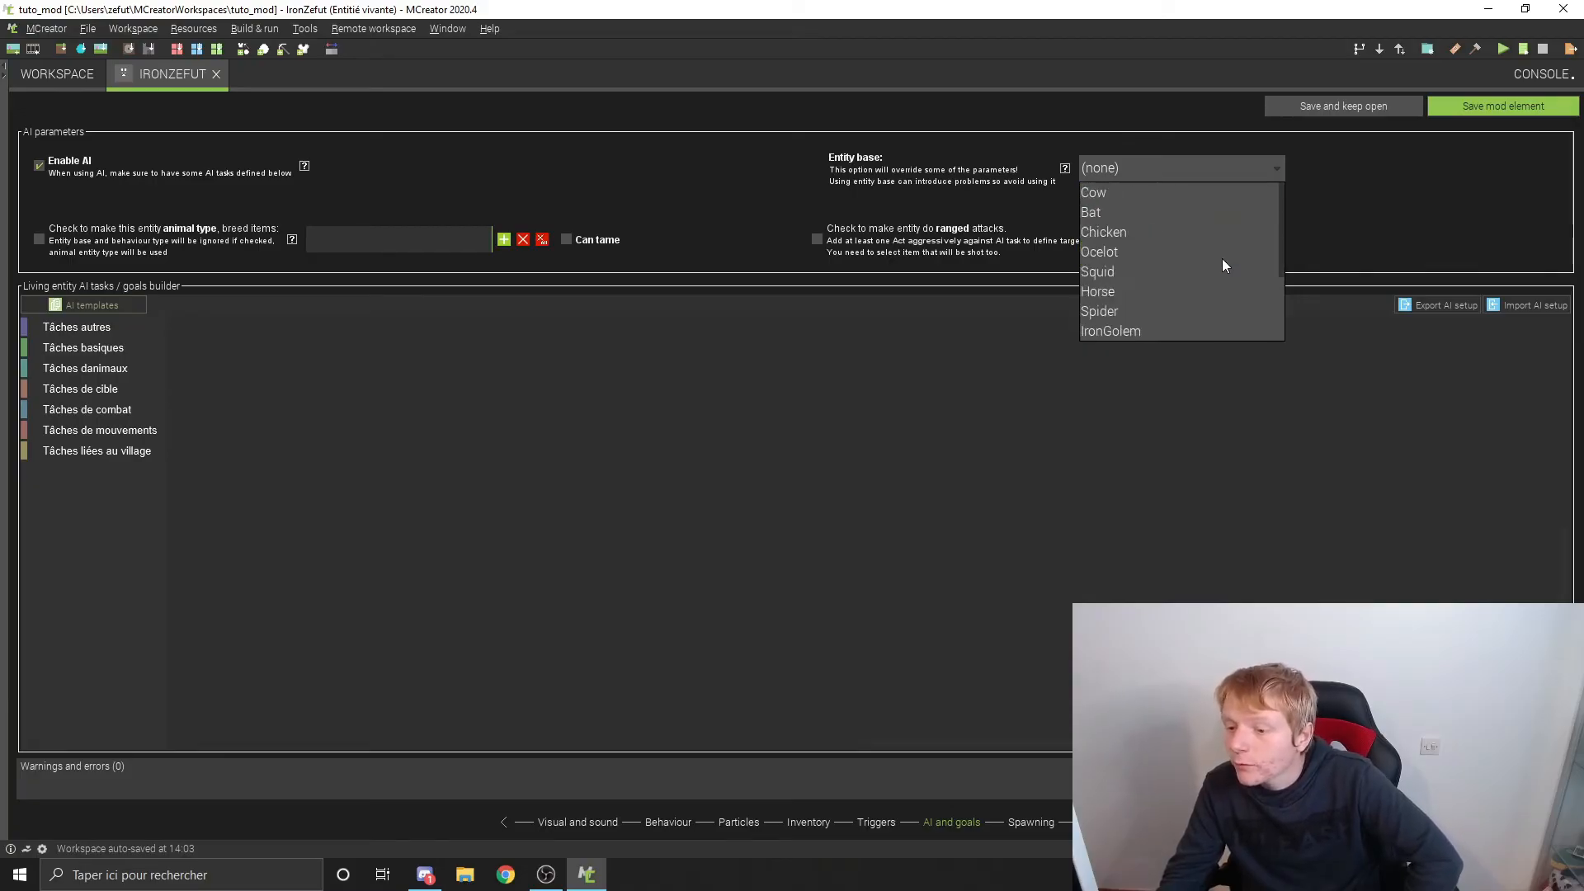
pyautogui.scroll(3, 1132, 218)
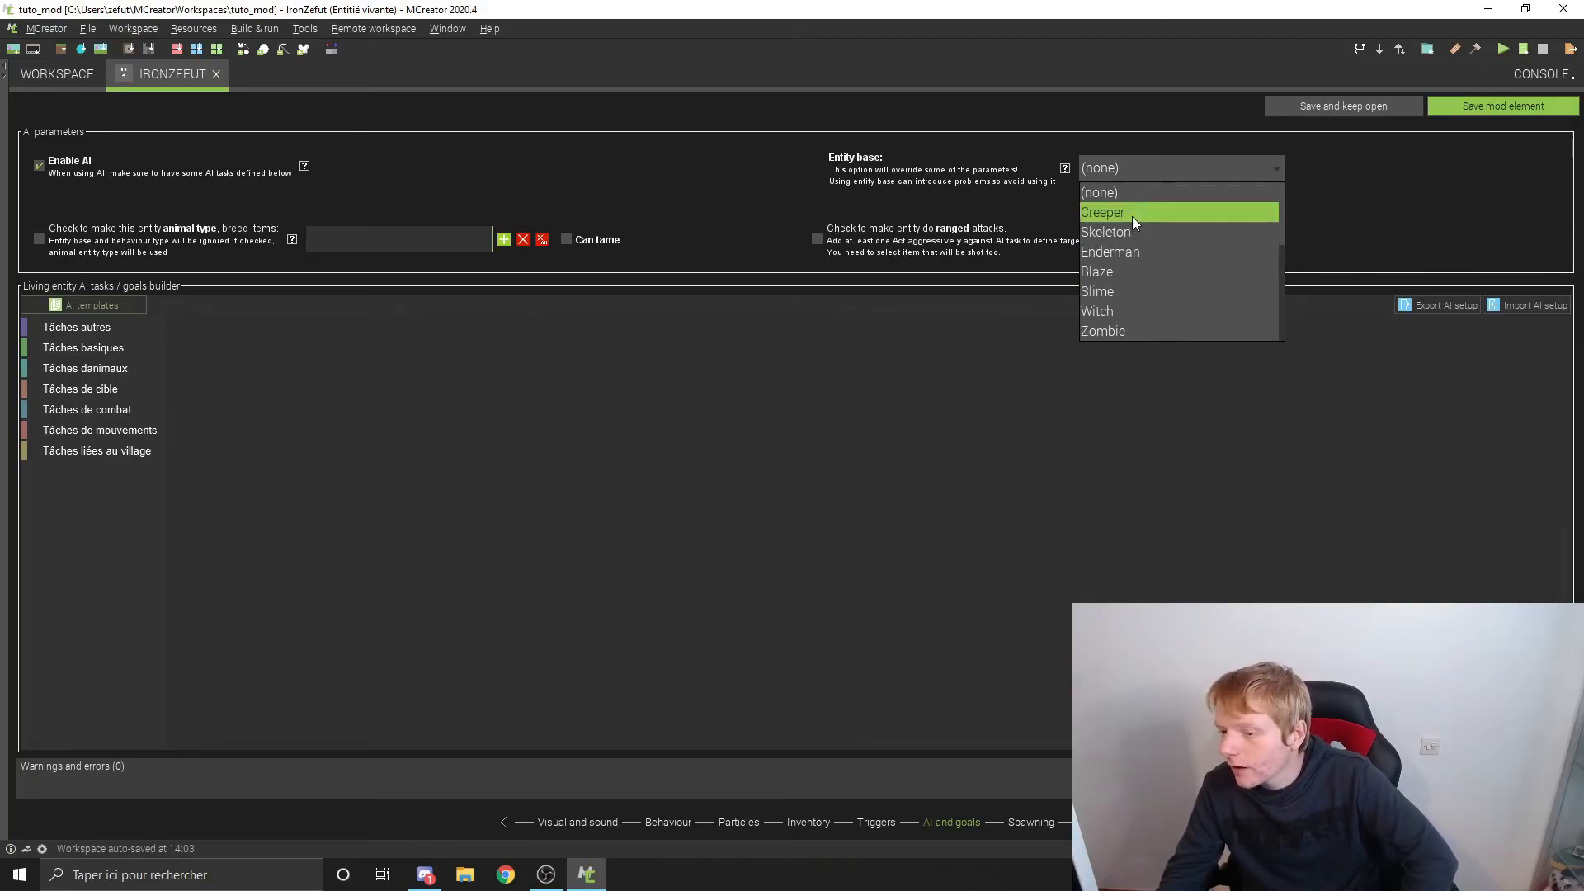
pyautogui.click(1131, 197)
pyautogui.click(1129, 169)
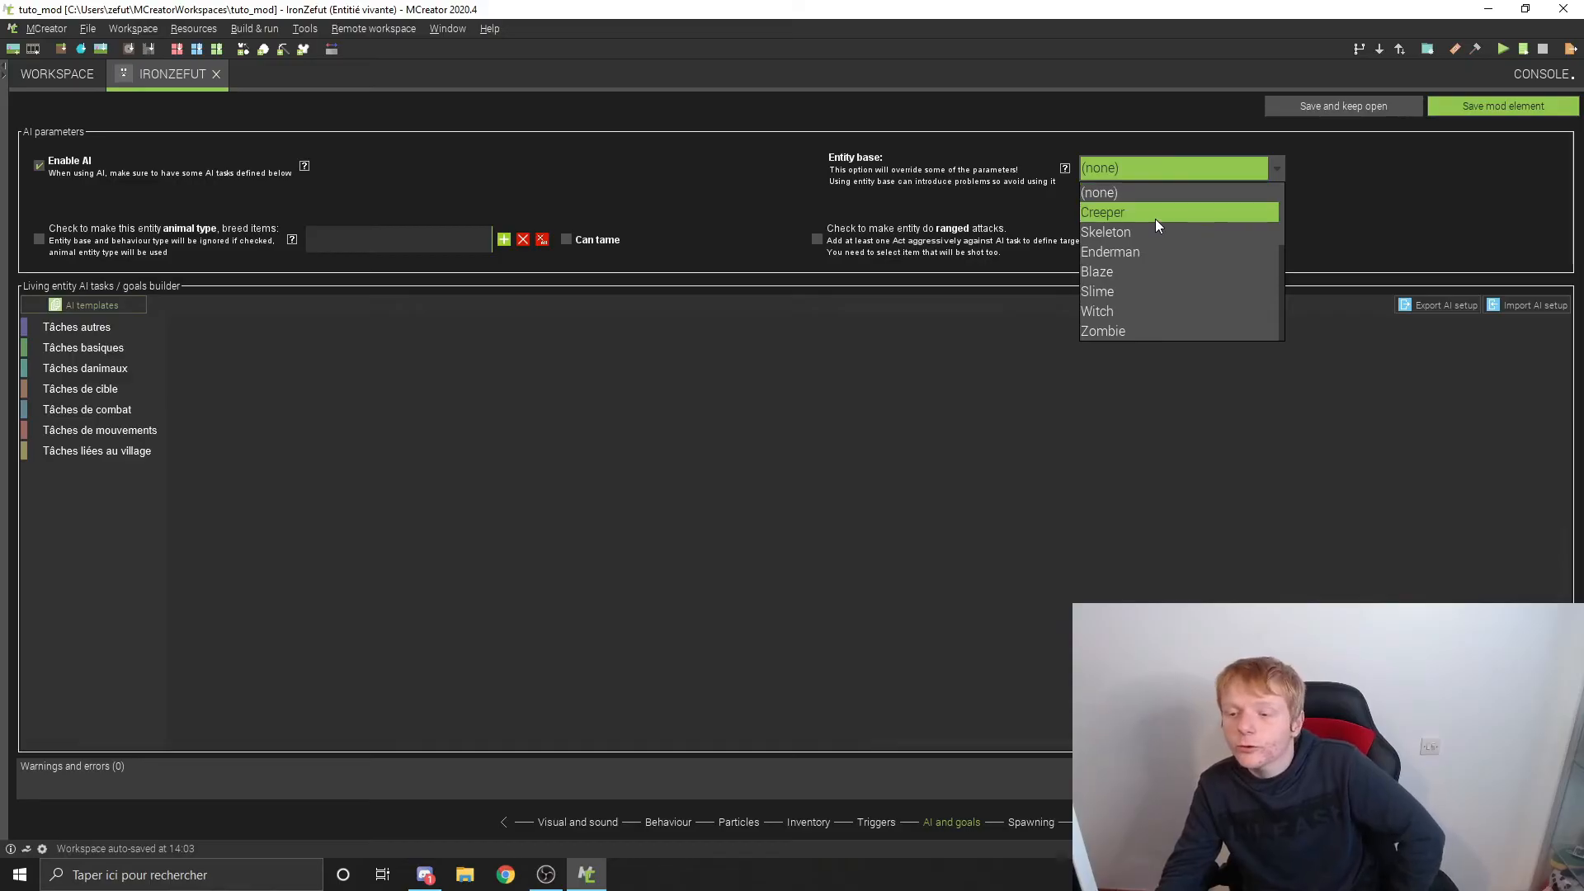
pyautogui.click(1155, 157)
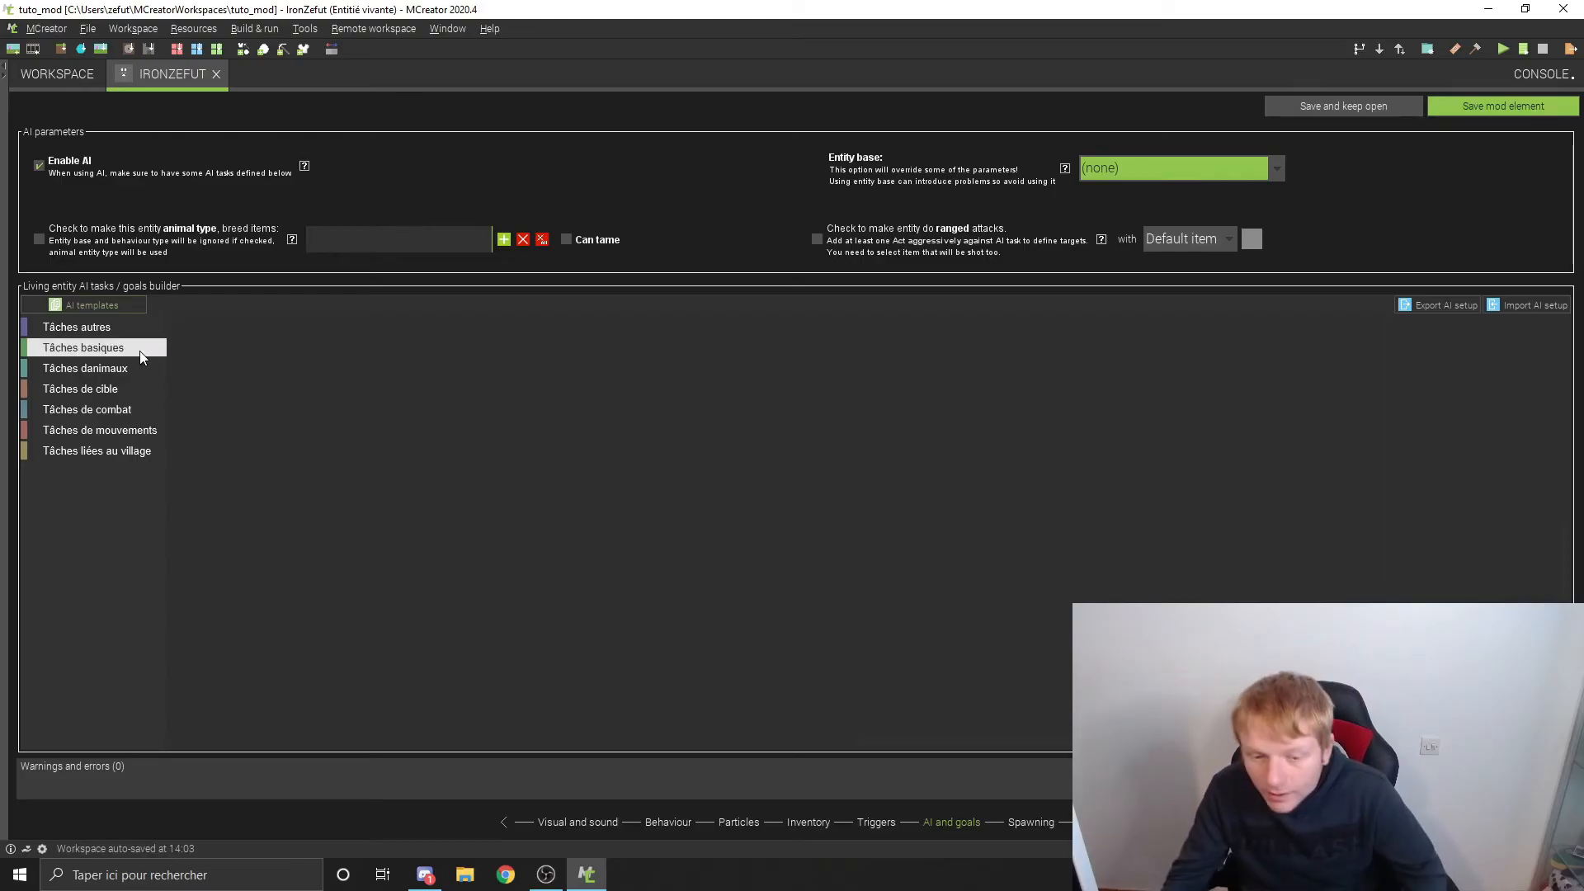
# Step: Add the "Mange de lherbe" task block from the other tasks to the AI goals builder
pyautogui.click(117, 332)
pyautogui.moveTo(194, 329); pyautogui.dragTo(358, 400)
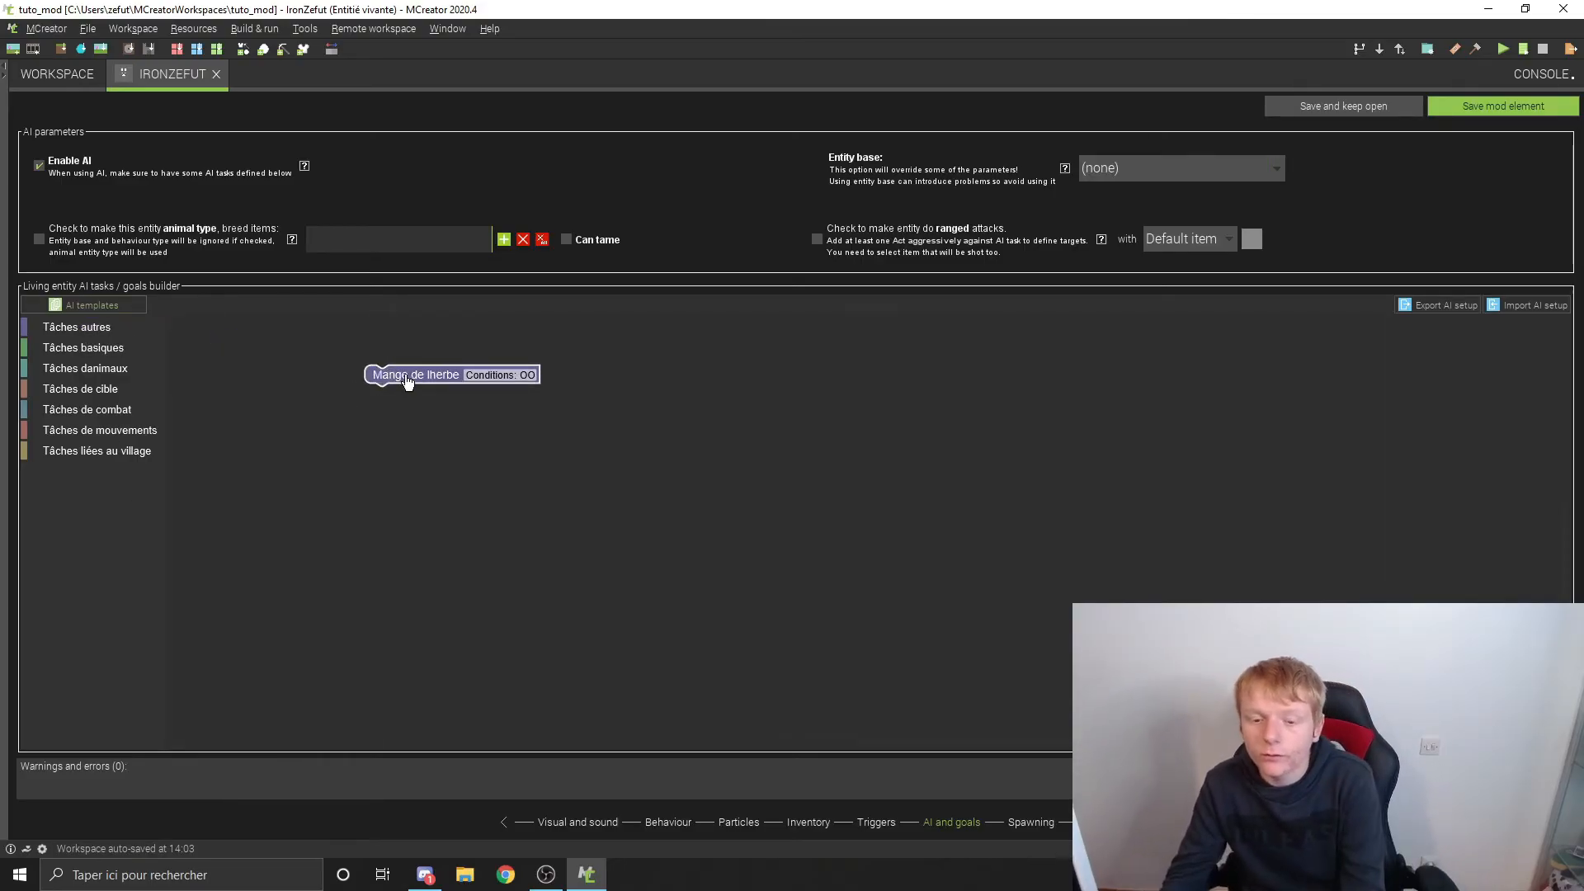
# Step: Delete the "Mange de lherbe" block from the goals builder, try Creeper as the entity base and return it to (none)
pyautogui.press('Delete')
pyautogui.click(1139, 165)
pyautogui.click(1104, 209)
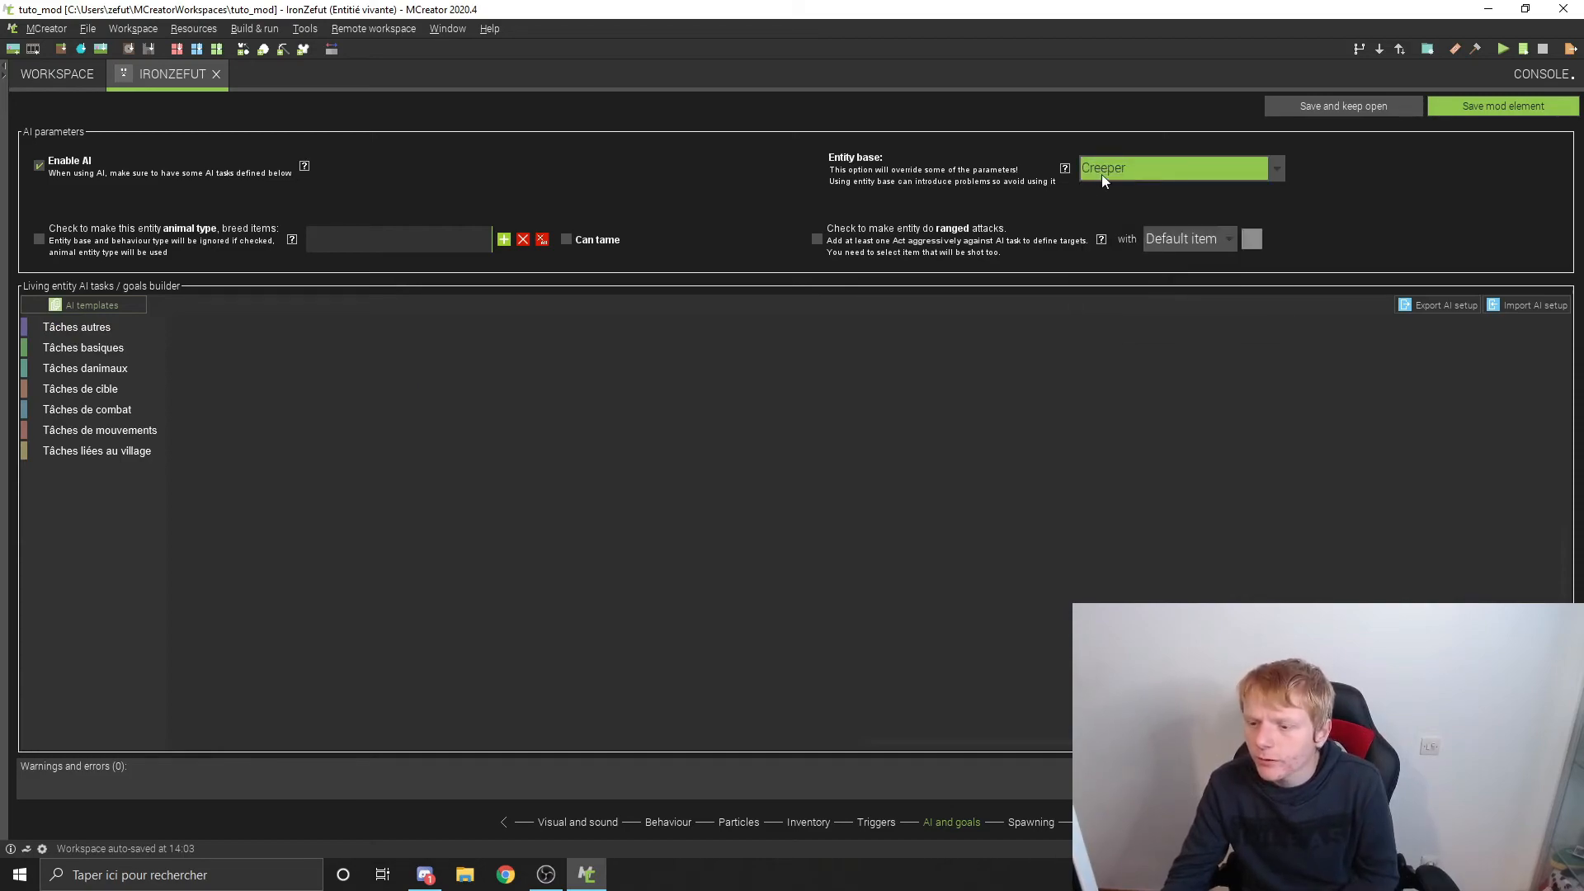
pyautogui.click(1101, 175)
pyautogui.click(1112, 186)
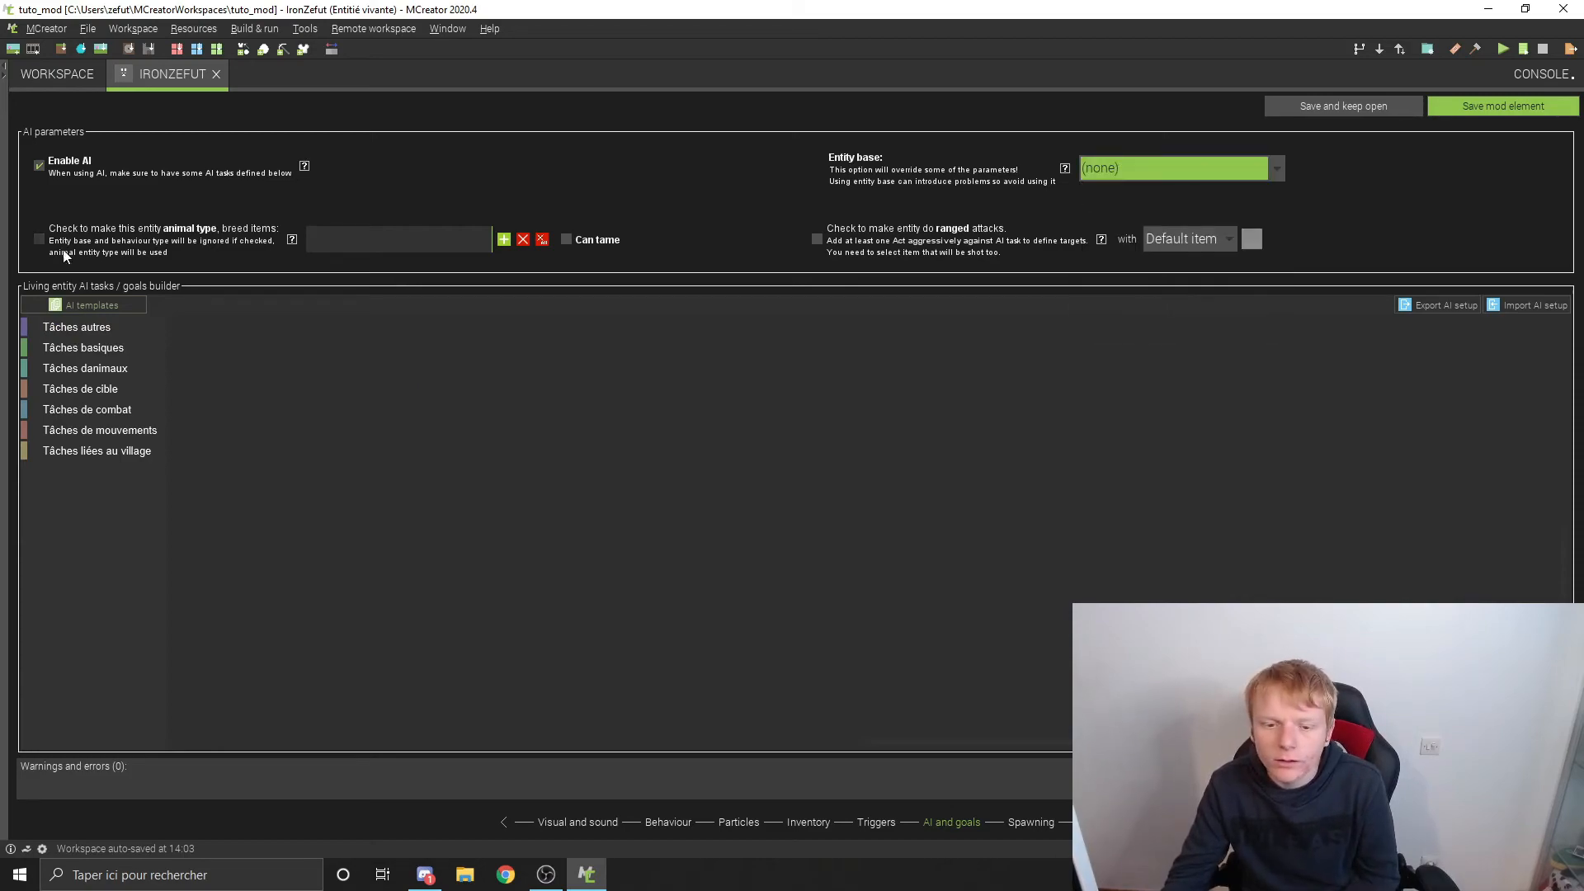
# Step: Look through the AI task blocks in the other, basic, target and combat categories
pyautogui.click(76, 328)
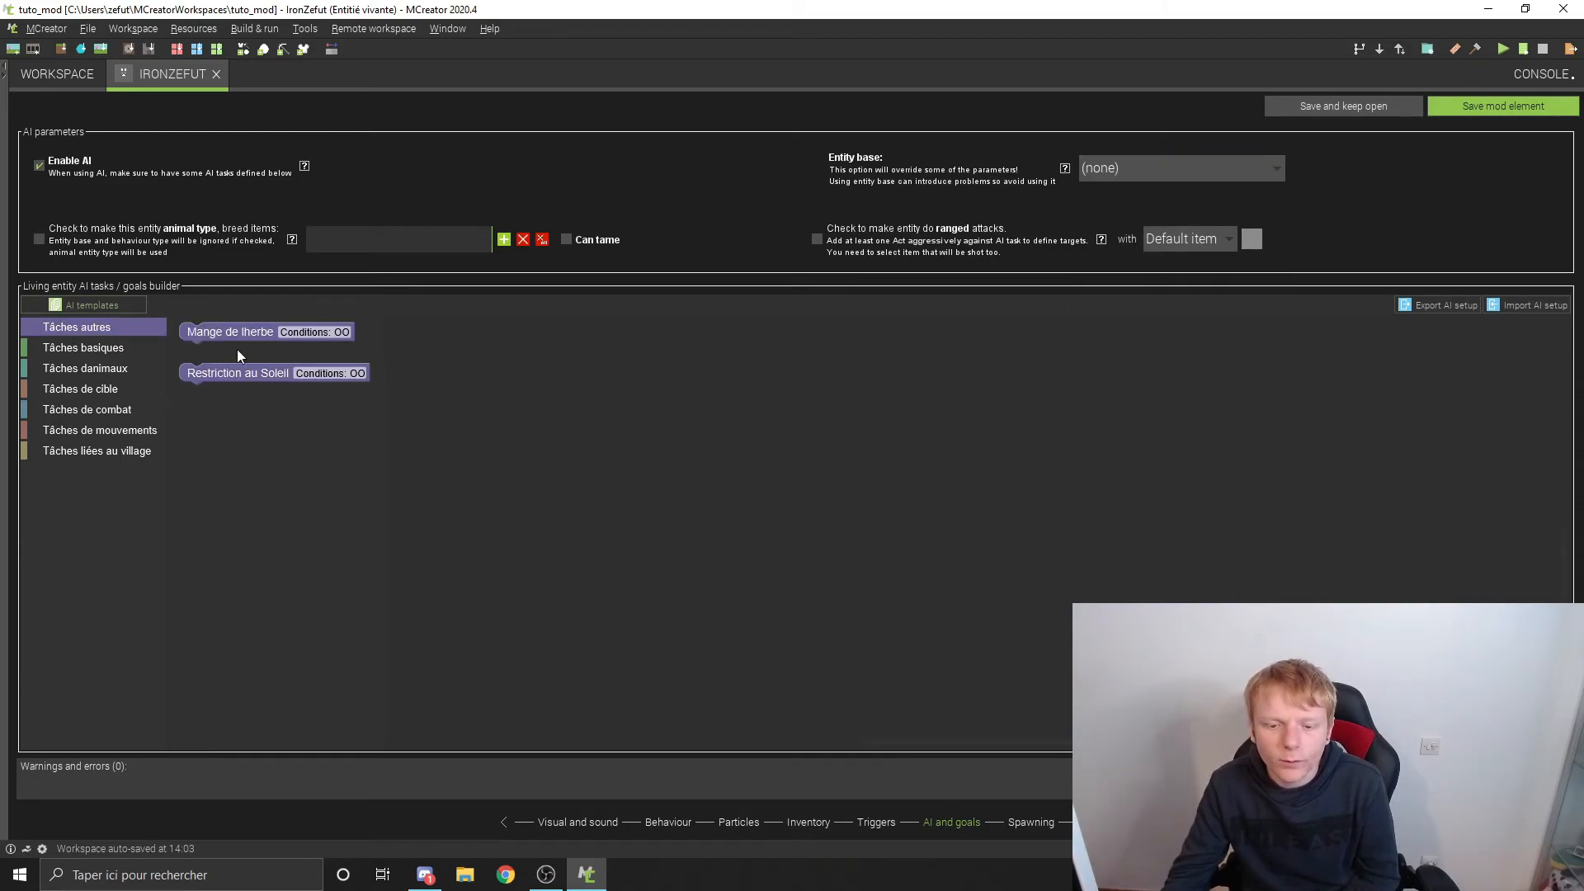
pyautogui.click(82, 346)
pyautogui.click(105, 389)
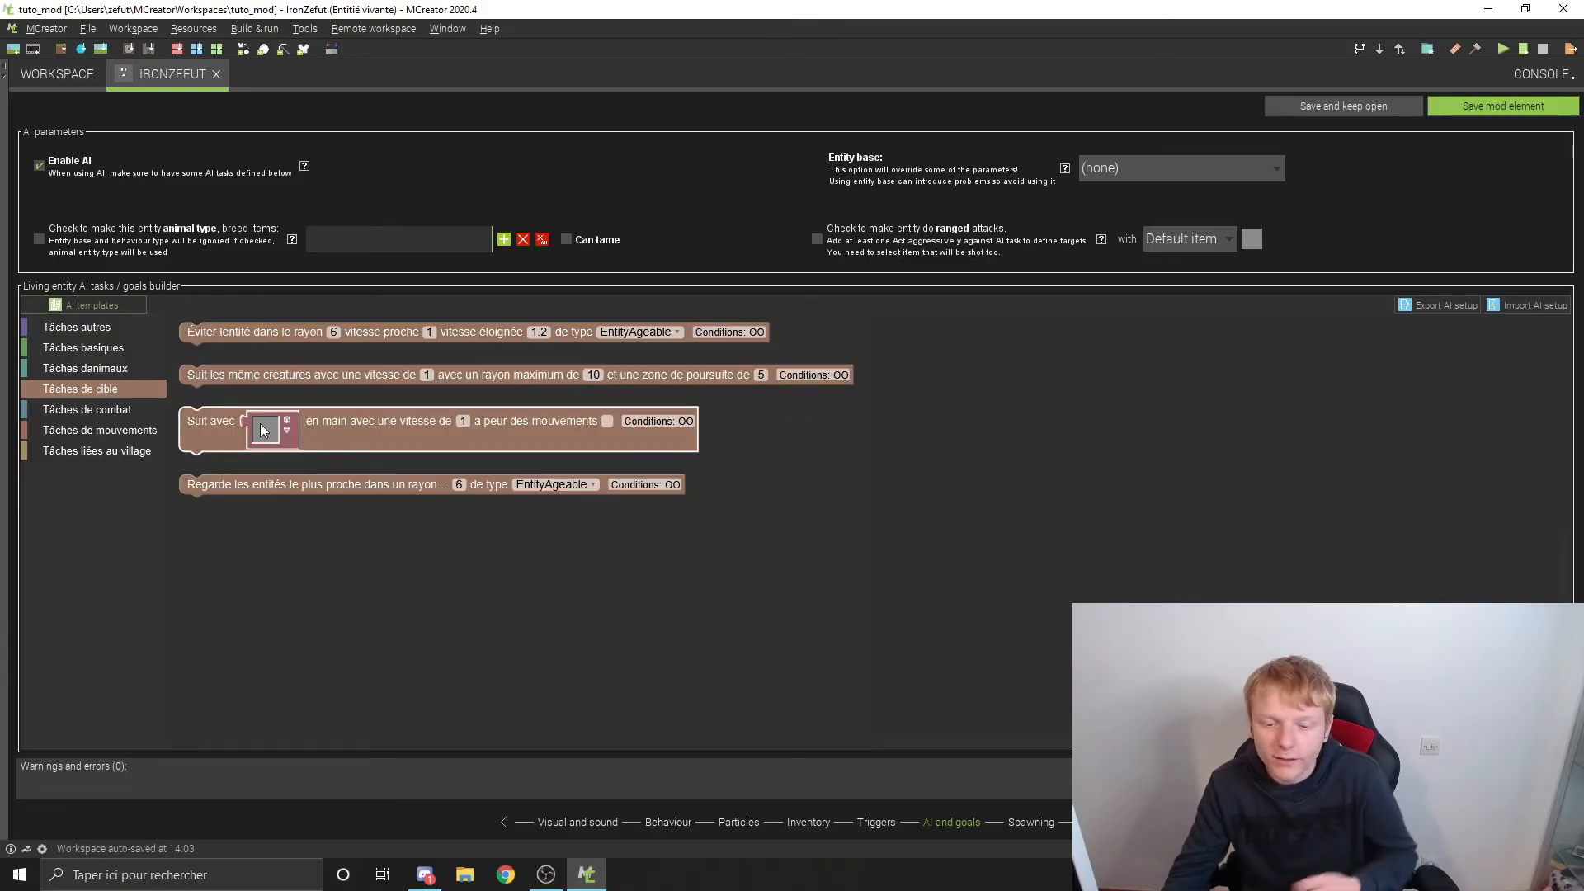
pyautogui.click(1094, 381)
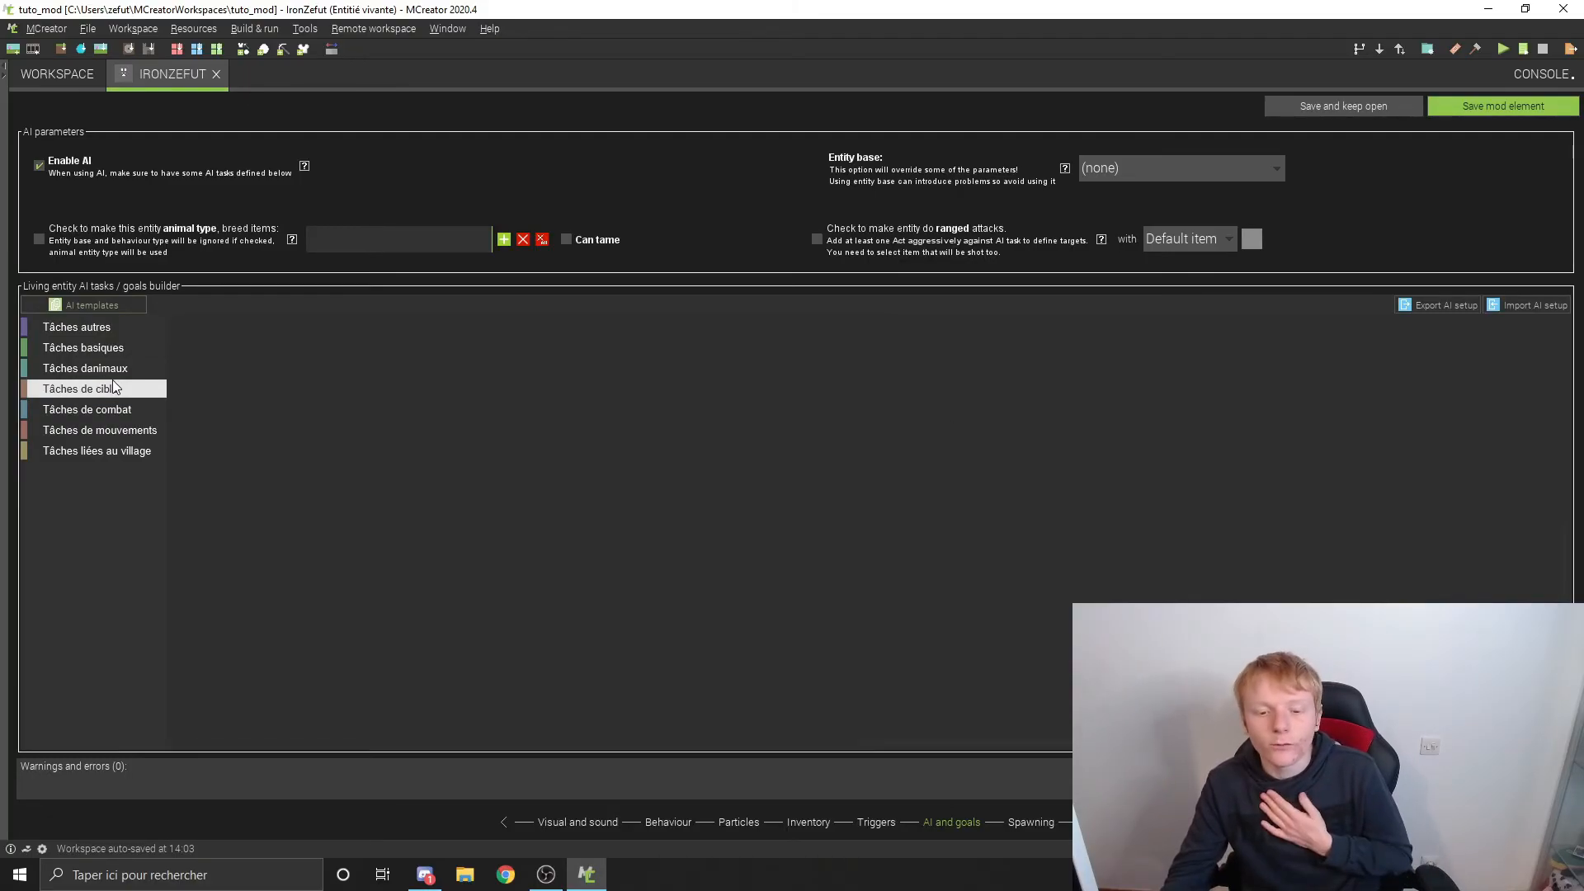
pyautogui.click(114, 411)
pyautogui.click(1145, 462)
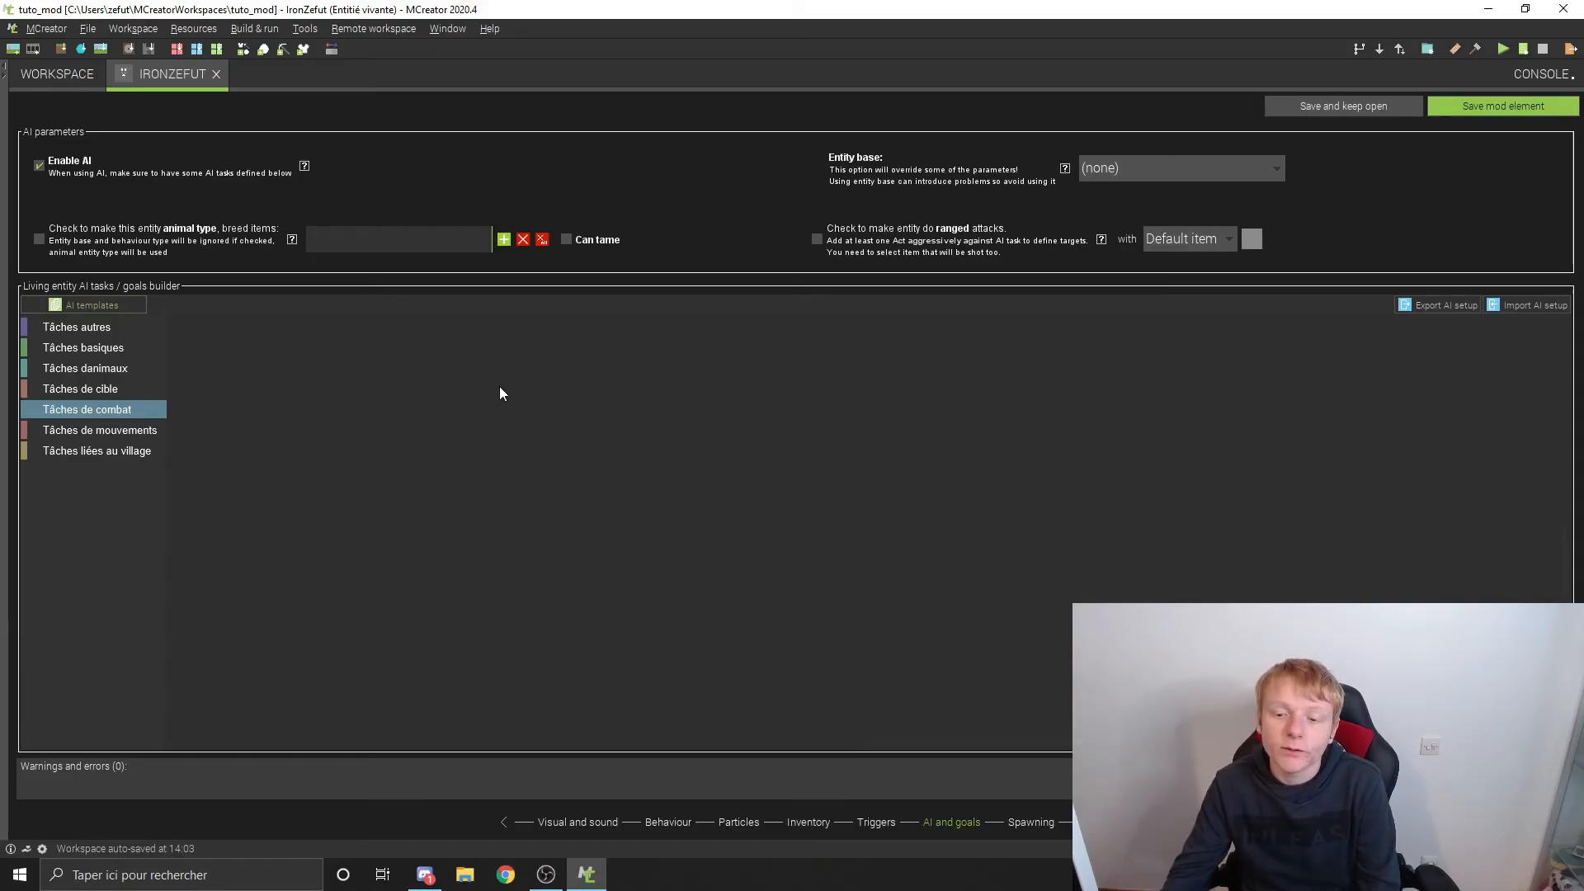
# Step: Review the spawn weight help, the natural spawning type choices and the spawning condition, keep the type as monster, and save the mod element
pyautogui.click(1044, 823)
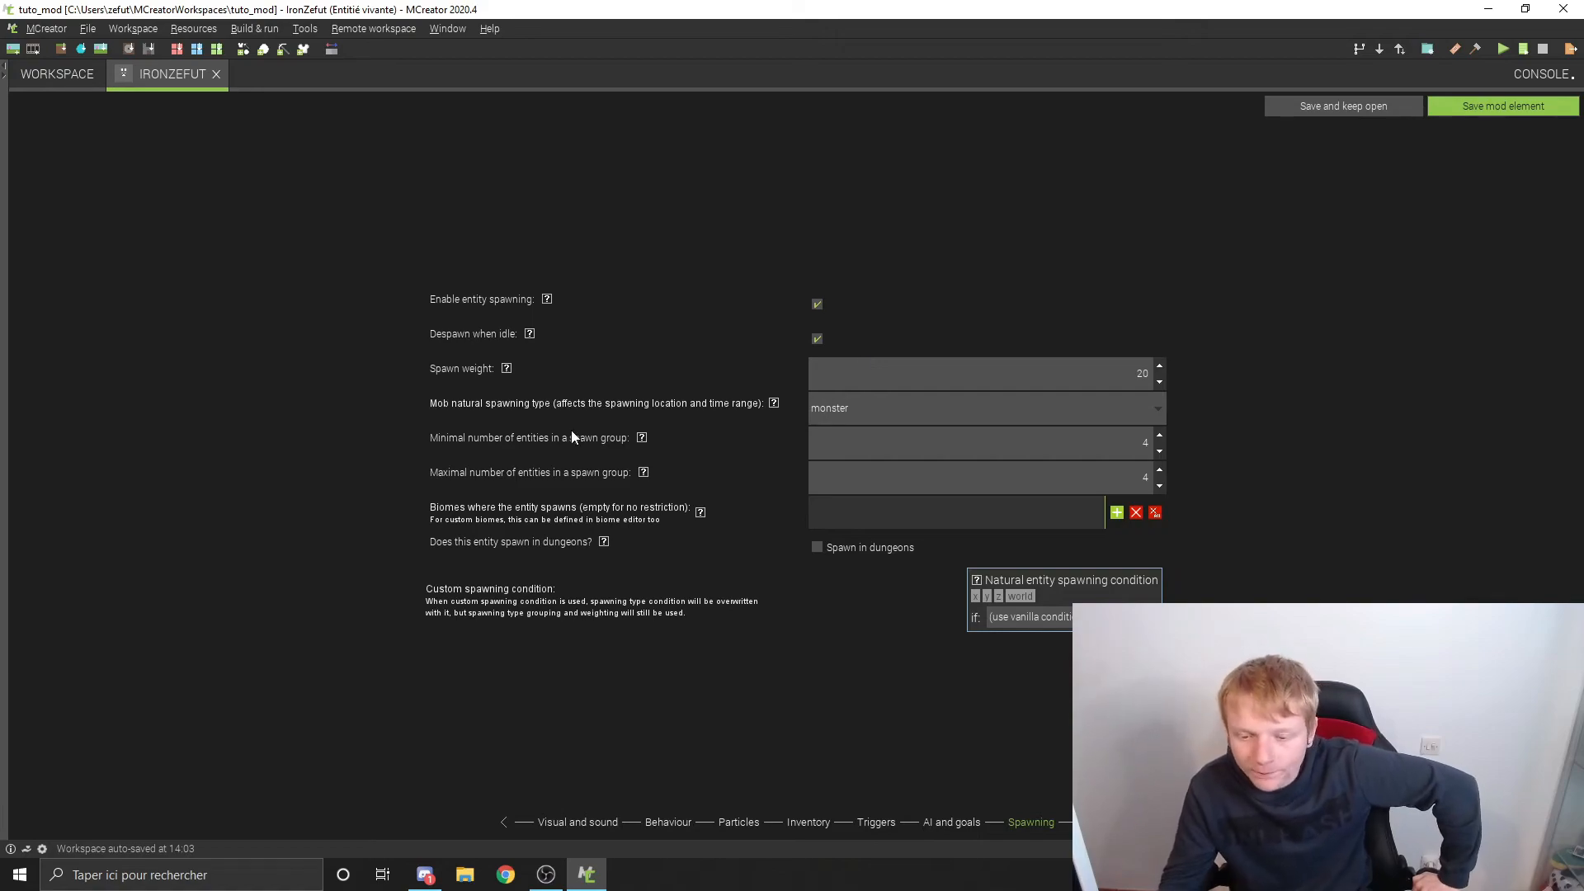
pyautogui.click(506, 368)
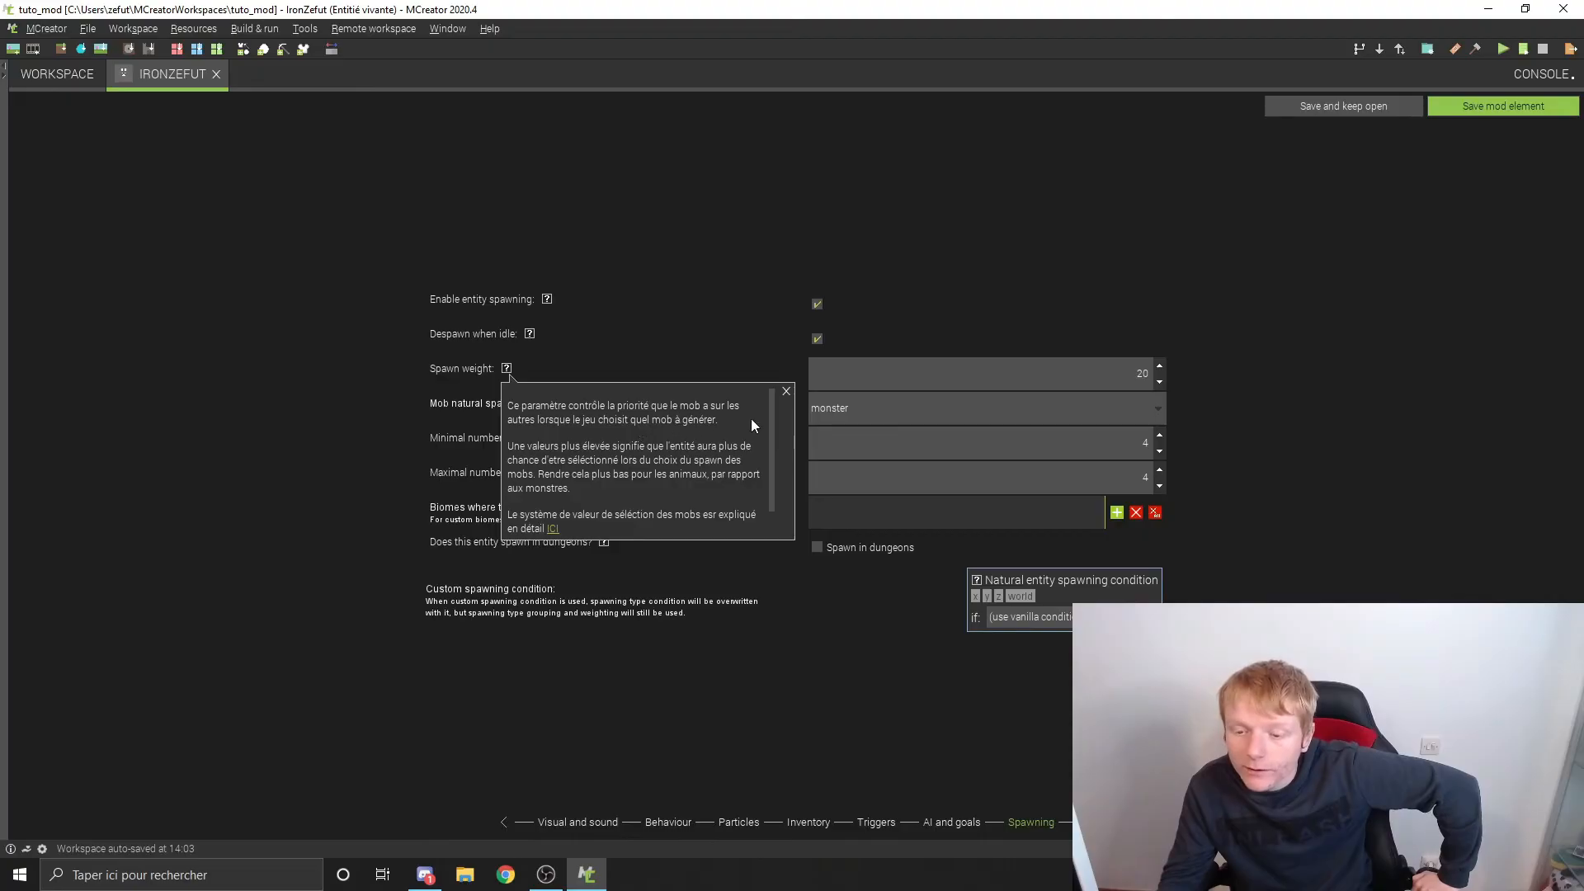
pyautogui.click(786, 391)
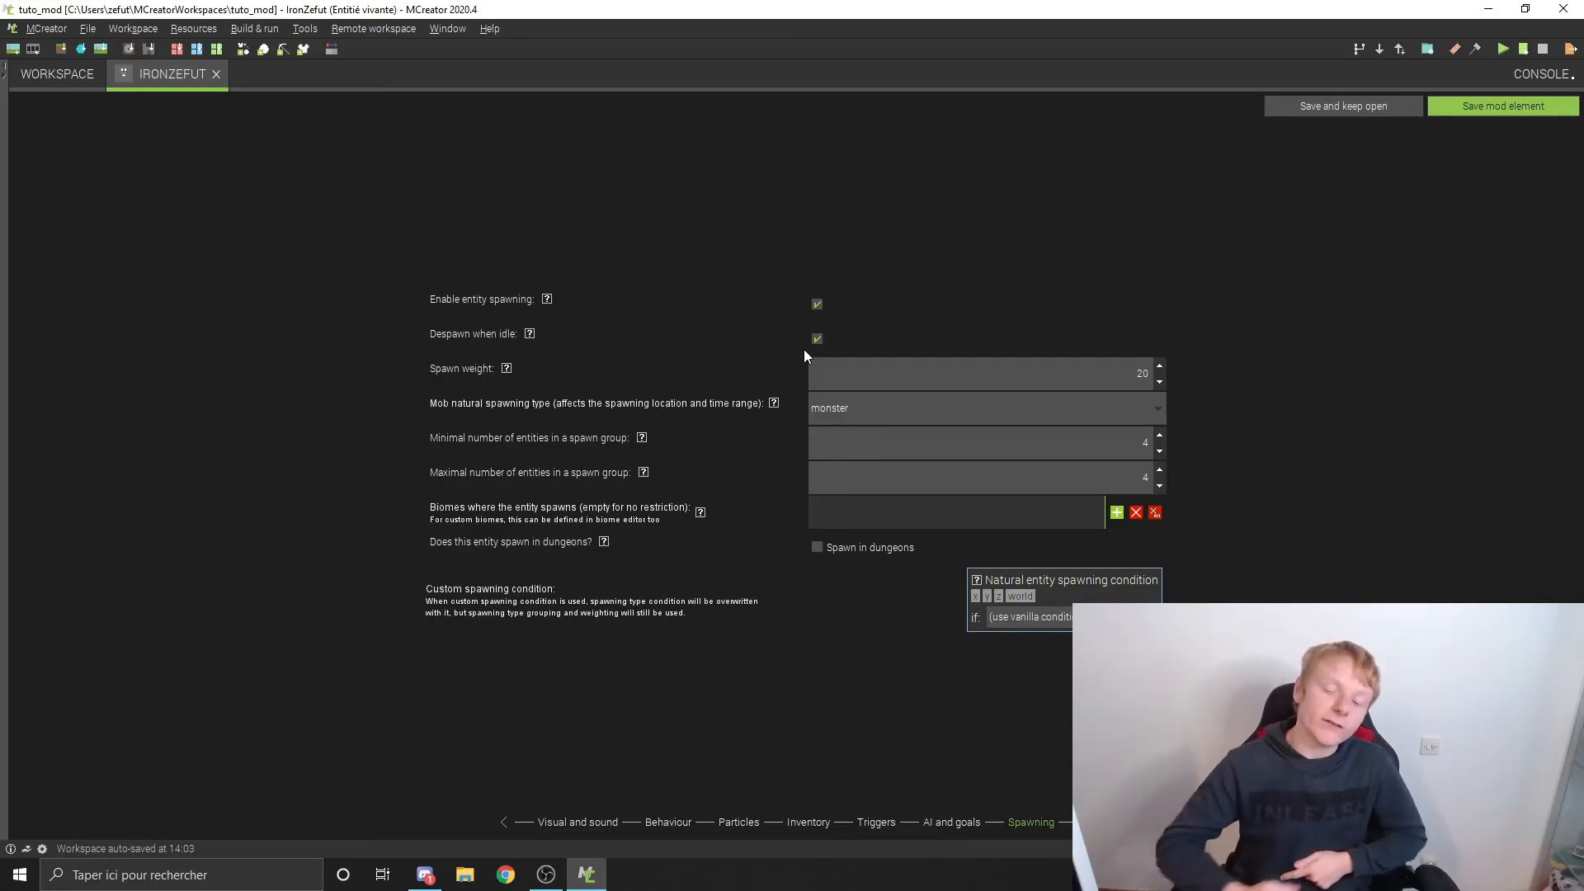
pyautogui.doubleClick(1142, 373)
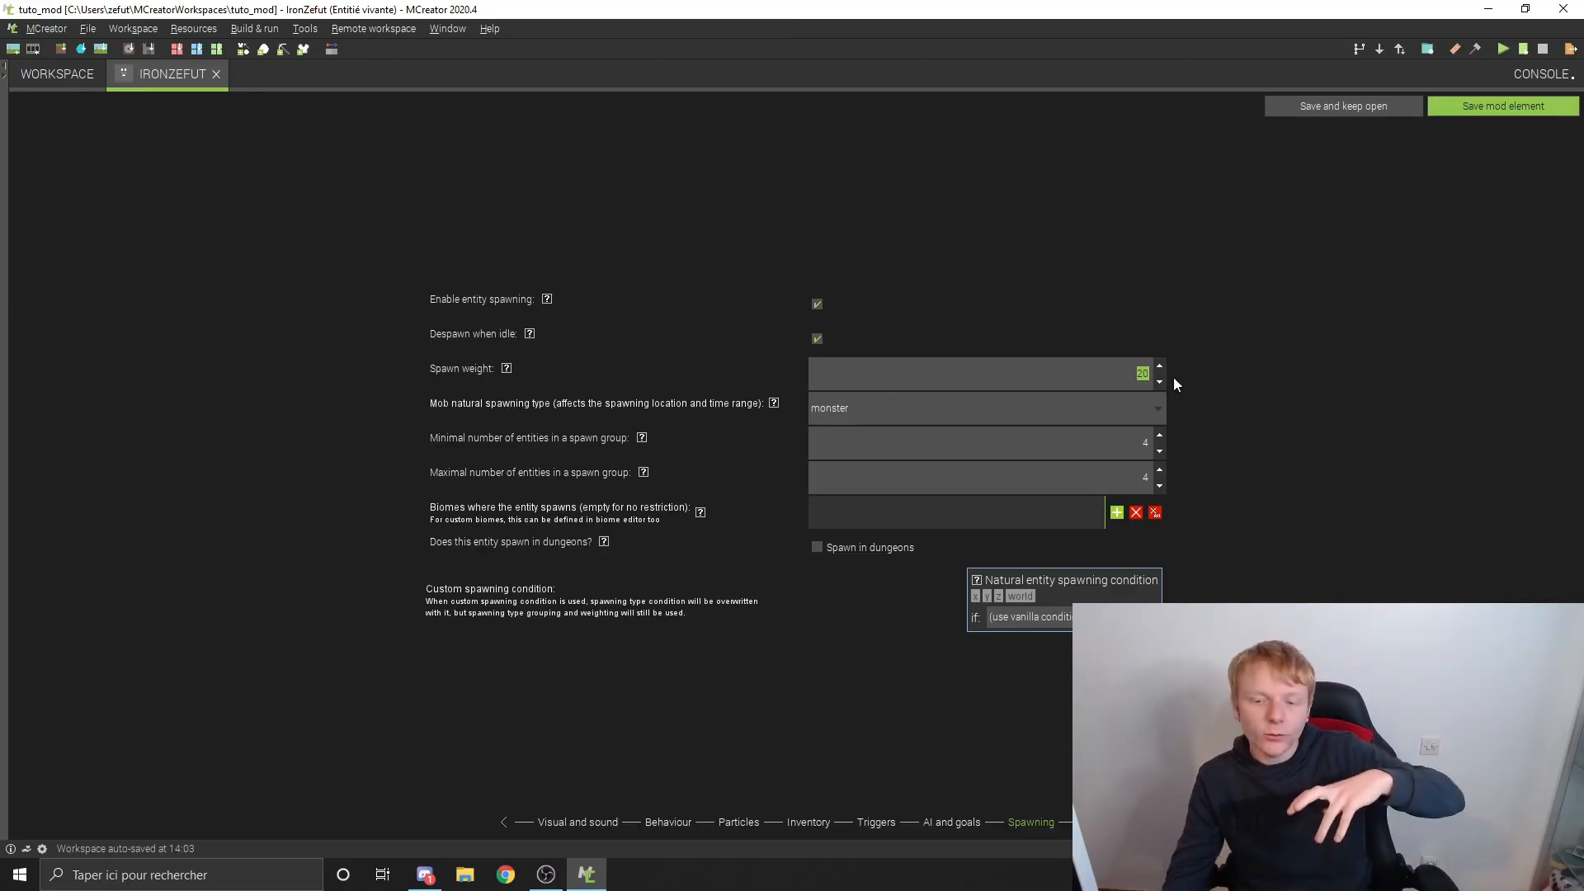
pyautogui.click(918, 410)
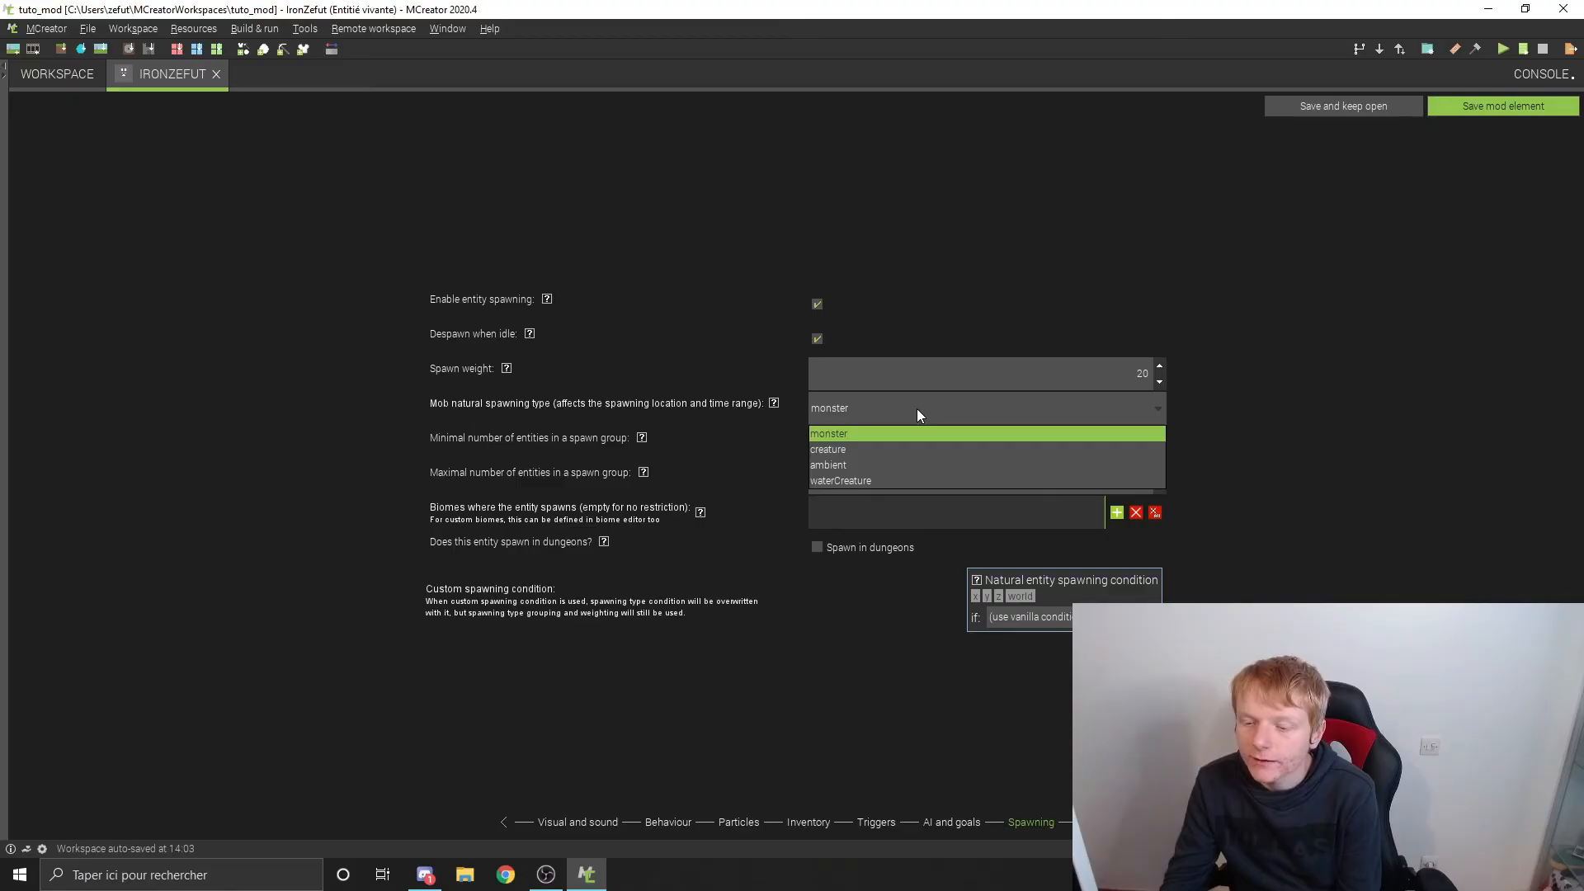
pyautogui.click(878, 431)
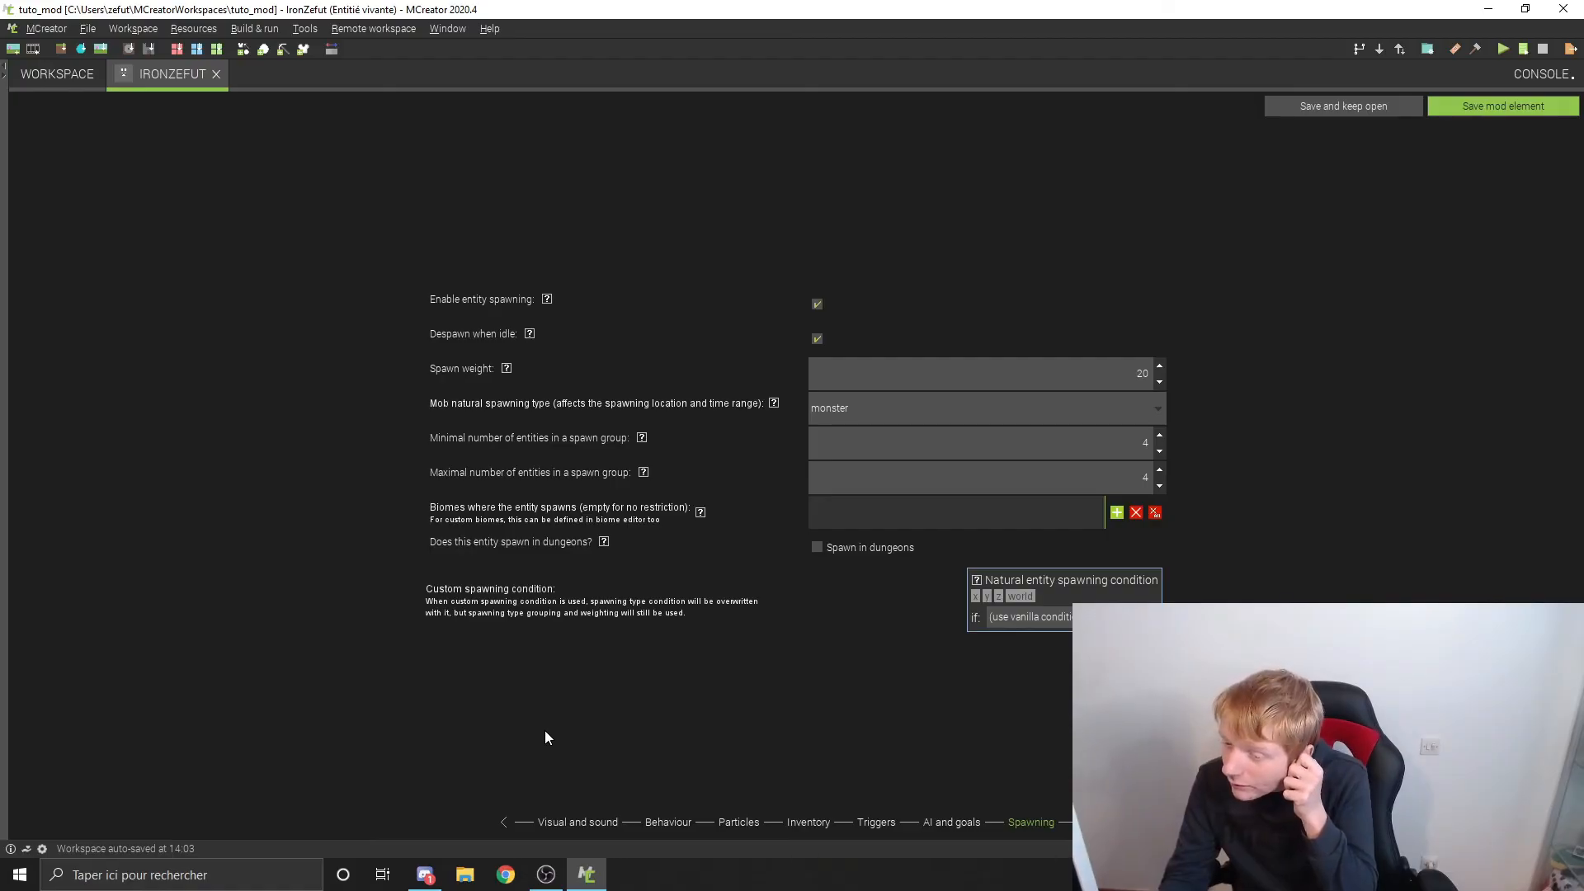
pyautogui.click(1071, 623)
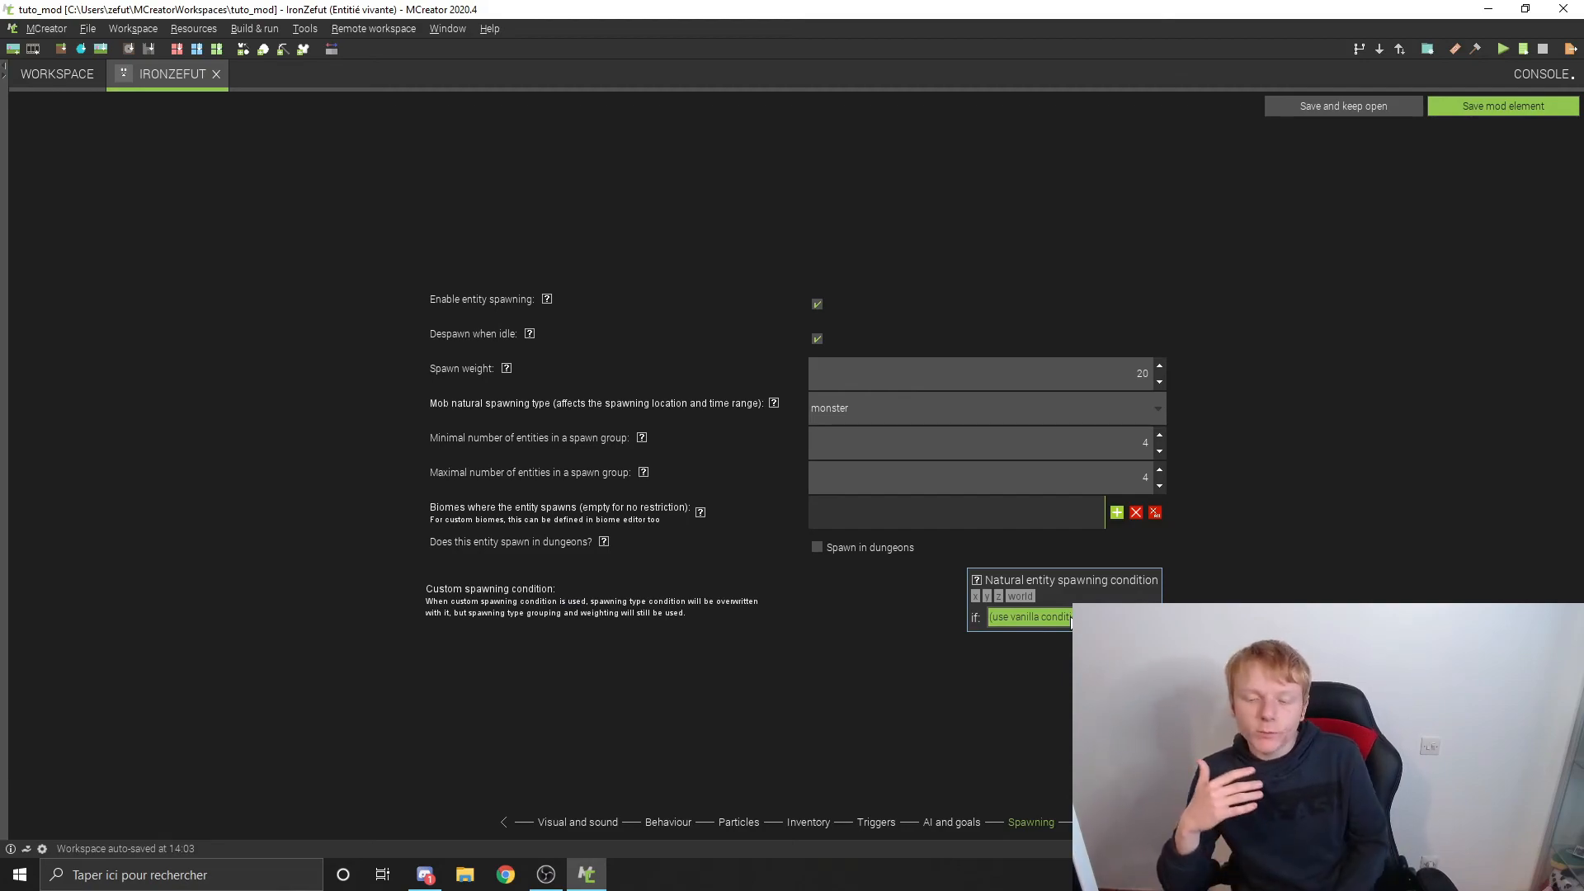
pyautogui.click(1503, 106)
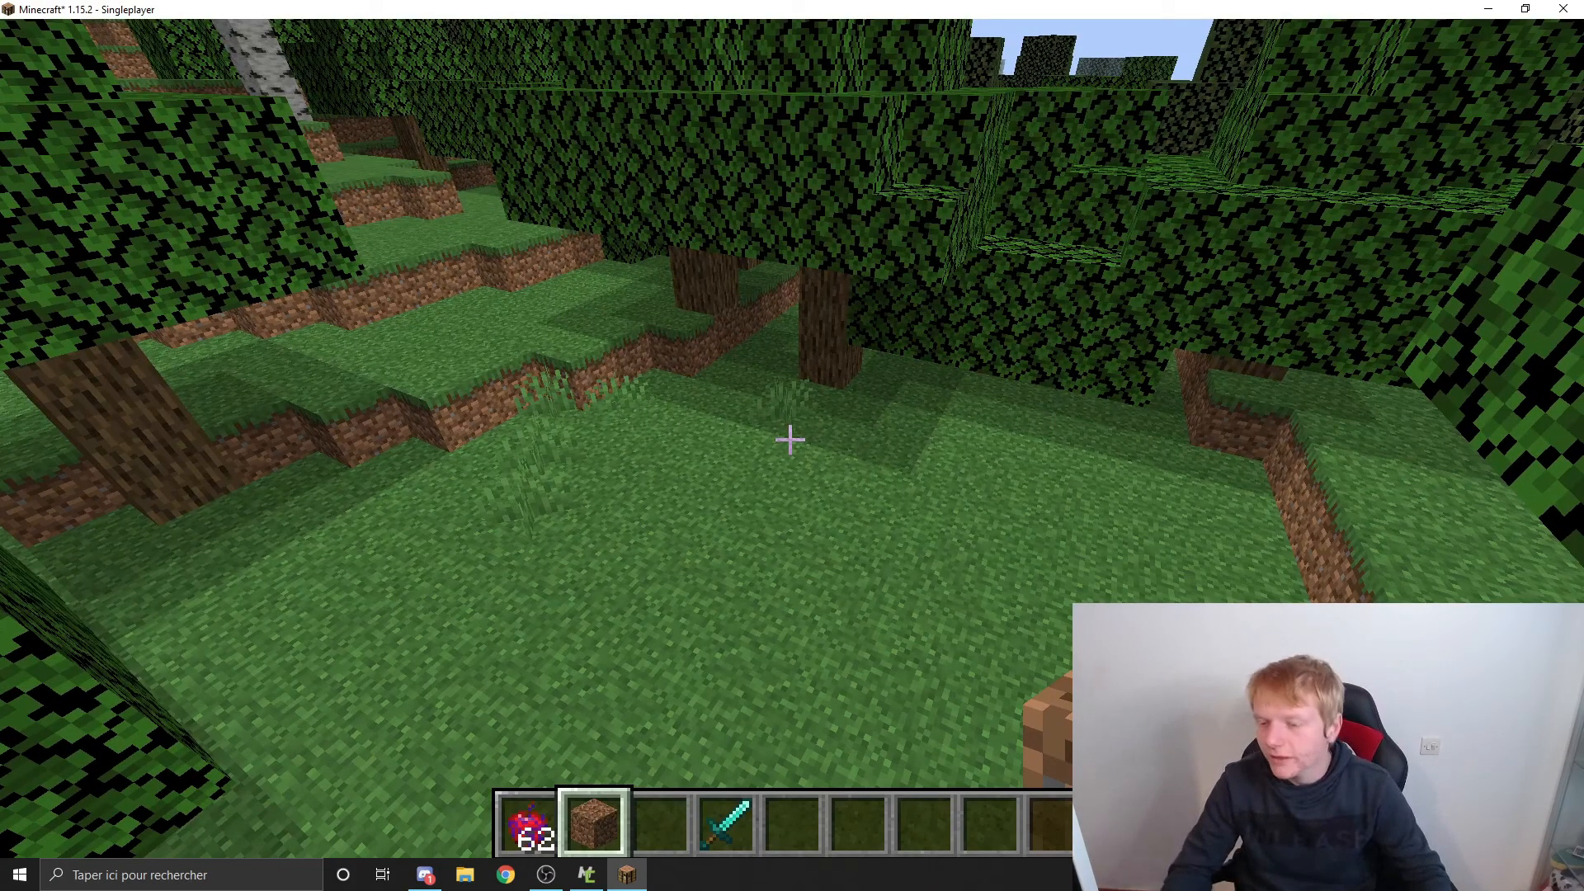
# Step: In Minecraft, search the creative inventory for "iro" and put the Iron Zefut Spawn Egg in the fifth hotbar slot
pyautogui.press('e')
pyautogui.click(1093, 157)
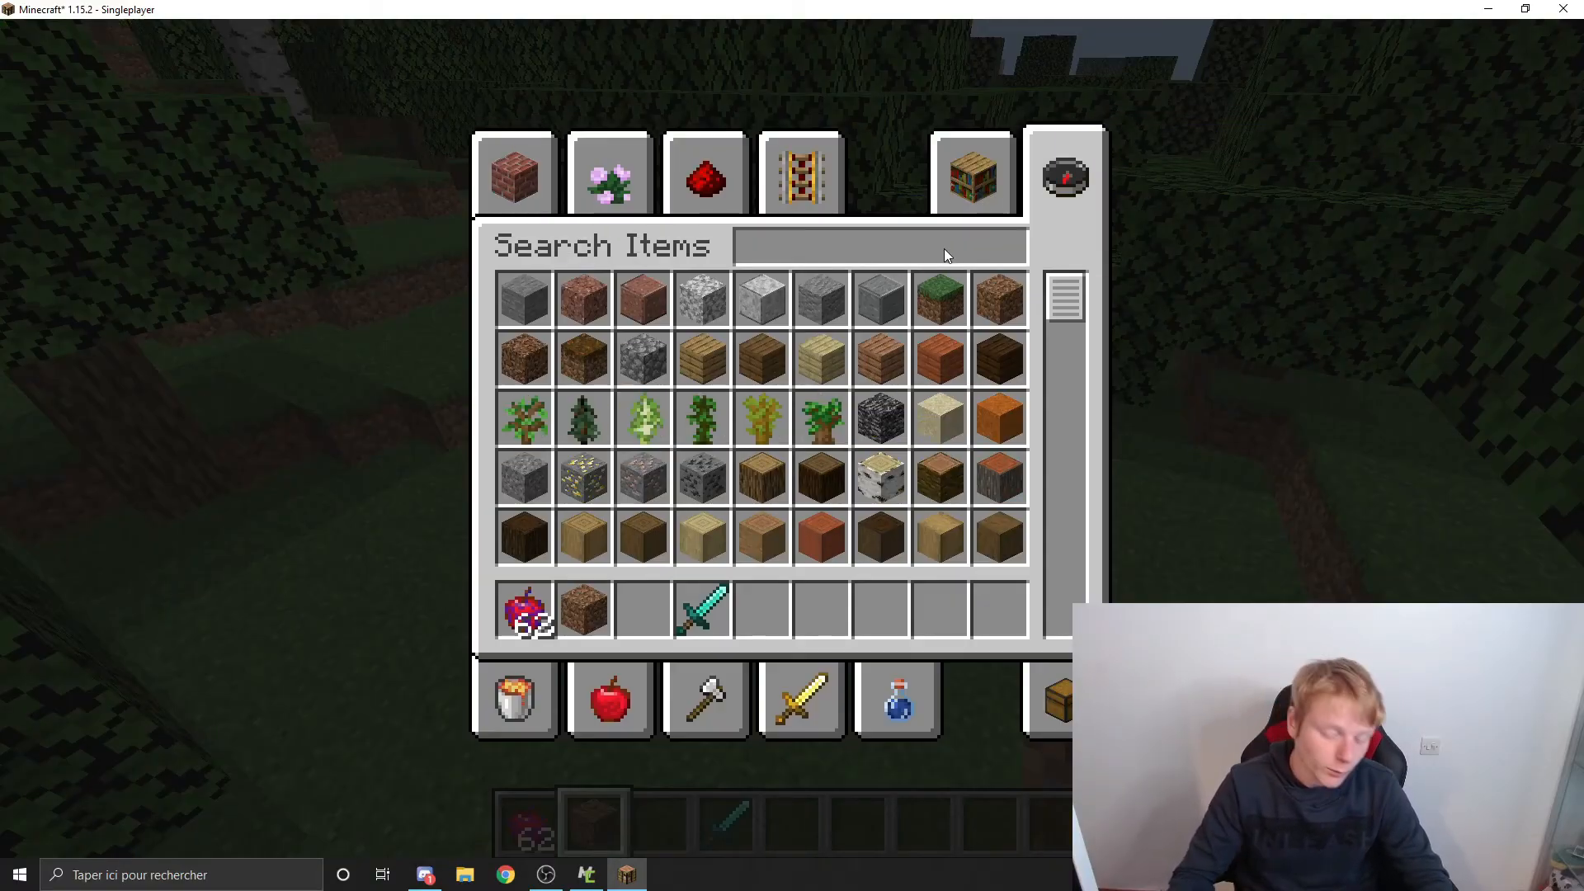
pyautogui.write('egg')
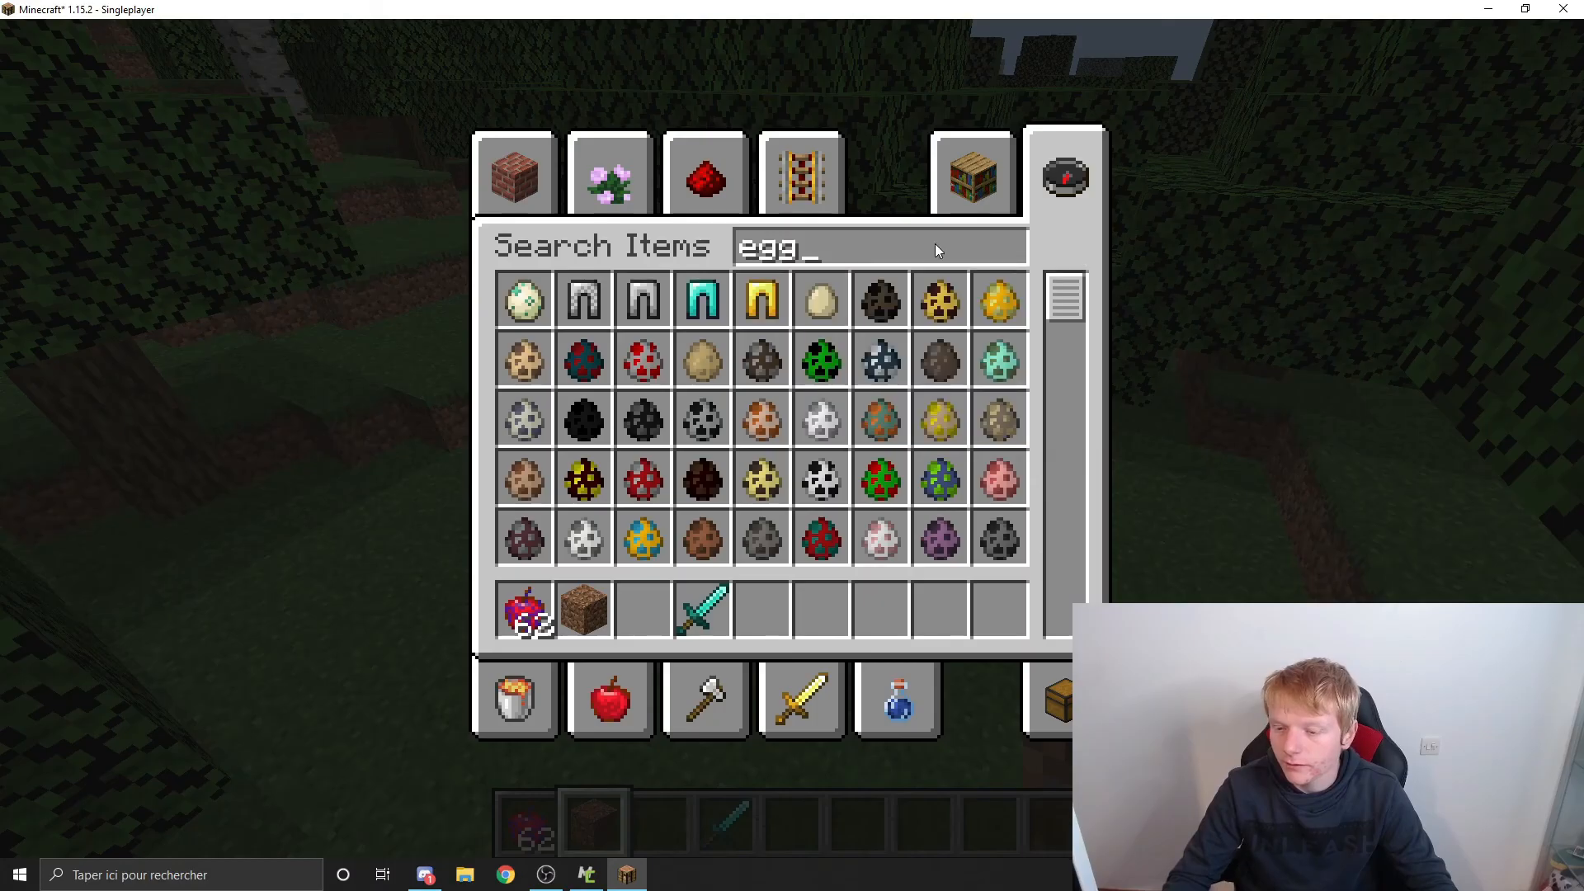
pyautogui.press('BackSpace')
pyautogui.press('BackSpace')
pyautogui.press('BackSpace')
pyautogui.write('iron')
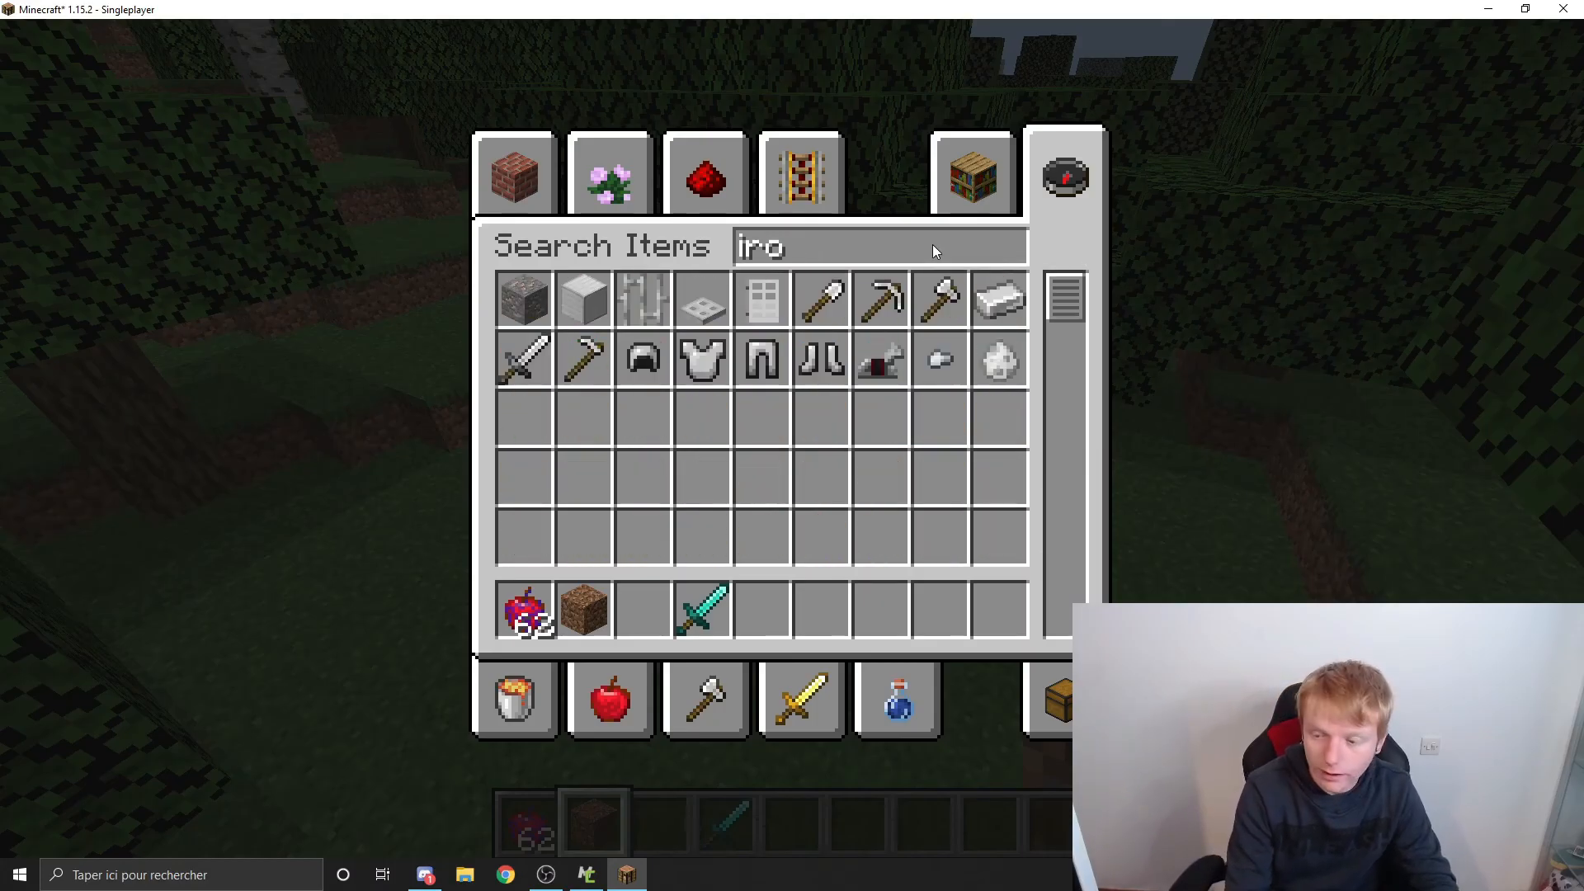
pyautogui.click(998, 365)
pyautogui.click(763, 609)
pyautogui.press('Escape')
# Step: Spawn an Iron Zefut on the grass and examine its model from the front and from above
pyautogui.scroll(-3, 791, 439)
pyautogui.rightClick(790, 440)
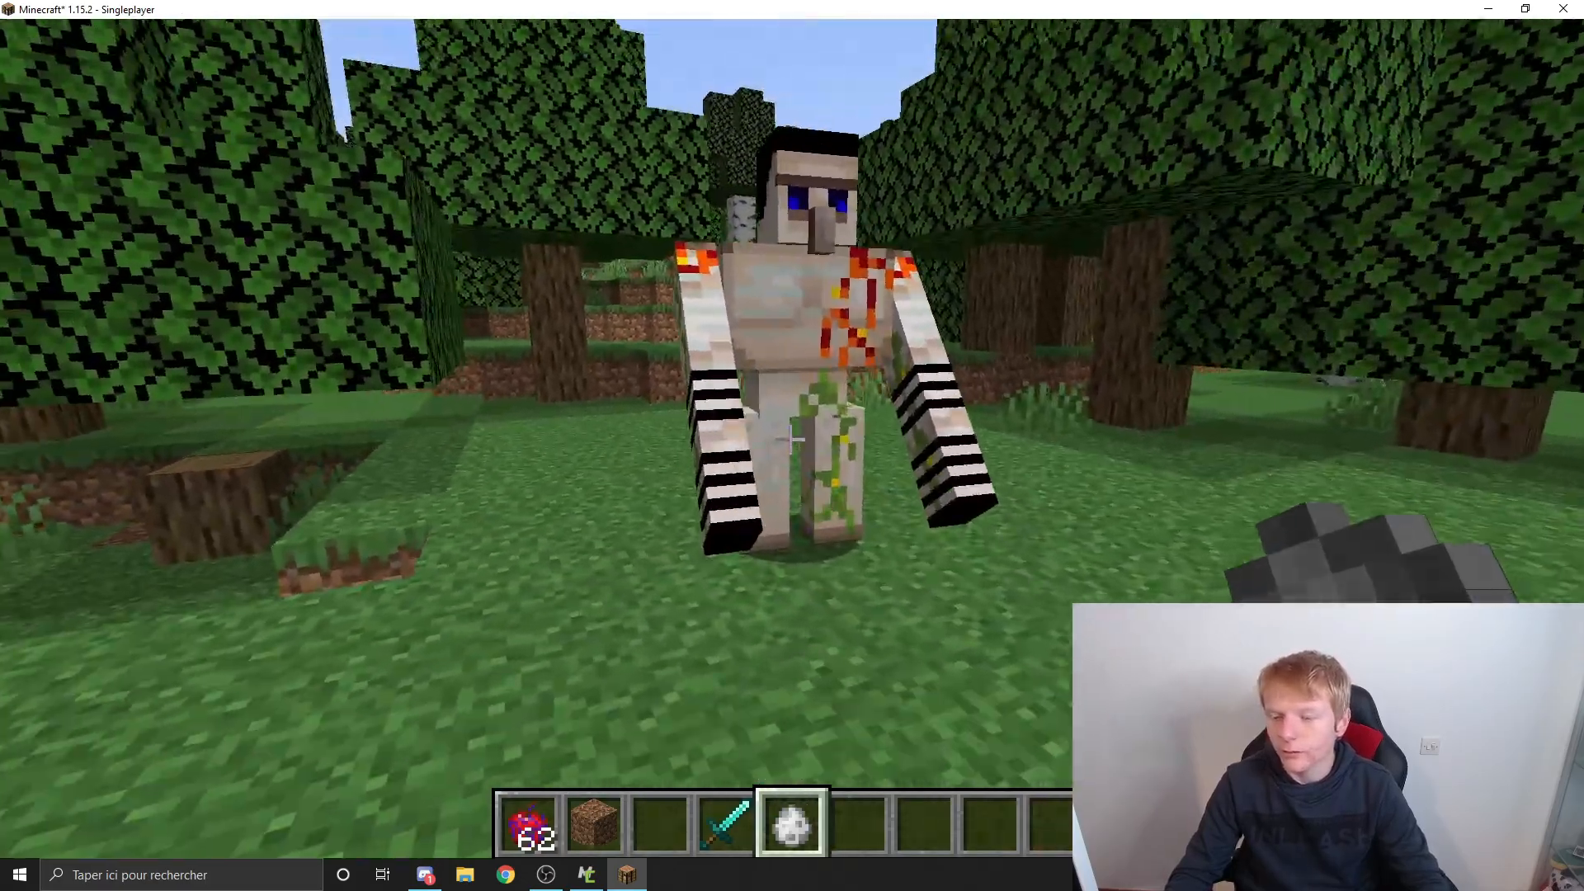
pyautogui.click(791, 440)
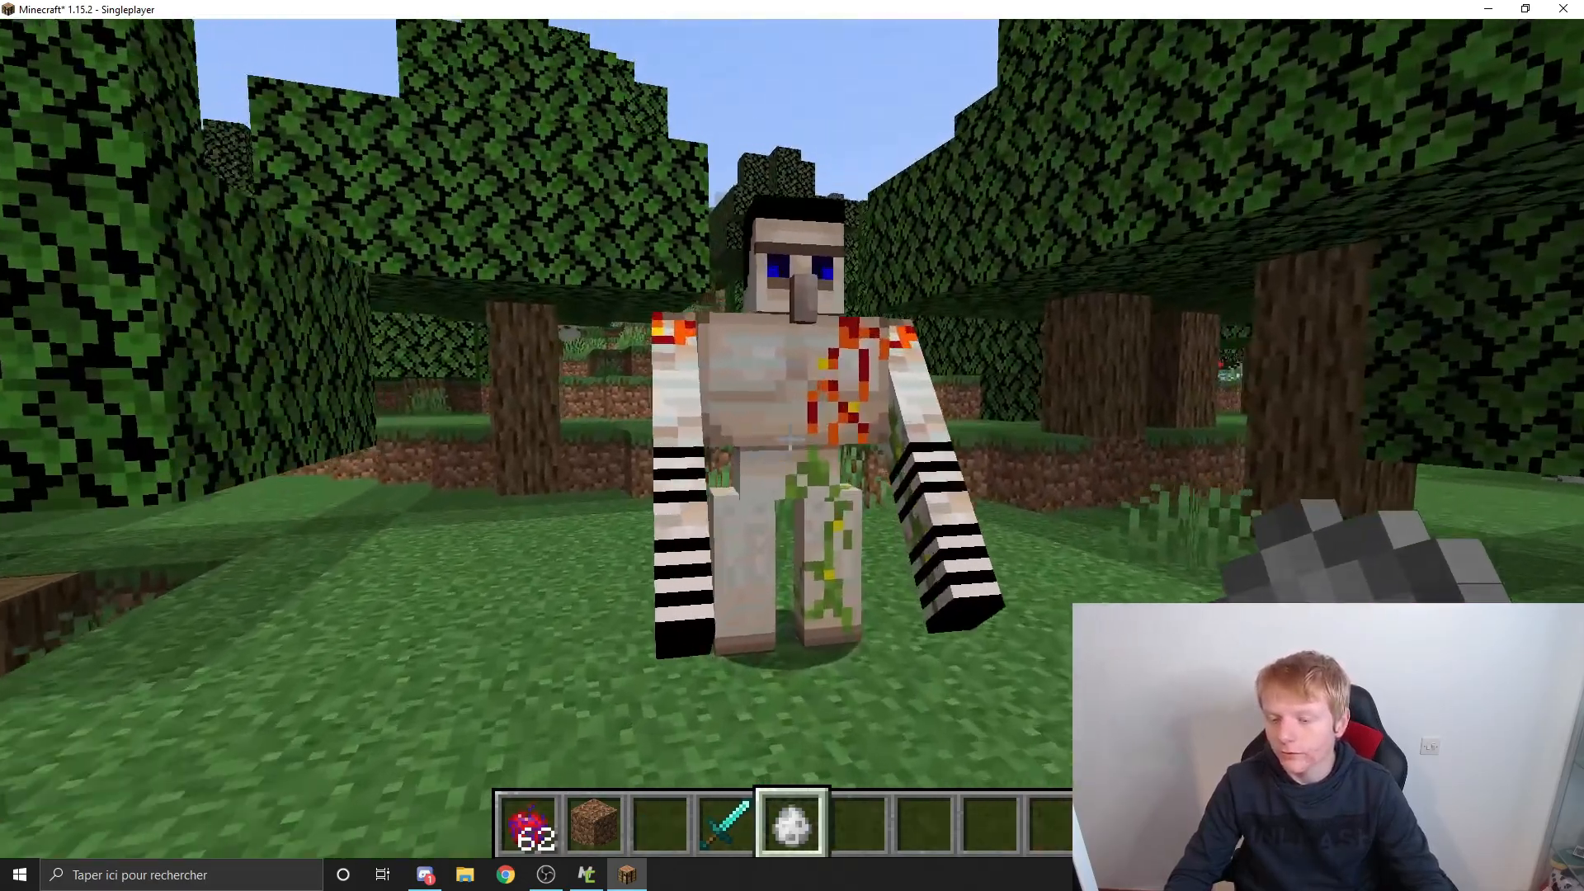
pyautogui.click(791, 440)
pyautogui.press('w')
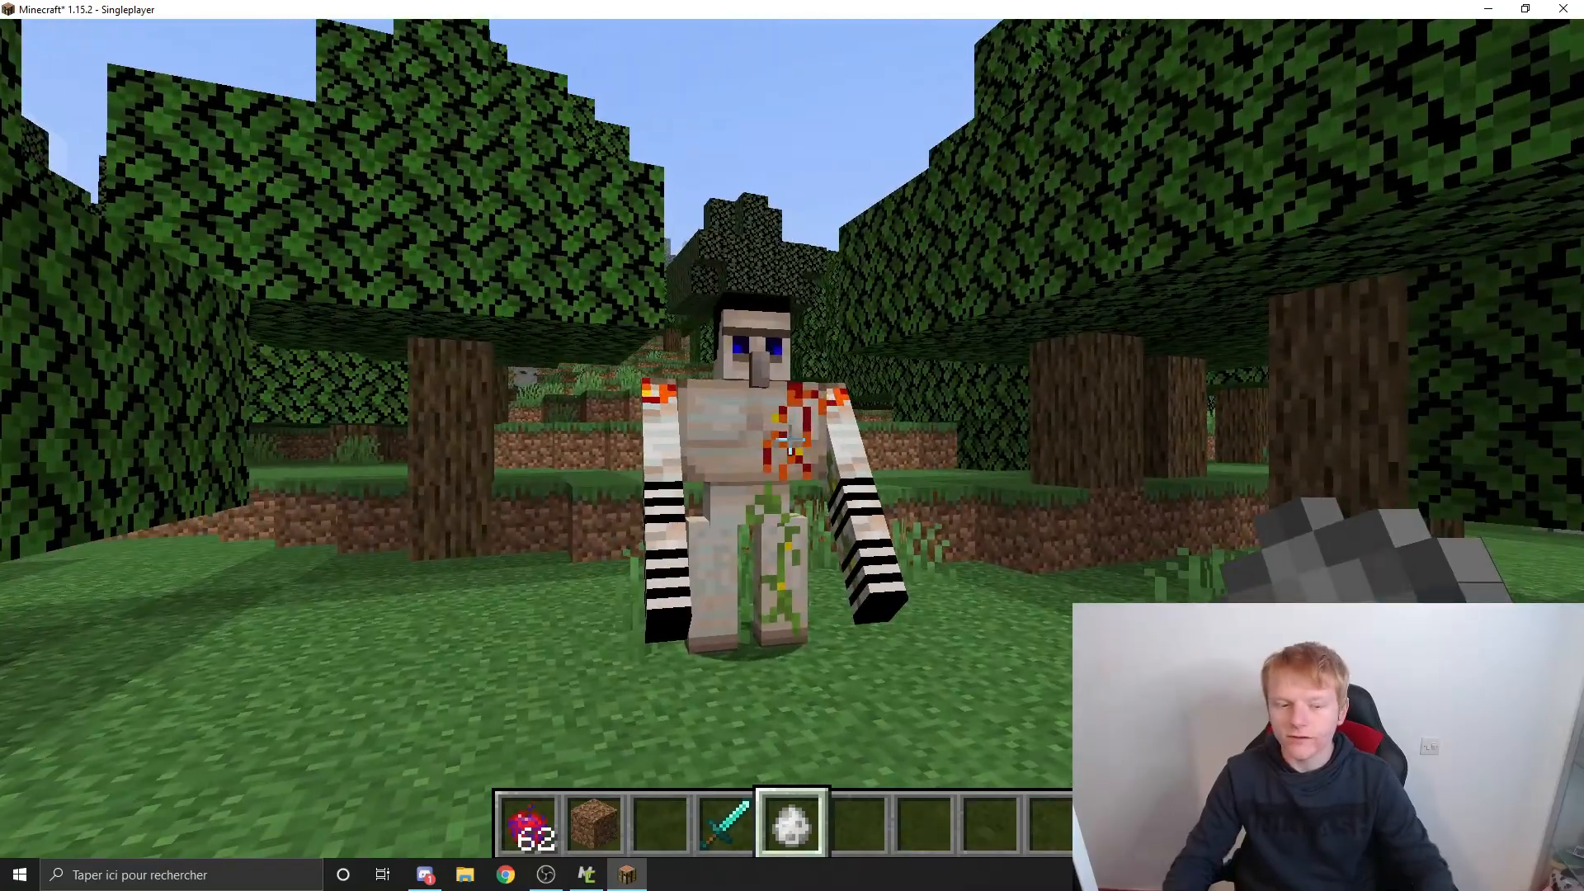
pyautogui.press('d')
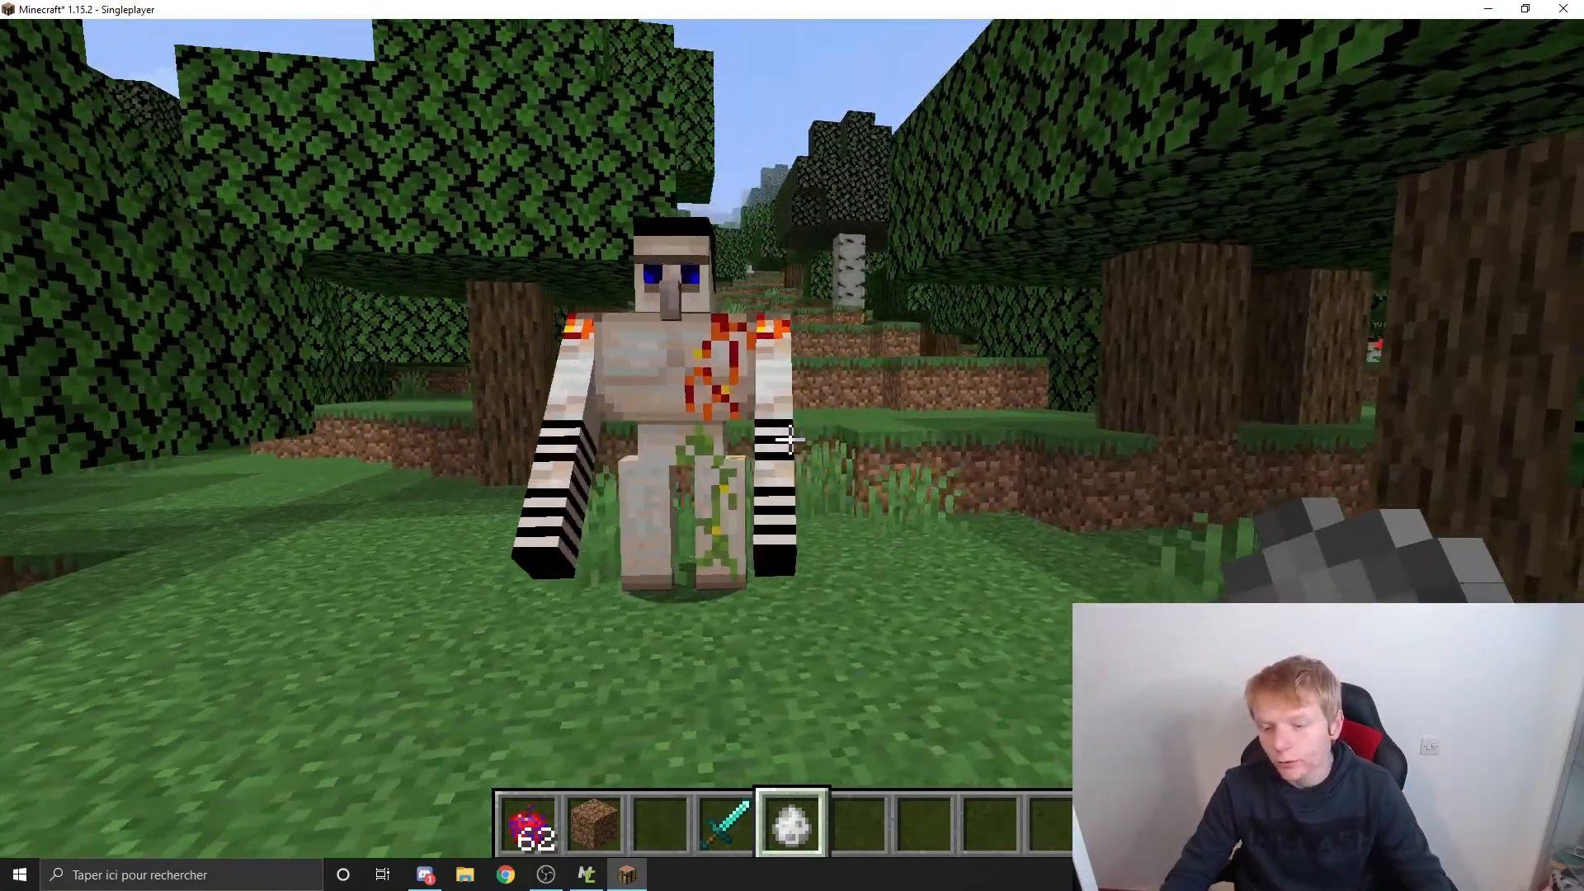
pyautogui.press('space')
pyautogui.press('space')
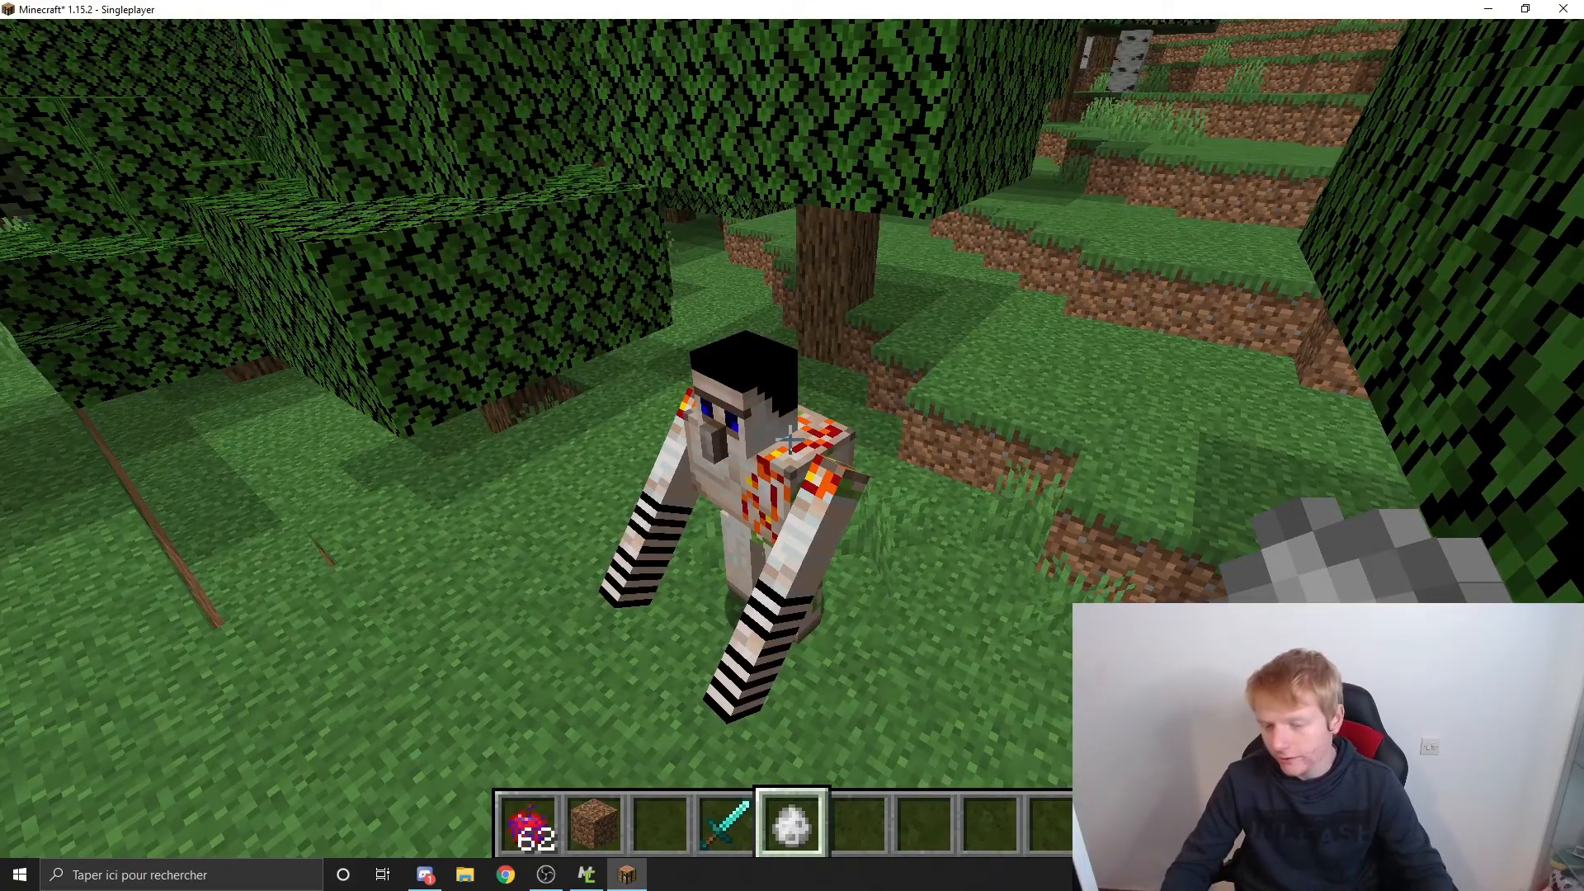
# Step: Strike at the Iron Zefut with the diamond sword and clear the tall grass beside it with an empty hand
pyautogui.press('3')
pyautogui.press('4')
pyautogui.click(791, 439)
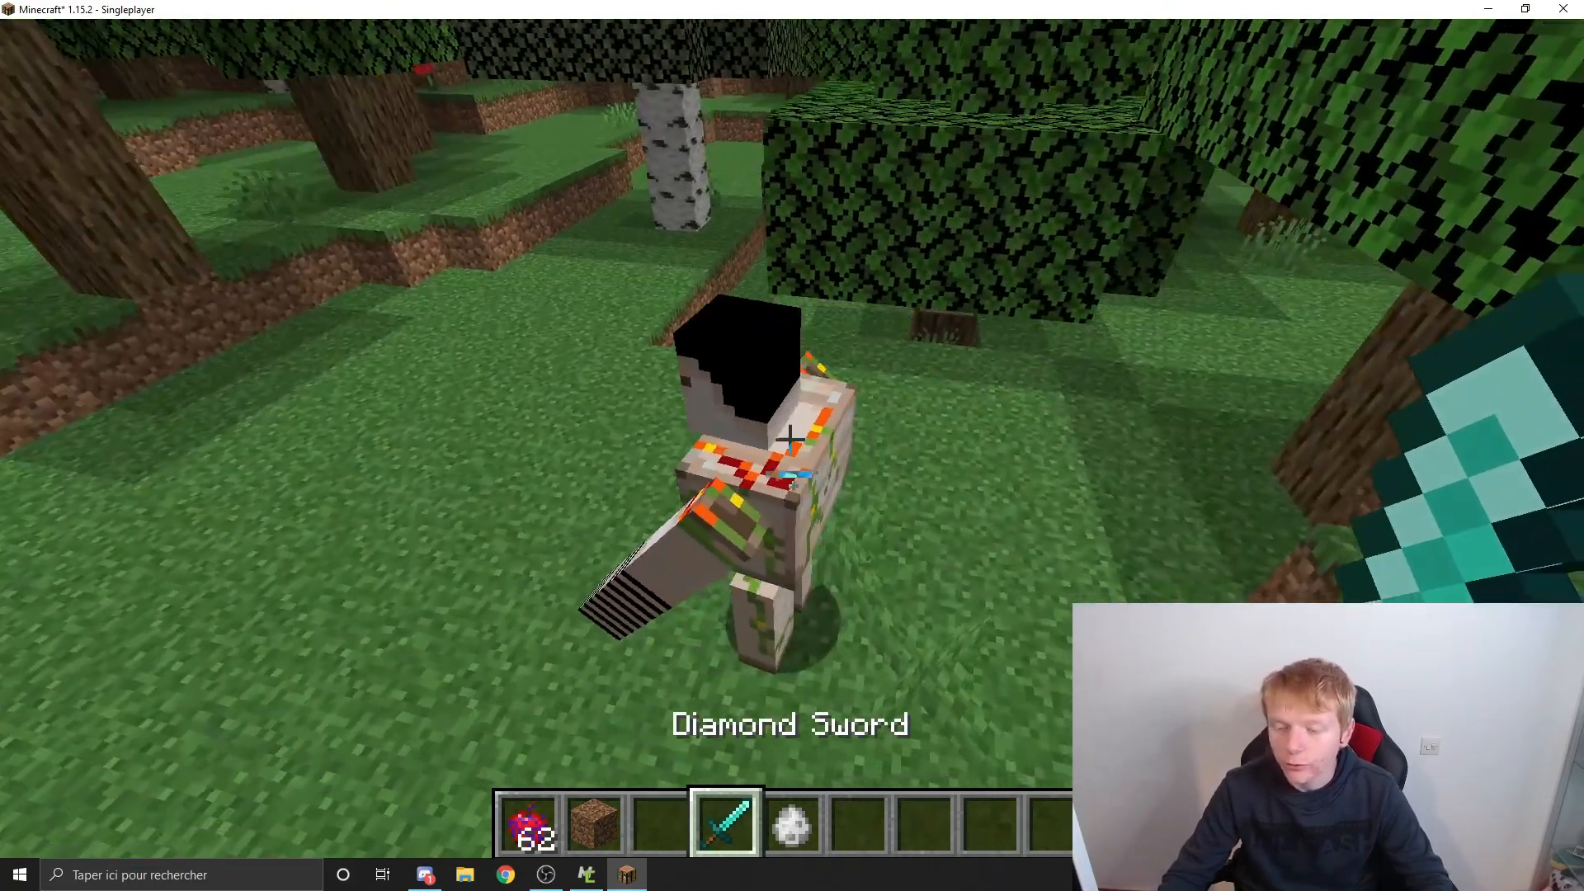
pyautogui.click(790, 439)
pyautogui.press('7')
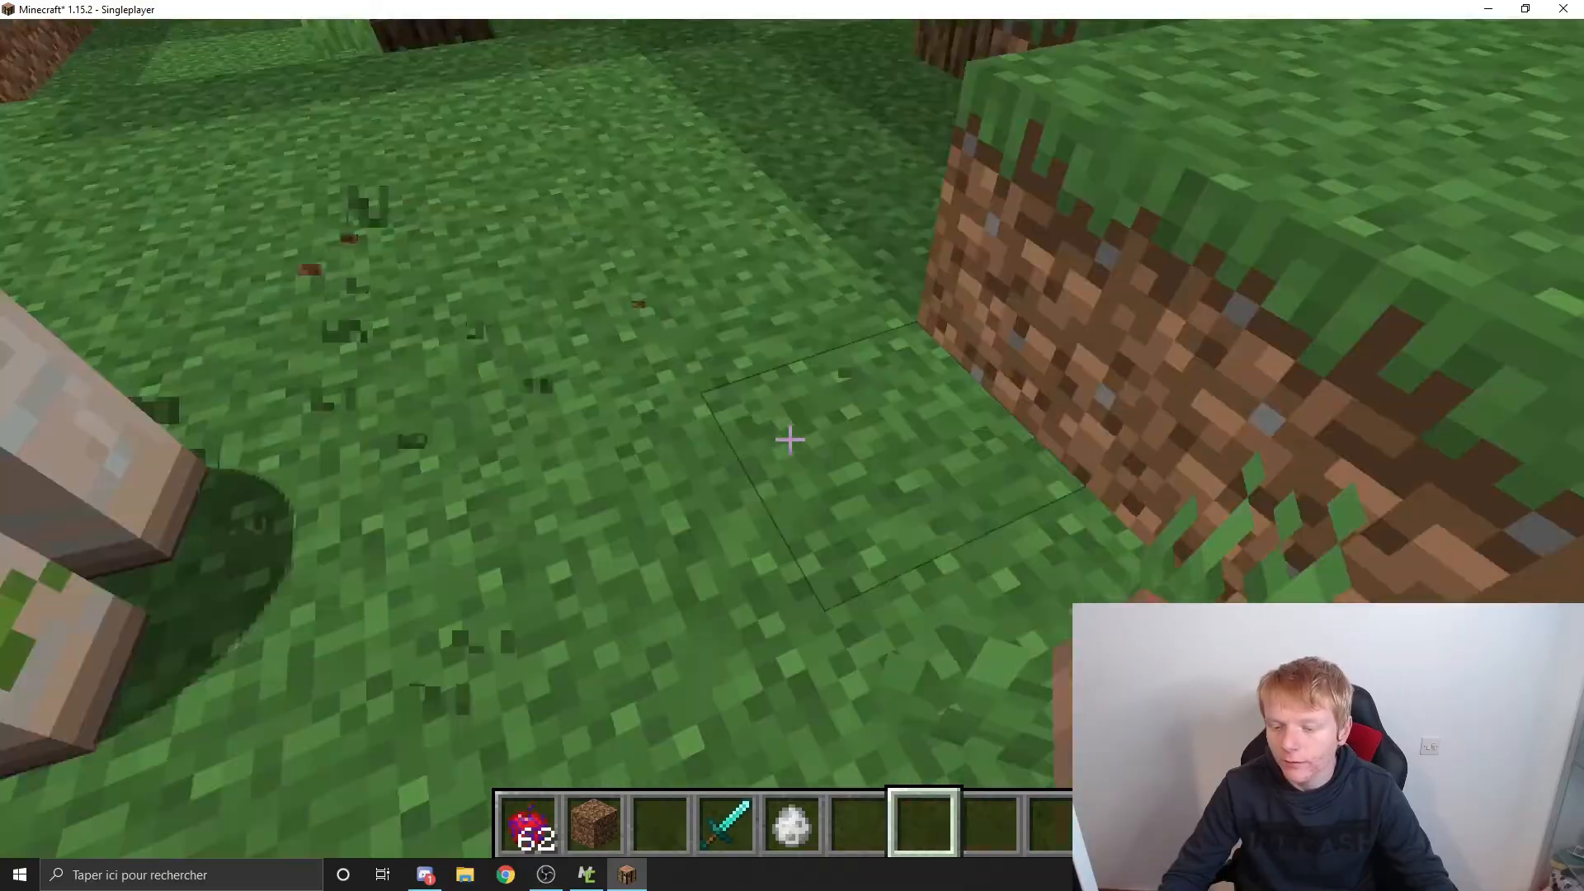
pyautogui.click(790, 439)
# Step: Examine the Iron Zefut's texture and behaviour by approaching it repeatedly, circling it and viewing it from above
pyautogui.press('w')
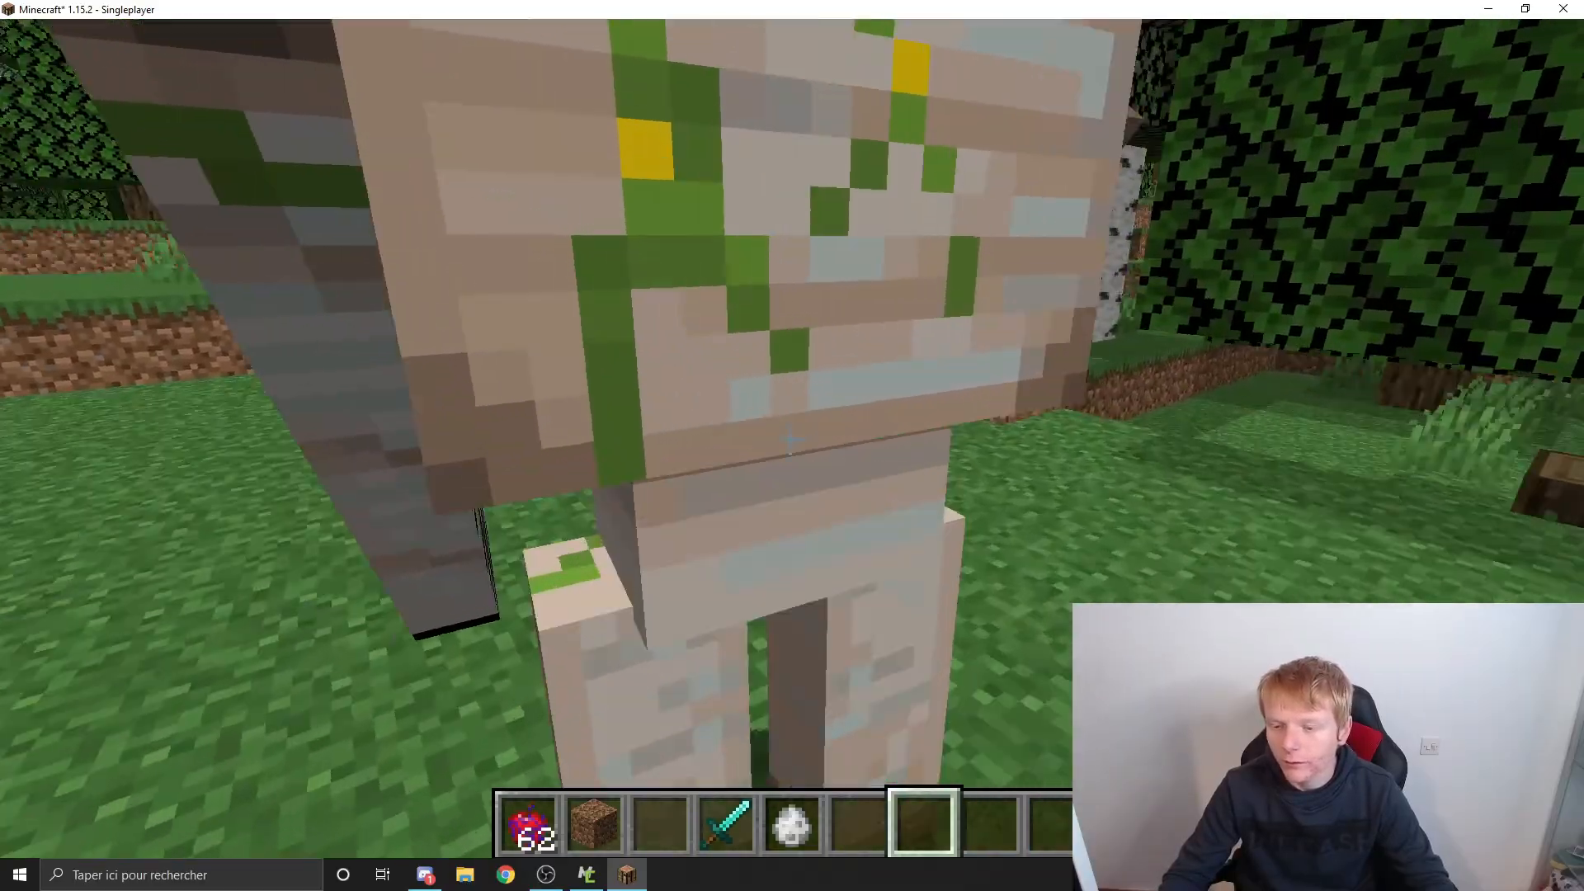
pyautogui.press('s')
pyautogui.press('w')
pyautogui.press('s')
pyautogui.press('w')
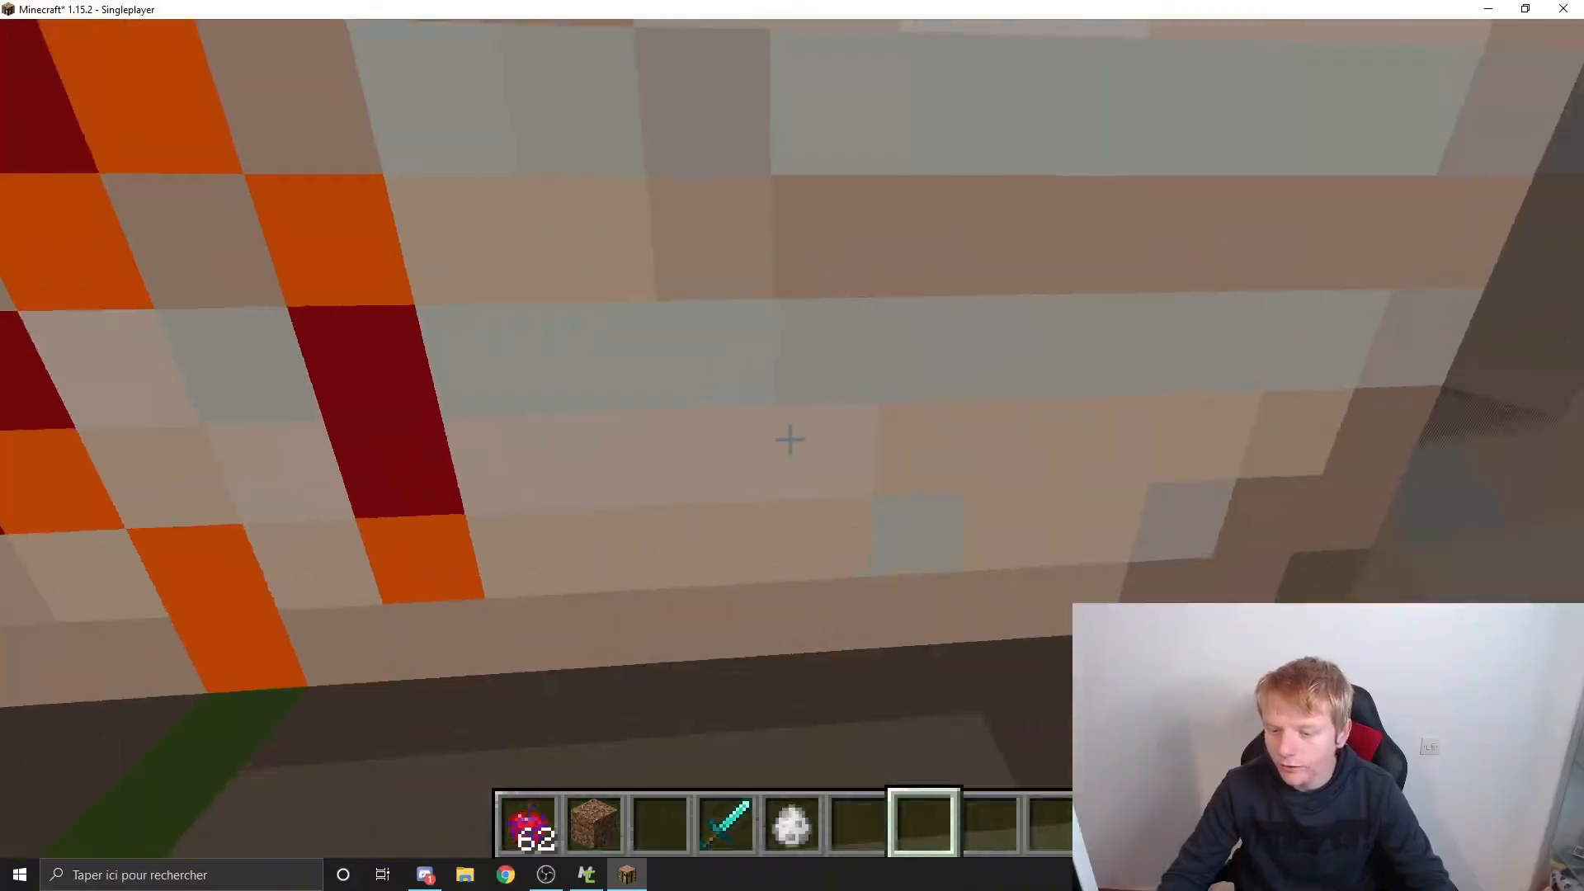
pyautogui.press('s')
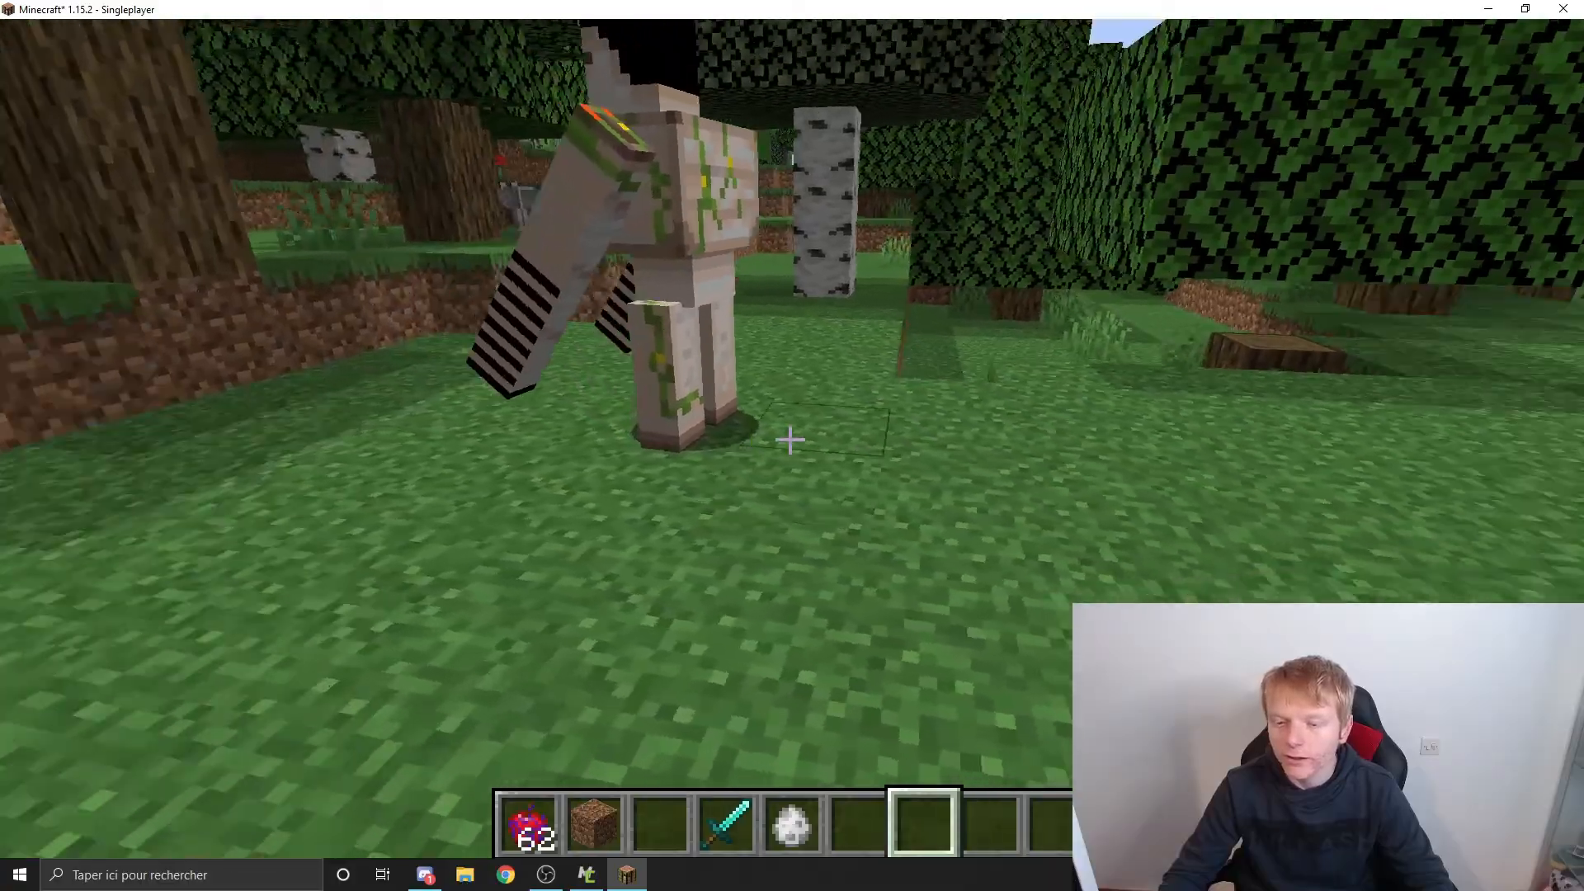
pyautogui.press('w')
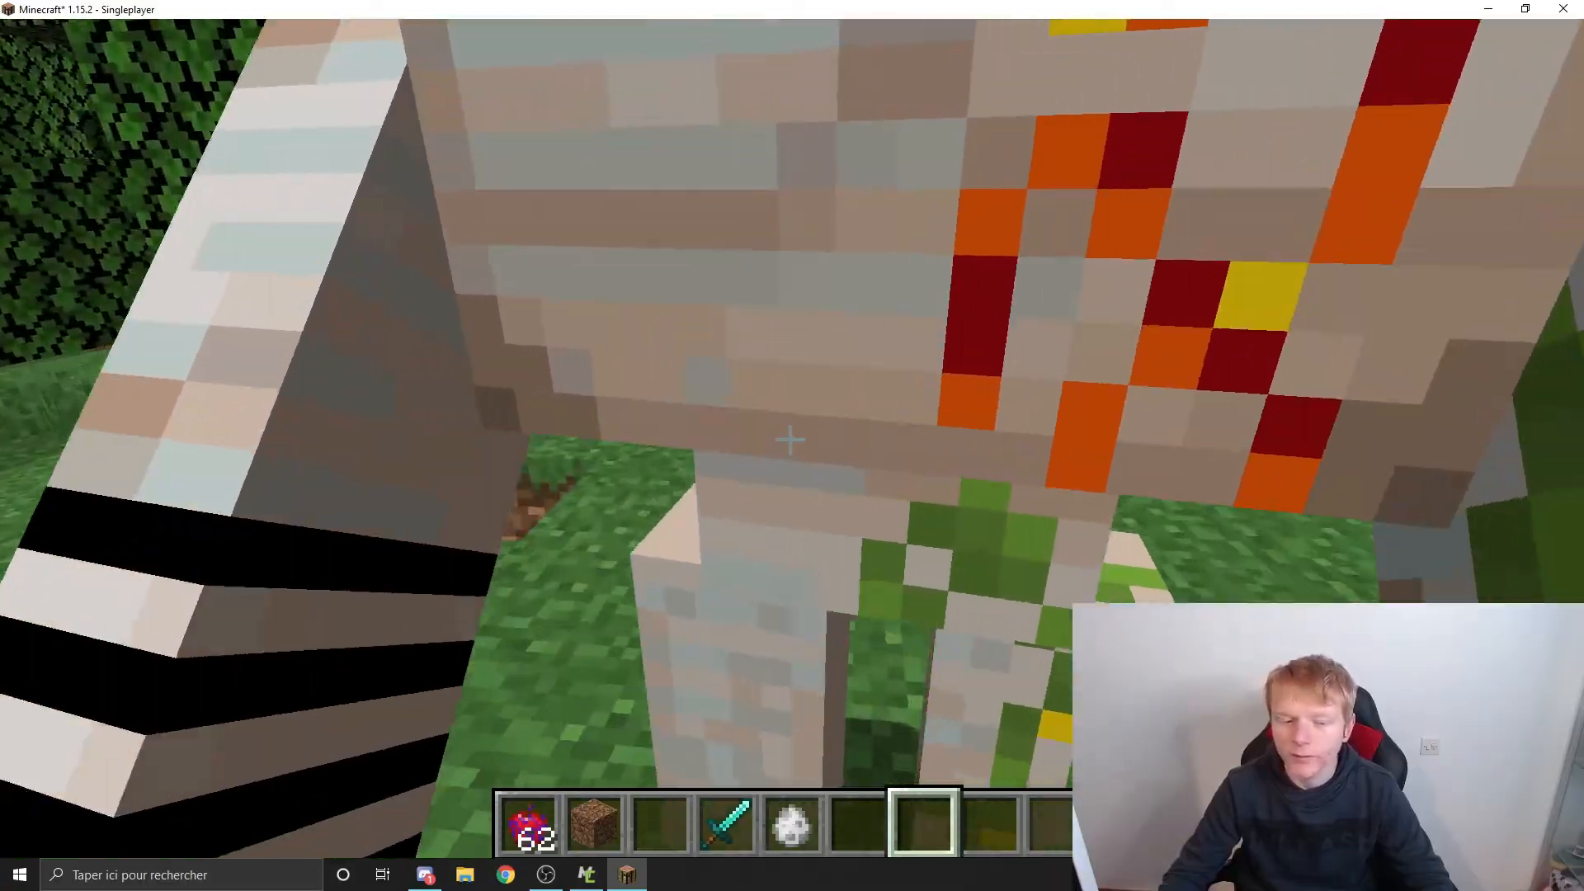
pyautogui.press('w')
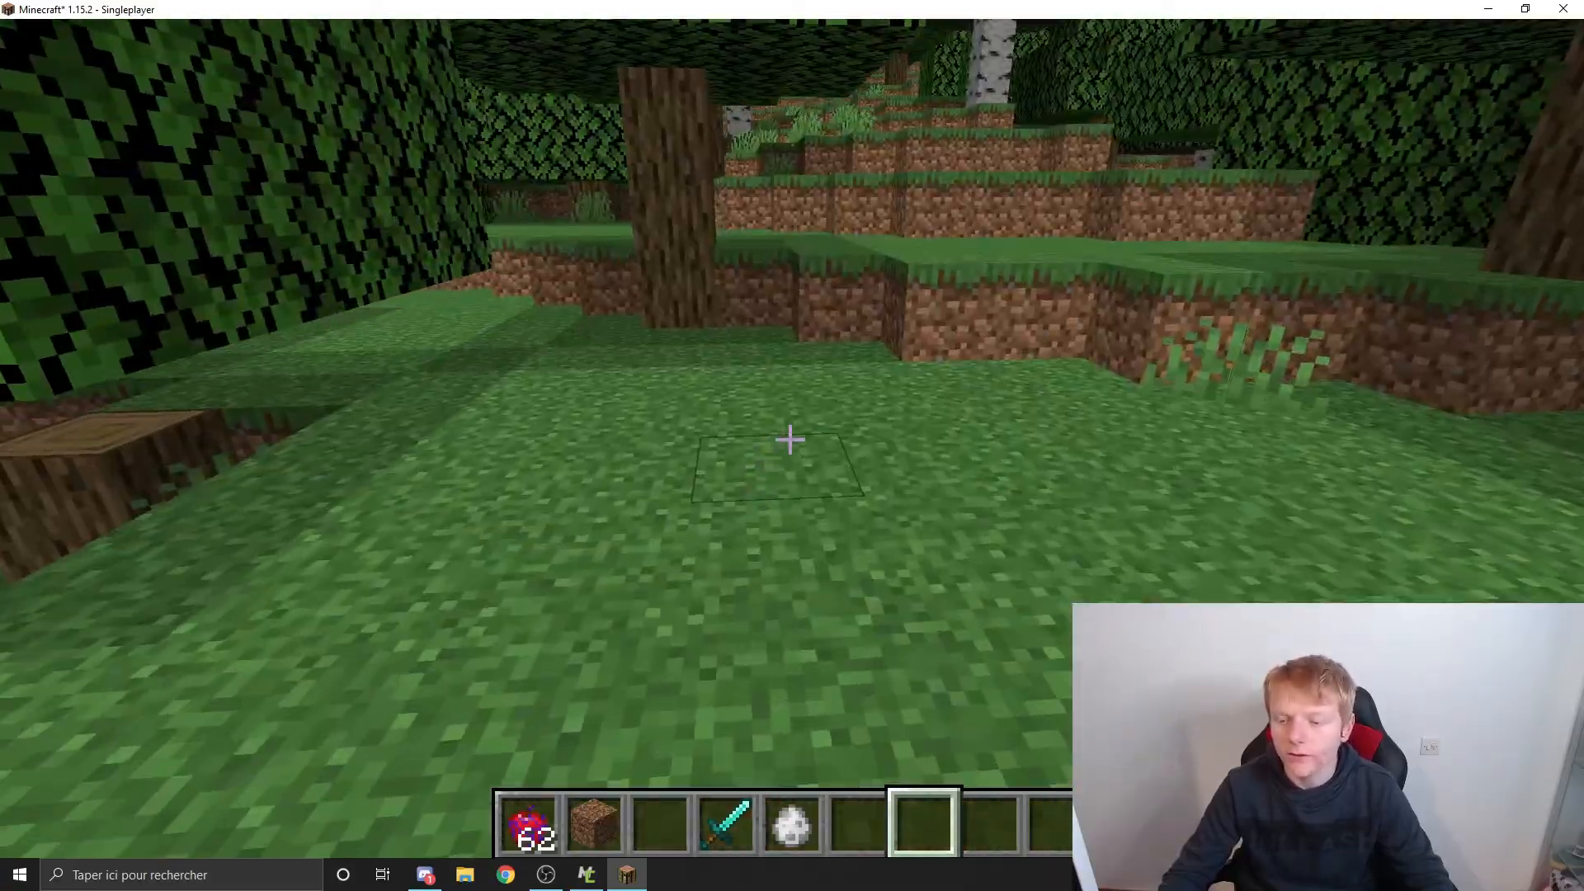
pyautogui.press('s')
pyautogui.press('w')
pyautogui.press('w')
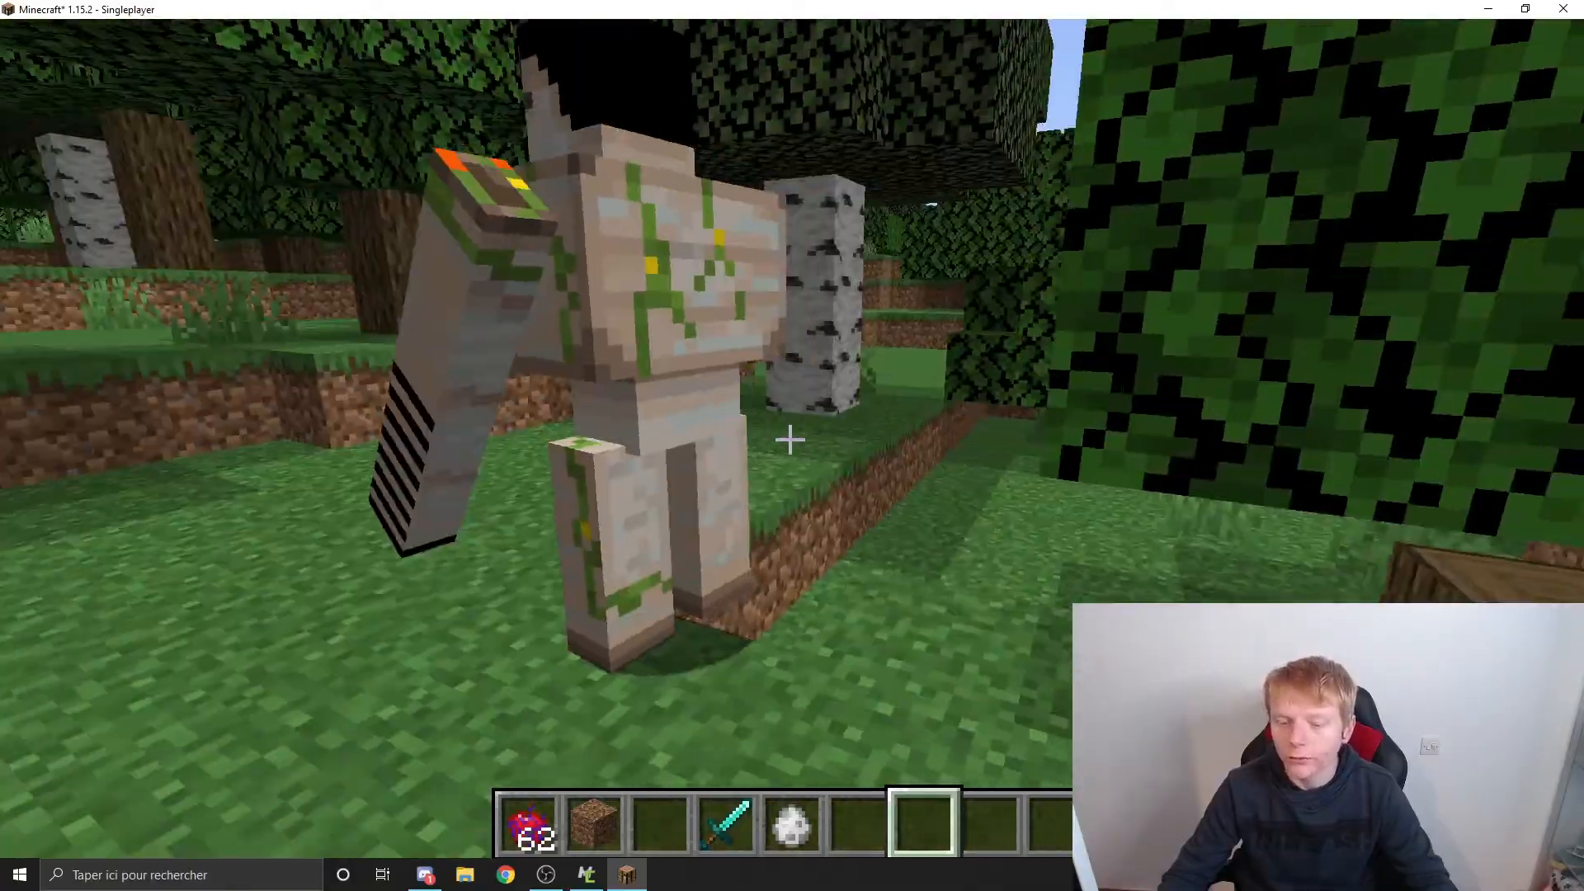
pyautogui.press('space')
pyautogui.press('5')
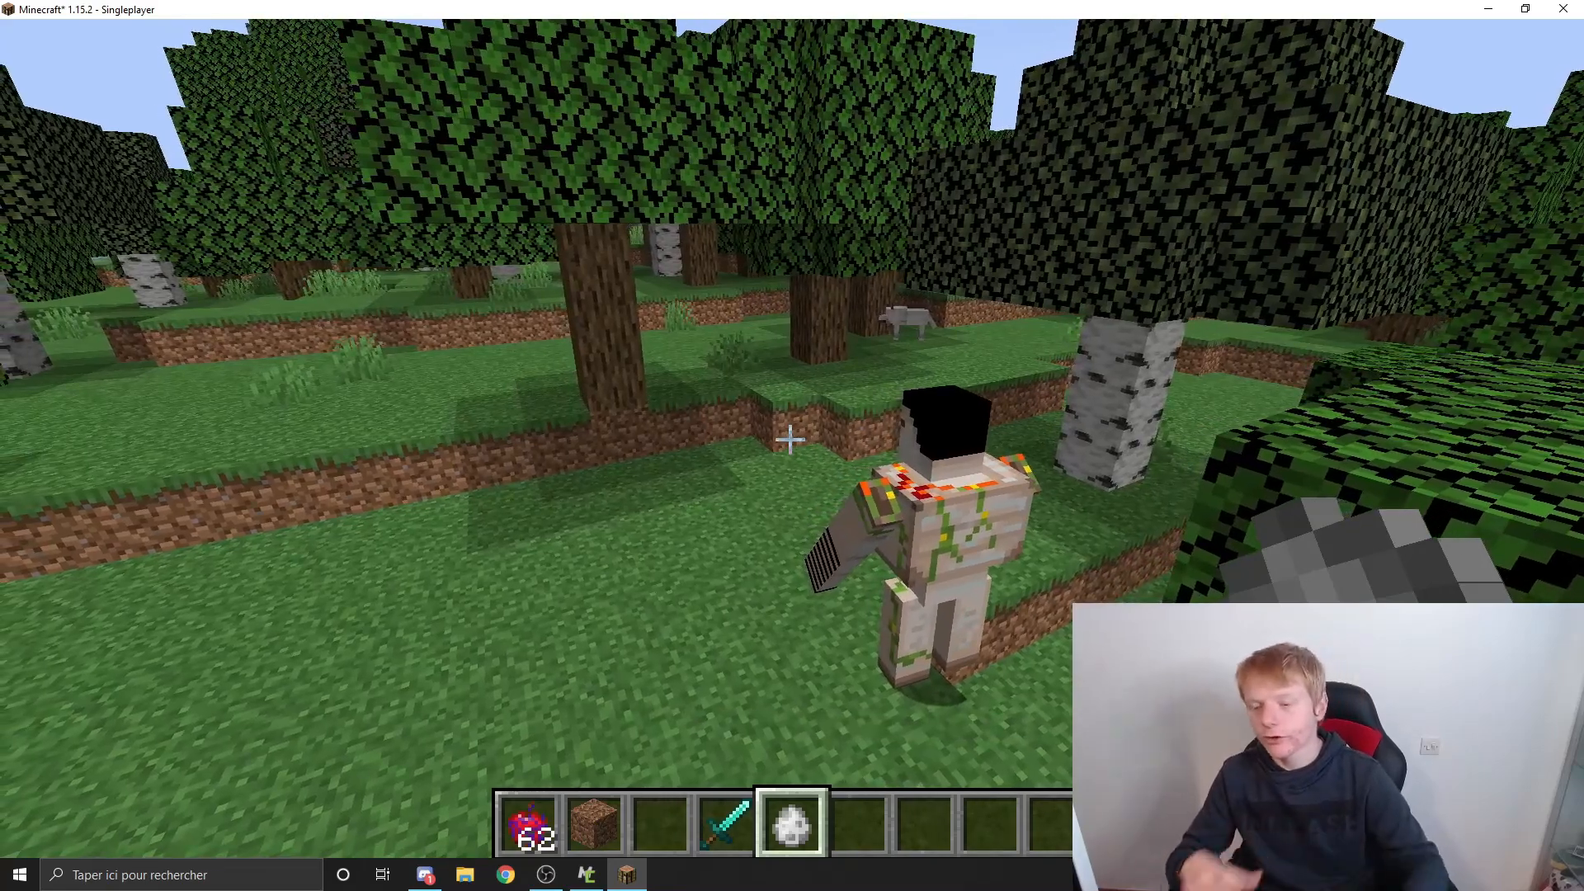
pyautogui.press('w')
pyautogui.press('2')
pyautogui.press('3')
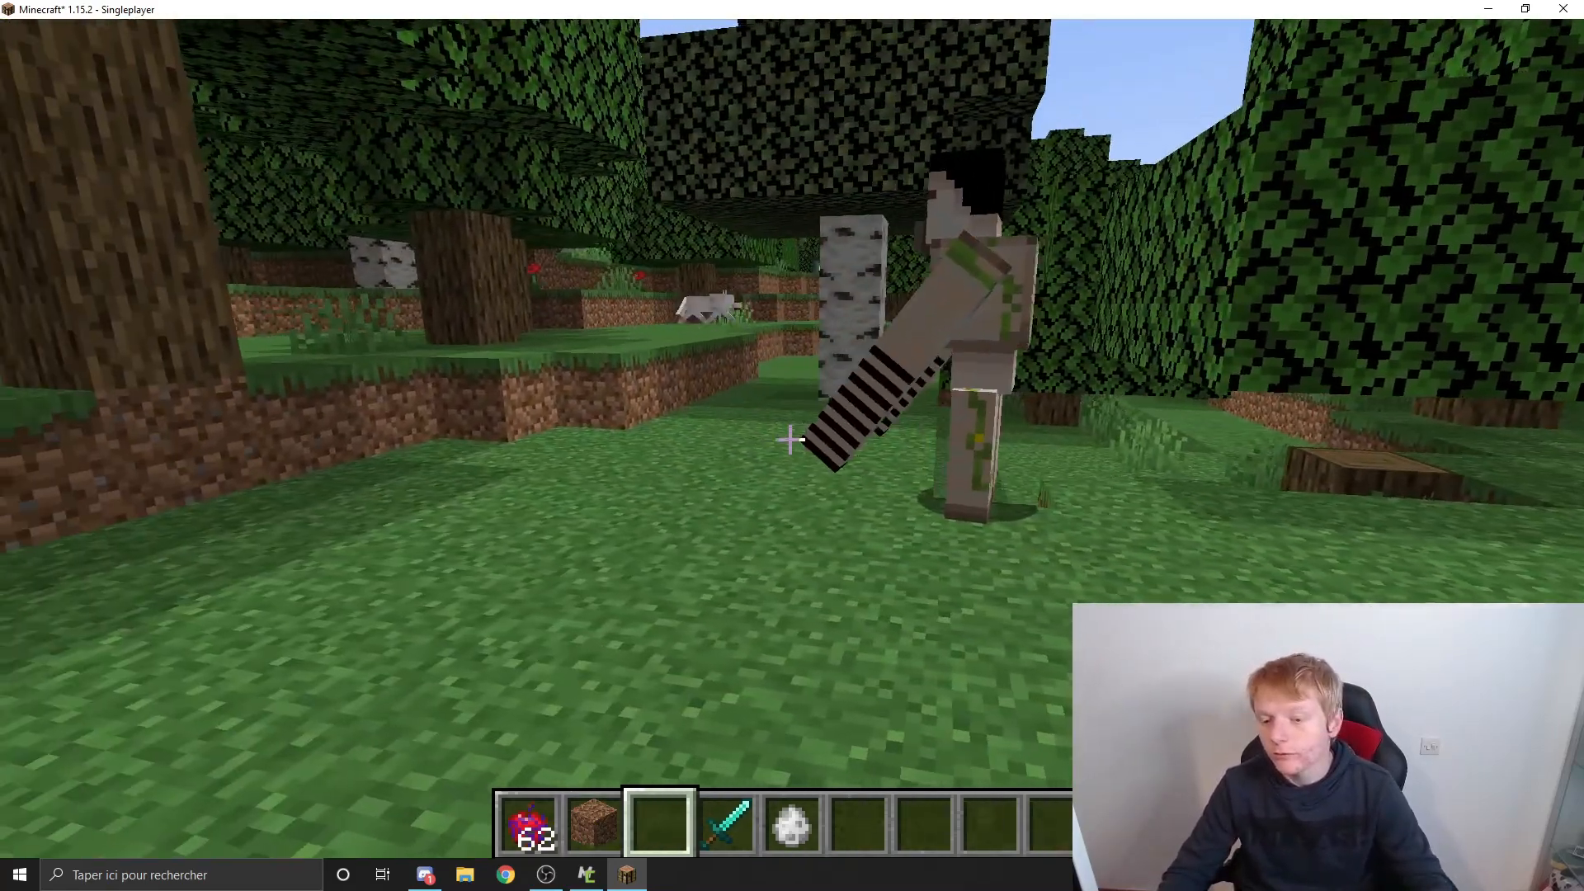
# Step: Switch the player's own game mode to survival with the gamemode command
pyautogui.press('/')
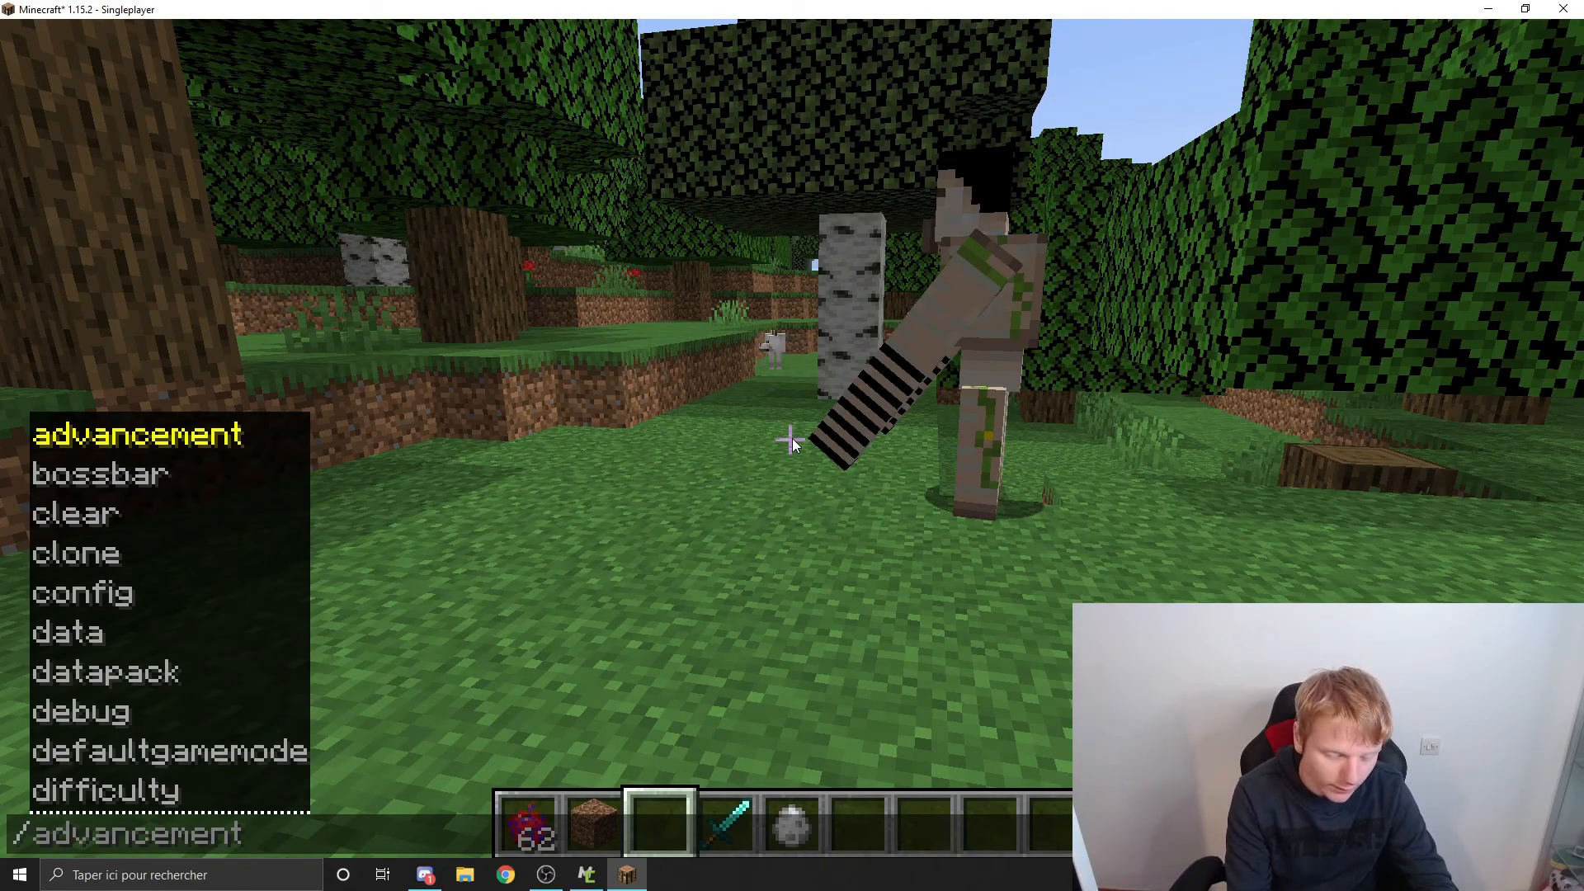
pyautogui.write('gamemode s')
pyautogui.press('Tab')
pyautogui.press('Tab')
pyautogui.press('Return')
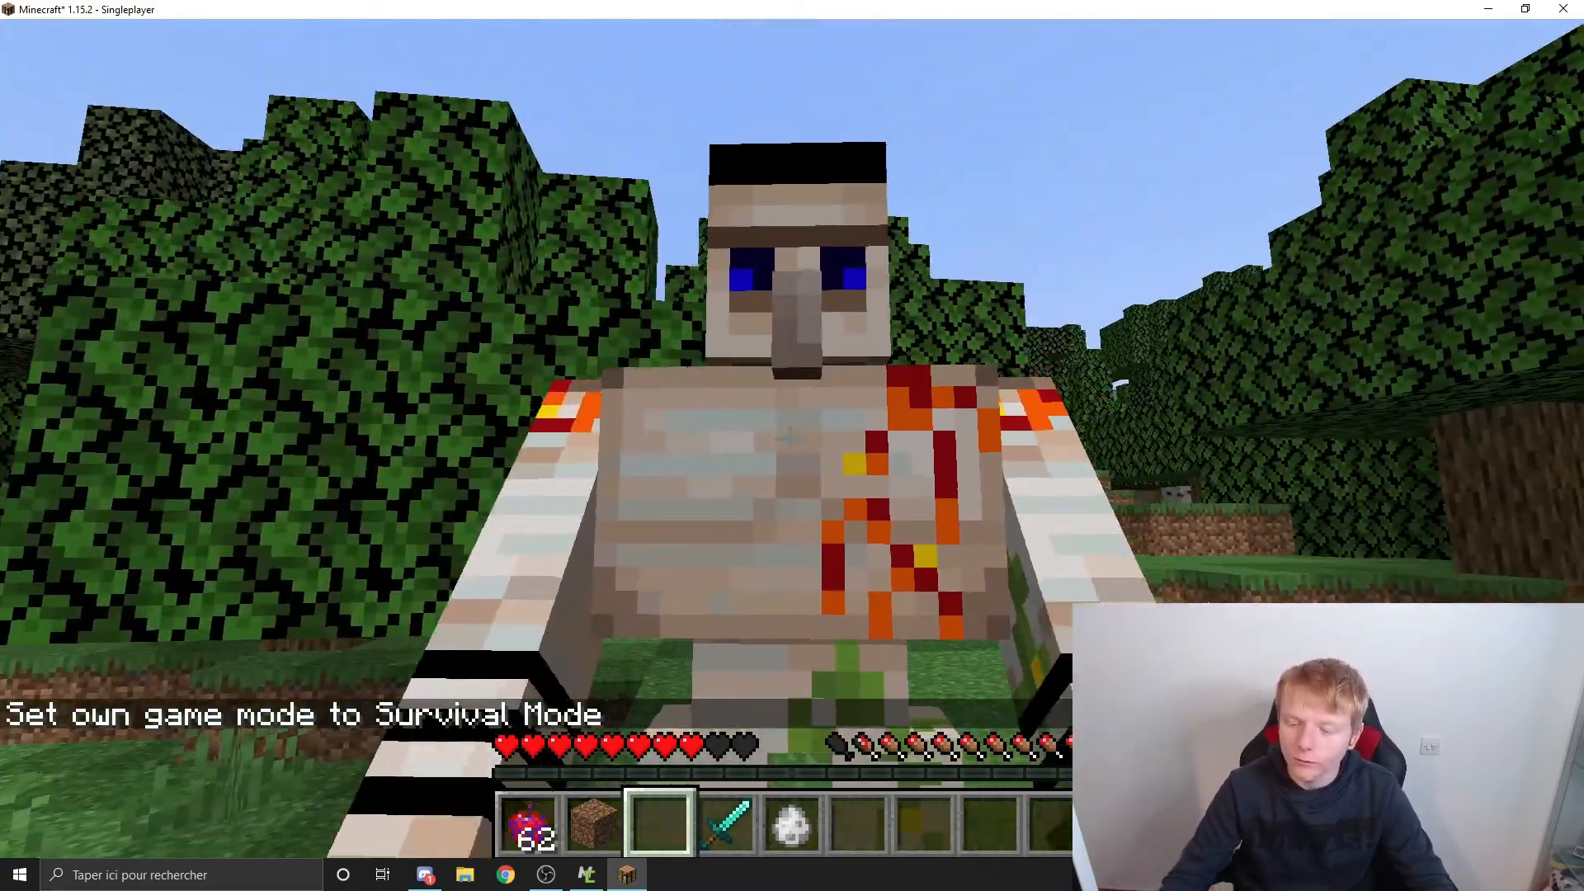
# Step: Kill the Iron Zefut with the diamond sword and collect the red bed it drops
pyautogui.scroll(-1, 790, 437)
pyautogui.click(790, 437)
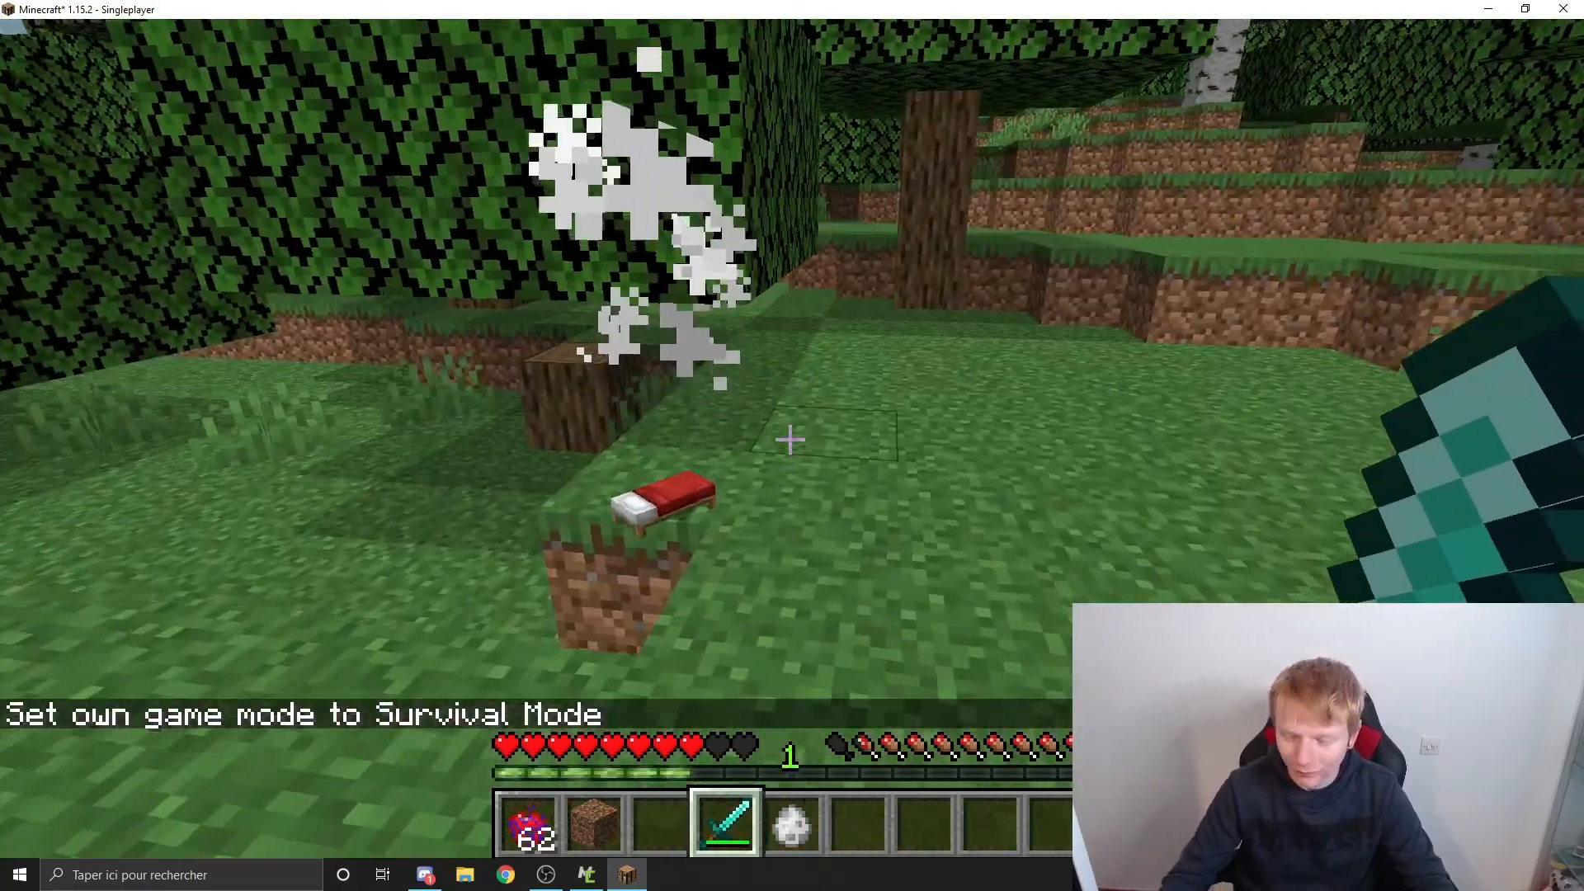
pyautogui.press('w')
# Step: Spawn another Iron Zefut with its spawn egg and hit it bare-handed to test its attack reaction
pyautogui.scroll(-2, 790, 440)
pyautogui.scroll(1, 790, 440)
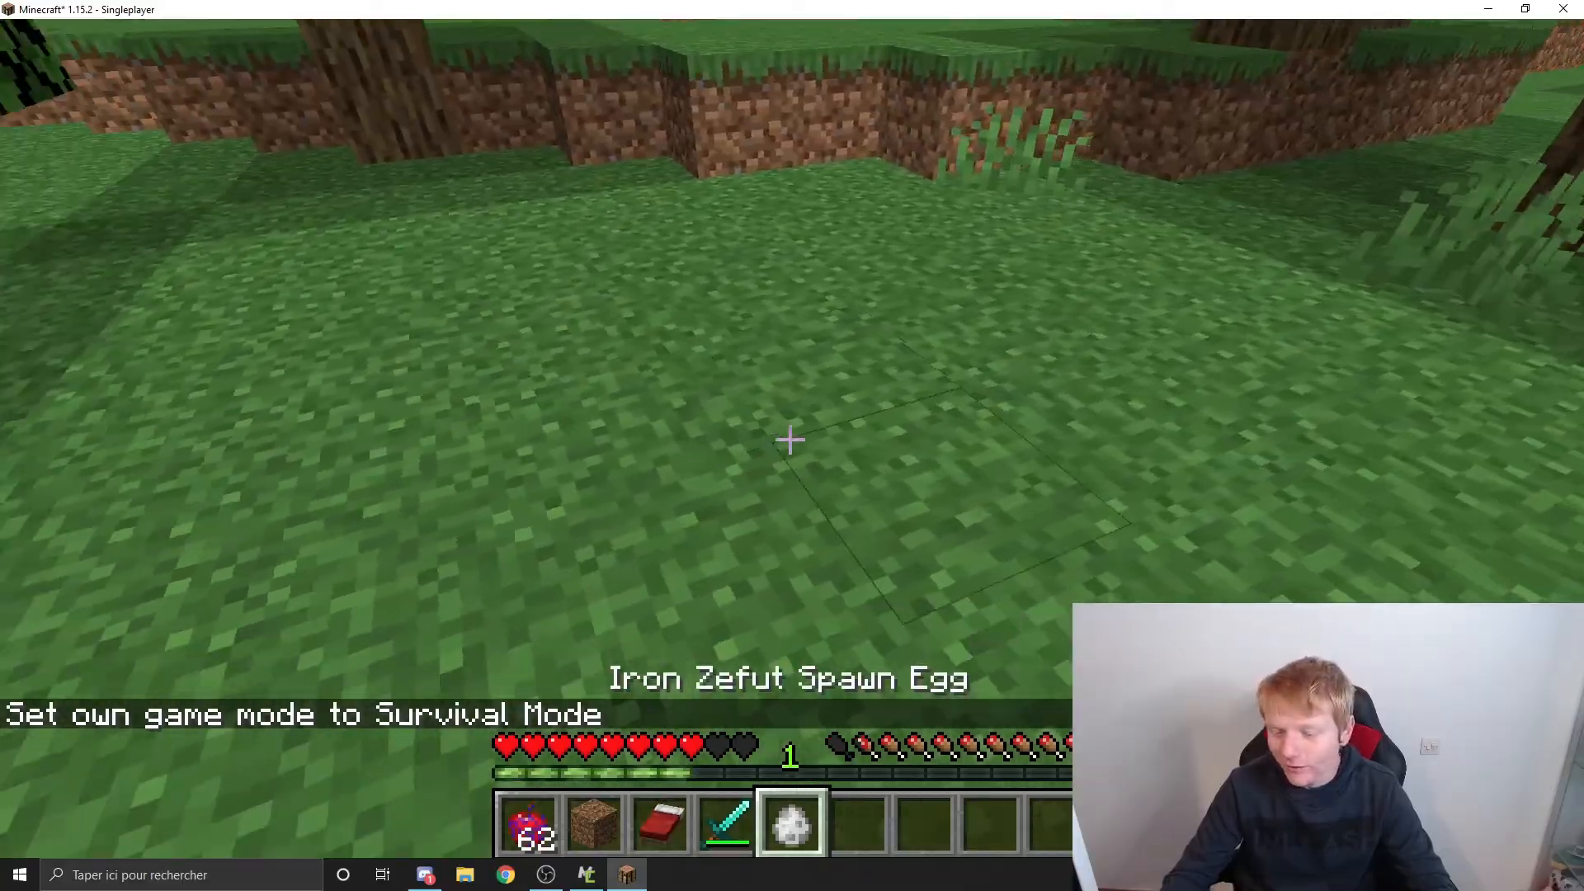
pyautogui.rightClick(791, 440)
pyautogui.click(791, 440)
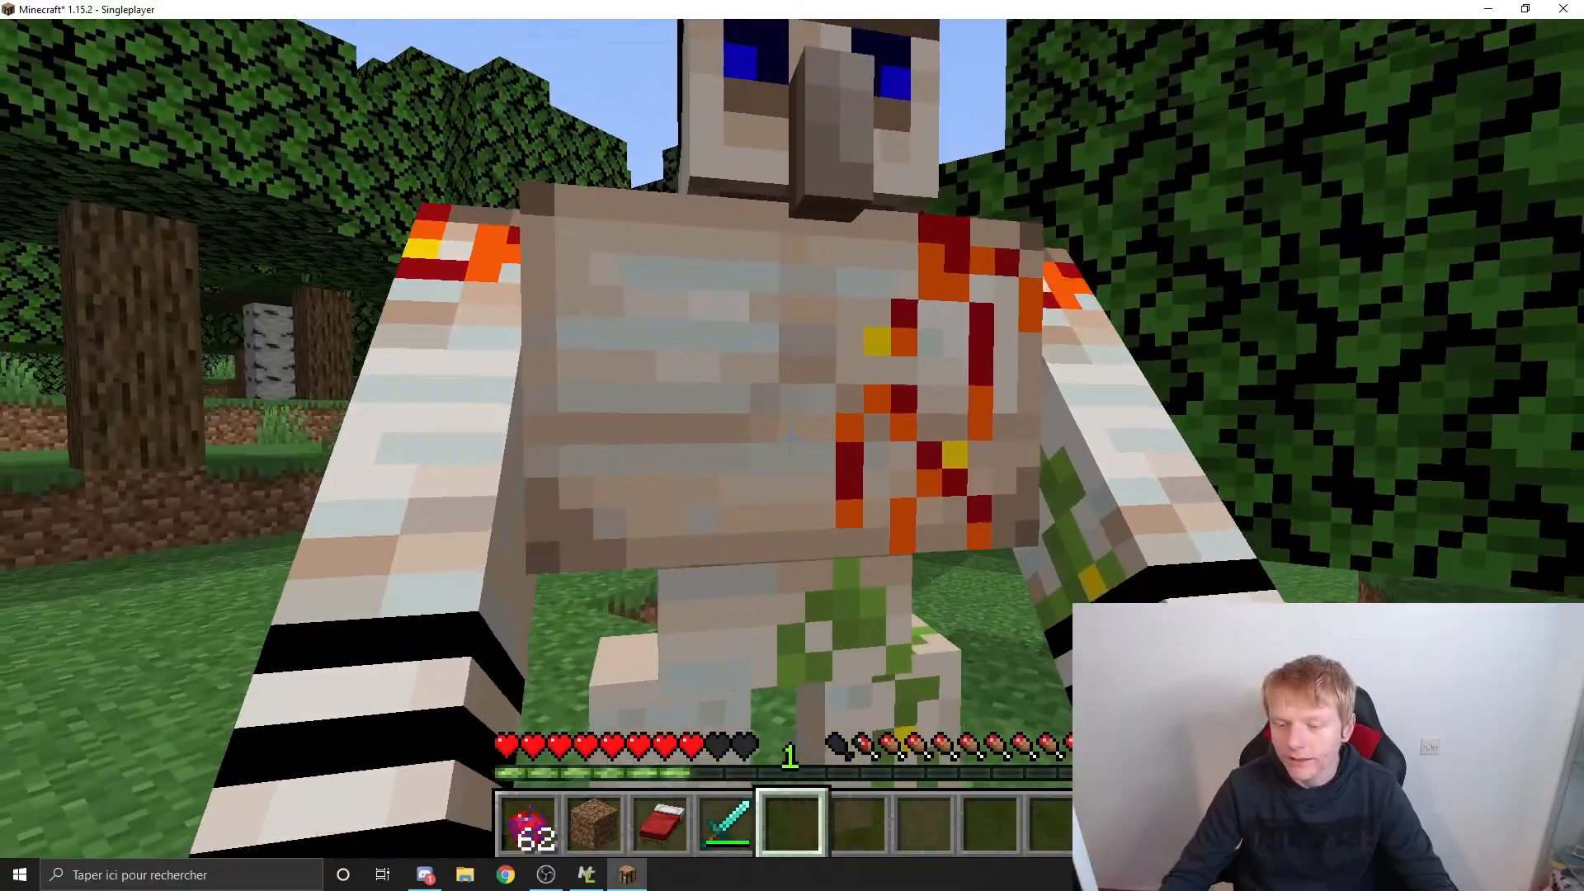
# Step: Switch to MCreator and examine the IronZefut's AI and goals settings, including its AI task list block
pyautogui.click(790, 440)
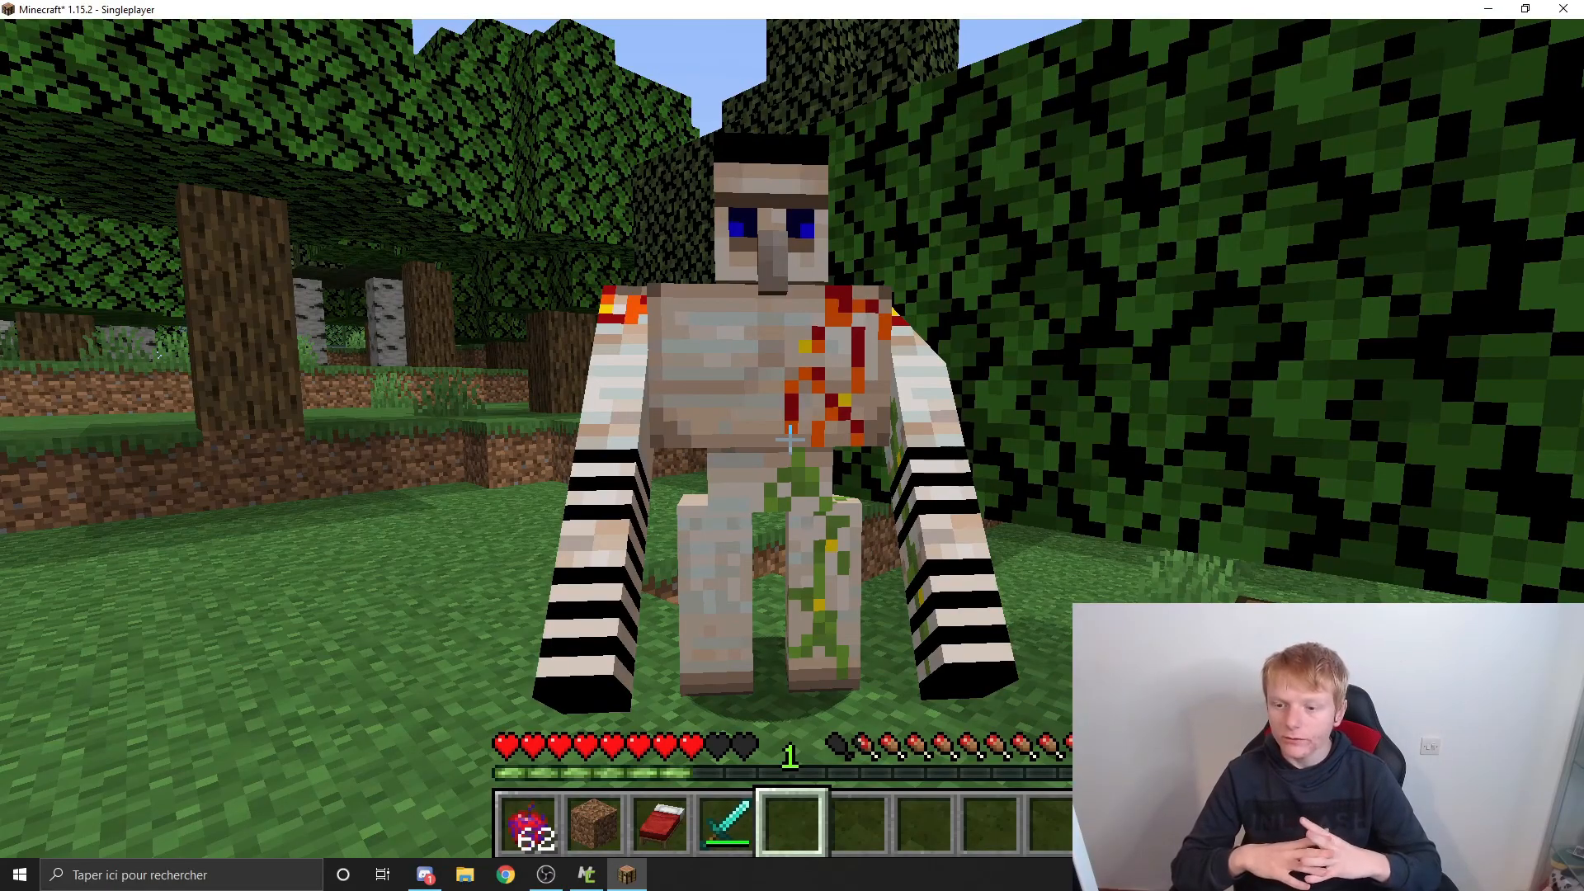
pyautogui.press('Escape')
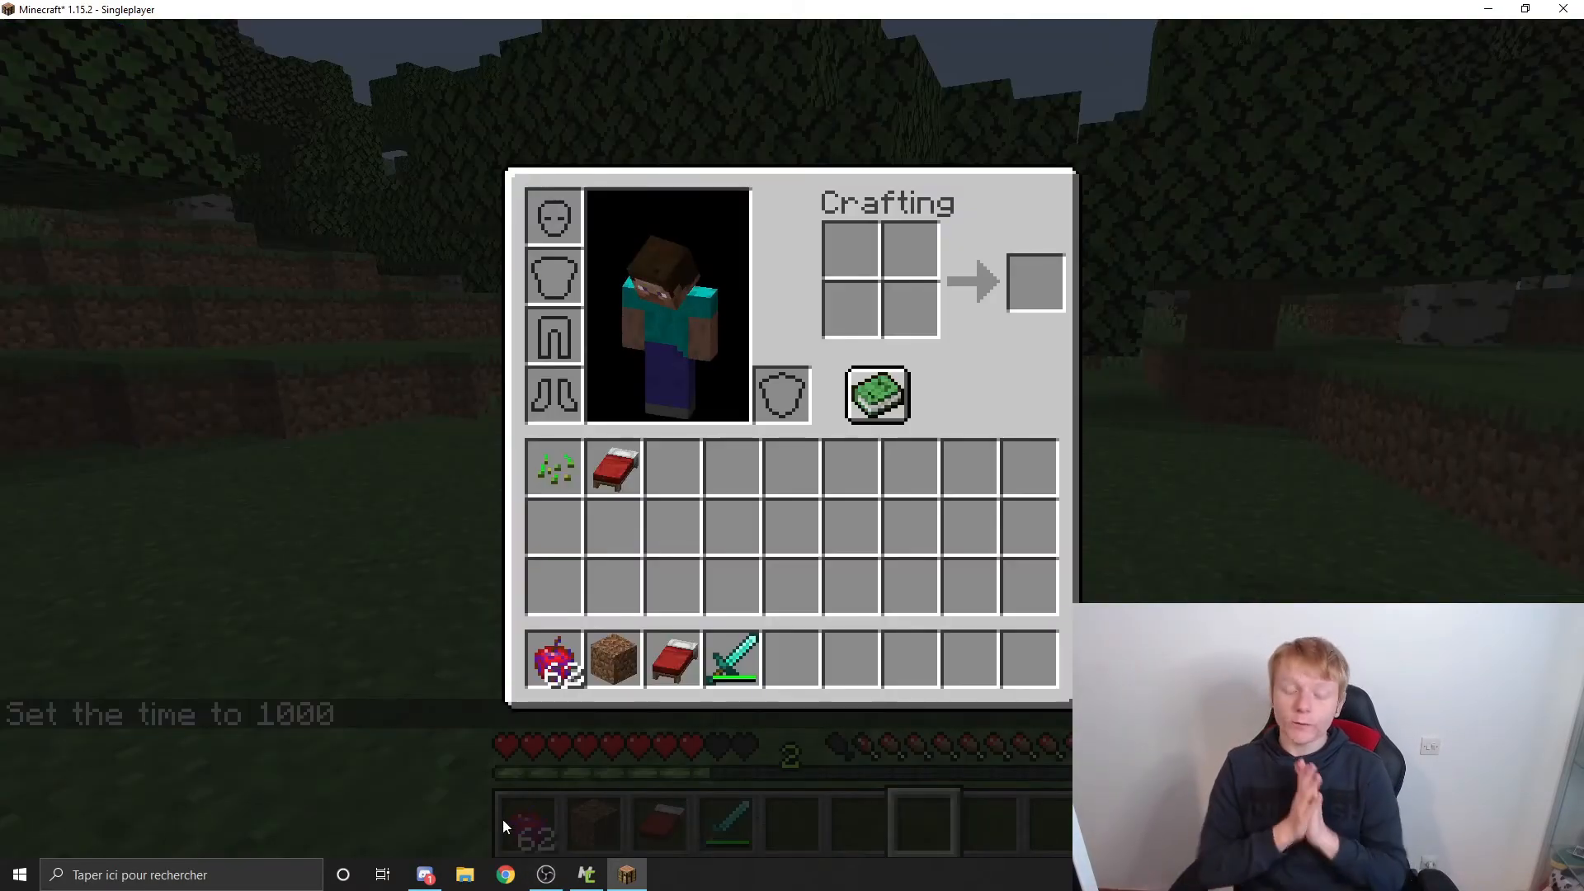
pyautogui.click(581, 882)
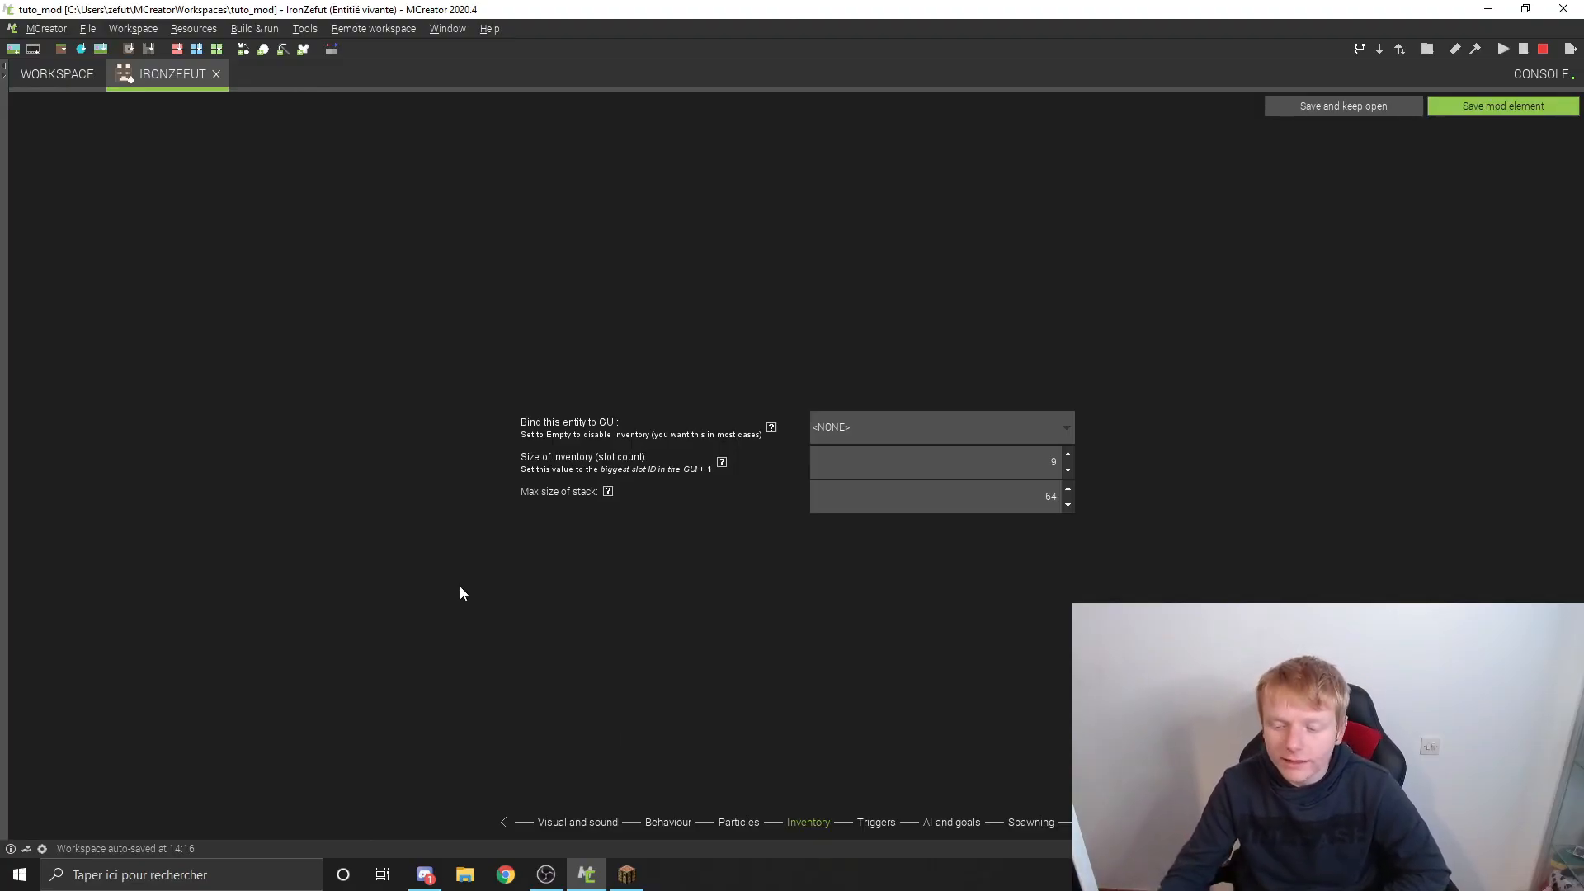
pyautogui.click(951, 822)
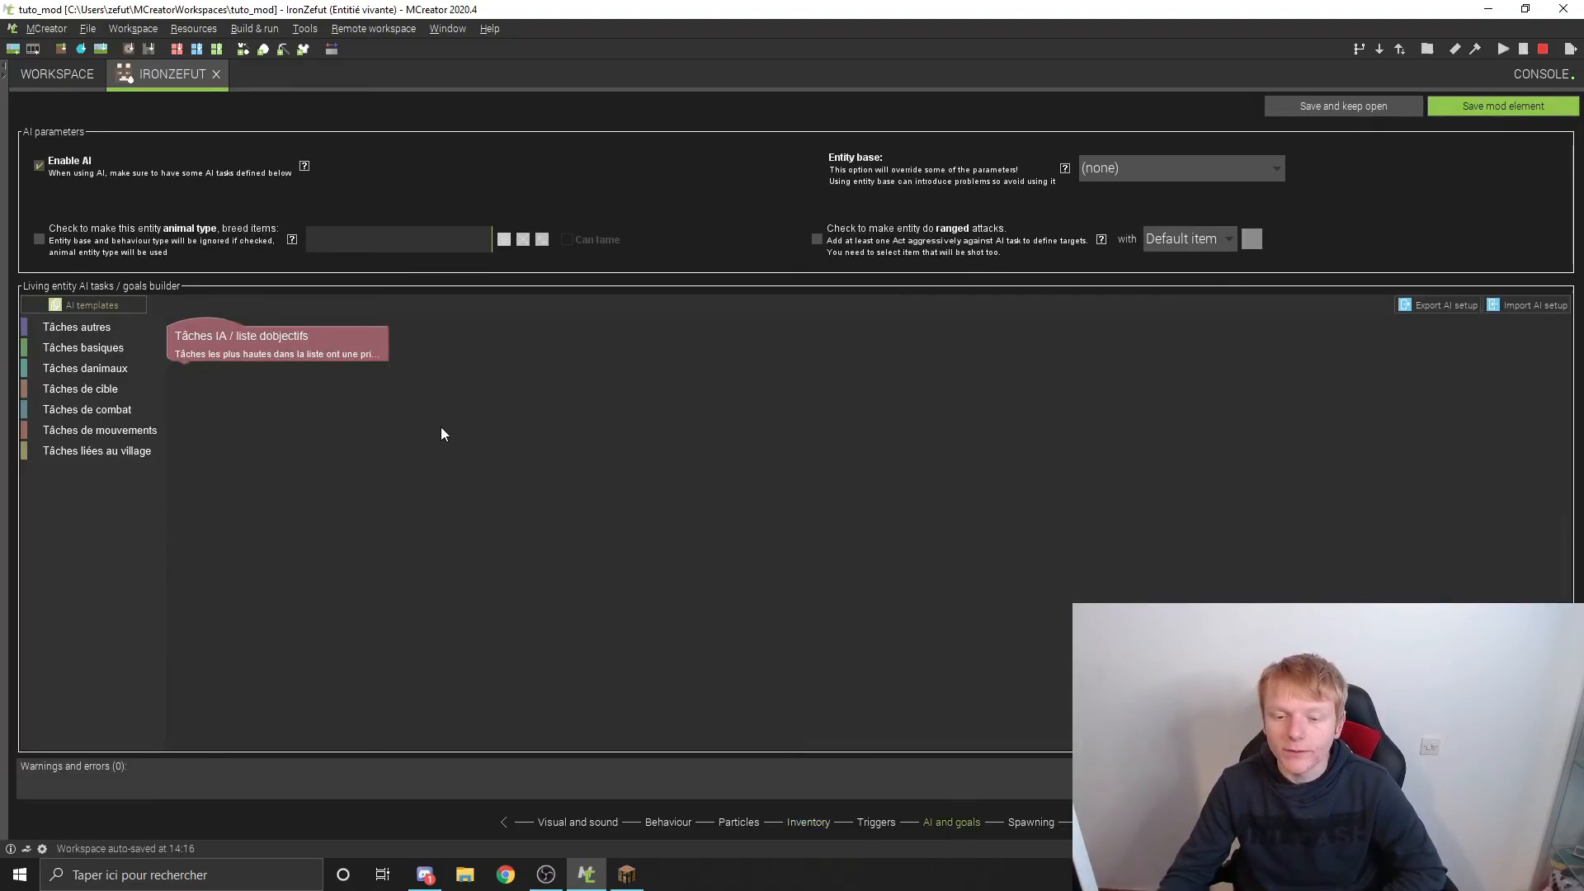
pyautogui.moveTo(441, 427); pyautogui.dragTo(475, 429)
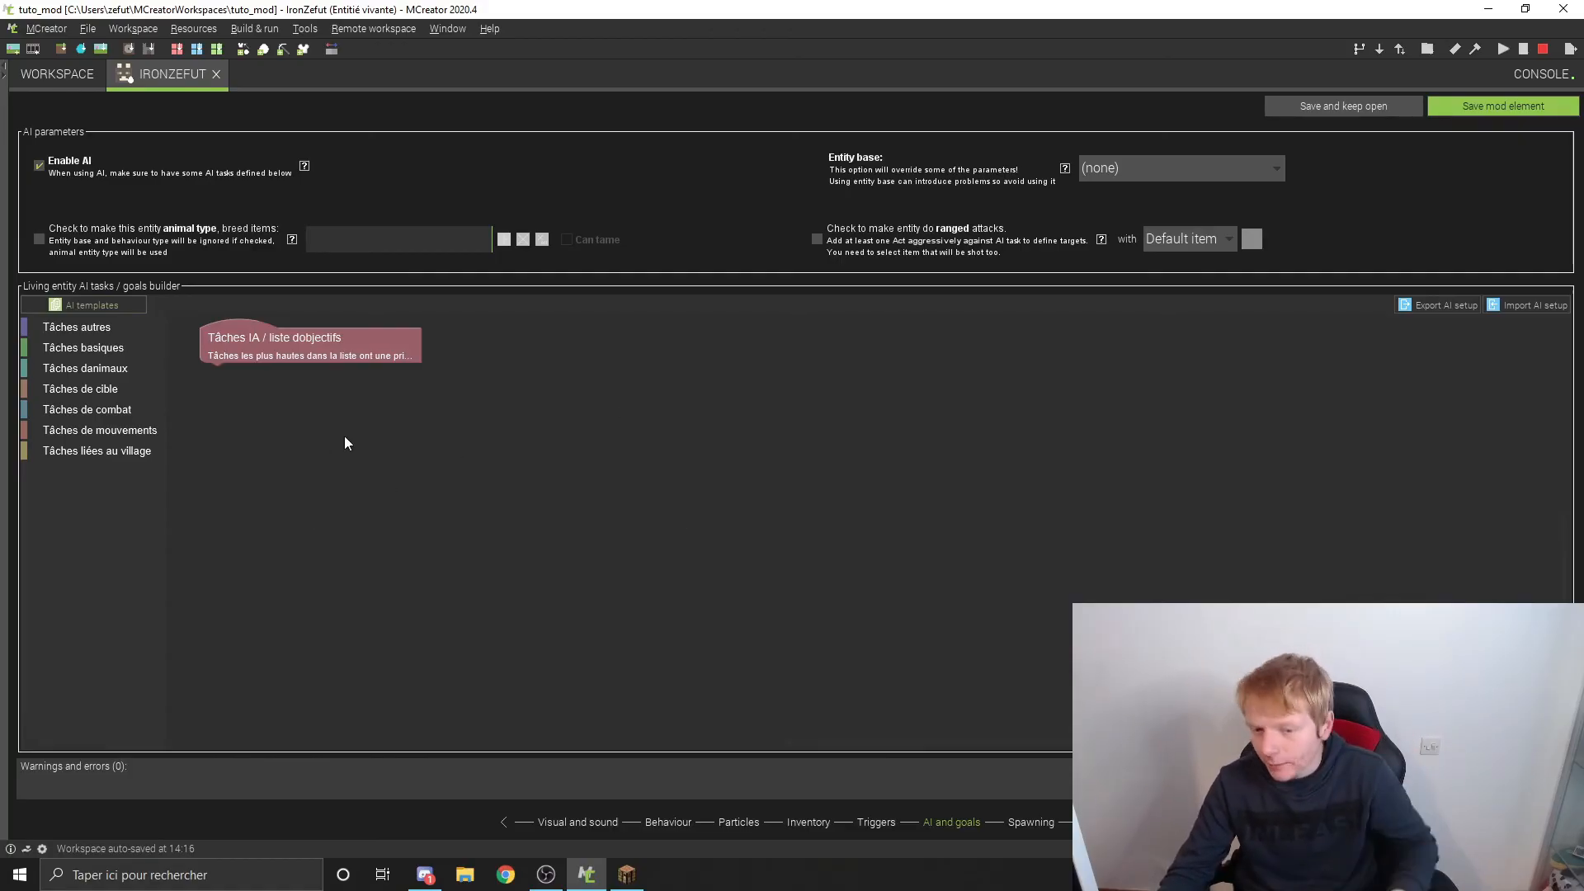
# Step: Return to Minecraft, close the inventory, walk ahead through the forest and begin entering a slash command in chat
pyautogui.click(1487, 8)
pyautogui.press('e')
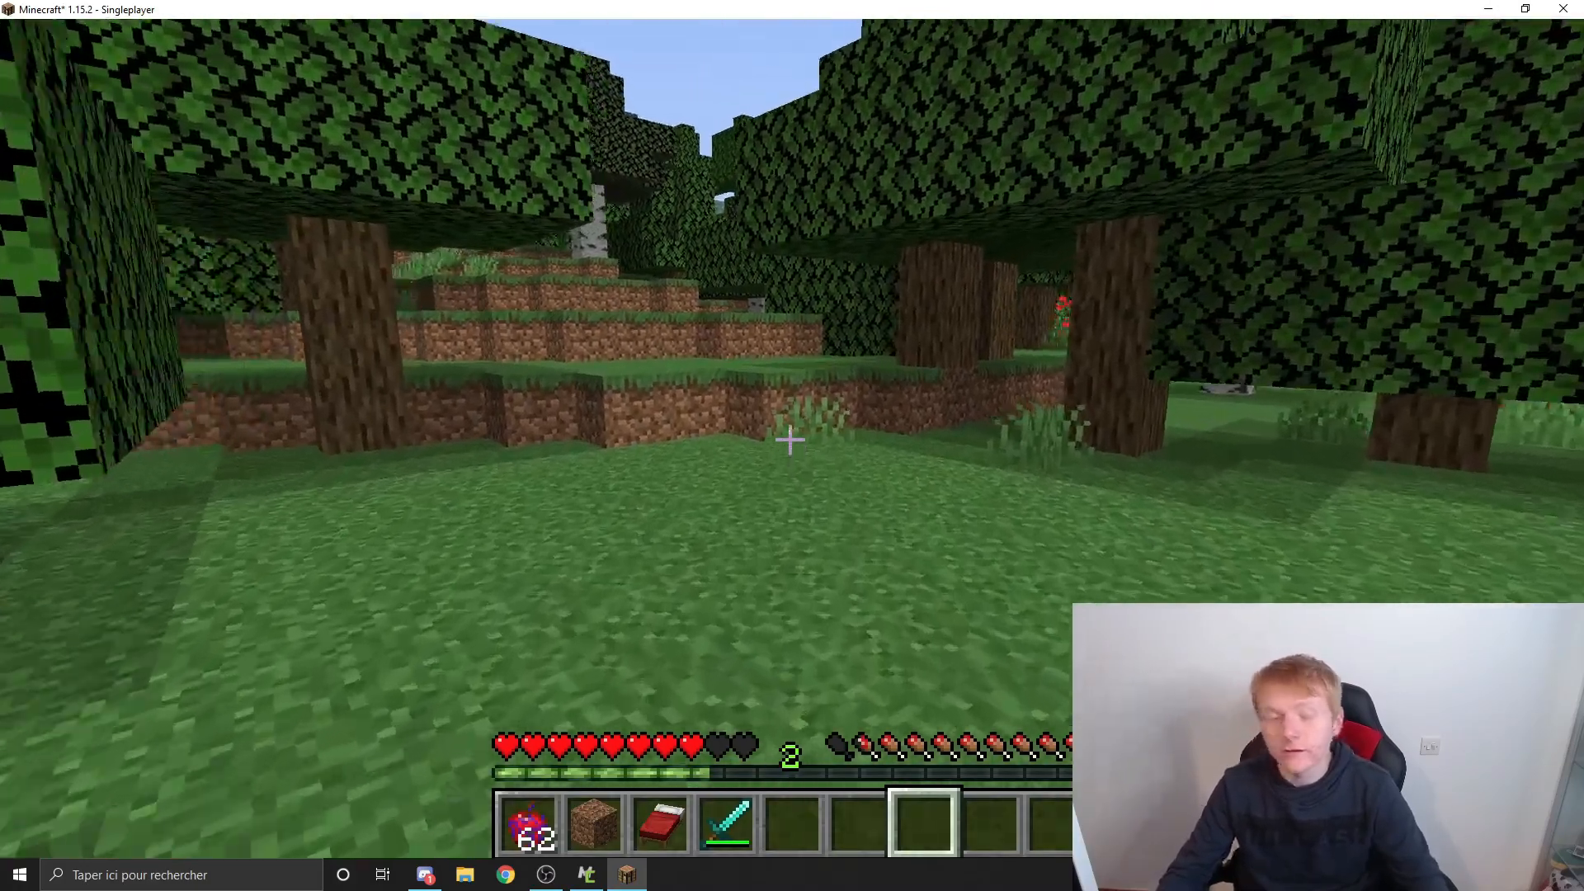
pyautogui.press('w')
pyautogui.press('w')
pyautogui.write('t/c')
pyautogui.press('BackSpace')
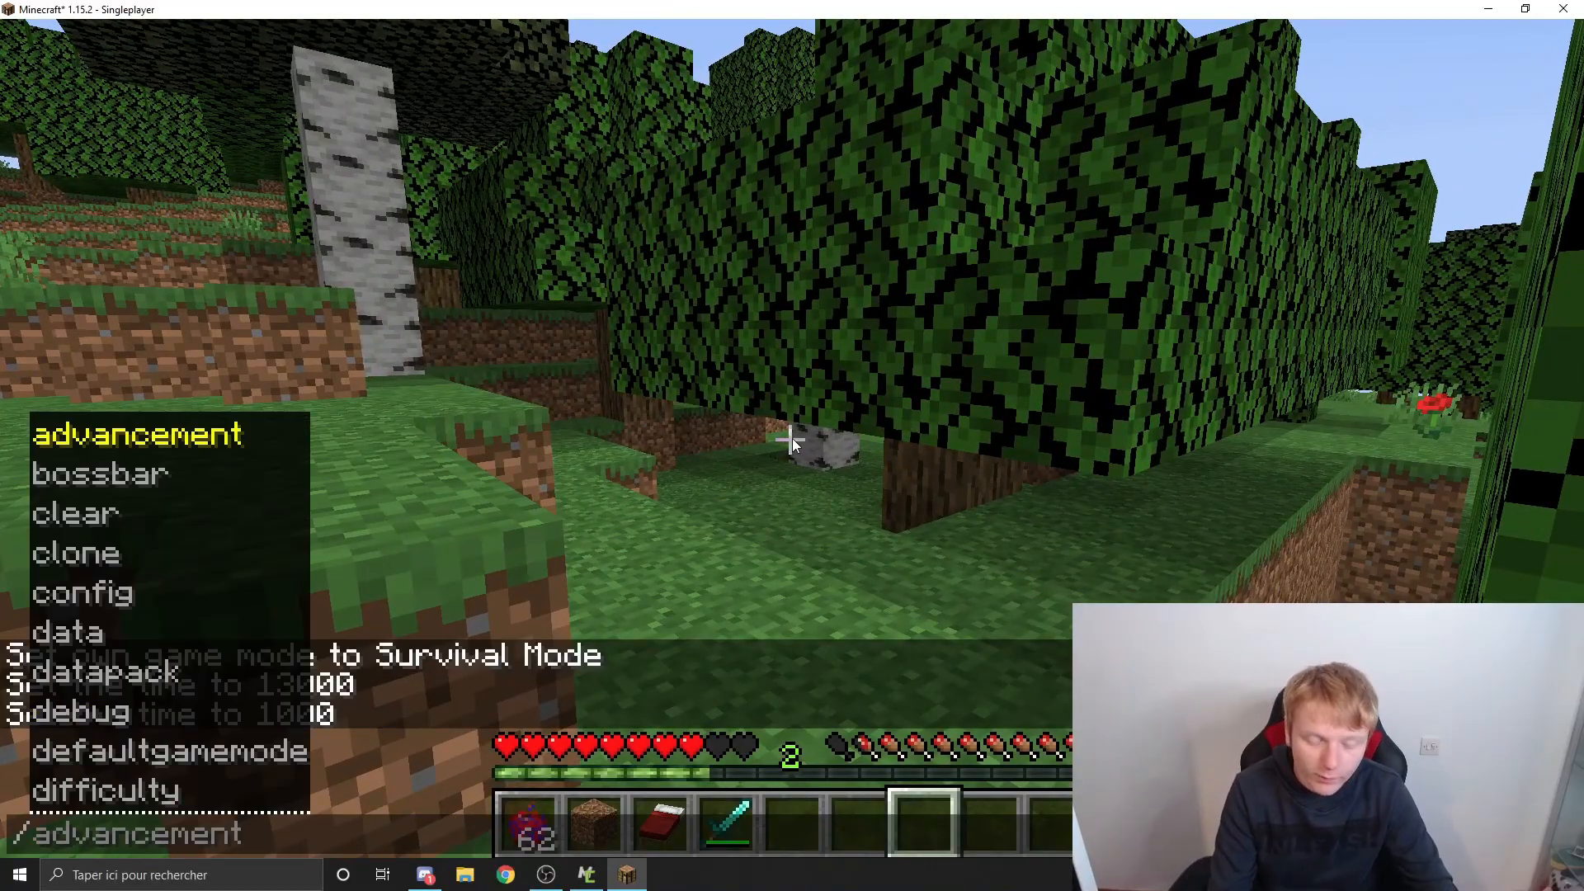